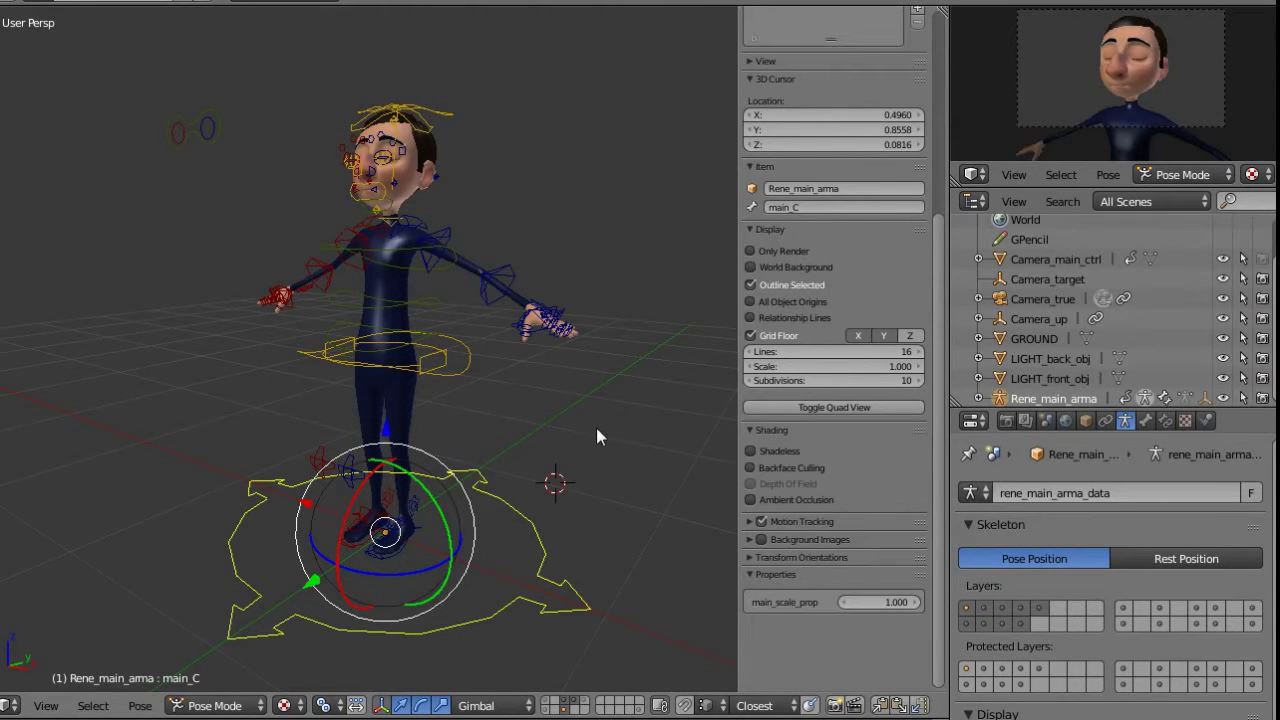
Select the left foot's IK/FK switch control and view its Rig Panel and custom properties
middle_drag(597, 431, 563, 452)
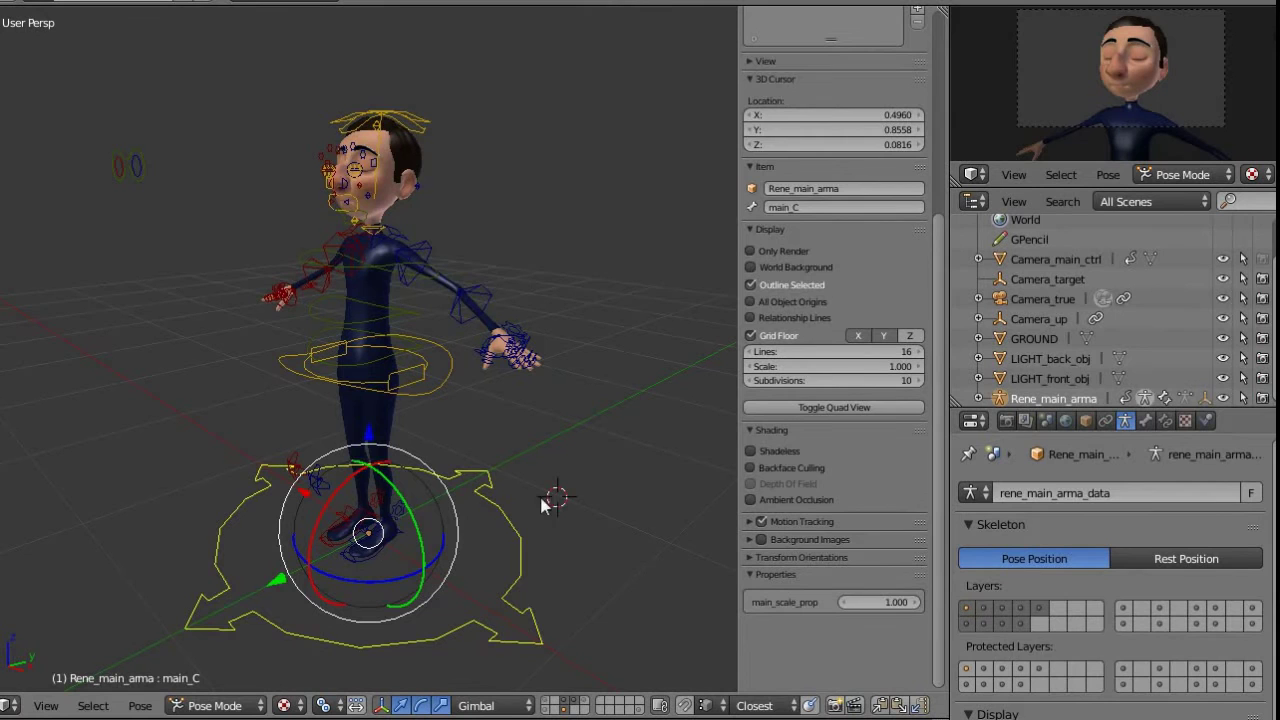
right_click(400, 513)
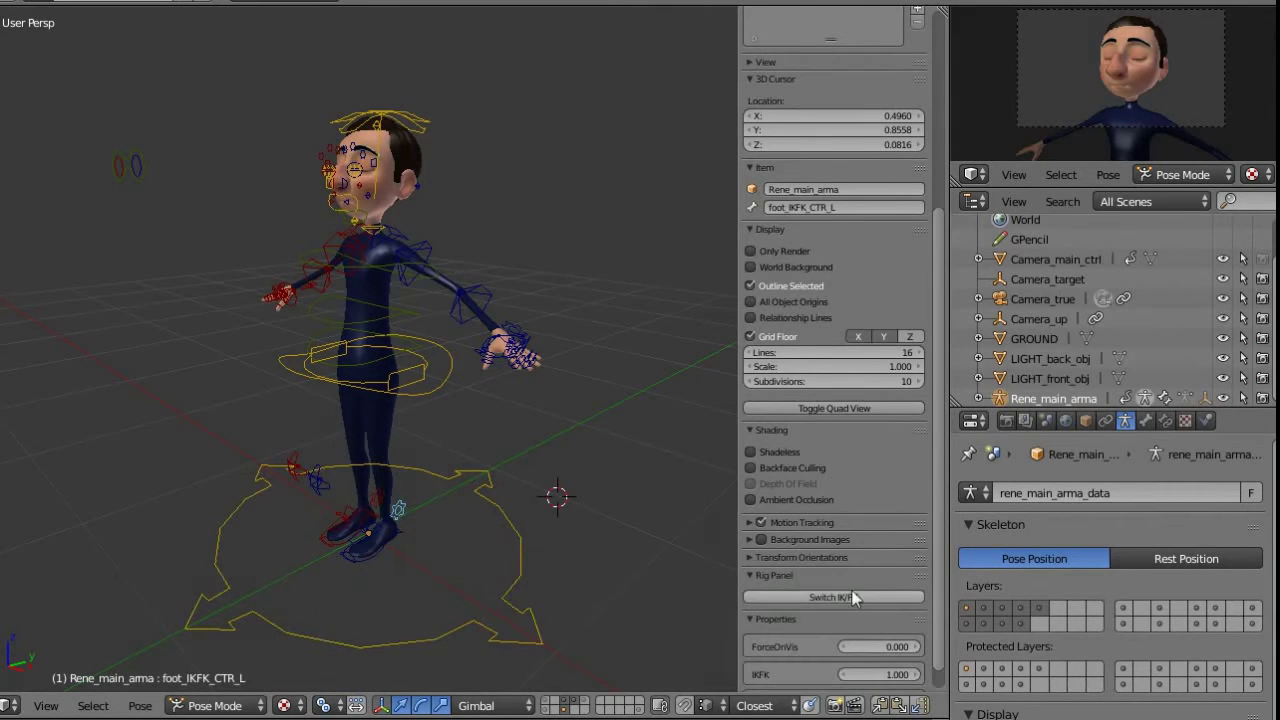
scroll(845, 540, down, 1)
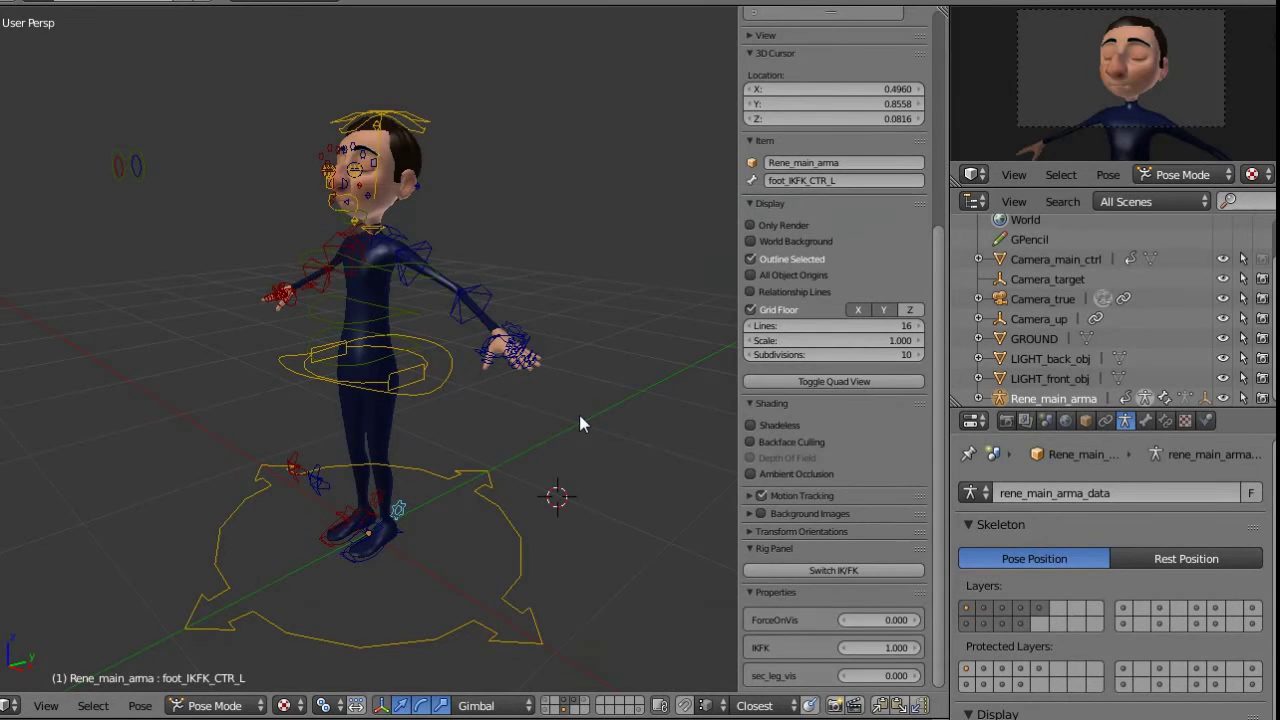
Check the Auto Run Python Scripts setting in the file preferences and close the preferences window
key(ctrl+alt+u)
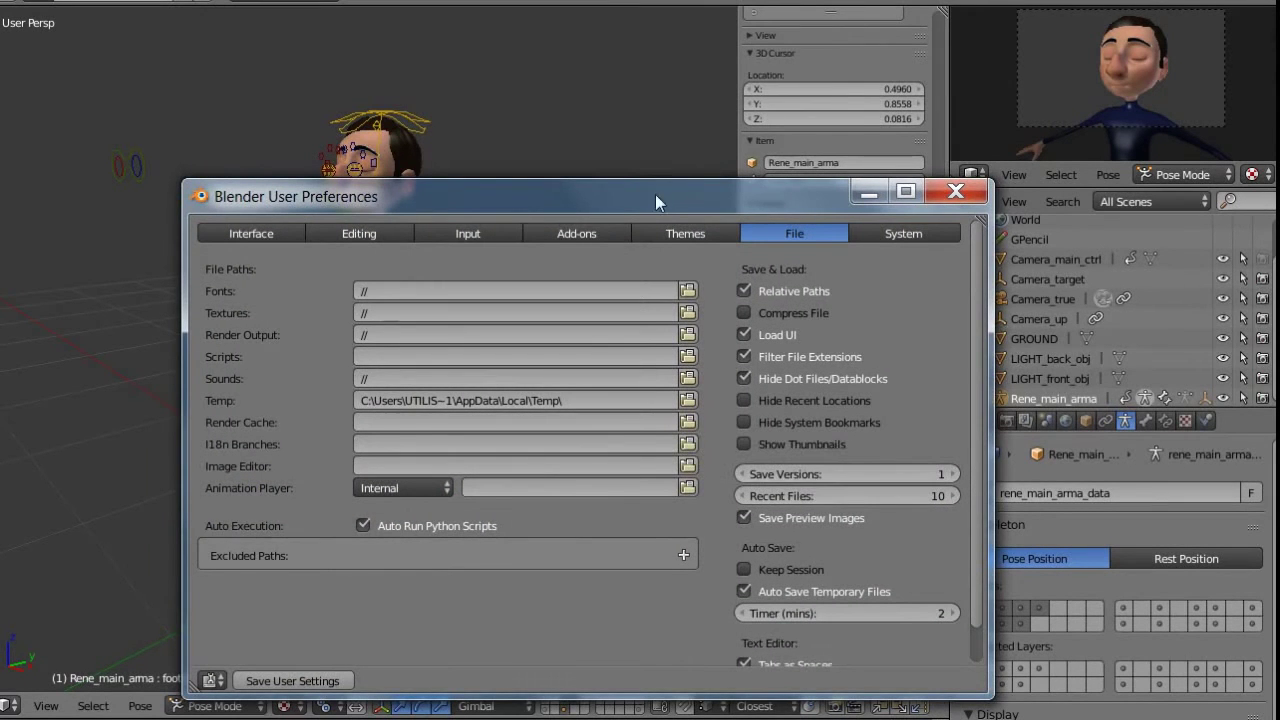
drag(655, 194, 671, 116)
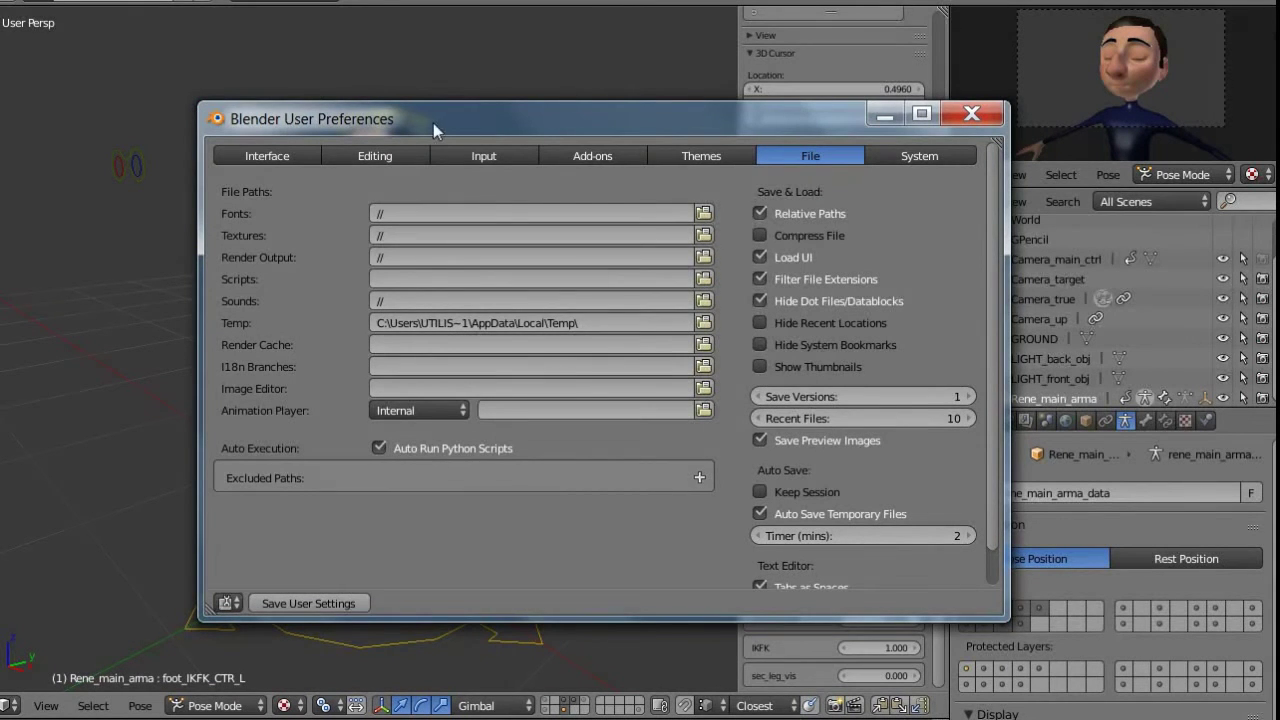
drag(434, 119, 396, 102)
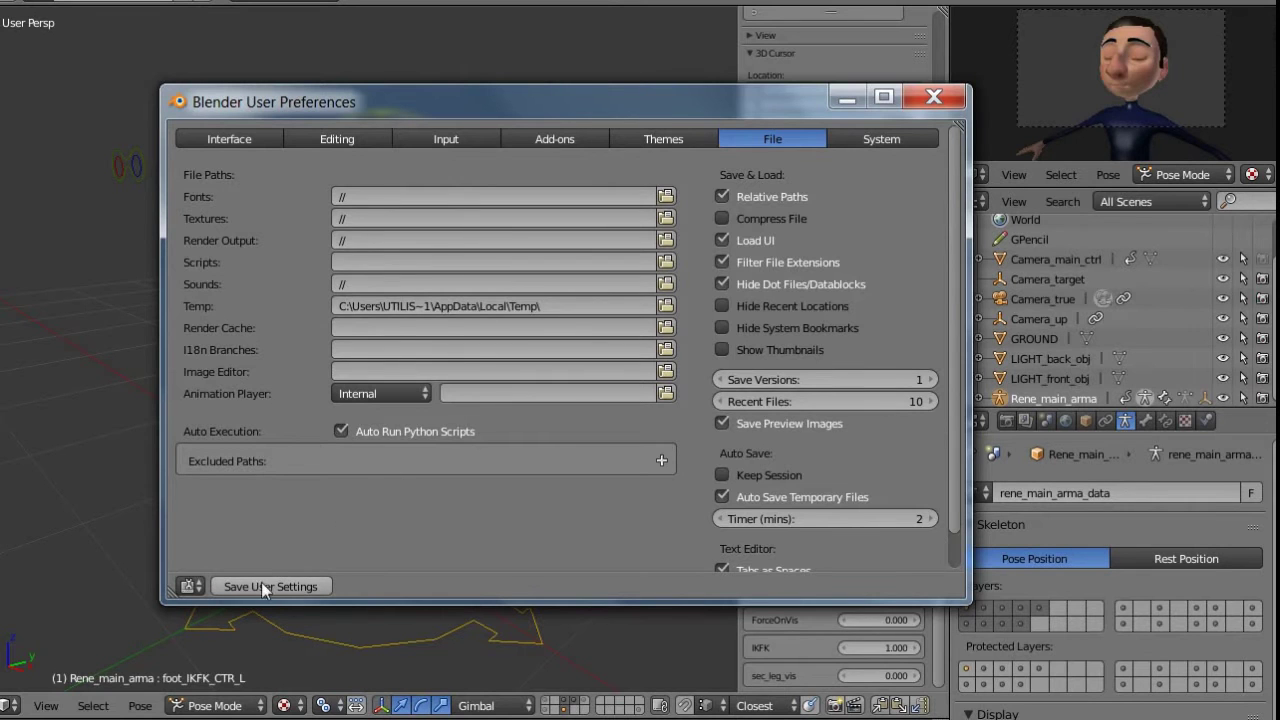
click(928, 92)
Check the scripts included in the file in the Text Editor, keeping IKFK_snap.py open, and return to the 3D View
click(11, 705)
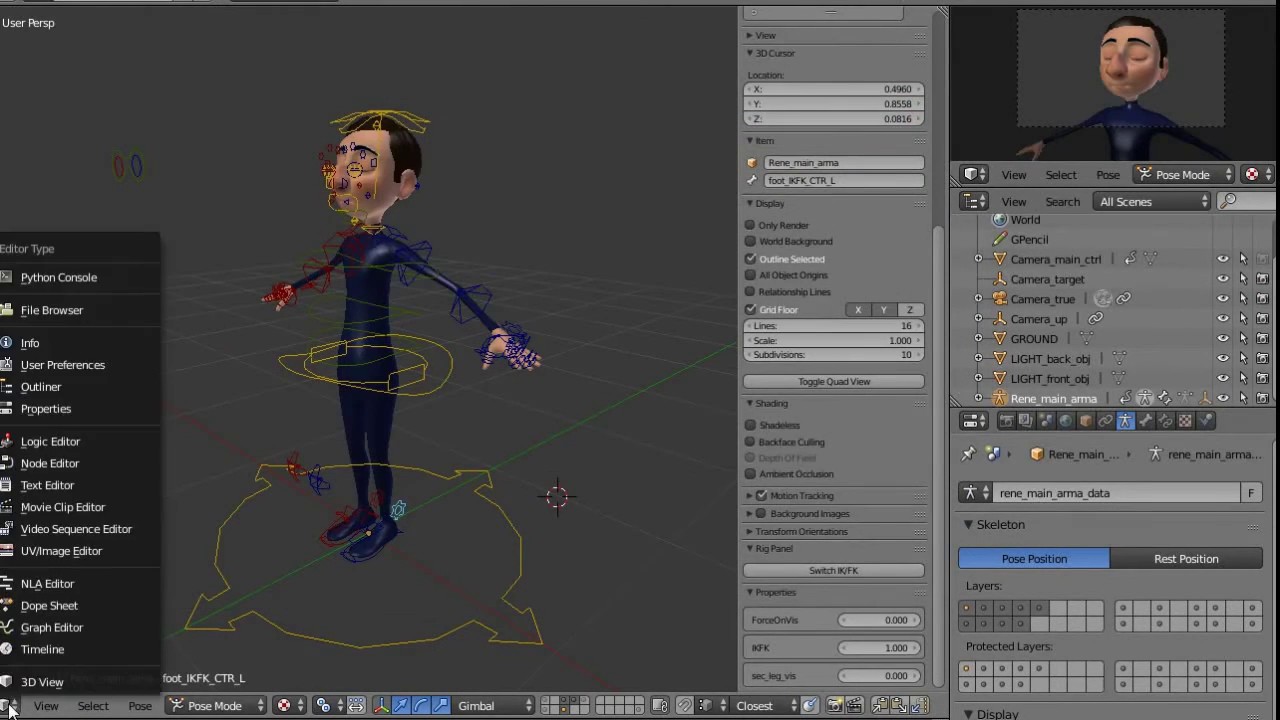
click(47, 485)
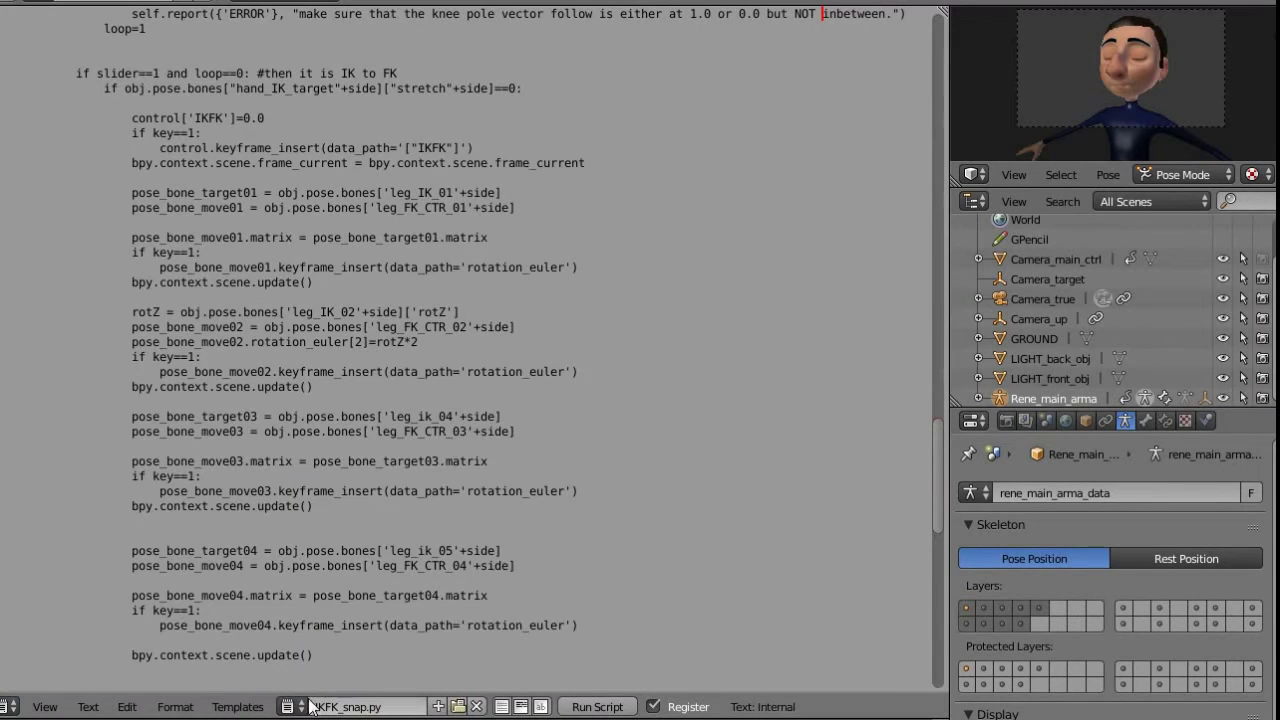
click(300, 708)
click(333, 504)
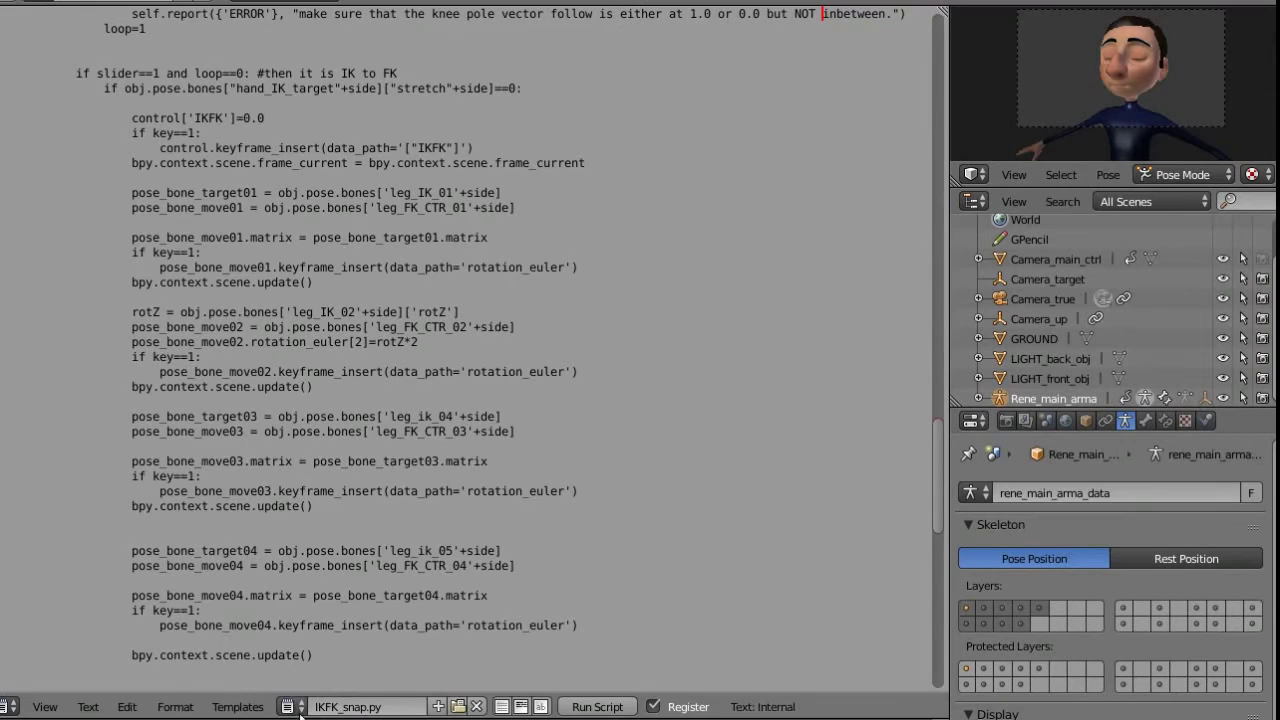
click(292, 707)
click(338, 503)
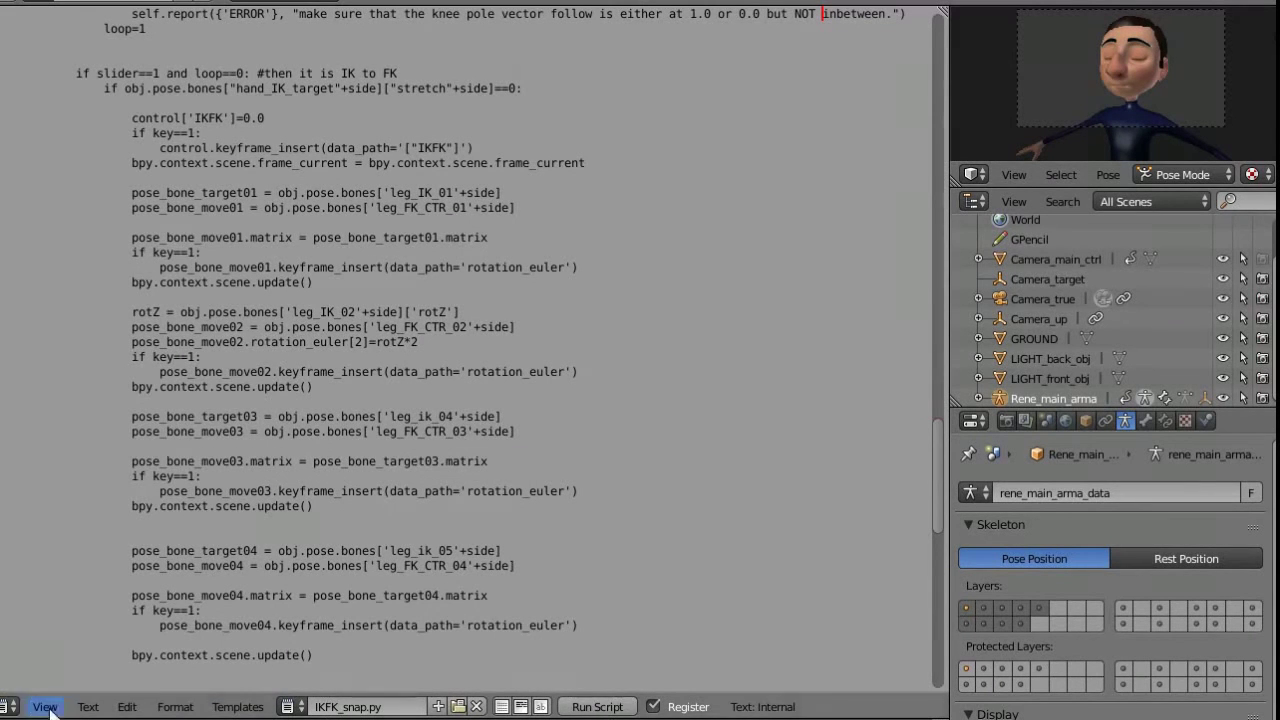
click(12, 707)
click(36, 684)
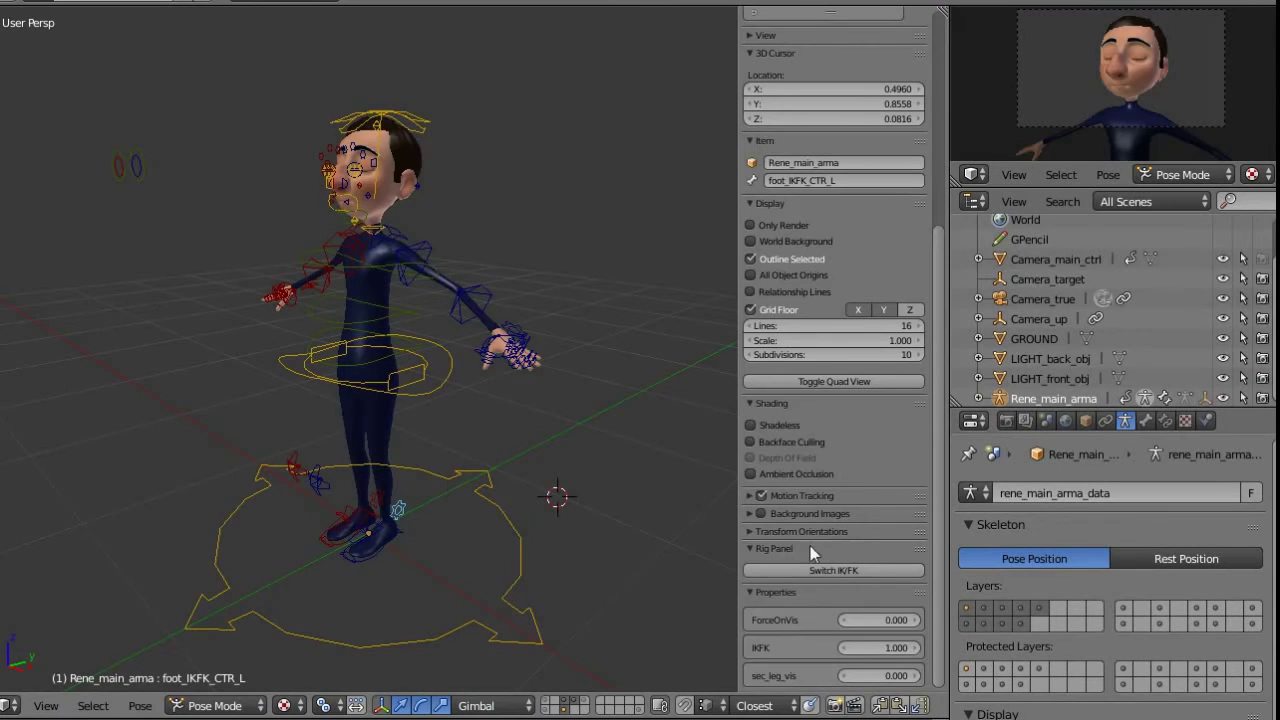
Try scaling the character with the main control's main_scale_prop at 1.27 and reset the value to 1
click(516, 583)
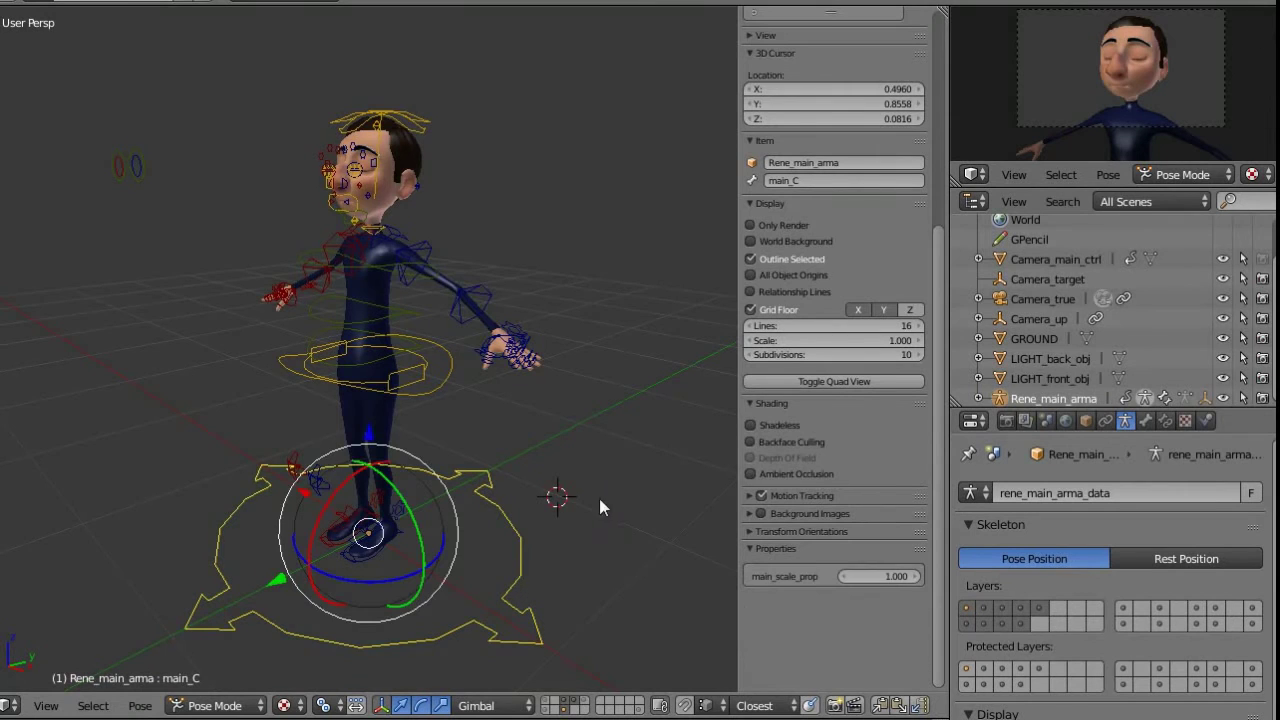
middle_drag(623, 471, 570, 399)
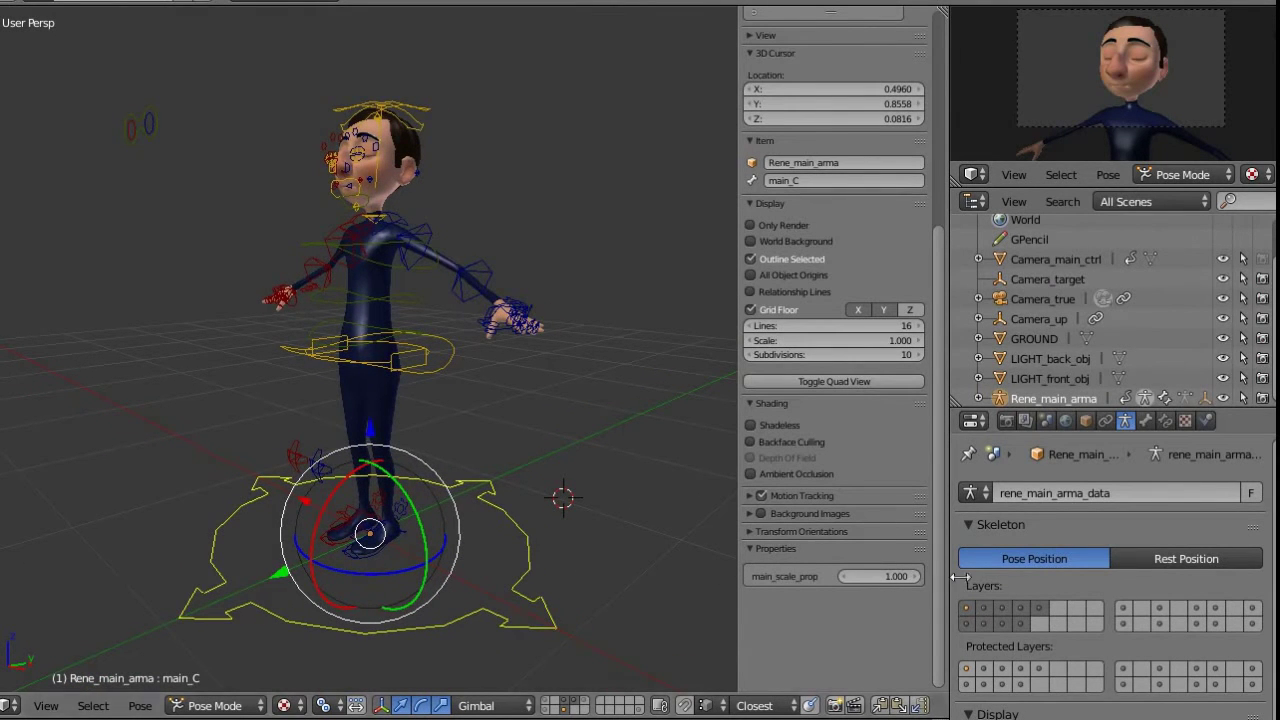
middle_drag(565, 502, 576, 475)
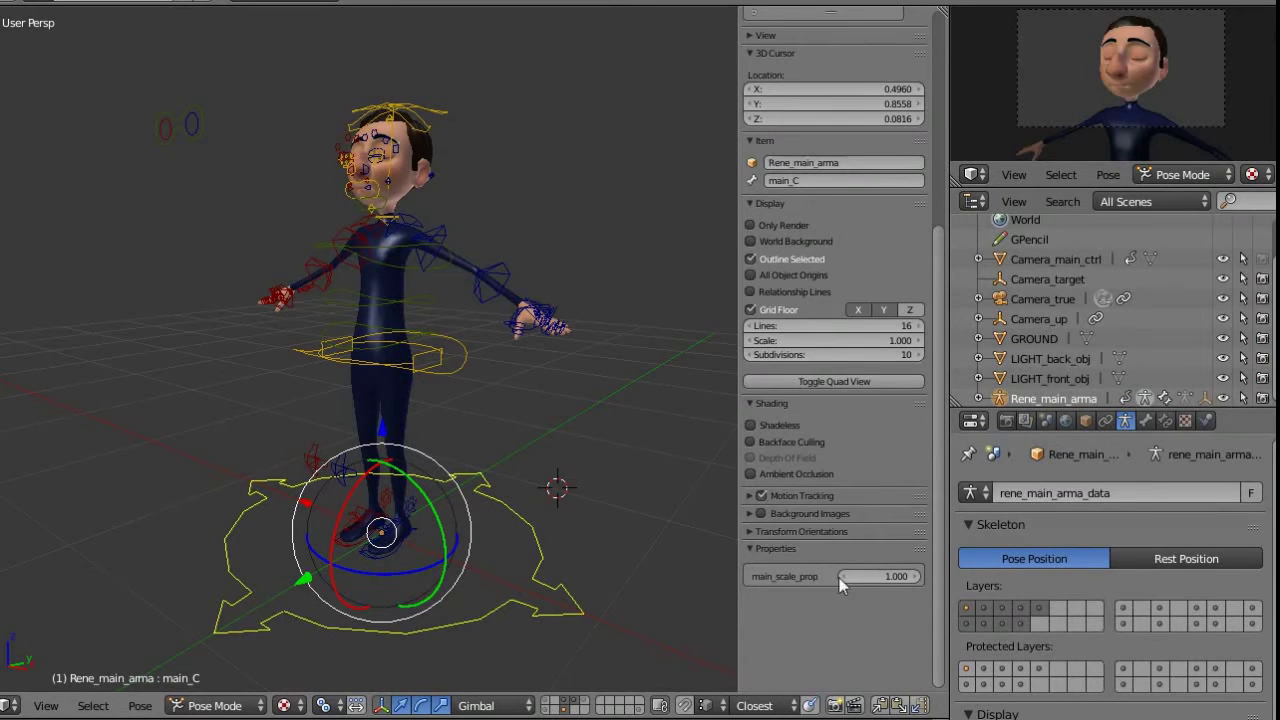
mouse_move(885, 577)
mouse_down()
mouse_move(931, 585)
mouse_move(790, 580)
mouse_move(887, 580)
mouse_up()
click(882, 587)
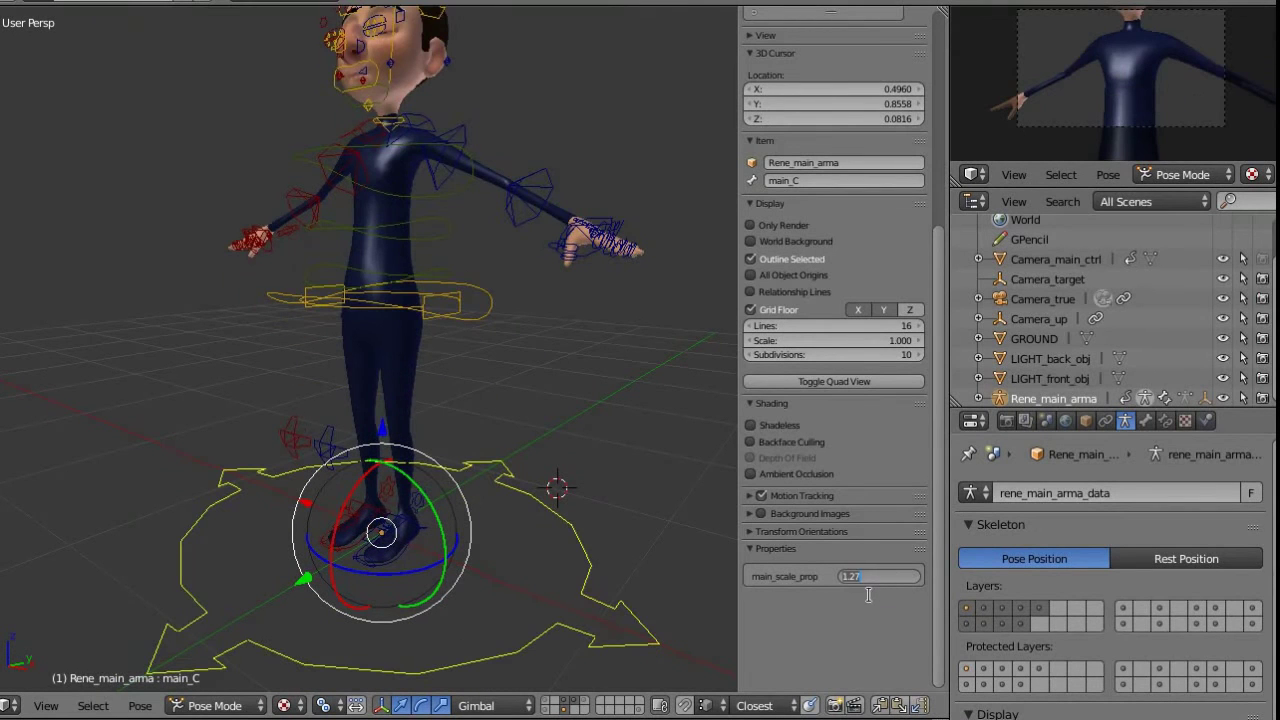
text(1)
key(Return)
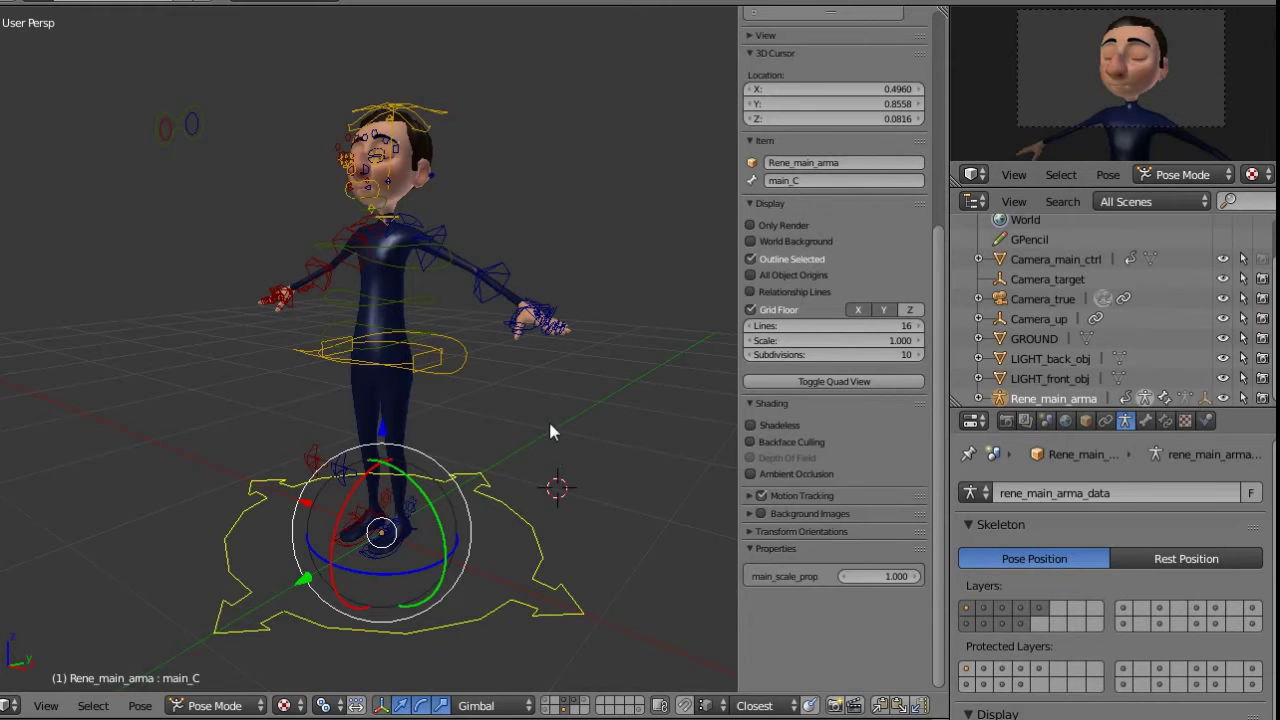
Try rotating and moving the whole character with the main ground control
mouse_move(570, 440)
middle_down()
mouse_move(572, 469)
mouse_move(626, 442)
mouse_move(591, 454)
middle_up()
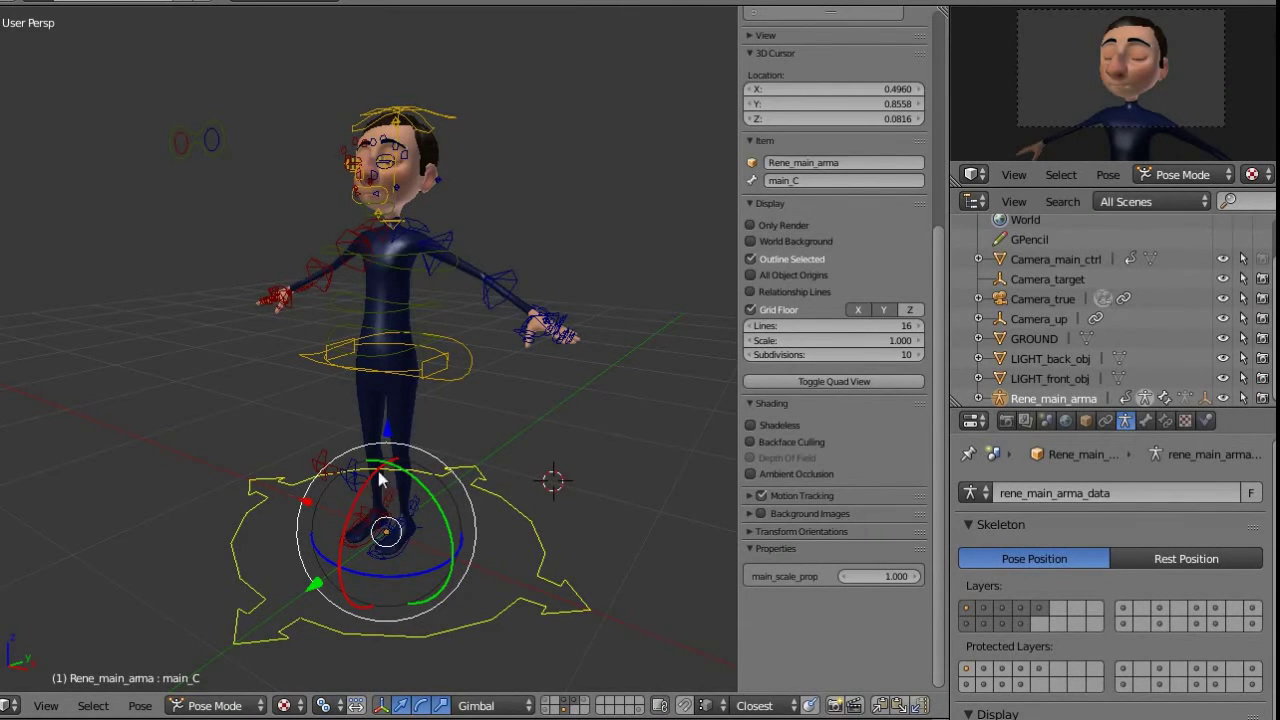
key(r)
click(548, 520)
key(ctrl+z)
drag(312, 588, 609, 335)
drag(530, 323, 252, 427)
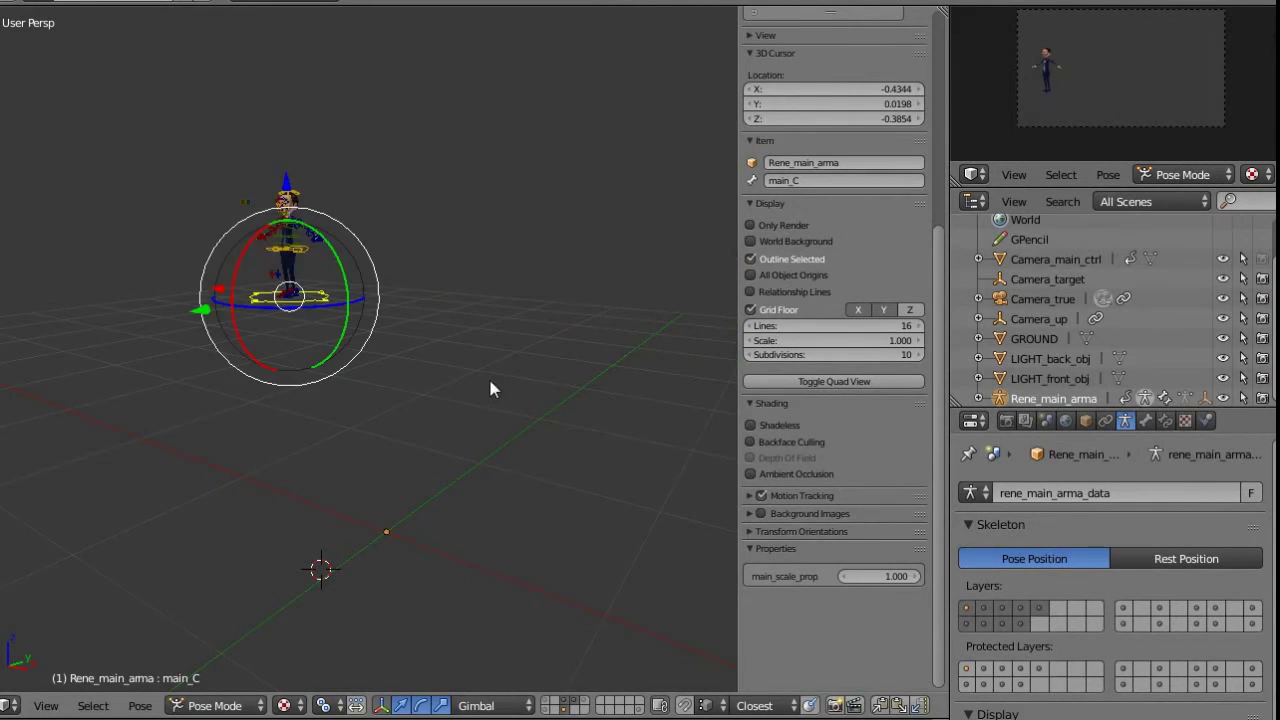
key(ctrl+z)
key(ctrl+z)
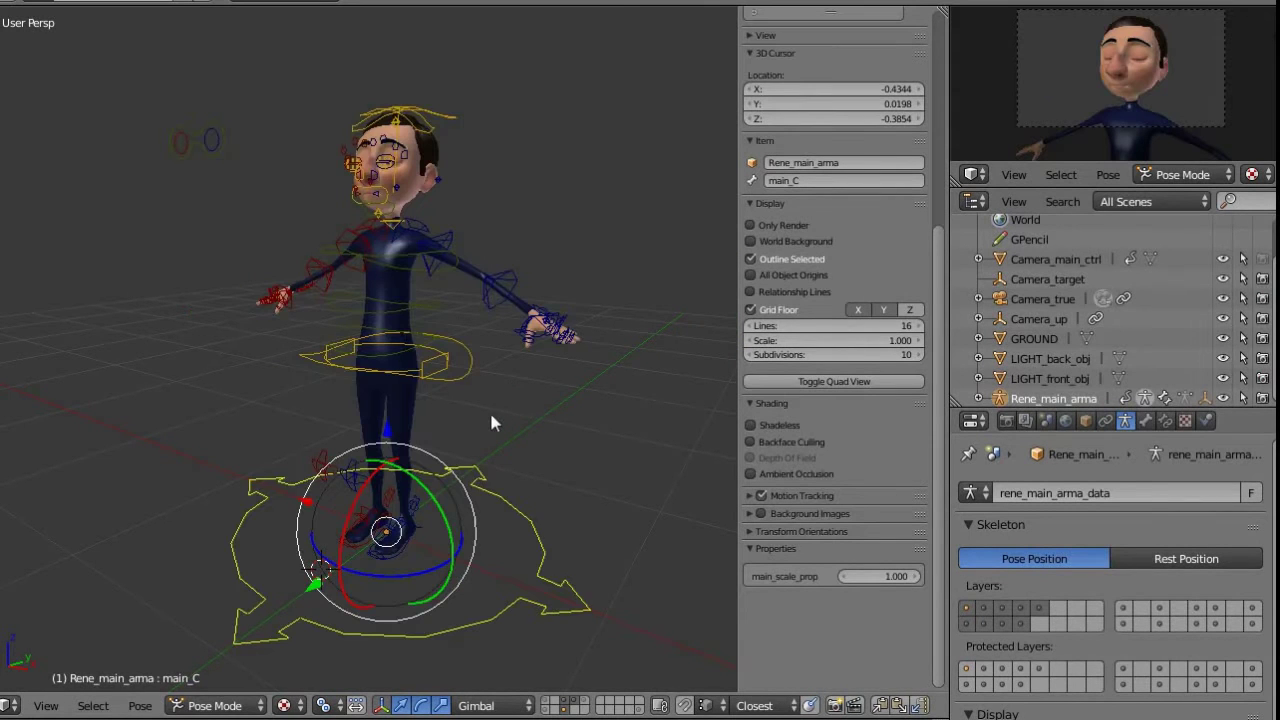
Try moving the left foot IK control vertically
middle_drag(489, 412, 366, 462)
scroll(365, 461, up, 10)
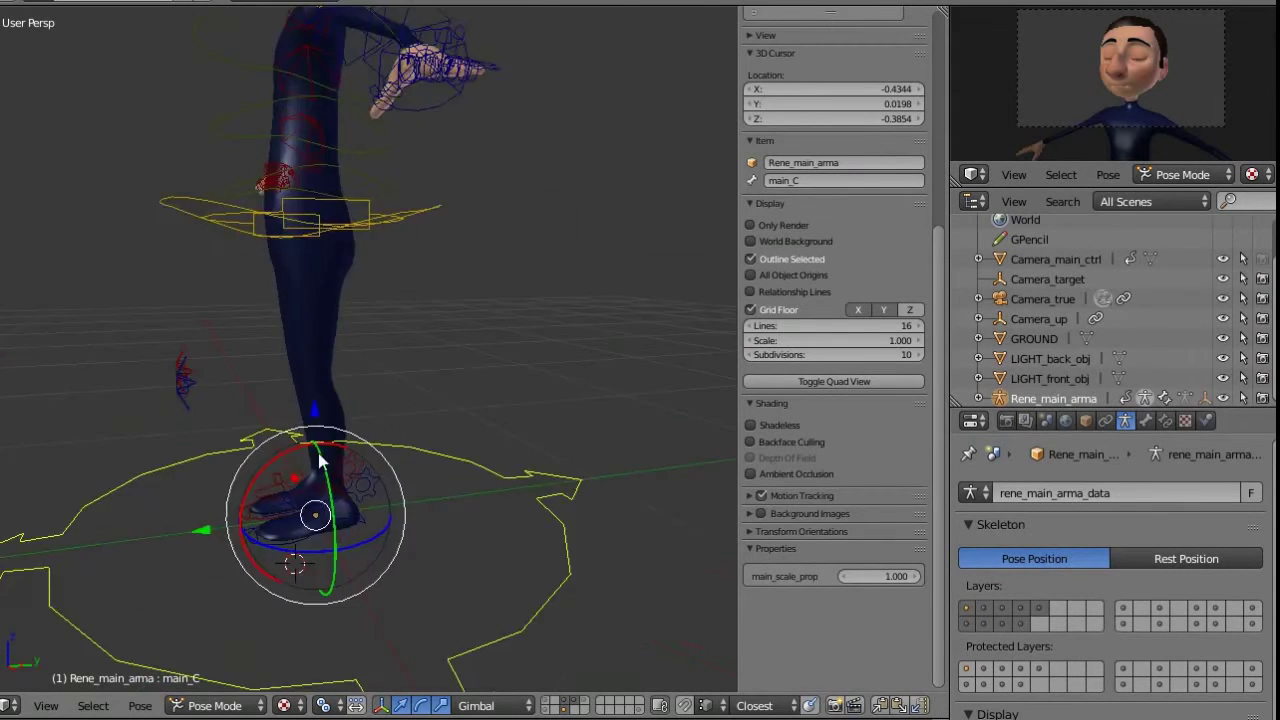
scroll(505, 348, down, 5)
right_click(494, 456)
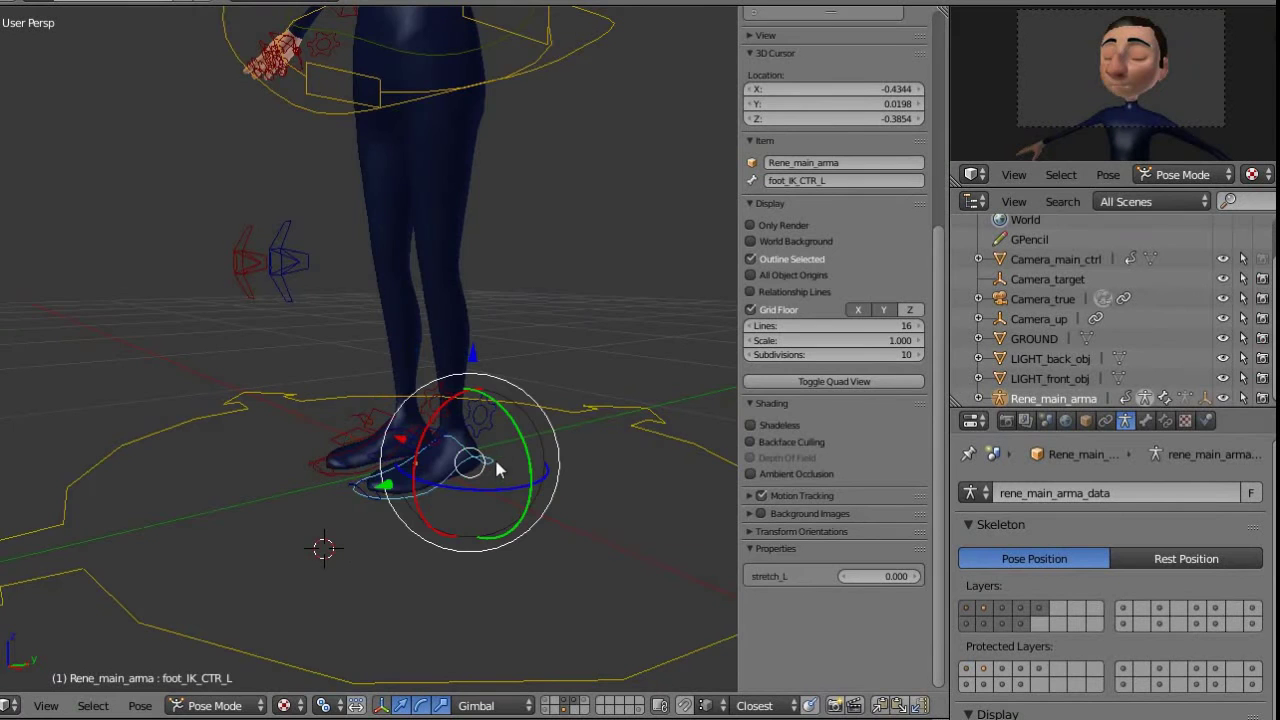
key(g)
key(z)
key(z)
drag(486, 475, 562, 378)
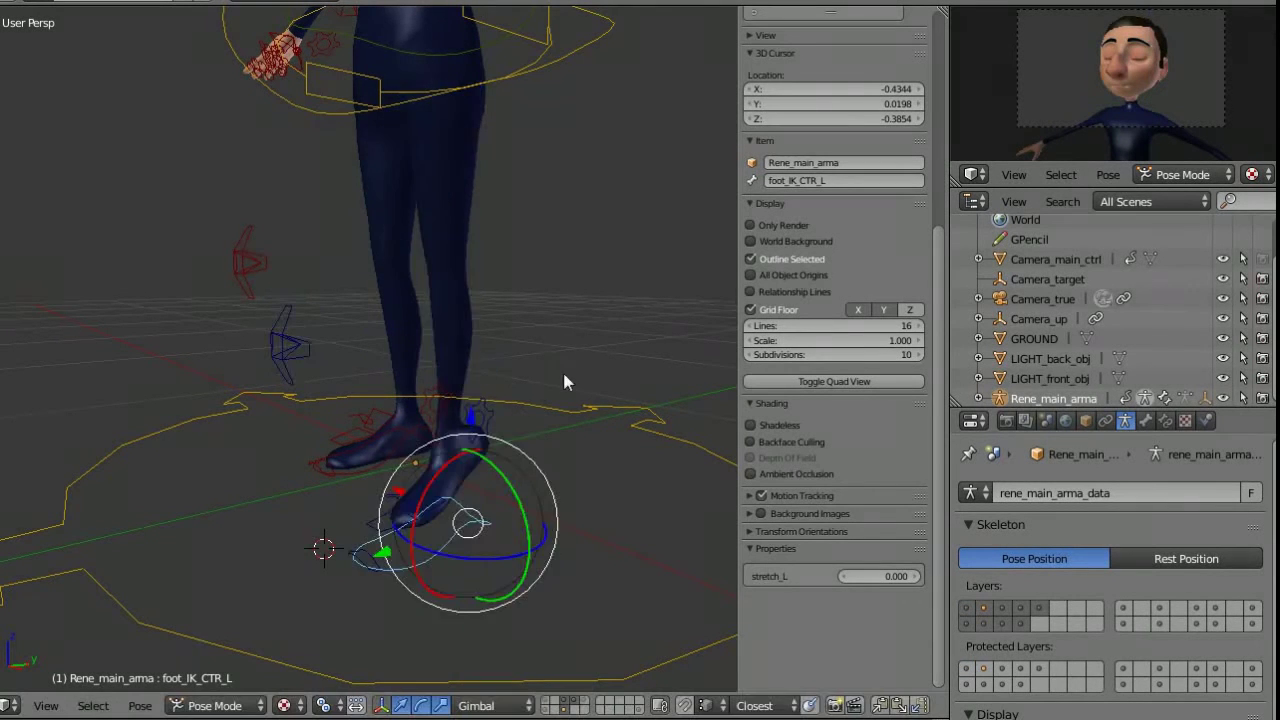
key(ctrl+z)
Try moving the body with the root control around the hips
middle_drag(562, 378, 518, 391)
right_click(567, 209)
key(g)
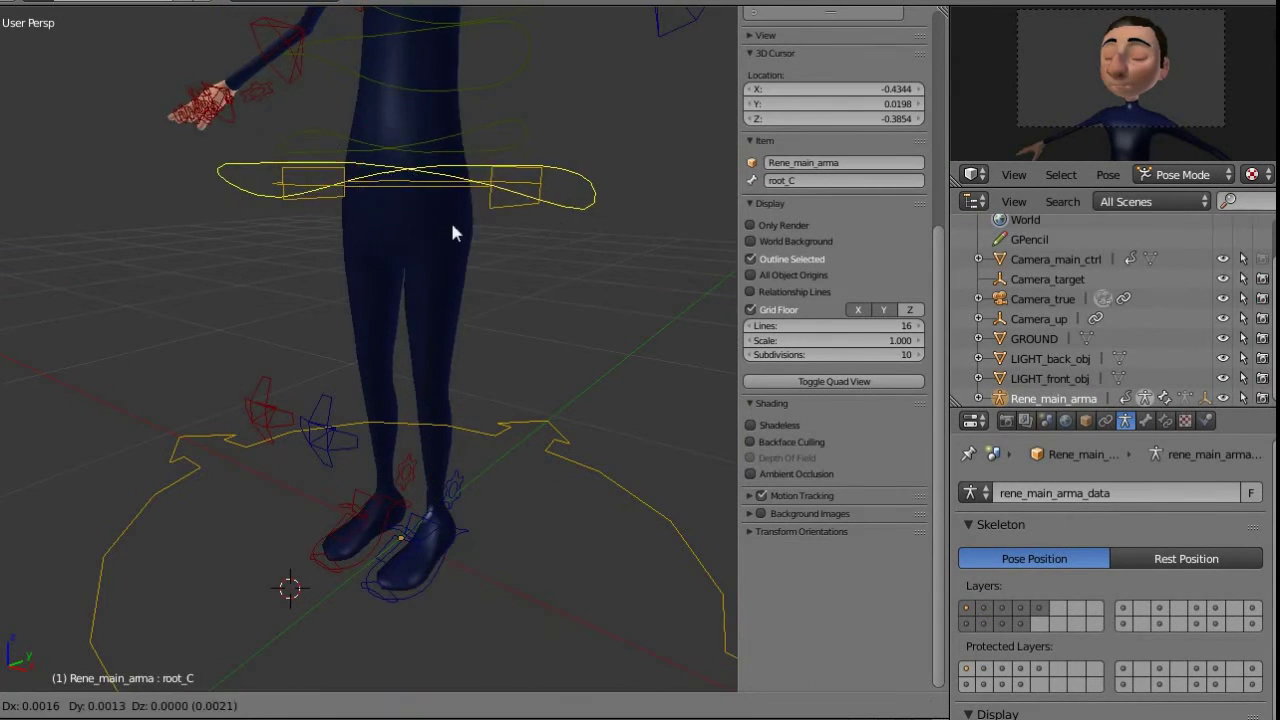
drag(514, 387, 624, 319)
right_click(622, 312)
middle_drag(563, 300, 524, 290)
middle_drag(522, 496, 467, 488)
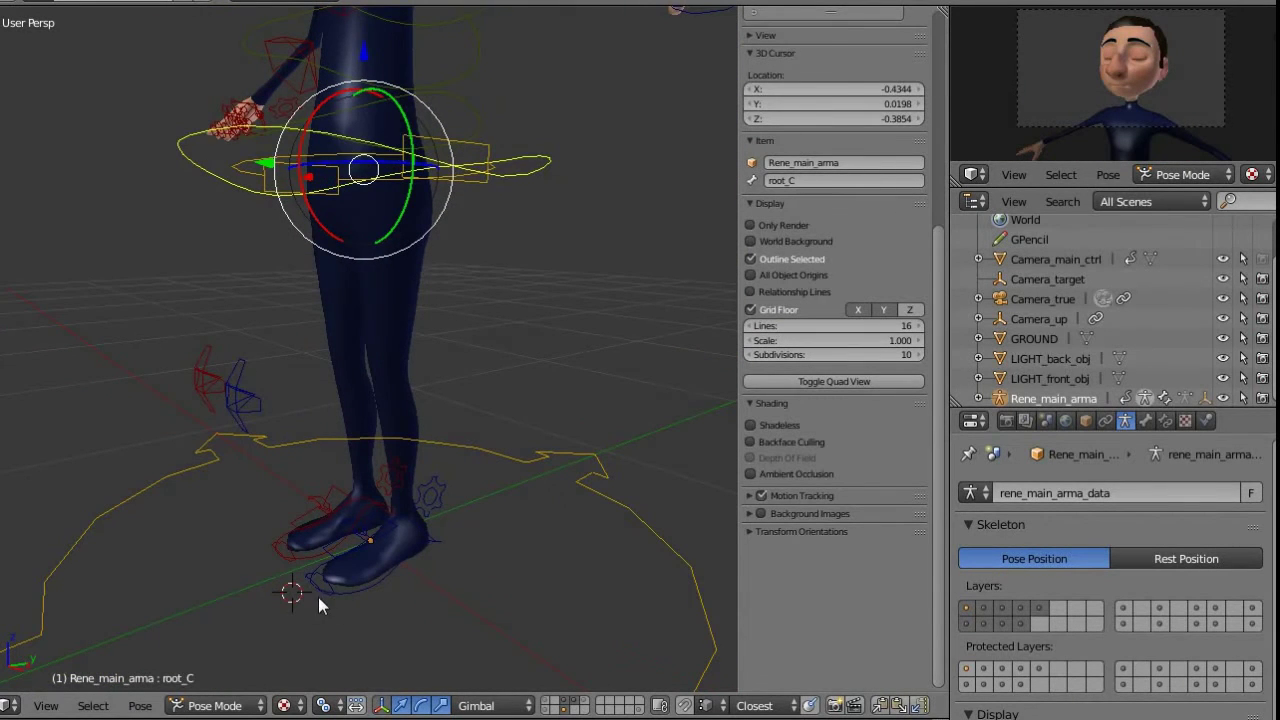
Try rotating the left foot with its toe-end control and the foot IK control
right_click(305, 566)
mouse_move(292, 531)
mouse_down()
mouse_move(306, 512)
mouse_move(266, 540)
mouse_move(303, 491)
mouse_move(283, 541)
mouse_up()
right_click(445, 530)
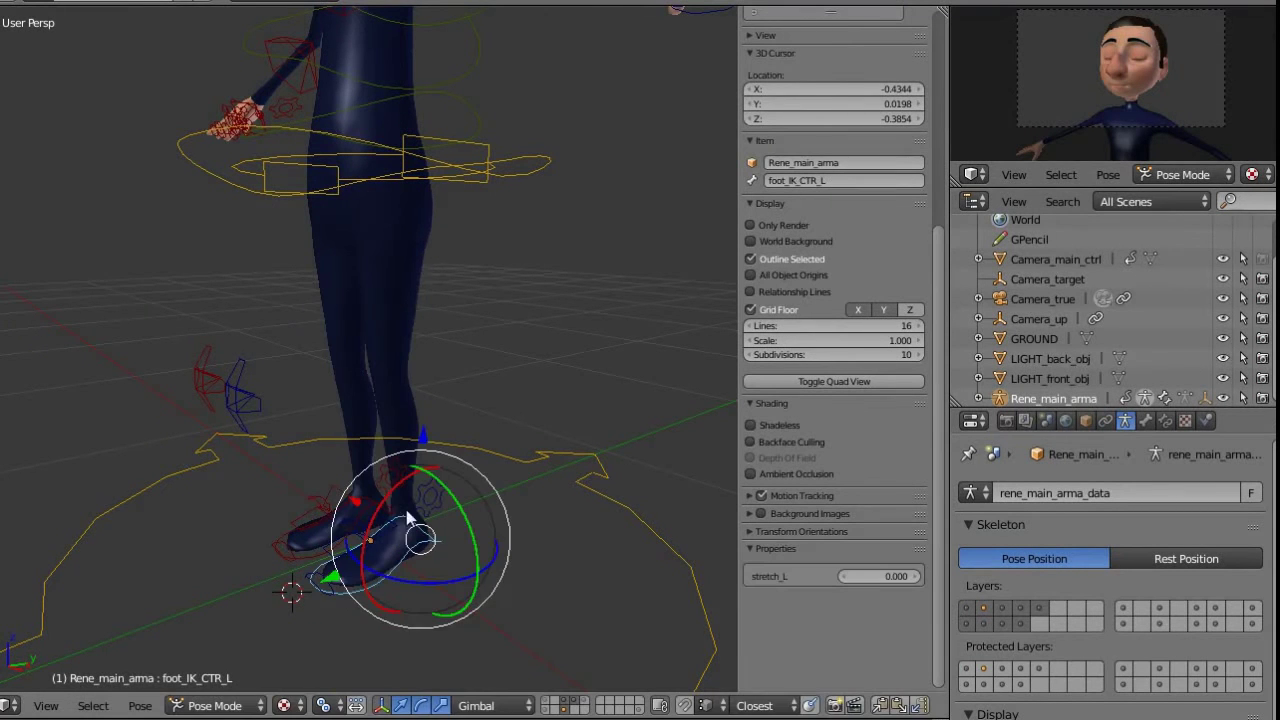
drag(393, 472, 437, 462)
key(ctrl+z)
Try rotating the left foot's small IK controls, including the heel control
right_click(363, 566)
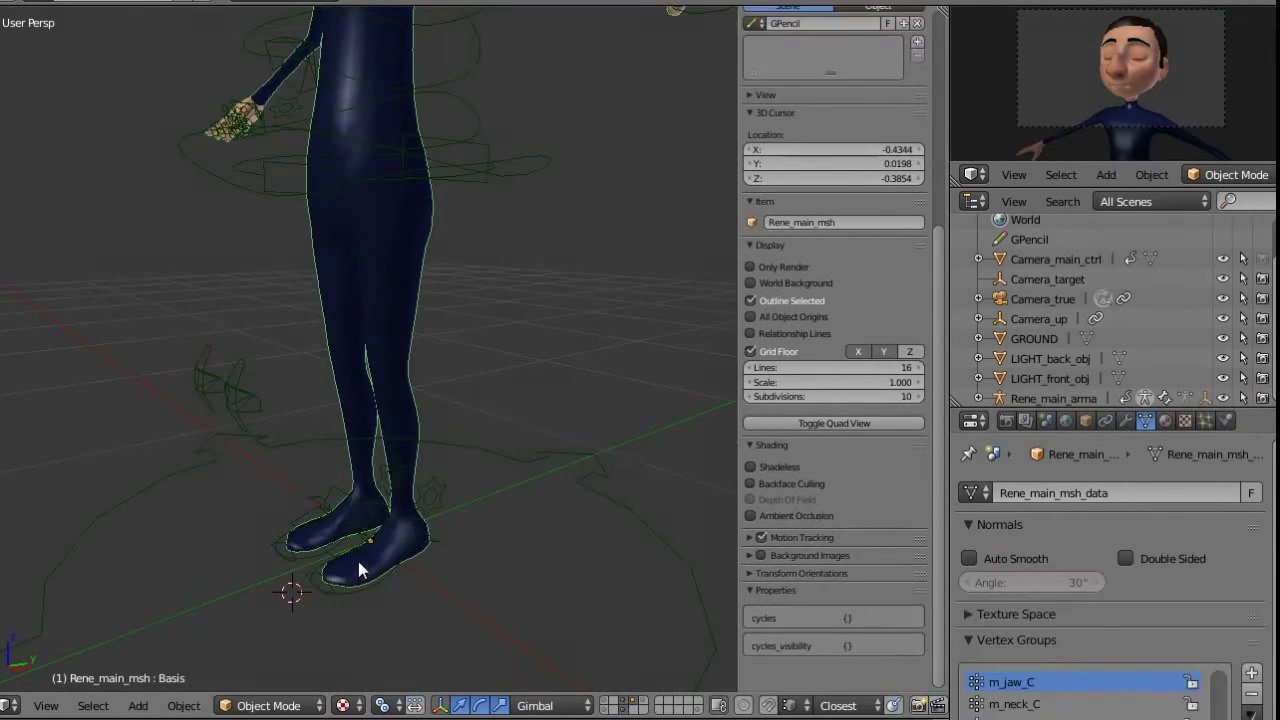
right_click(357, 560)
drag(341, 514, 400, 530)
key(ctrl+z)
right_click(366, 536)
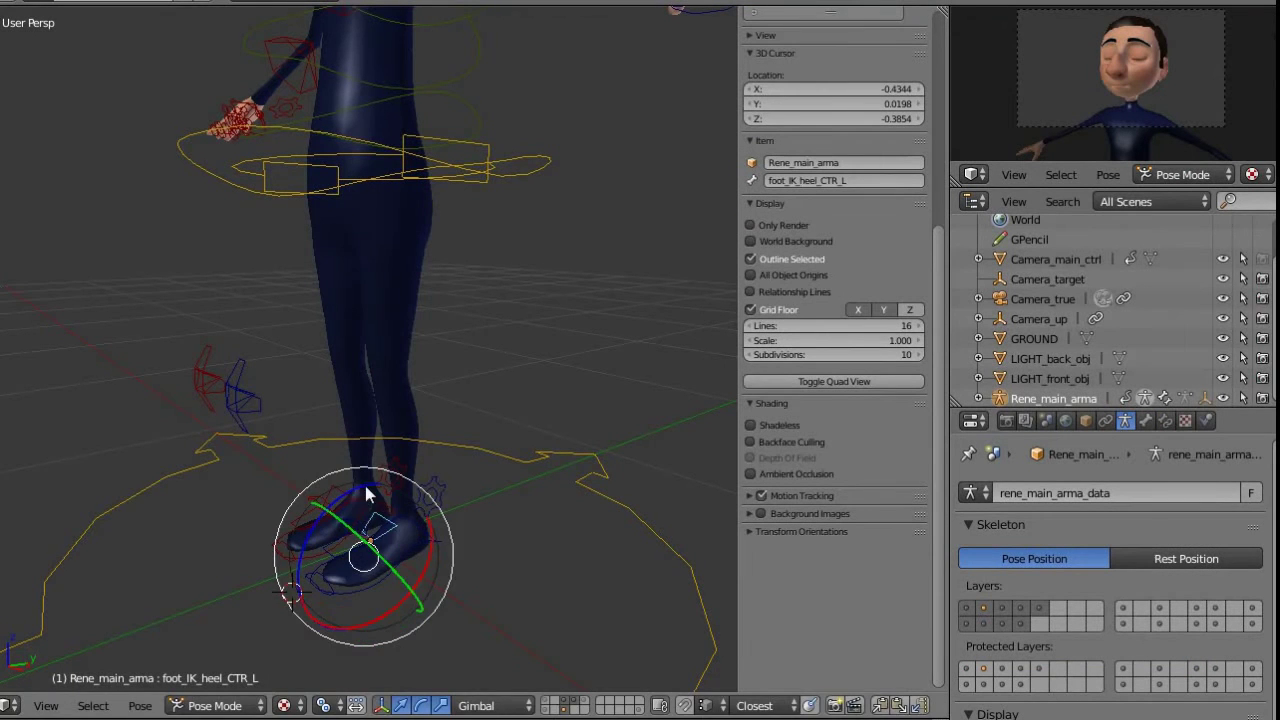
drag(361, 481, 426, 354)
key(ctrl+z)
Lift the left foot IK control to bend the leg and move the left knee pole vector
right_click(429, 558)
right_click(441, 542)
middle_drag(266, 316, 352, 334)
right_click(300, 314)
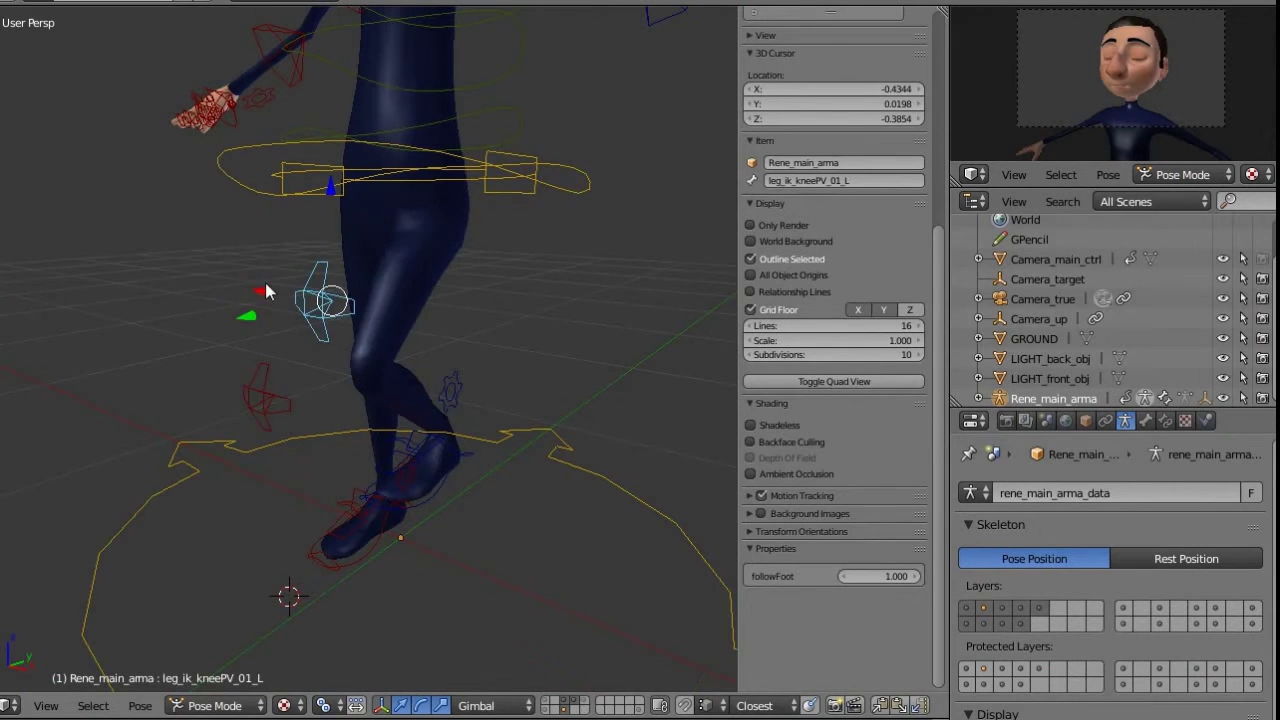
drag(266, 290, 445, 403)
Shift the left foot IK control and reposition the left knee pole vector in front of the leg
right_click(481, 460)
middle_drag(445, 405, 490, 423)
drag(388, 472, 459, 469)
right_click(714, 371)
key(g)
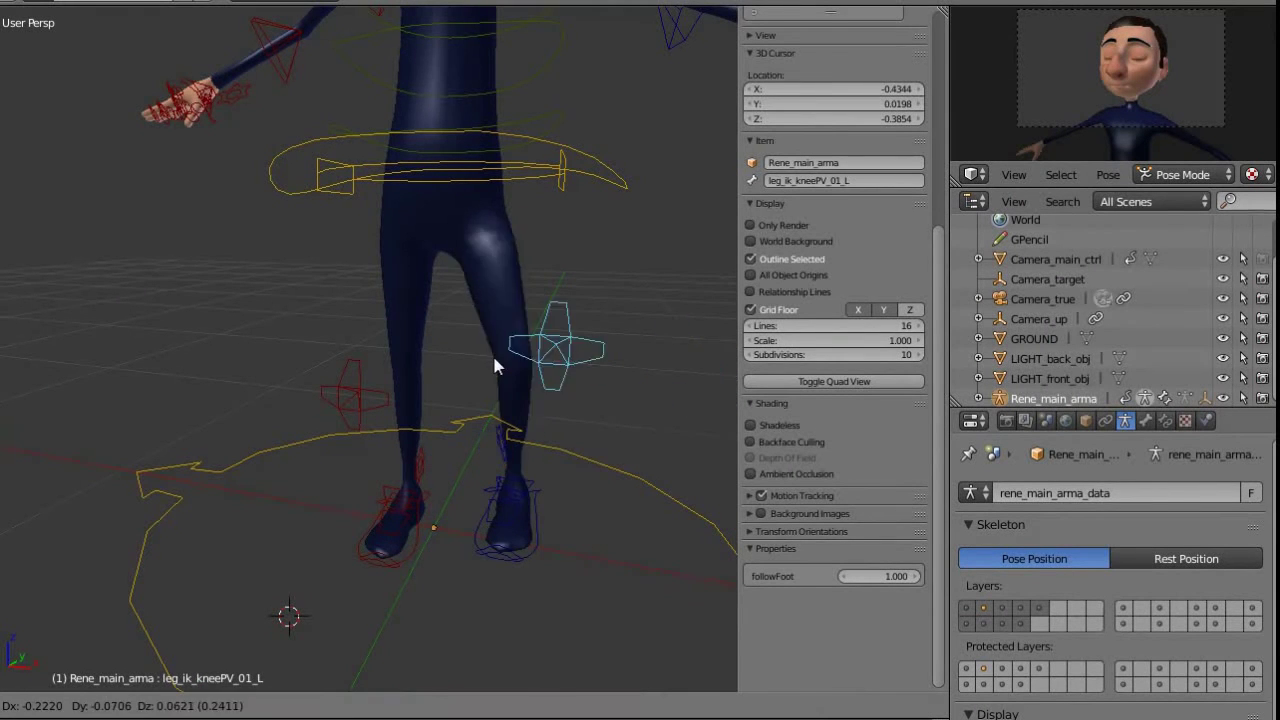
click(458, 360)
Try rotating the left foot IK control about its vertical axis to test how the knee pole vector follows
middle_drag(545, 368, 420, 400)
right_click(468, 523)
middle_drag(468, 523, 470, 568)
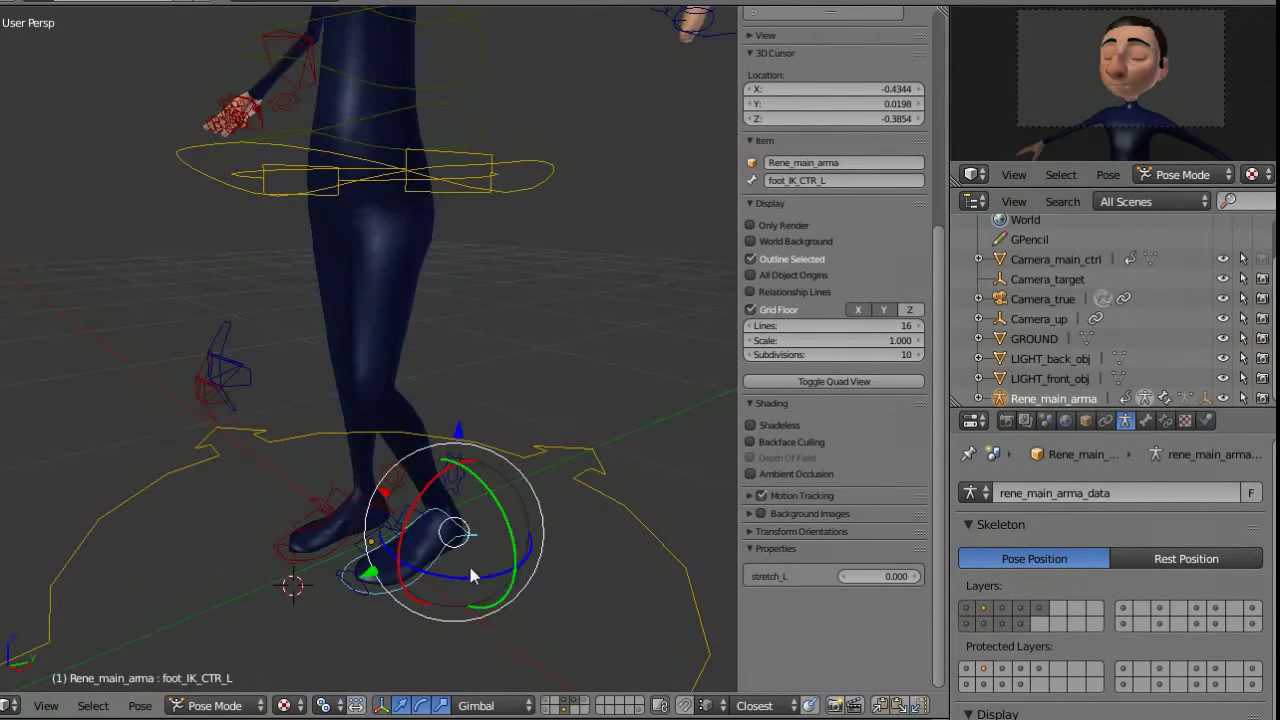
mouse_move(472, 575)
mouse_down()
mouse_move(497, 580)
mouse_move(480, 585)
mouse_up()
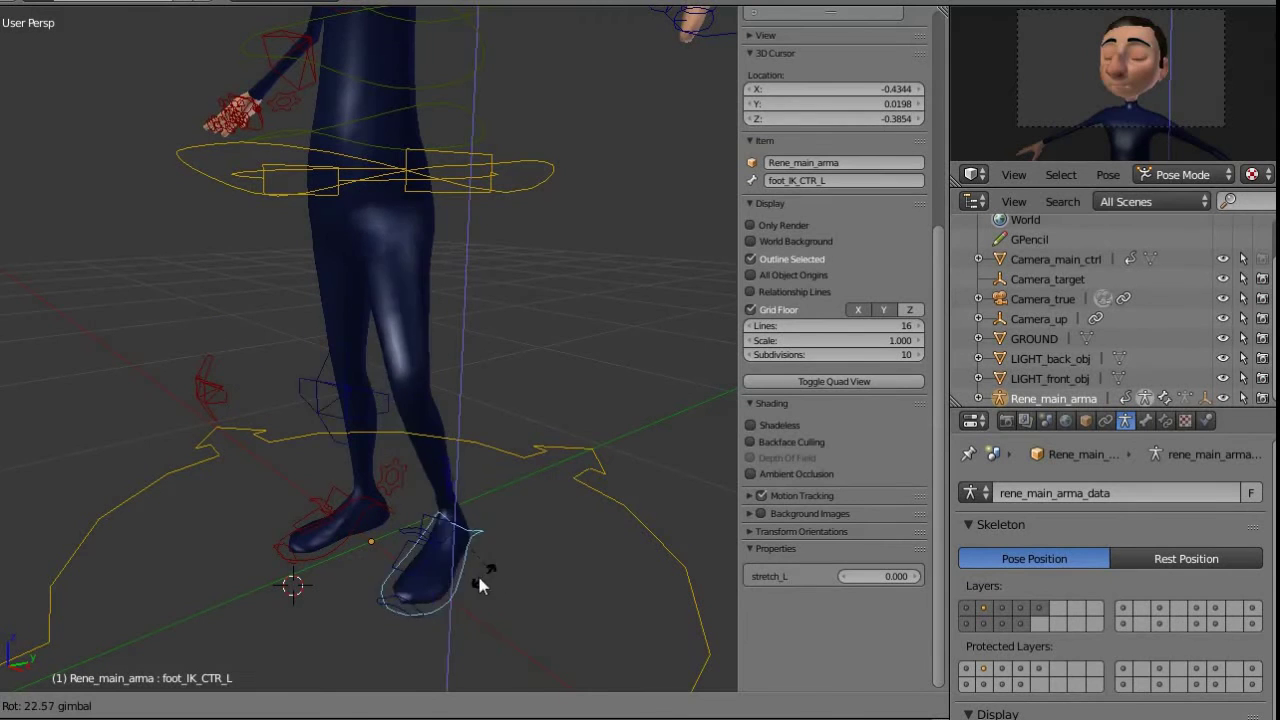
click(480, 585)
Set the left knee pole vector's followFoot property to 0
right_click(226, 368)
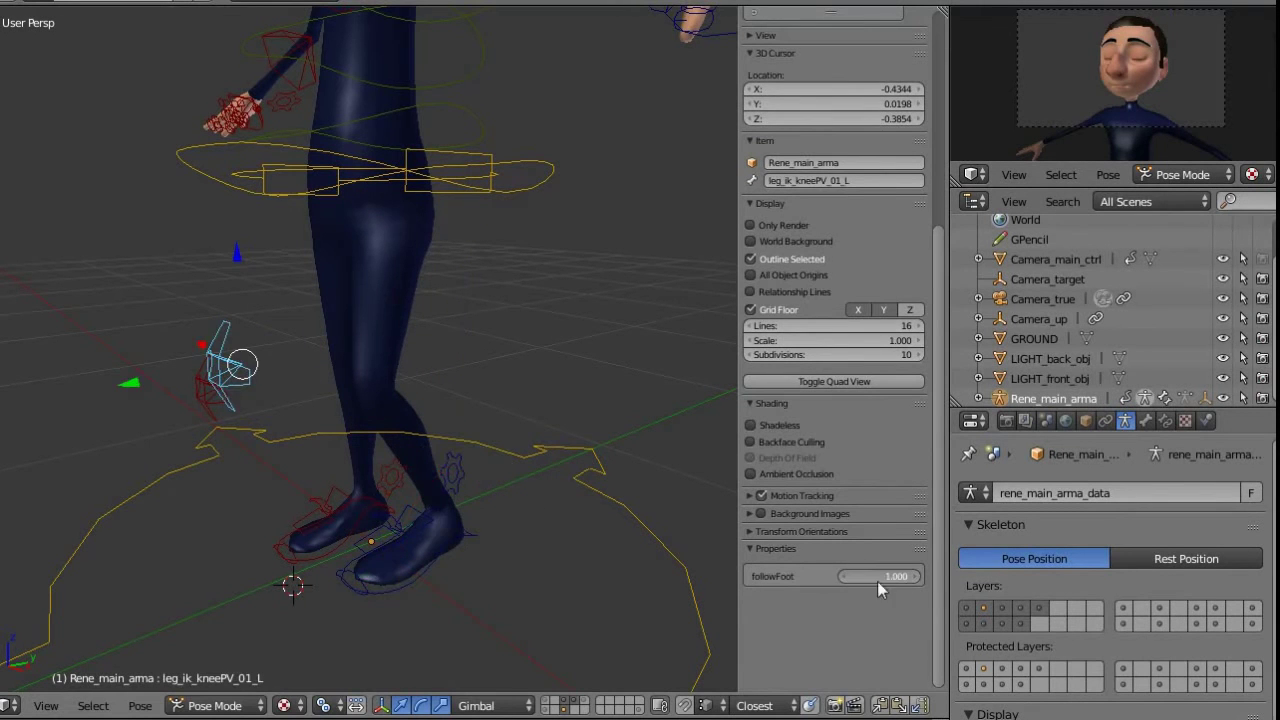
drag(877, 581, 252, 514)
middle_drag(158, 364, 200, 368)
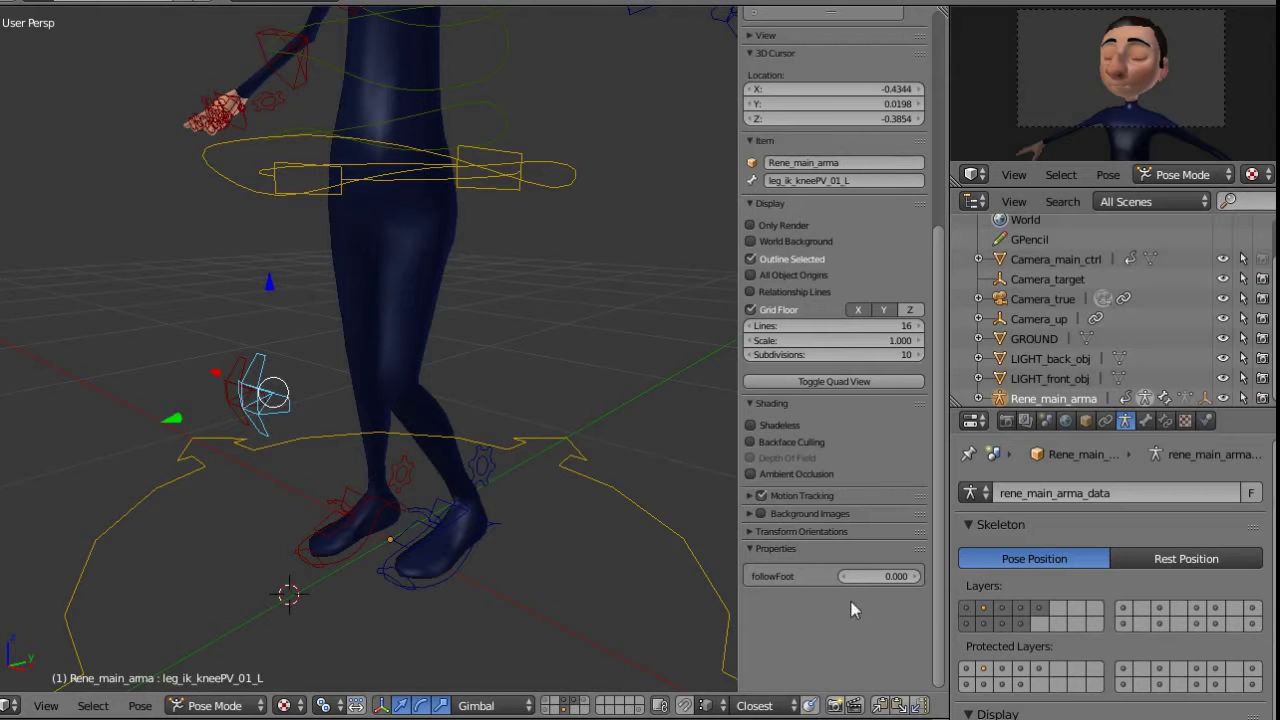
drag(874, 580, 529, 596)
Try moving the left foot IK control with the knee pole vector's foot following disabled
right_click(501, 533)
key(g)
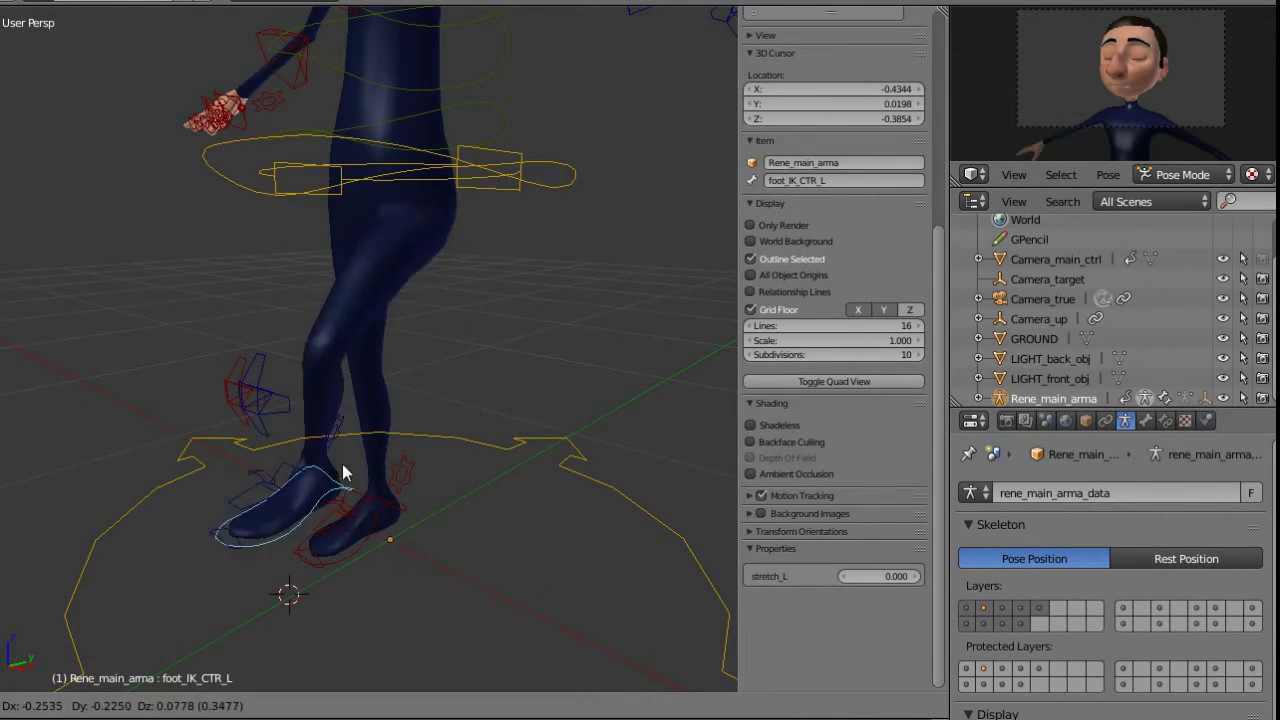
right_click(482, 484)
Clear the location of the left foot IK control and the left knee pole vector together
mouse_move(477, 438)
middle_down()
mouse_move(506, 438)
mouse_move(490, 434)
middle_up()
shift+right_click(361, 396)
key(alt+g)
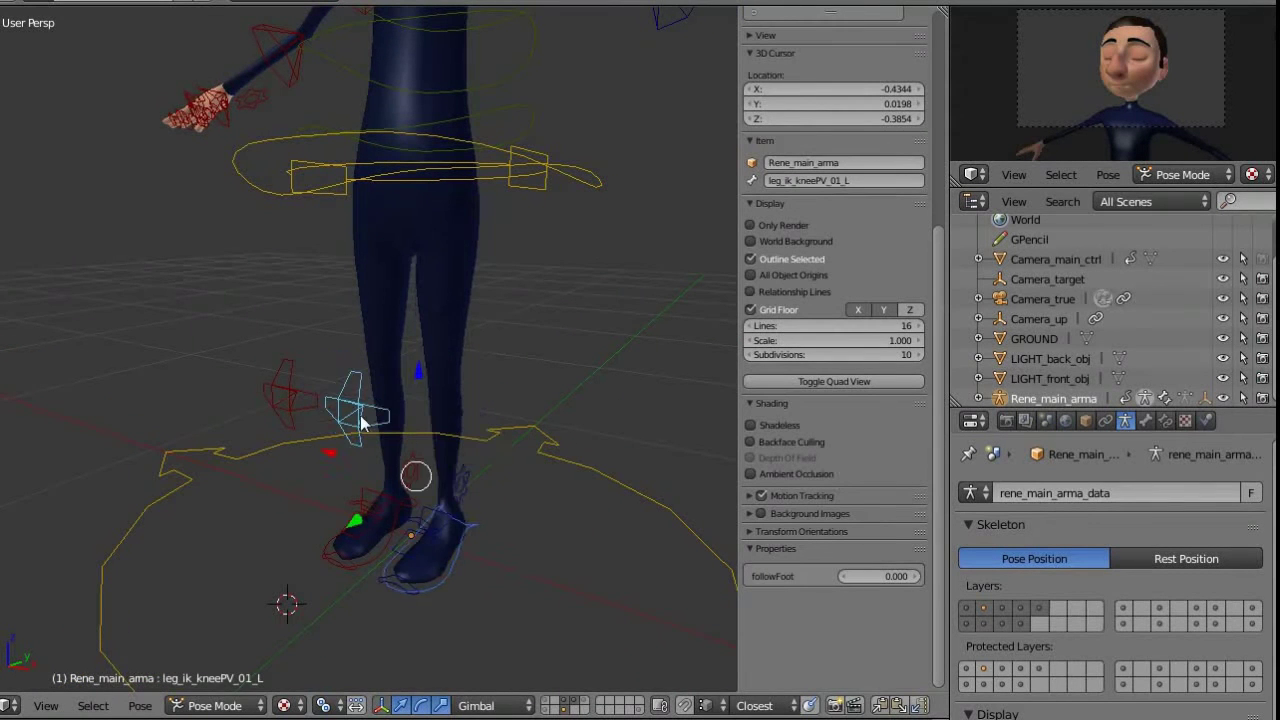
Set the left knee pole vector's followFoot property to 1
right_click(361, 415)
drag(1077, 574, 1130, 567)
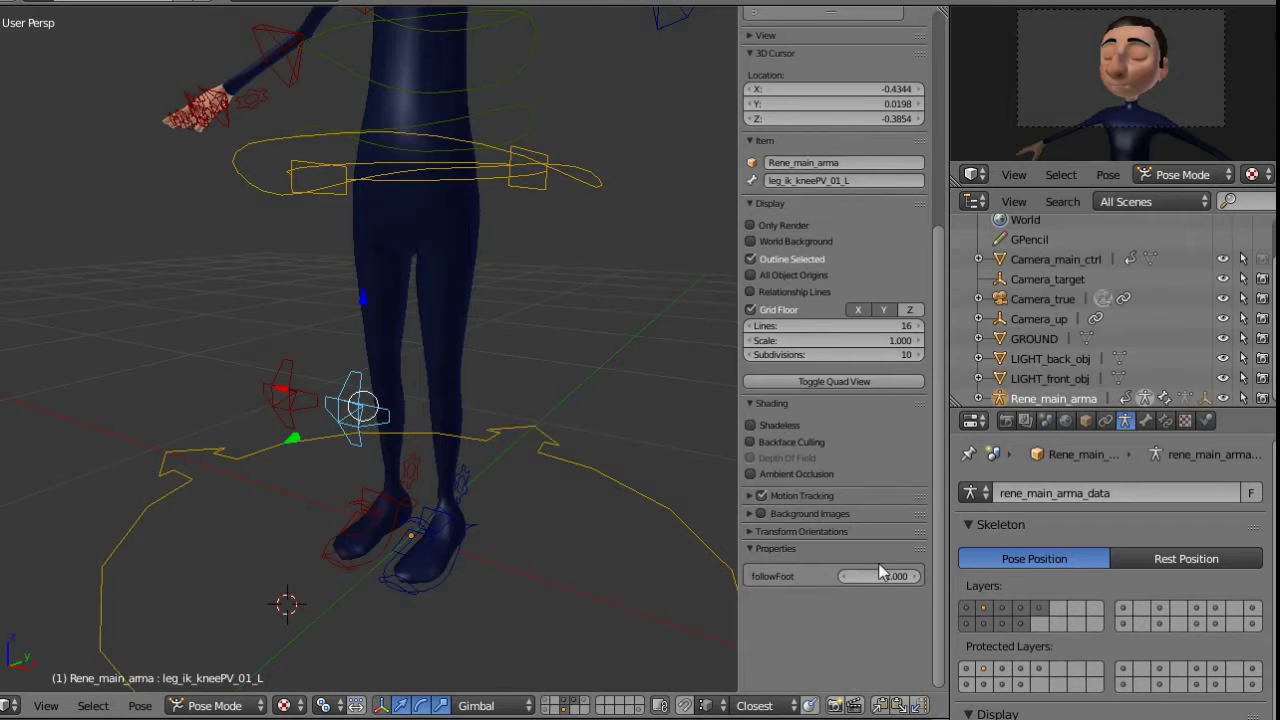
Try moving the left foot IK side control along its local X axis to test the foot's sideways roll
middle_drag(529, 428, 443, 543)
scroll(489, 402, down, 1)
scroll(490, 423, up, 2)
right_click(428, 530)
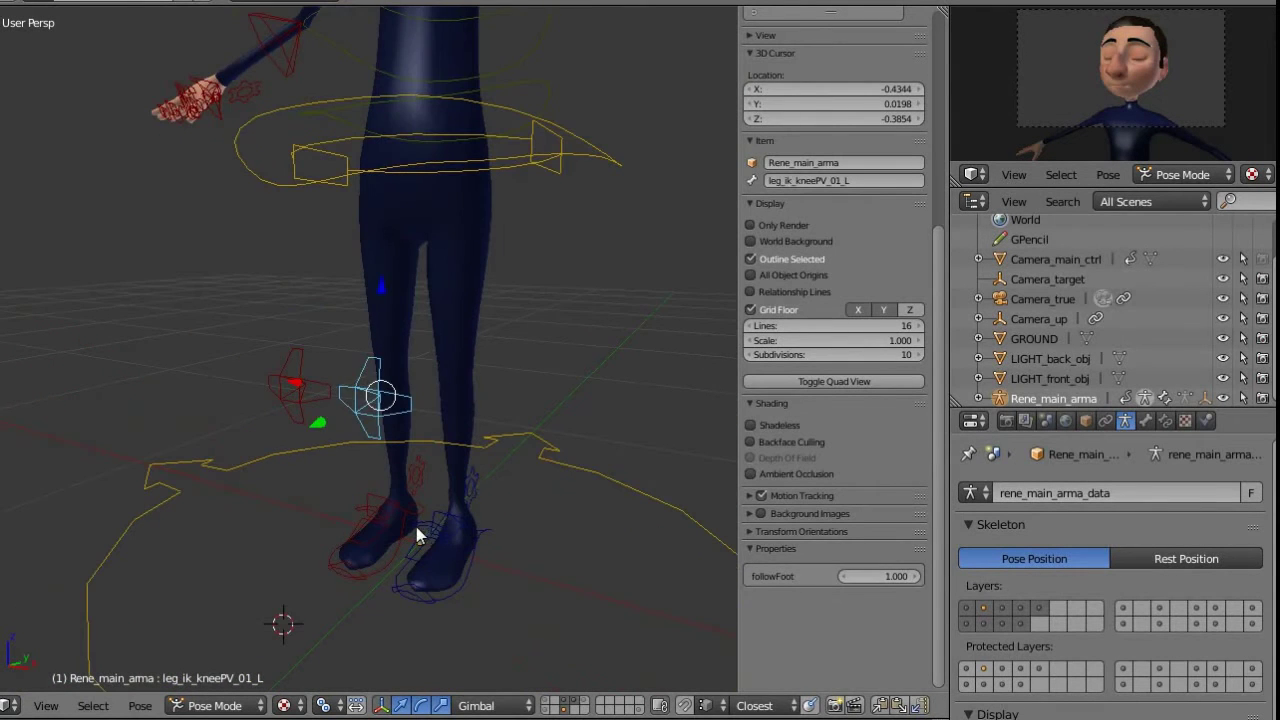
key(g)
key(x)
key(x)
drag(589, 573, 630, 580)
click(630, 580)
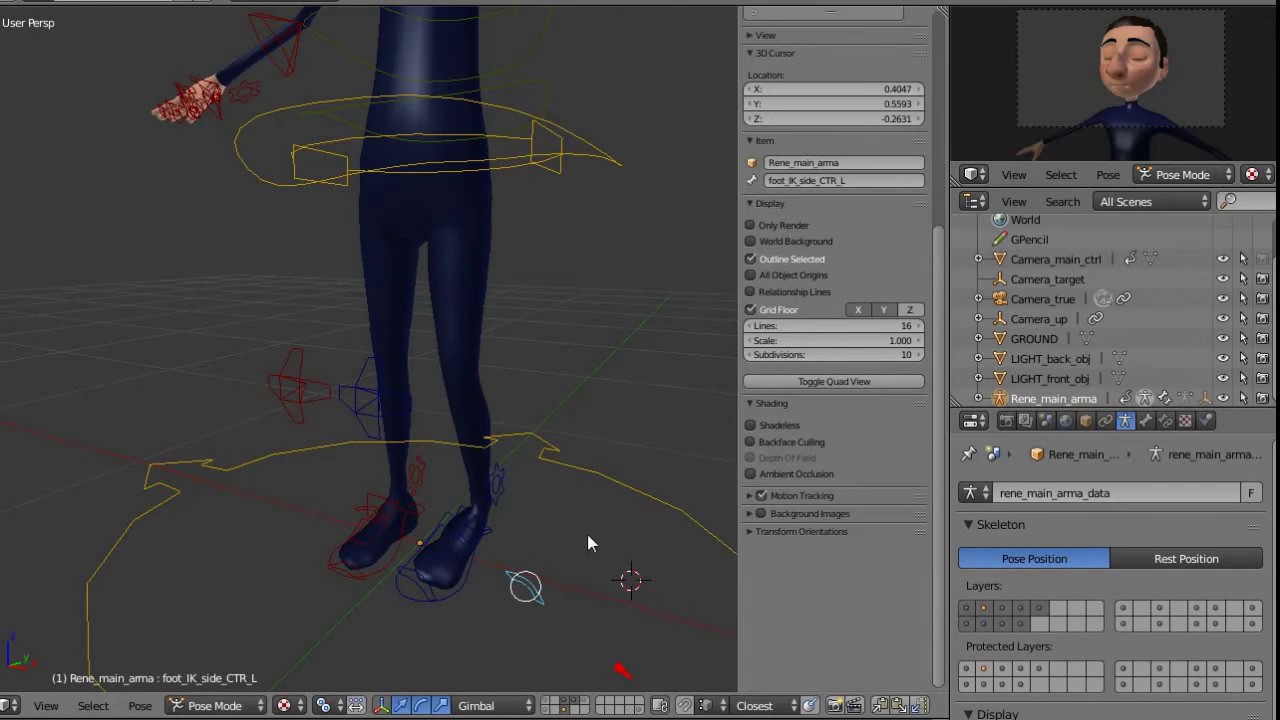
middle_drag(588, 543, 563, 517)
drag(563, 517, 618, 526)
Set the IKFK property of the left foot's IK/FK switch control to 0
middle_drag(607, 537, 616, 339)
scroll(616, 339, down, 4)
middle_drag(524, 354, 451, 424)
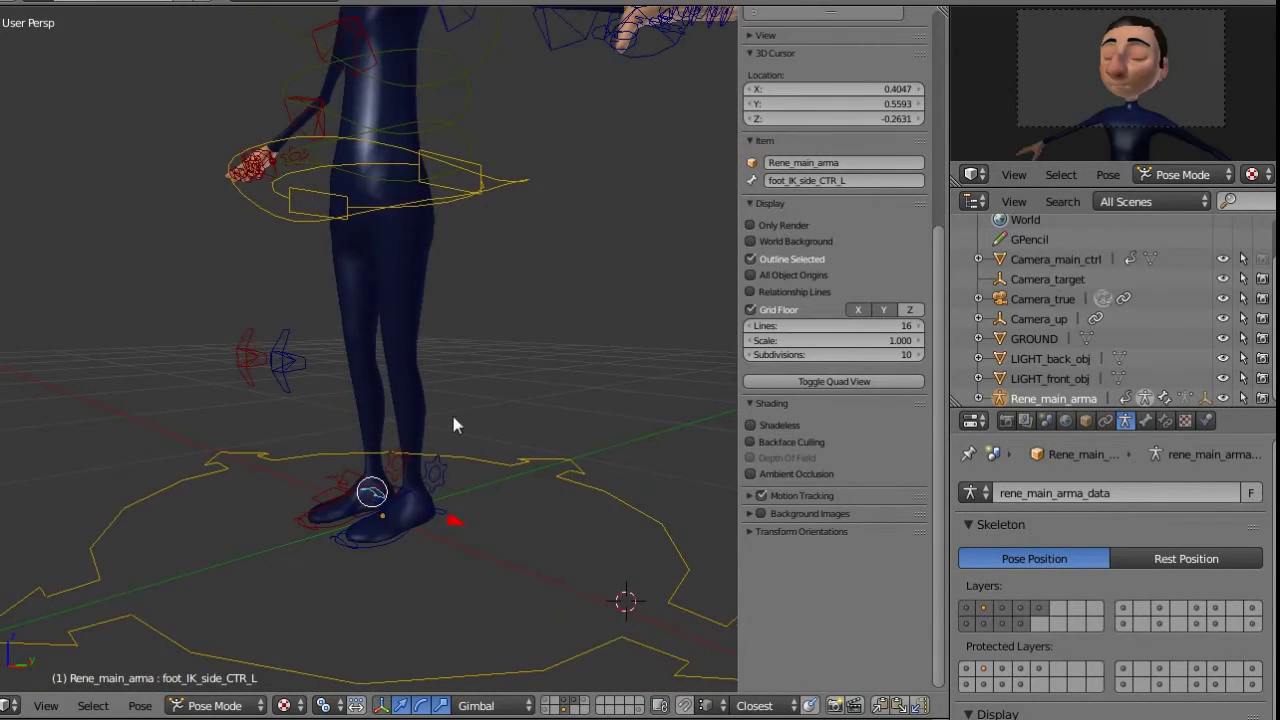
right_click(434, 470)
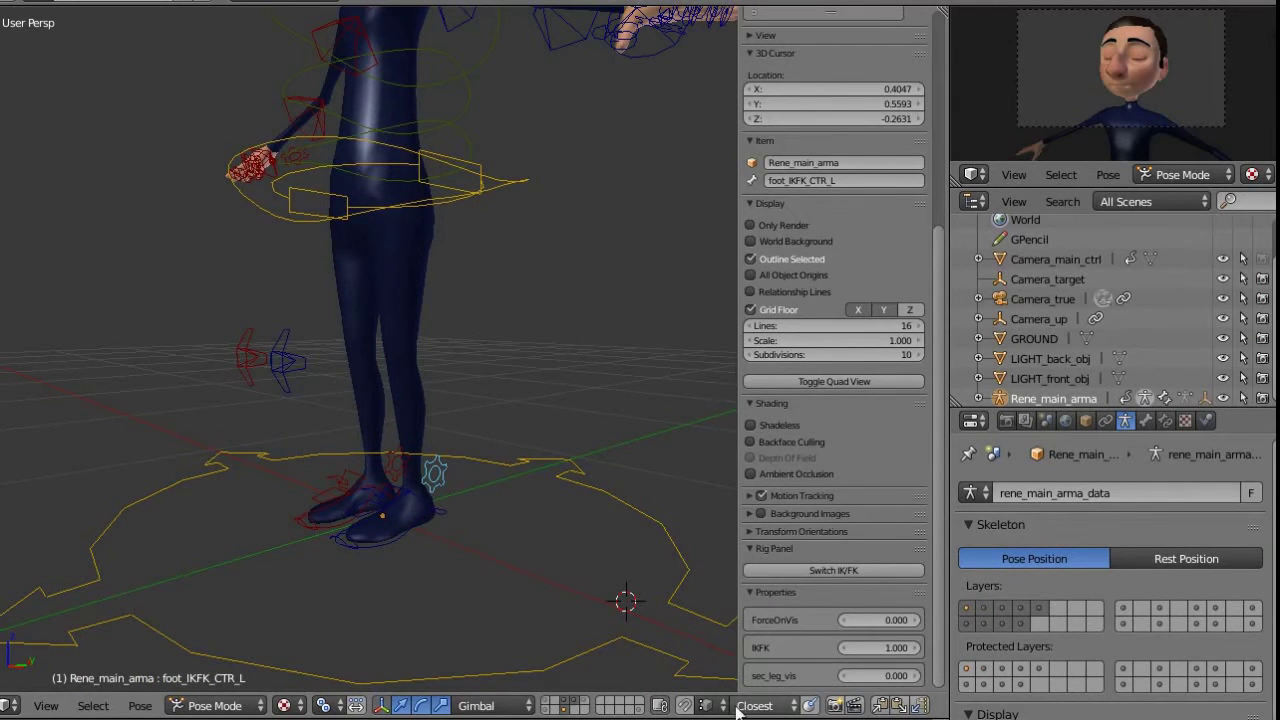
drag(897, 649, 560, 598)
Try rotating the left thigh FK control forward and the left shin FK control backward
right_click(445, 259)
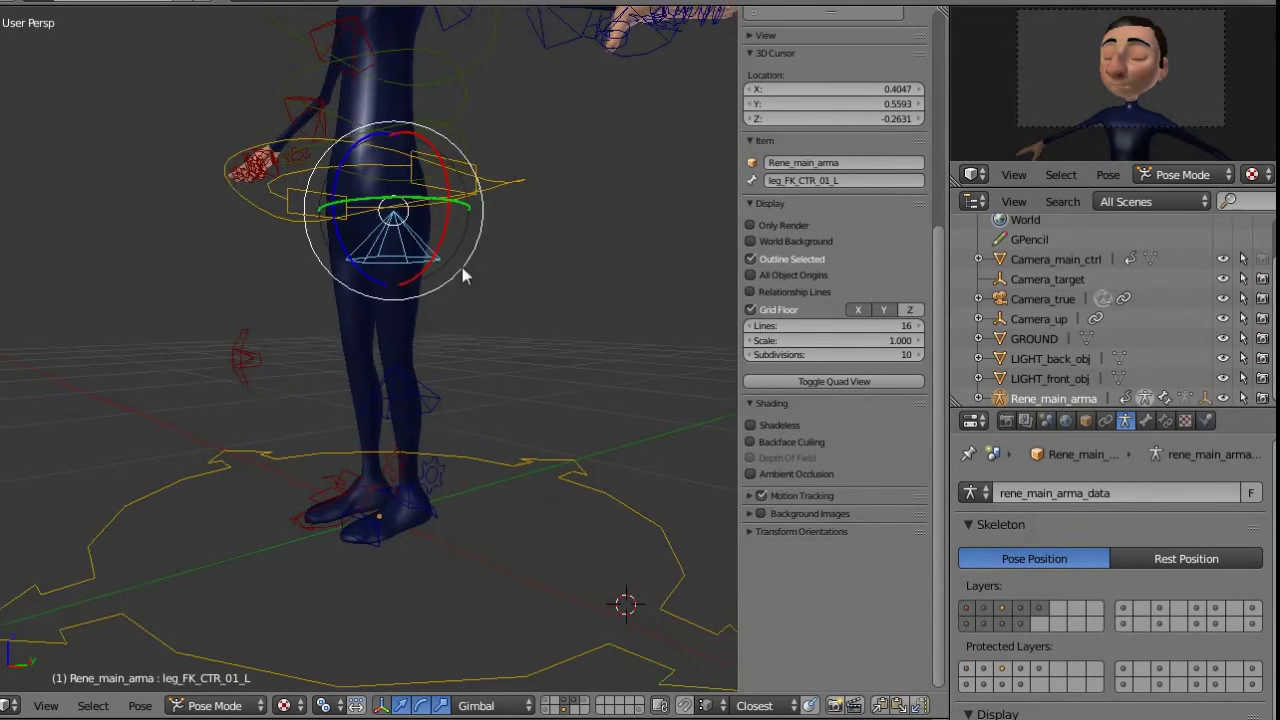
middle_drag(462, 267, 424, 264)
drag(306, 252, 276, 203)
right_click(256, 354)
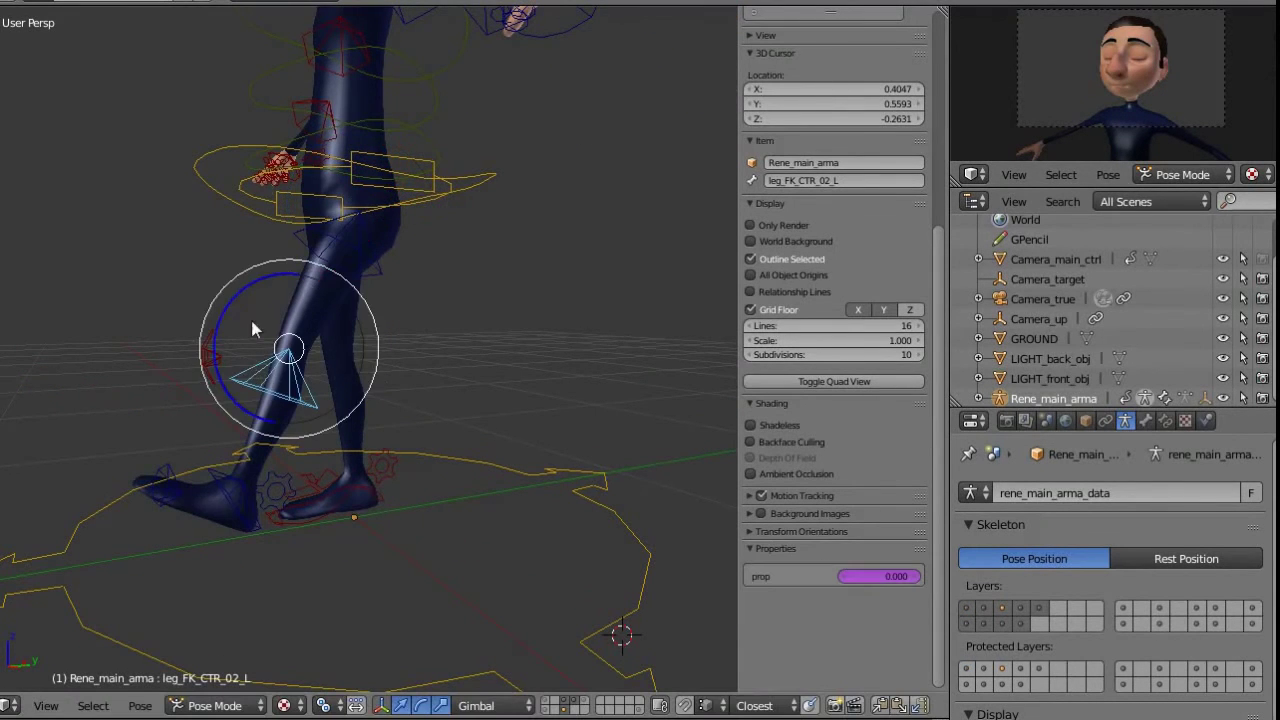
drag(231, 313, 245, 355)
middle_drag(395, 300, 463, 285)
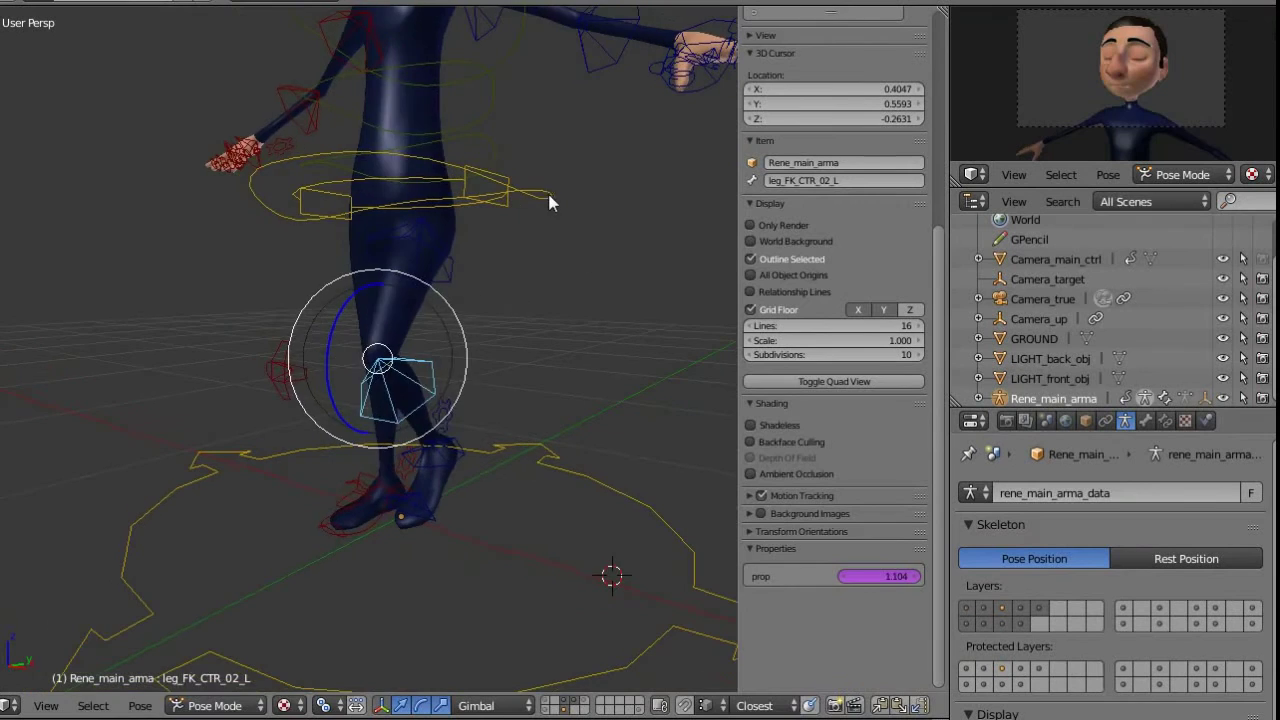
Try moving the root control to see how the left leg behaves in FK
right_click(498, 222)
key(g)
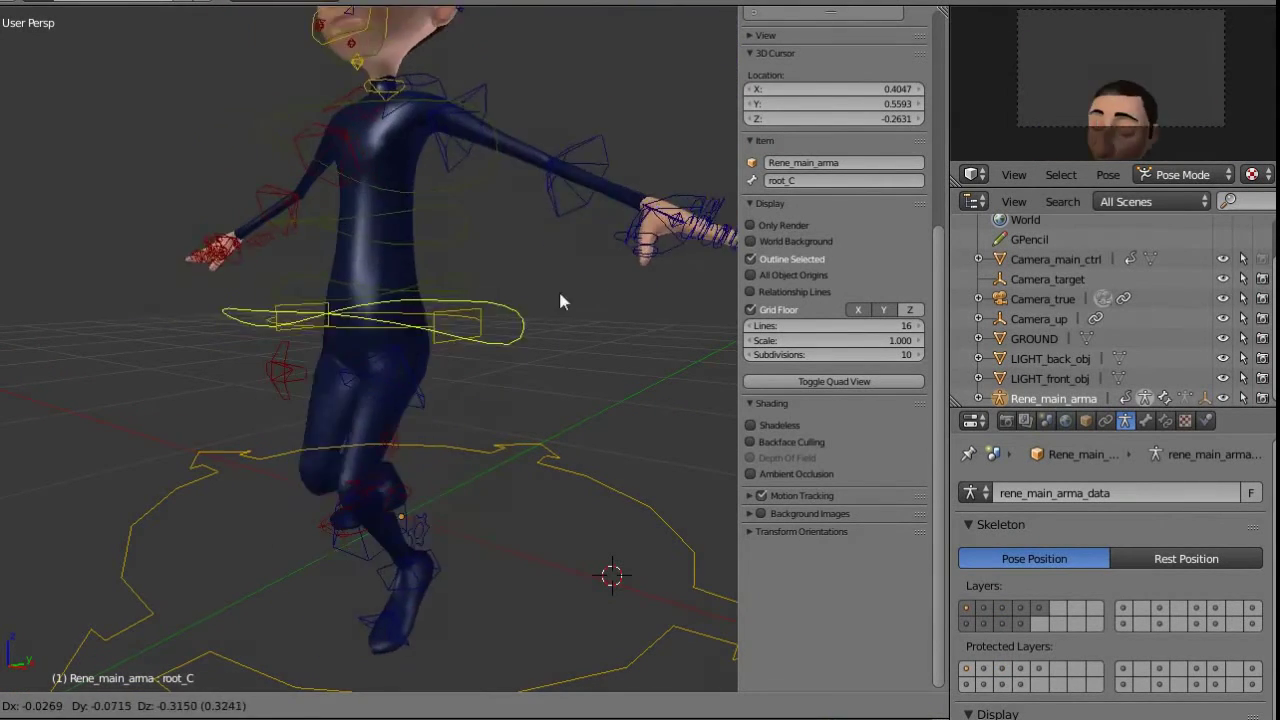
right_click(505, 260)
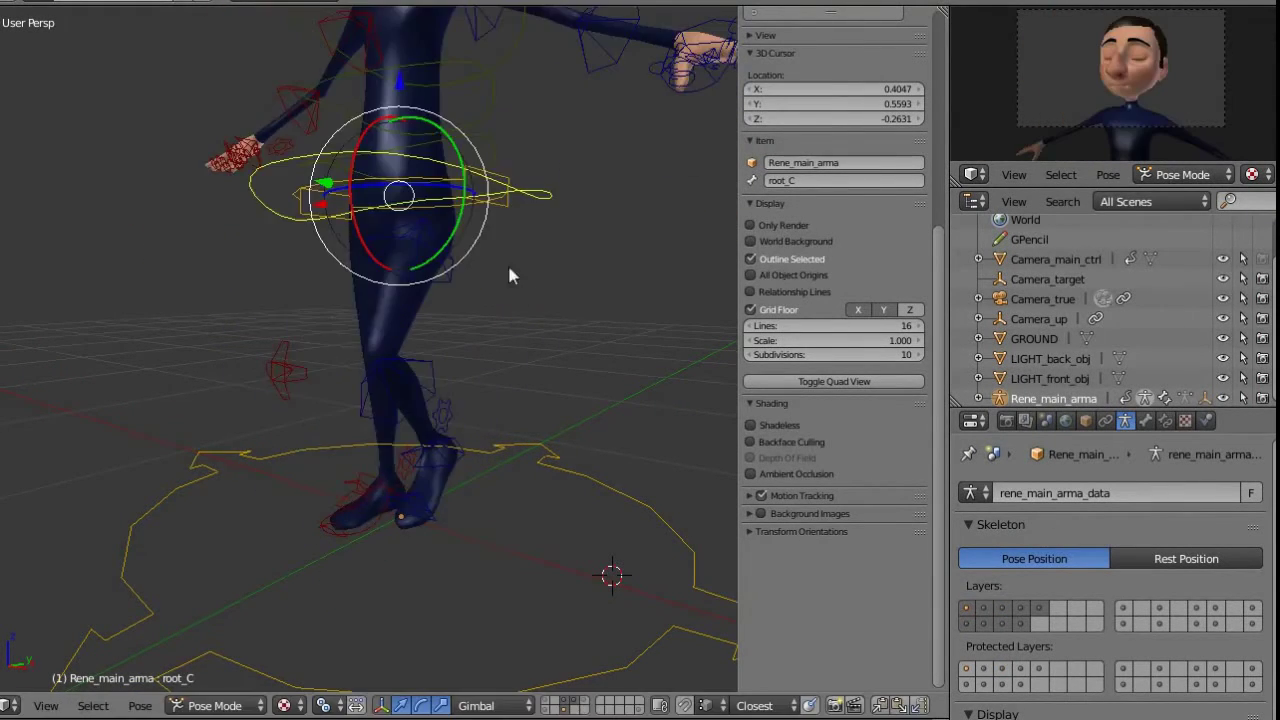
Clear the rotation of the left leg's thigh and shin FK controls
mouse_move(507, 262)
middle_down()
mouse_move(585, 298)
mouse_move(426, 267)
mouse_move(497, 277)
middle_up()
right_click(463, 293)
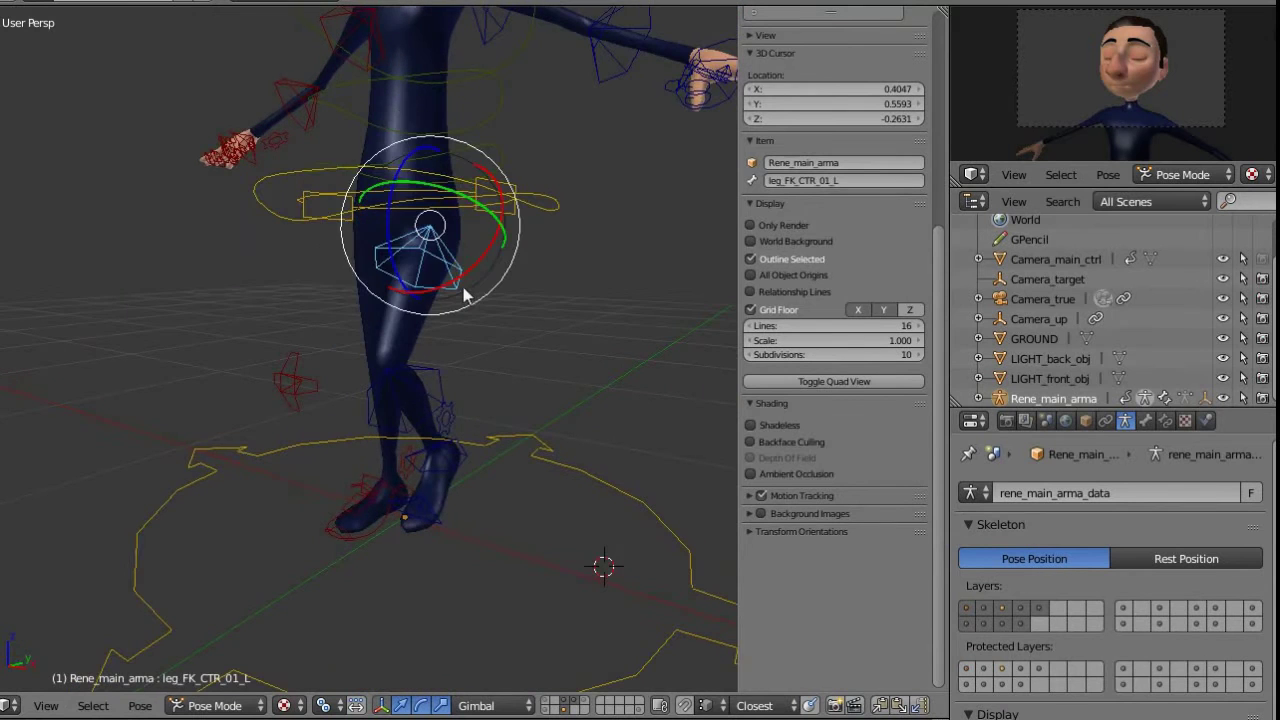
right_click(445, 390)
middle_drag(474, 370, 582, 536)
right_click(454, 280)
middle_drag(454, 280, 570, 332)
Set the sec_leg_vis property of the left foot's IK/FK switch control to 1
right_click(429, 480)
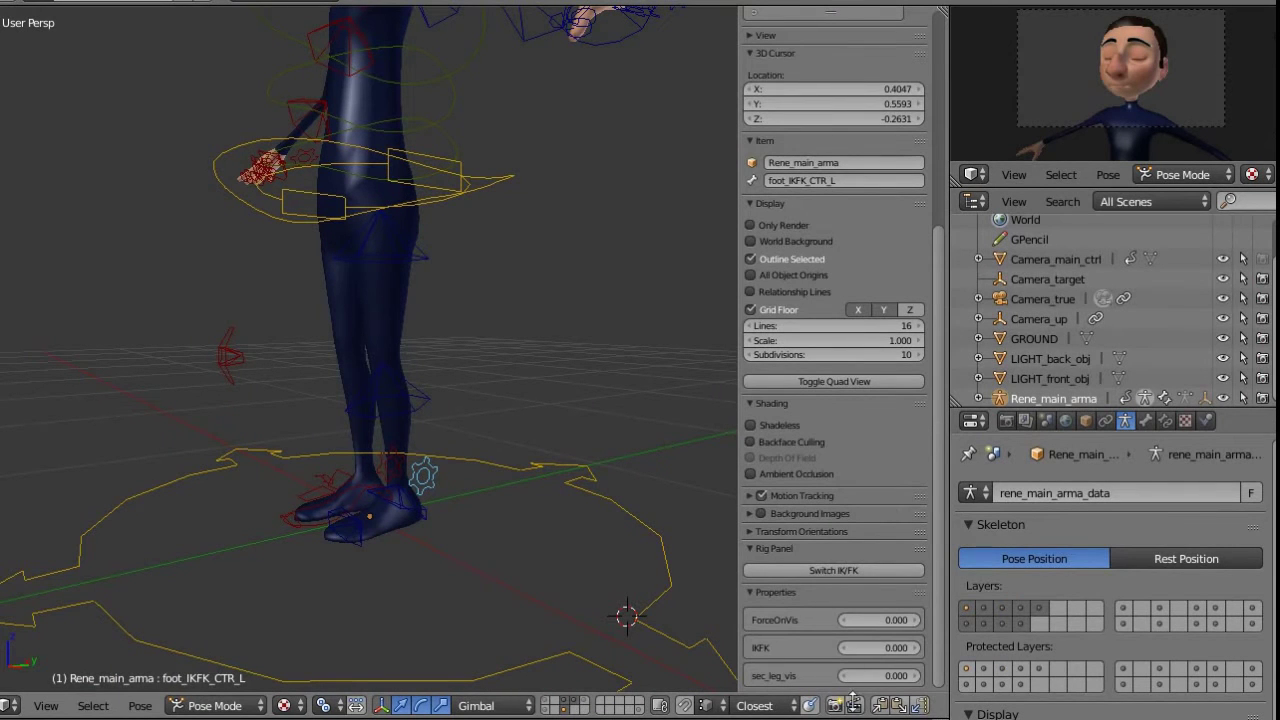
drag(876, 677, 1245, 661)
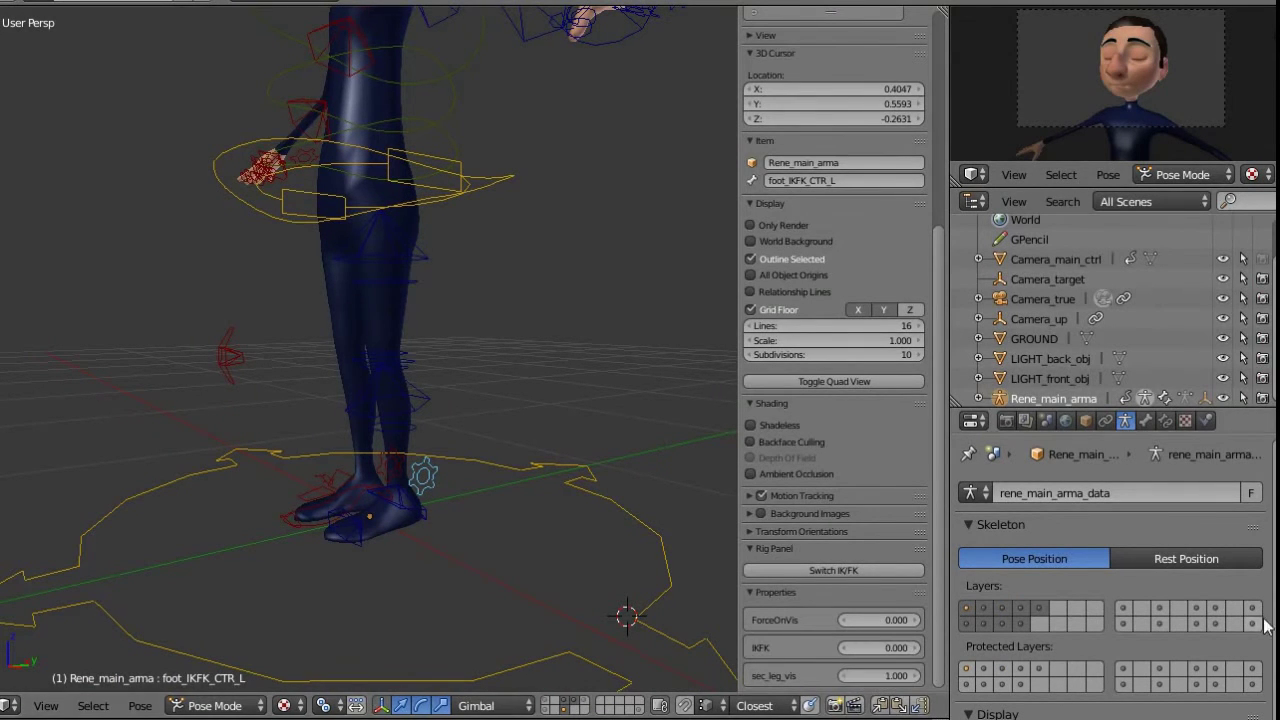
Try bending the left leg by moving the thigh arc control forward and the shin arc control backward
middle_drag(551, 411, 506, 440)
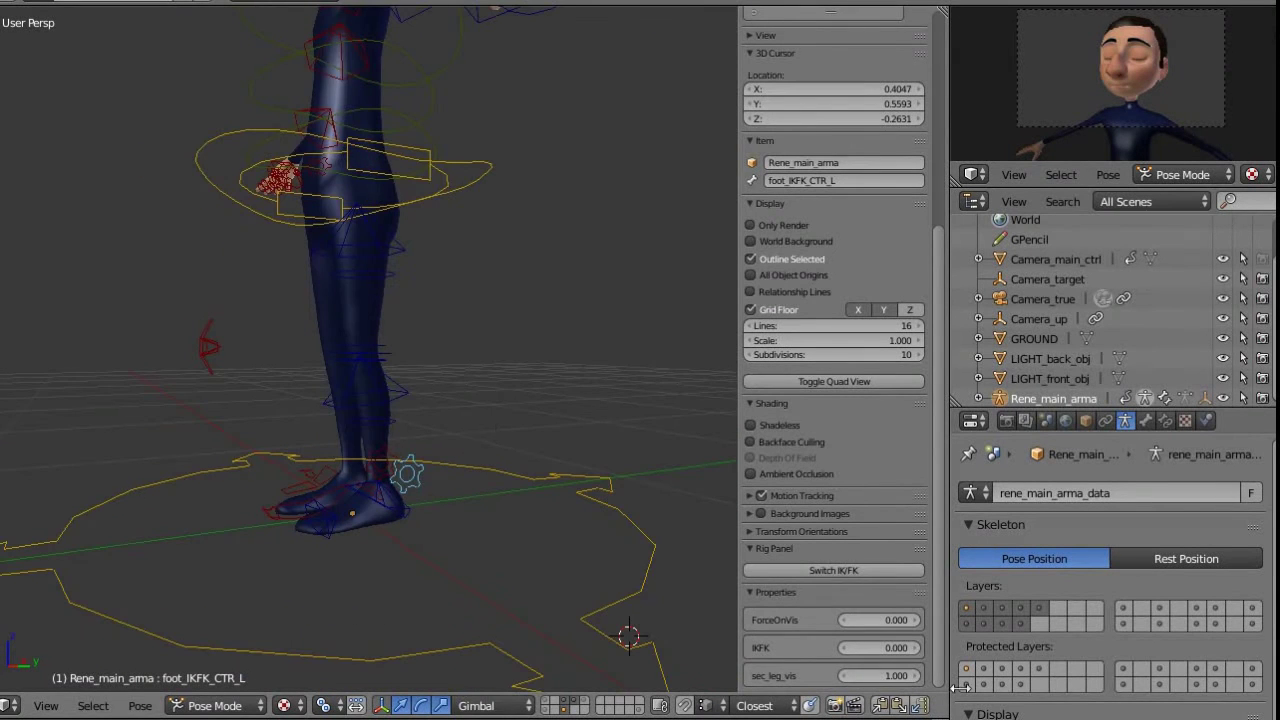
middle_drag(297, 329, 387, 423)
right_click(400, 254)
key(g)
click(337, 278)
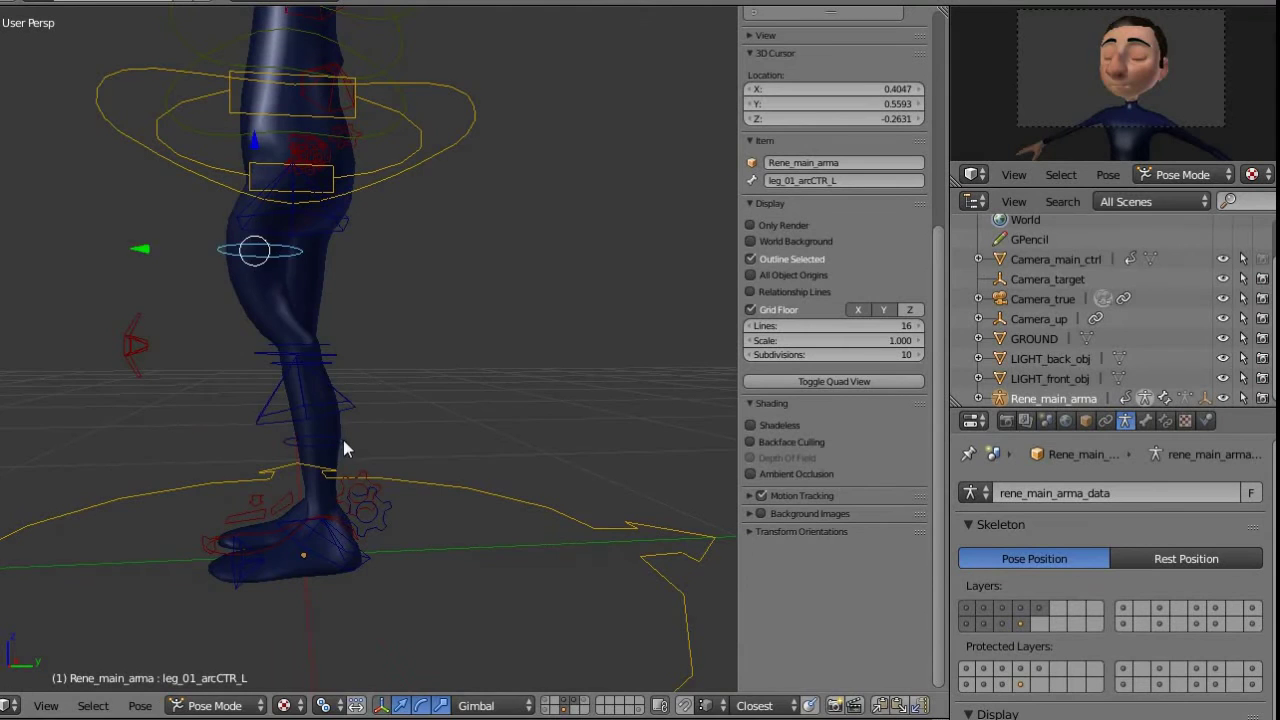
right_click(343, 441)
key(g)
click(375, 434)
Try shifting the left knee arc control and the knee-top arc control toward the front of the leg
right_click(252, 348)
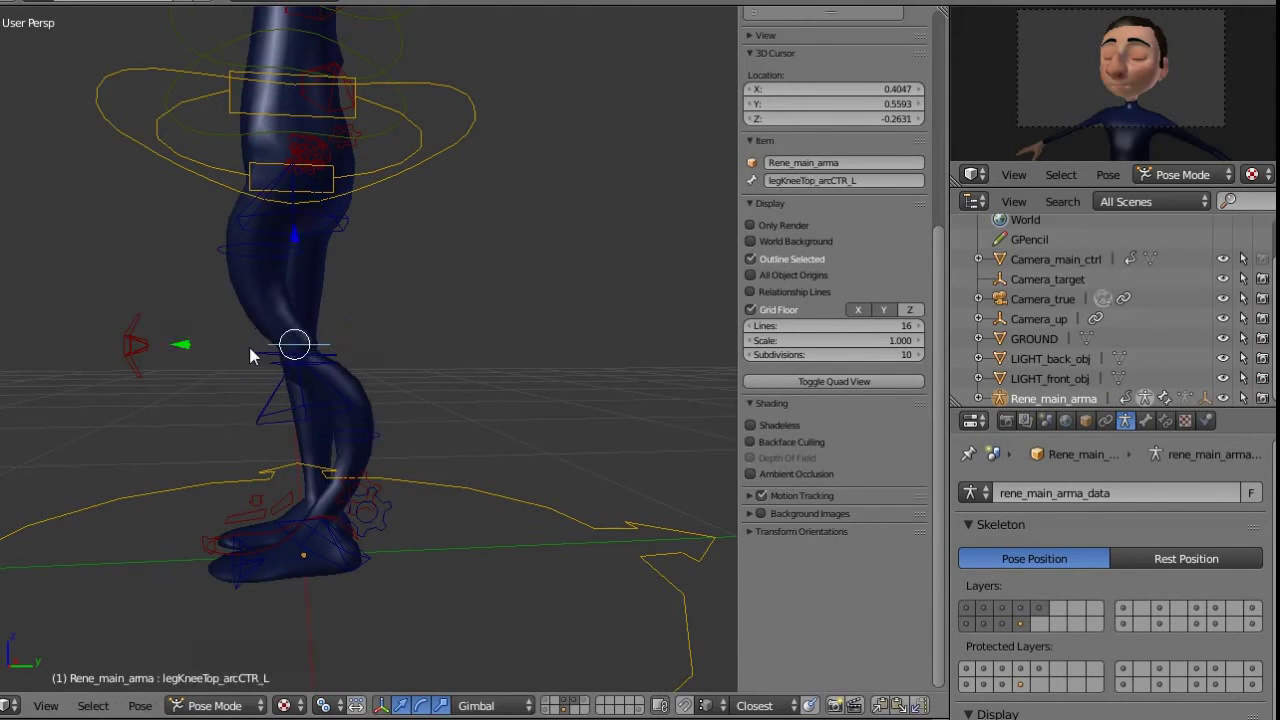
key(g)
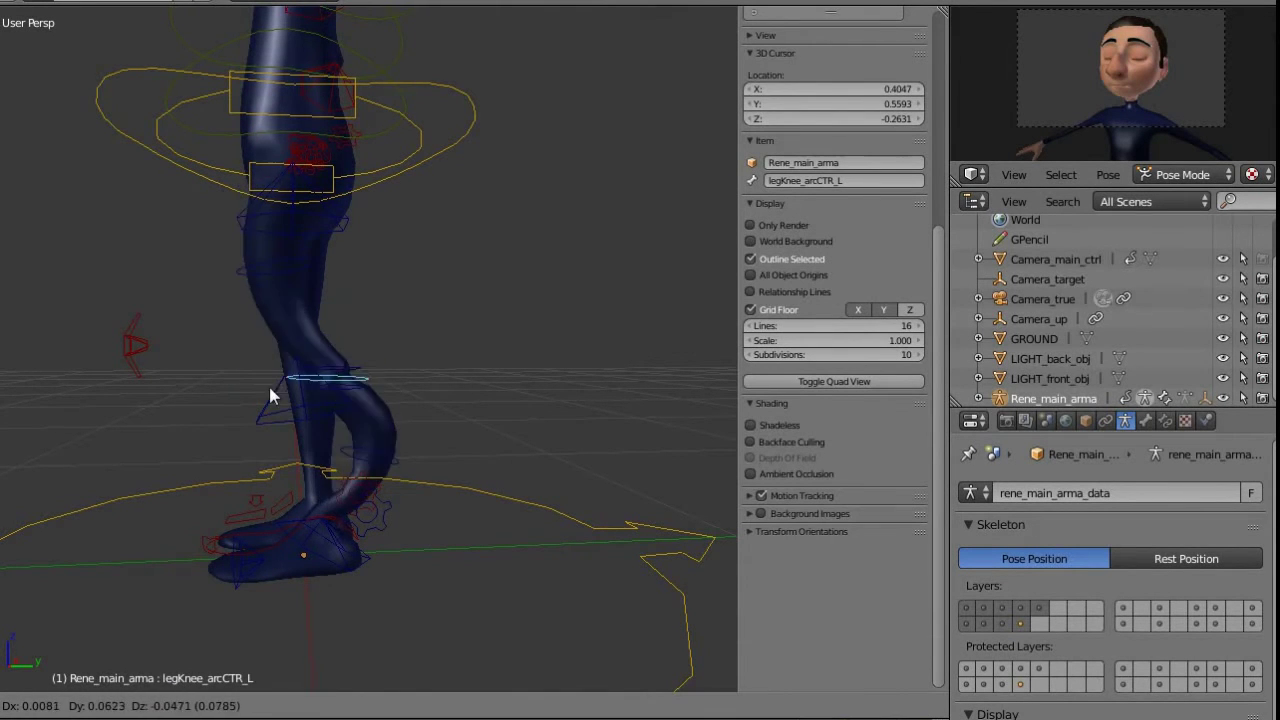
click(240, 343)
scroll(332, 292, up, 2)
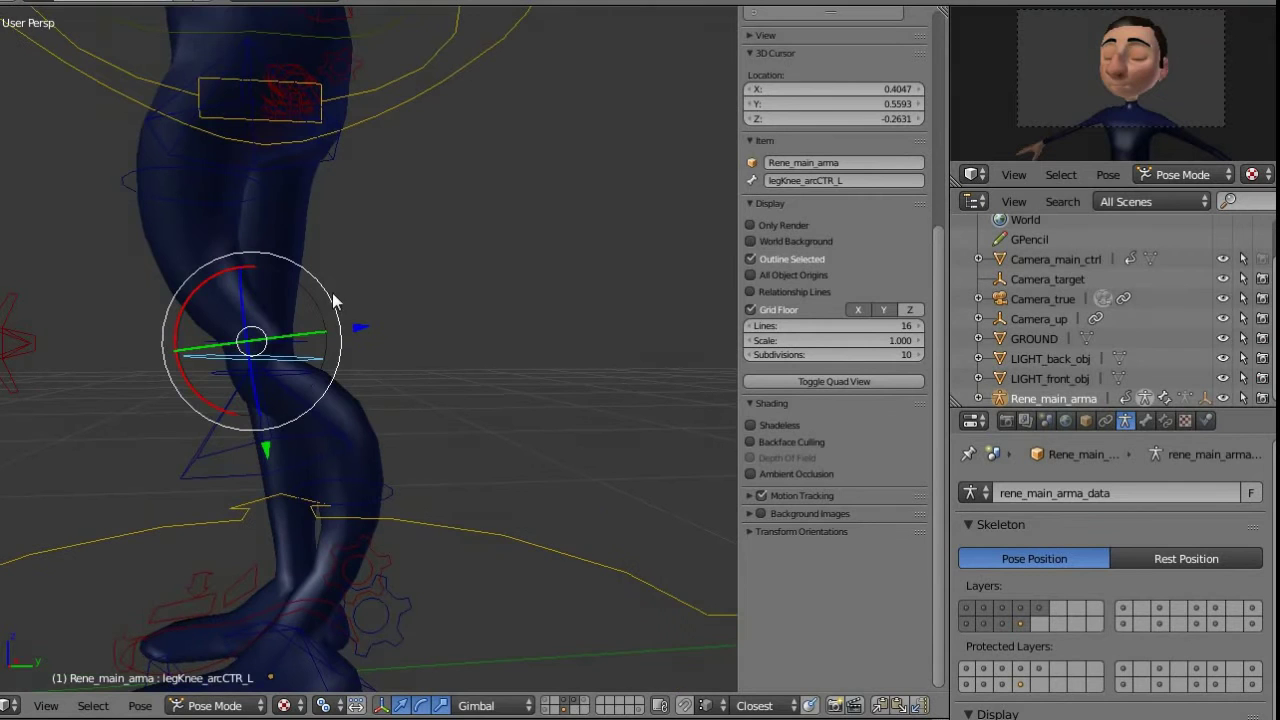
right_click(303, 346)
key(g)
click(238, 338)
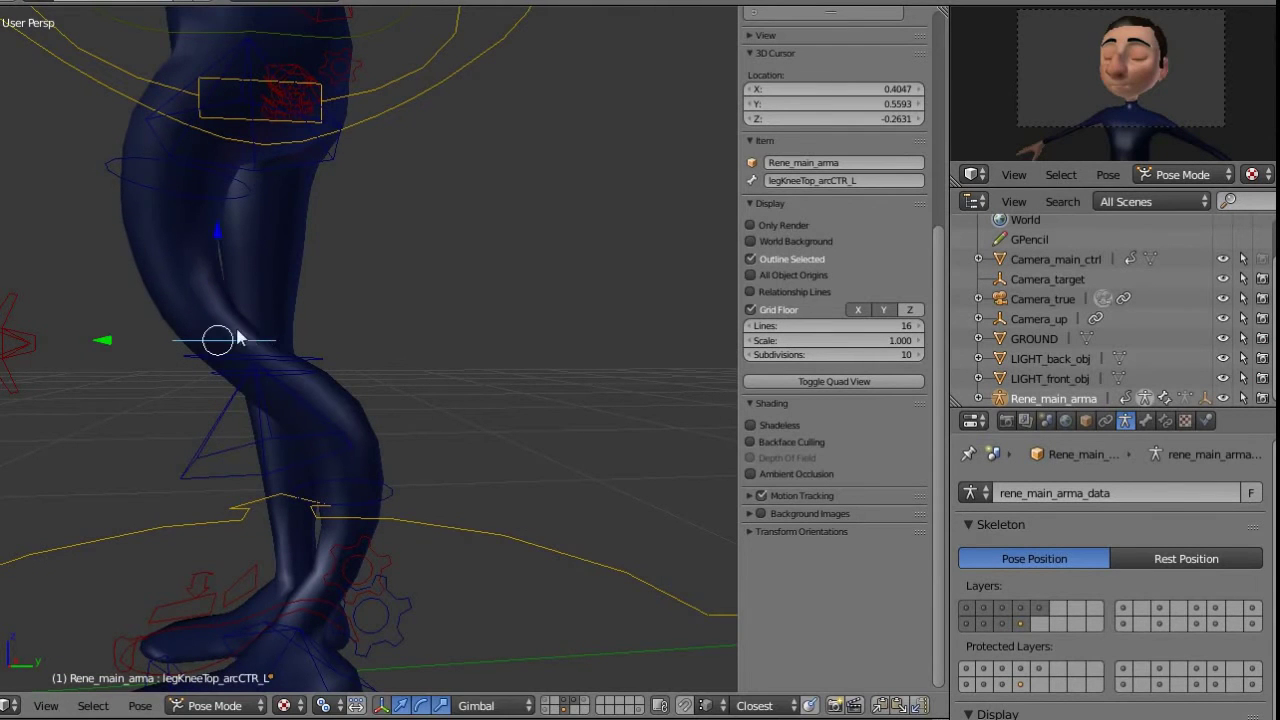
Try moving the left knee-bottom arc control slightly and the thigh arc control behind the leg
middle_drag(382, 324, 383, 367)
right_click(378, 373)
key(g)
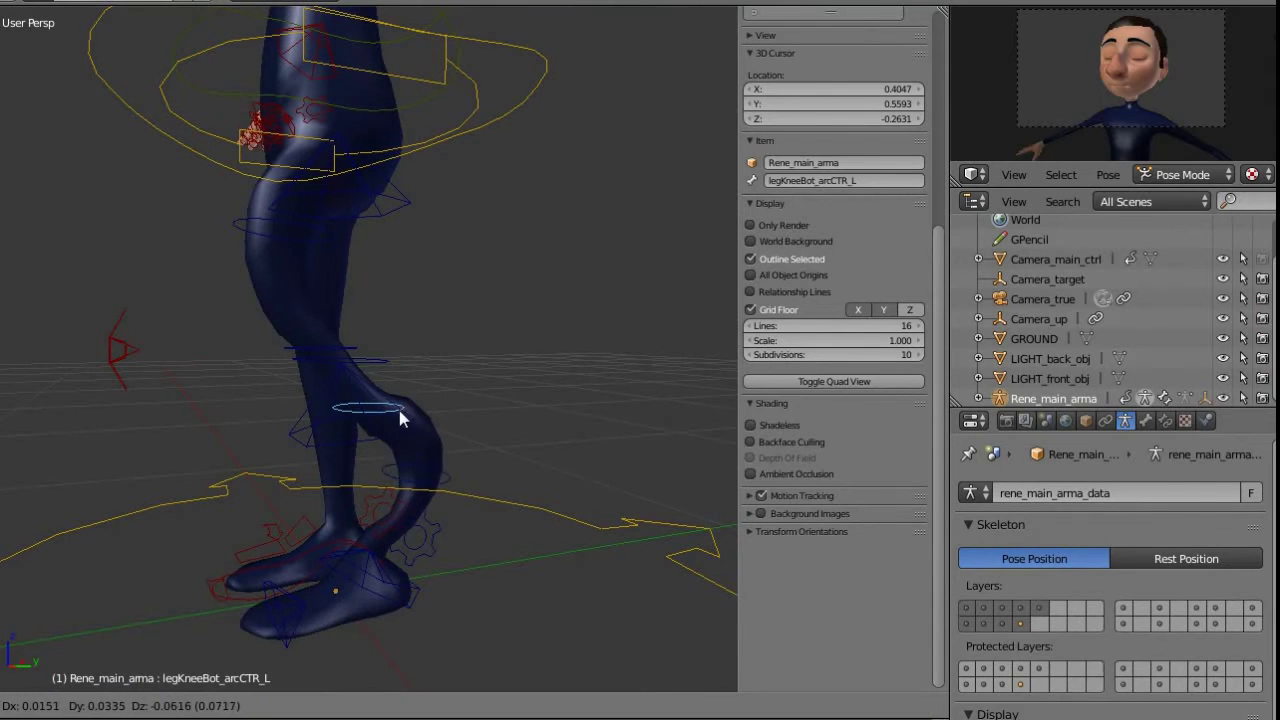
click(395, 383)
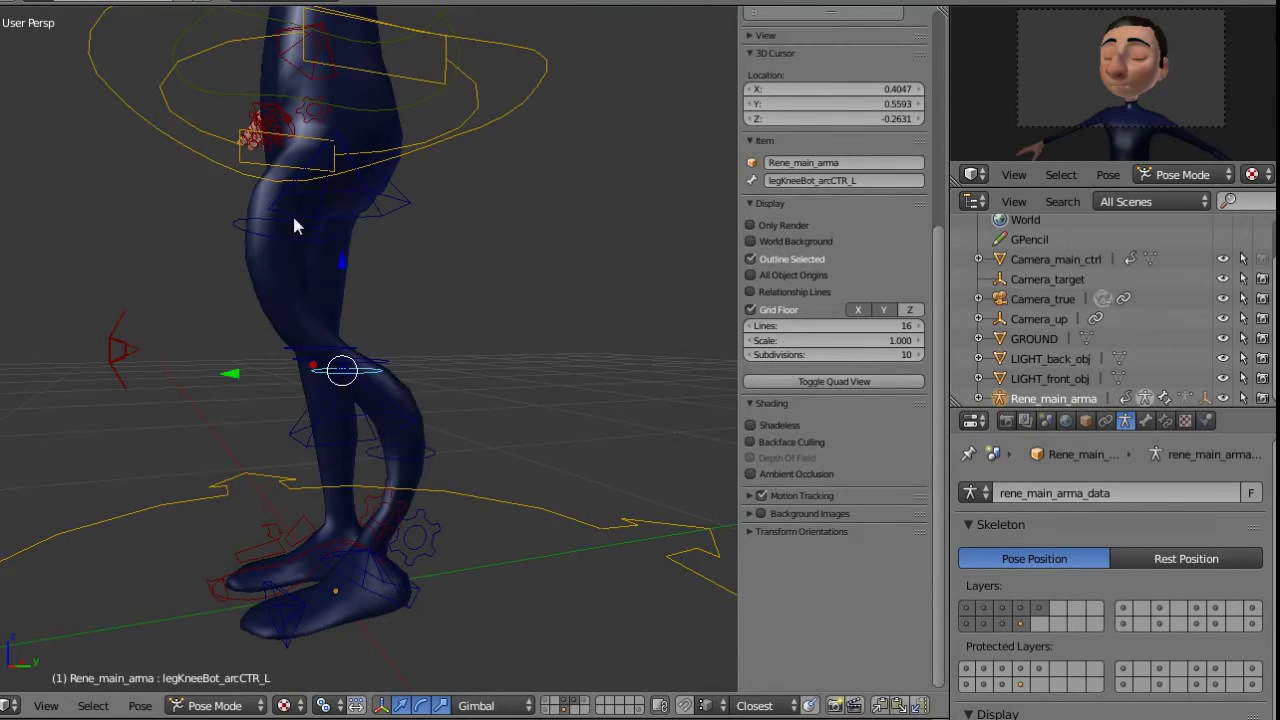
right_click(295, 222)
key(g)
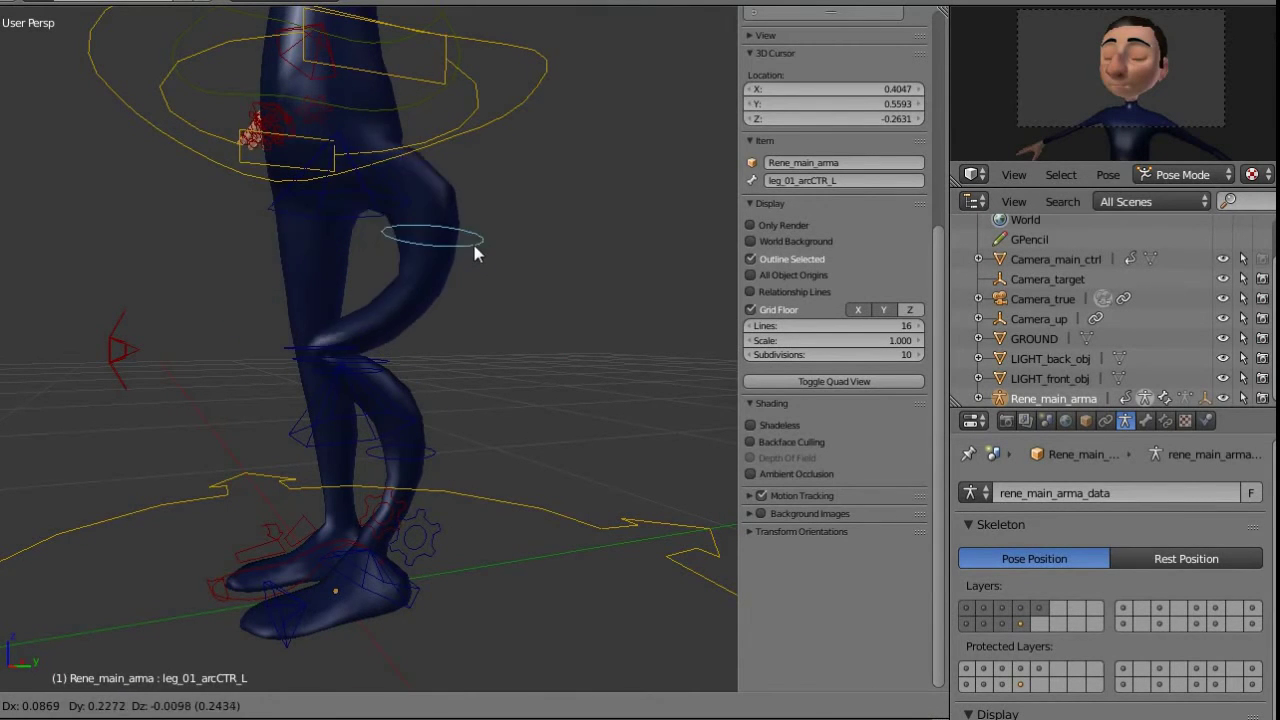
click(462, 253)
Clear the location of all the left leg's secondary arc controls
middle_drag(383, 381, 484, 470)
key(alt+g)
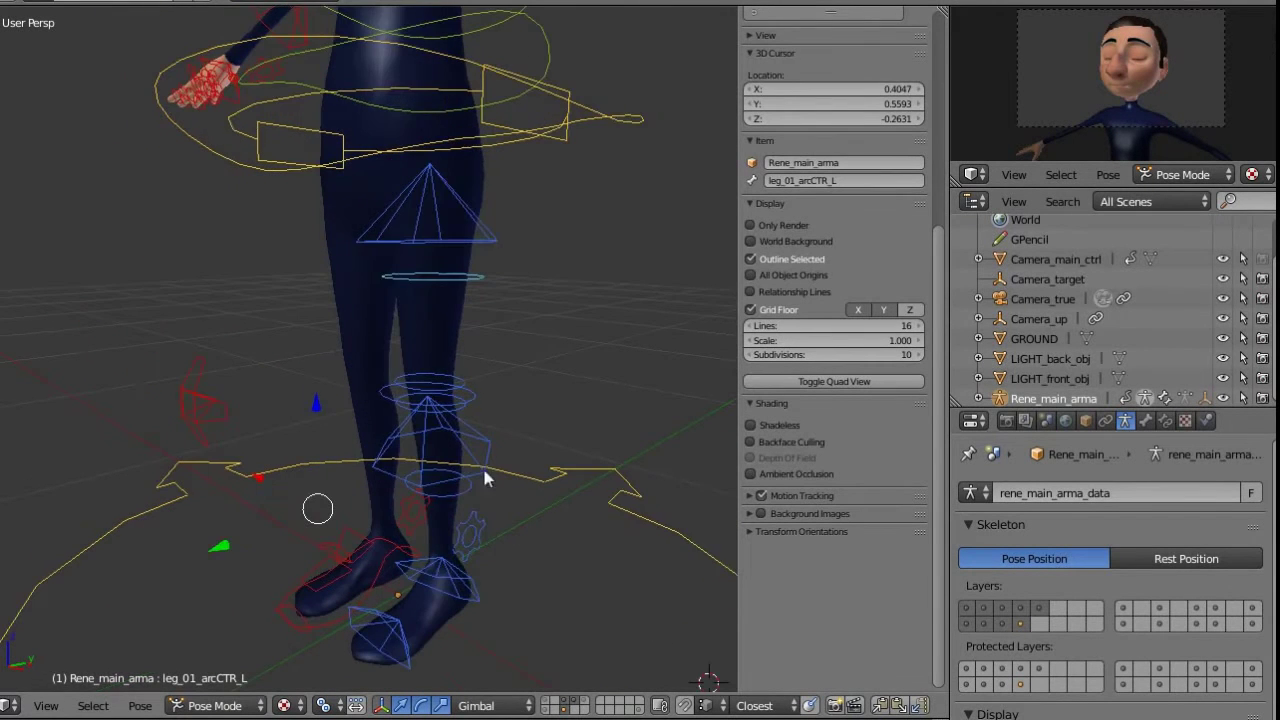
Set the sec_leg_vis property of the left foot's IK/FK switch control to 0
right_click(468, 546)
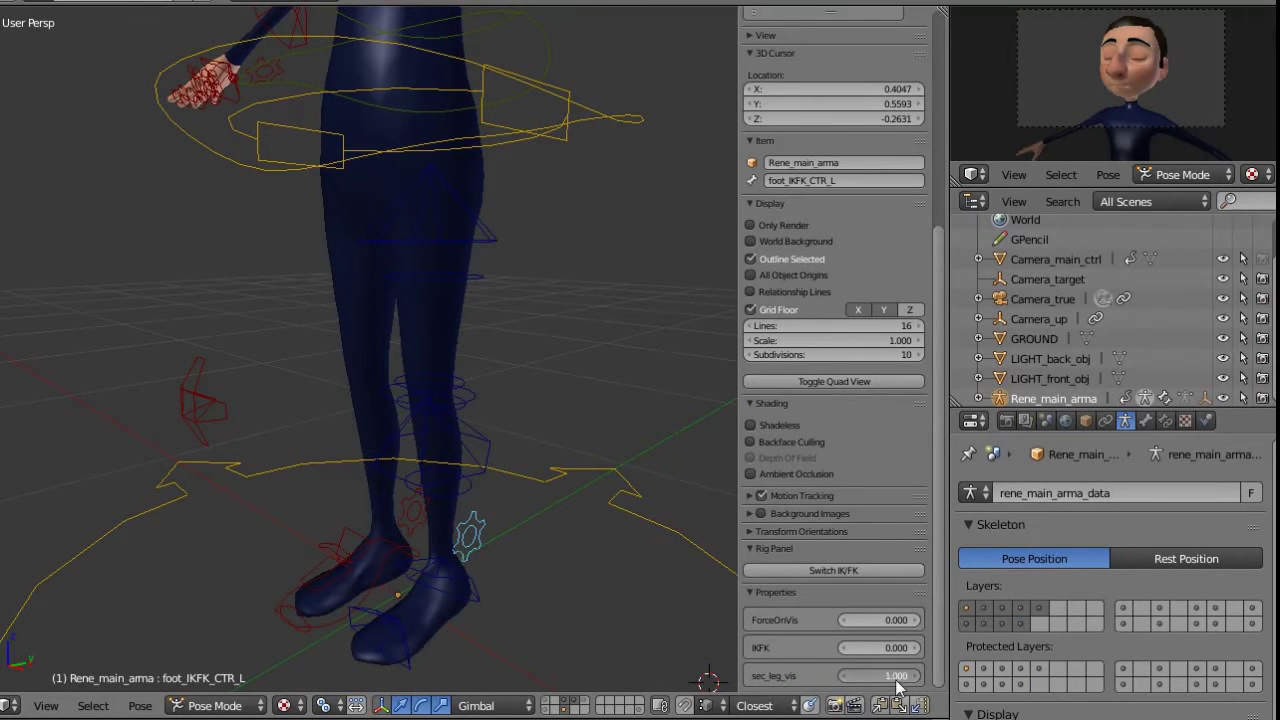
drag(897, 685, 840, 678)
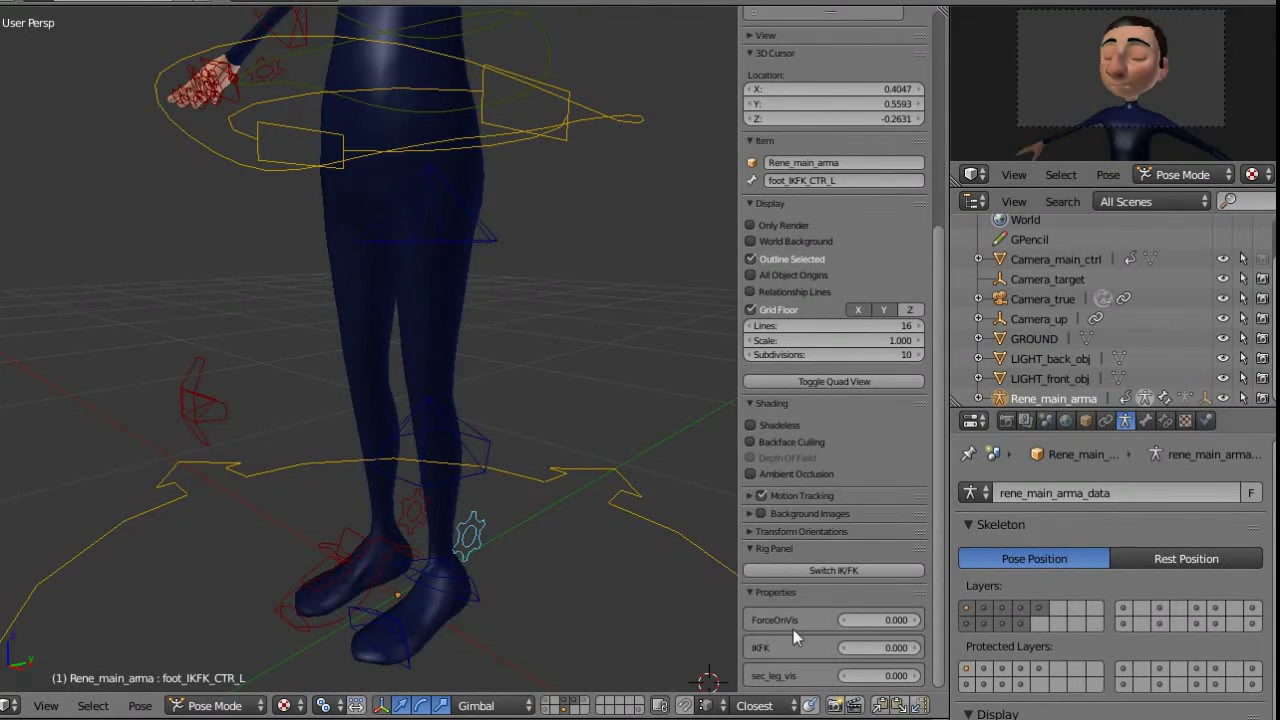
Set both the IKFK and ForceOnVis properties of the left foot's IK/FK switch control to 1
middle_drag(614, 541, 535, 510)
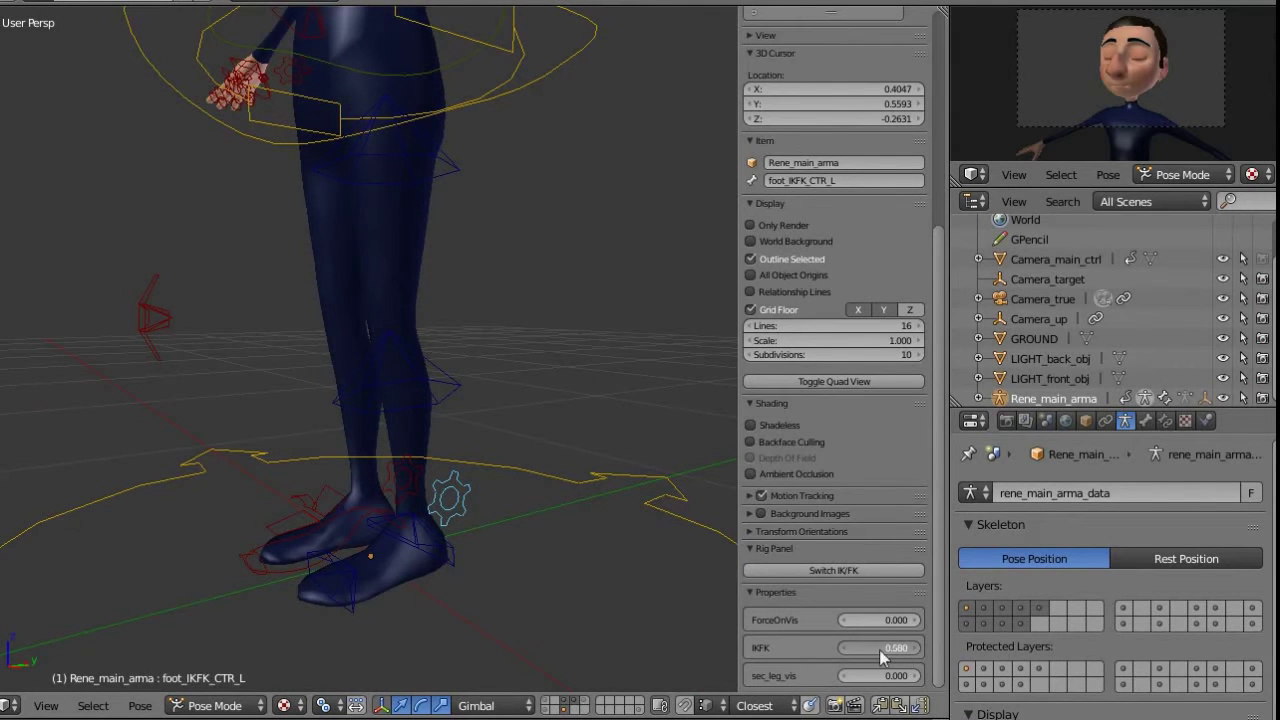
drag(879, 649, 1063, 633)
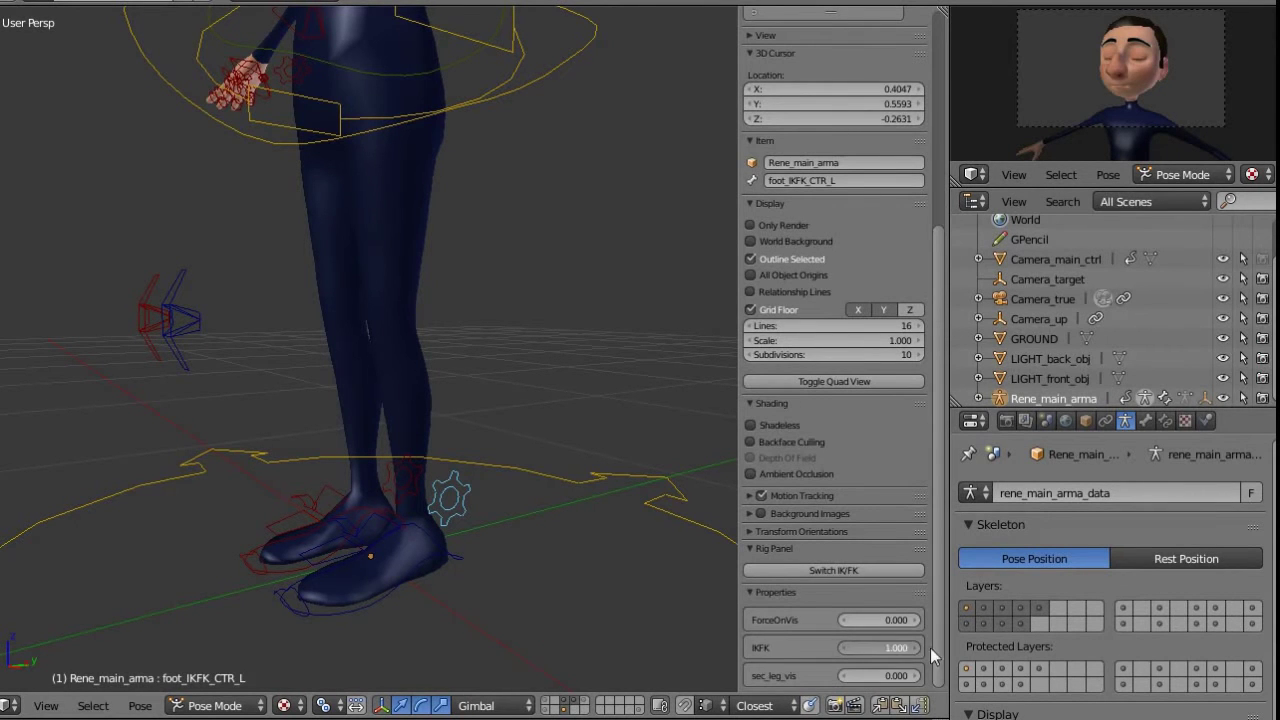
drag(845, 648, 993, 641)
drag(881, 620, 982, 624)
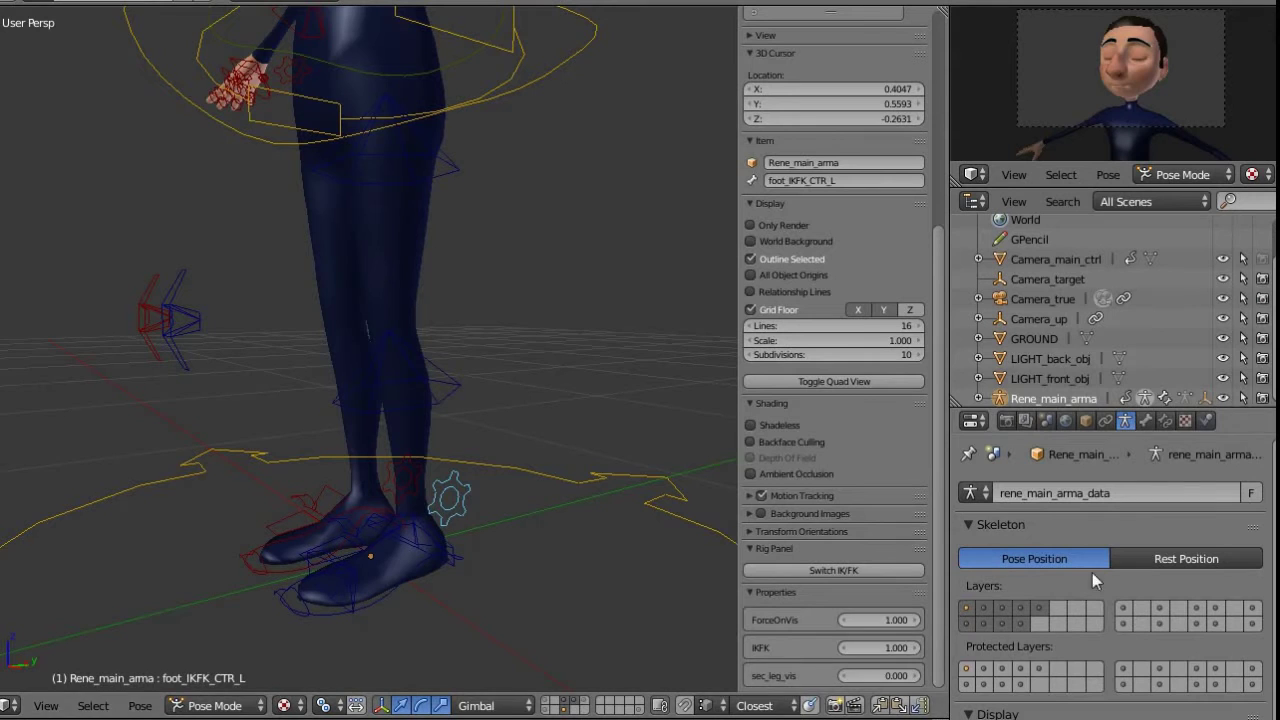
Pose the left leg's FK controls by rotating the thigh control forward and the shin control backward
right_click(443, 169)
middle_drag(425, 173, 353, 143)
drag(298, 143, 252, 118)
right_click(202, 325)
drag(138, 316, 158, 386)
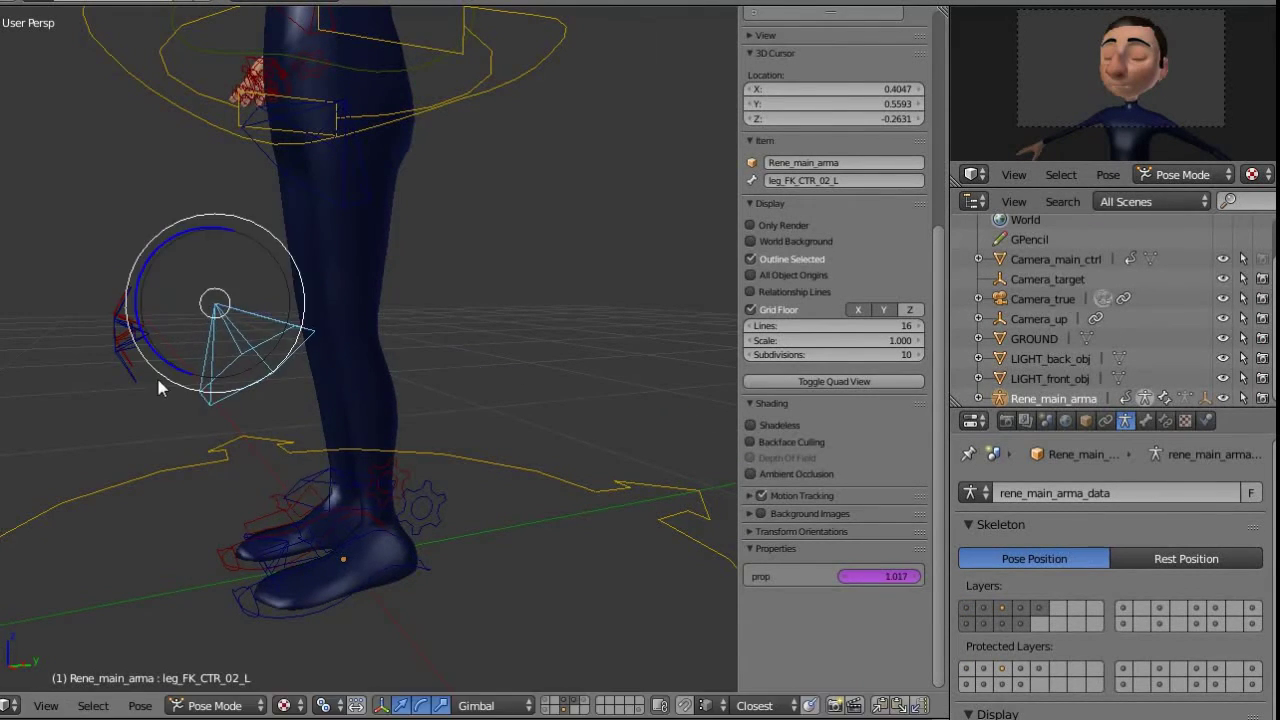
Pose the left foot IK control by raising it, shifting it backward and turning it outward
right_click(427, 564)
key(g)
key(z)
drag(415, 398, 415, 398)
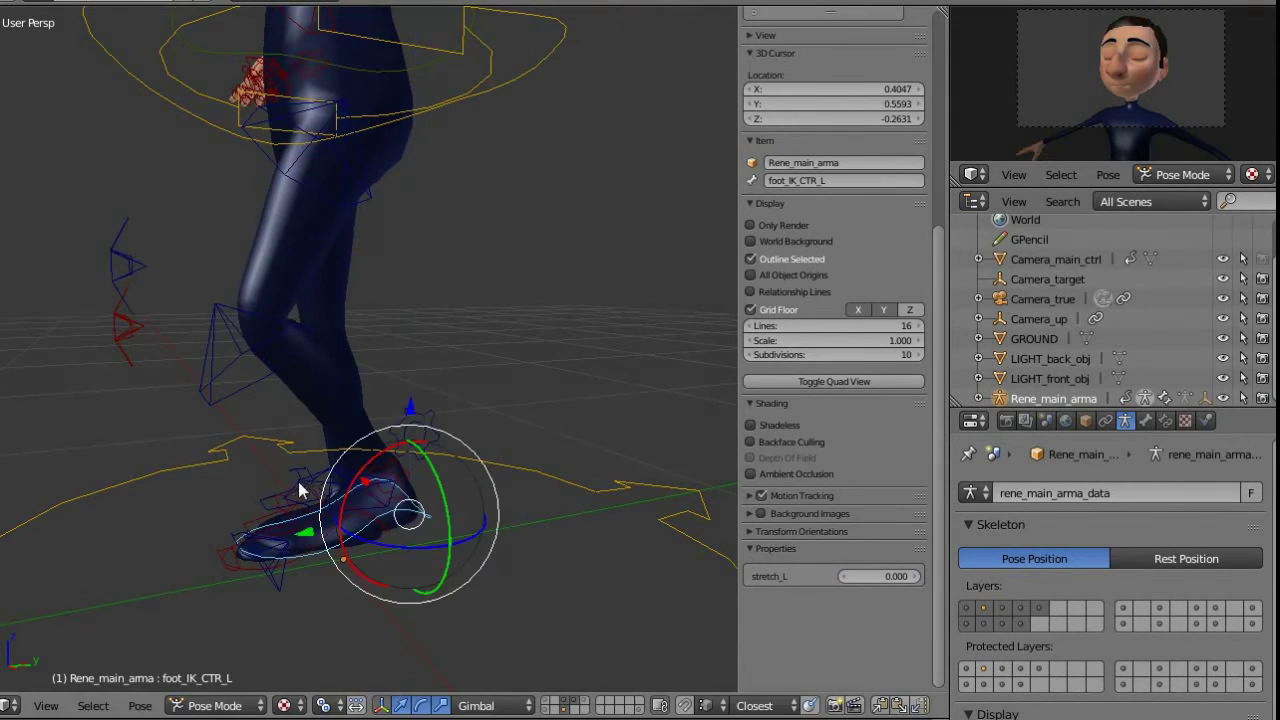
drag(304, 536, 332, 526)
drag(387, 467, 376, 482)
drag(441, 403, 438, 402)
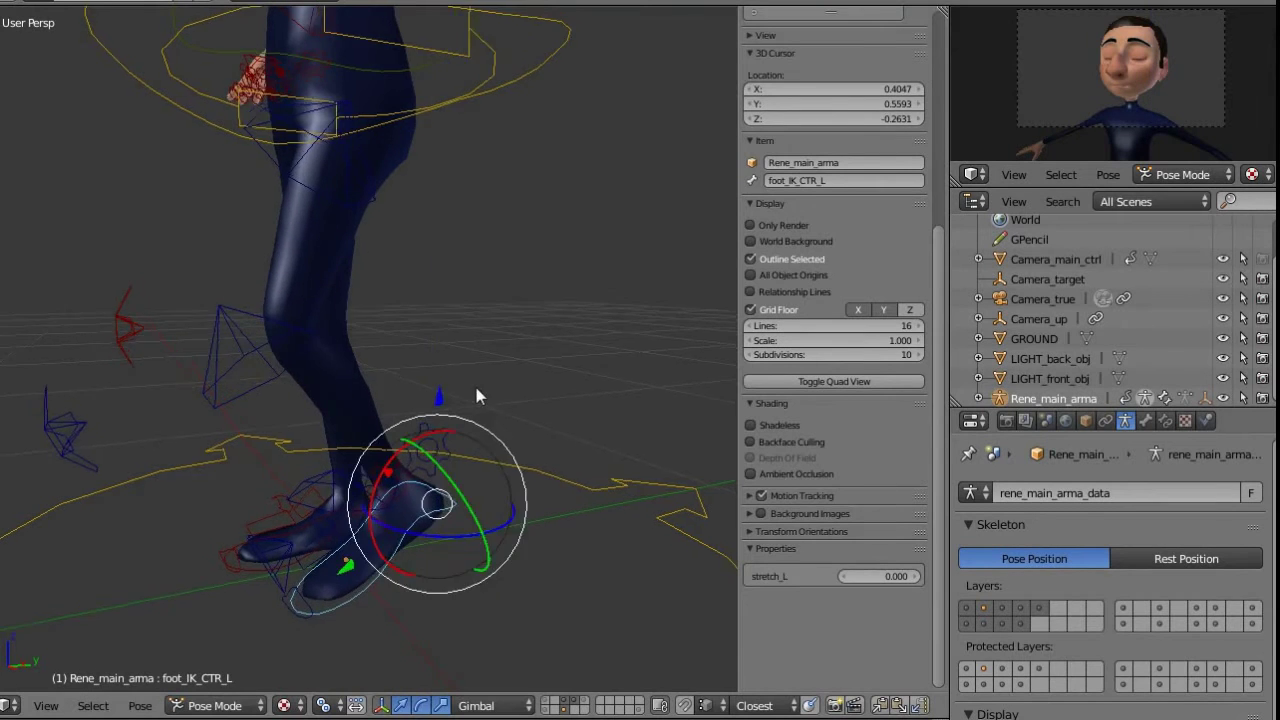
Set both the IKFK and ForceOnVis properties of the left foot's IK/FK switch control to 0
middle_drag(477, 389, 483, 393)
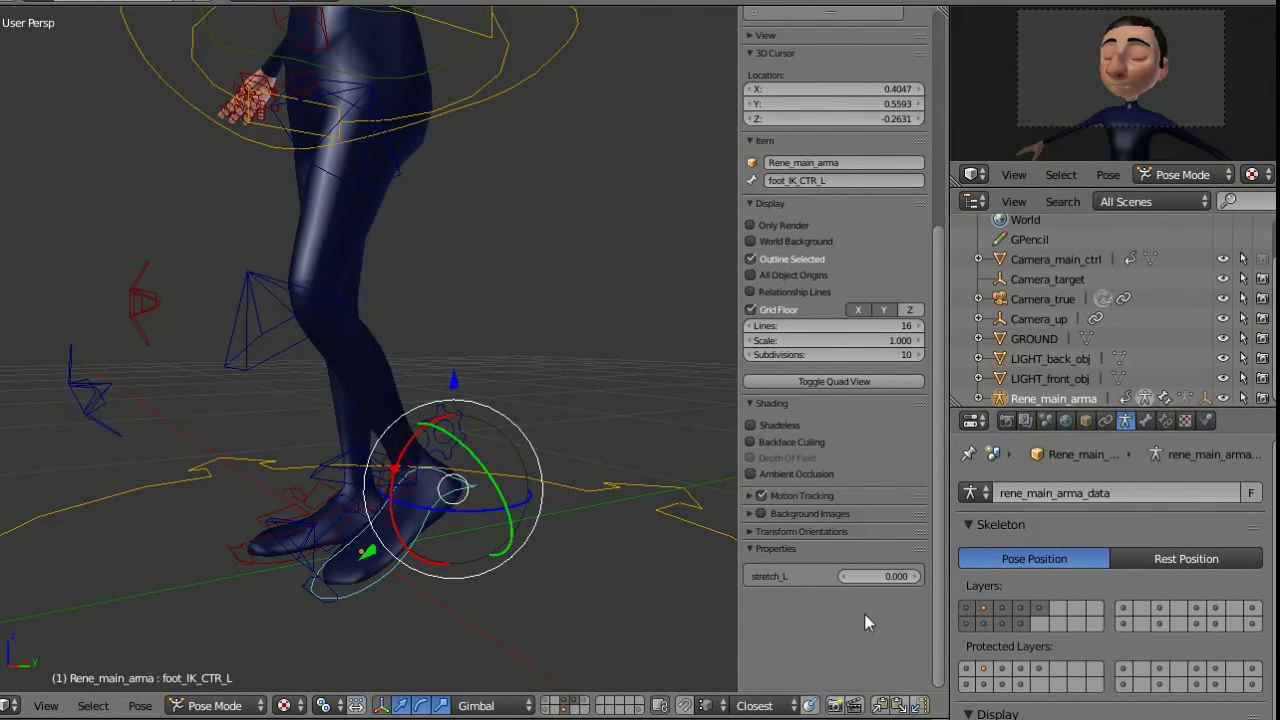
right_click(458, 434)
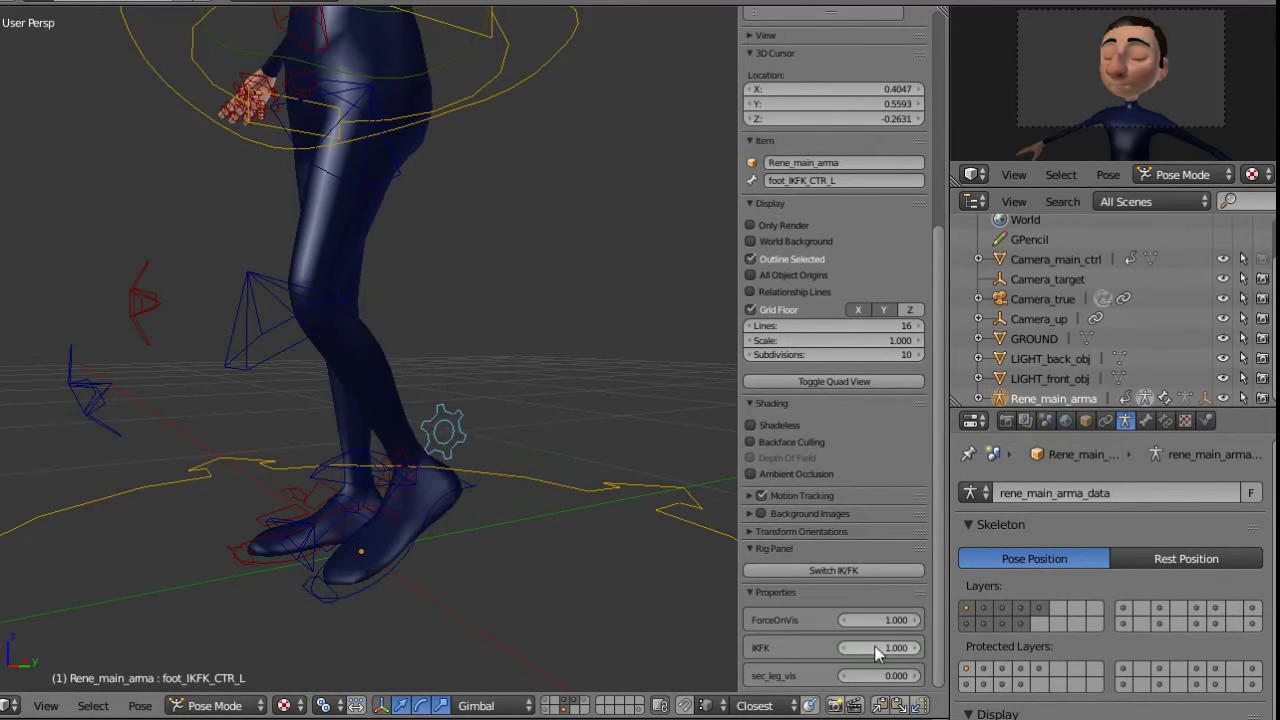
drag(889, 647, 673, 622)
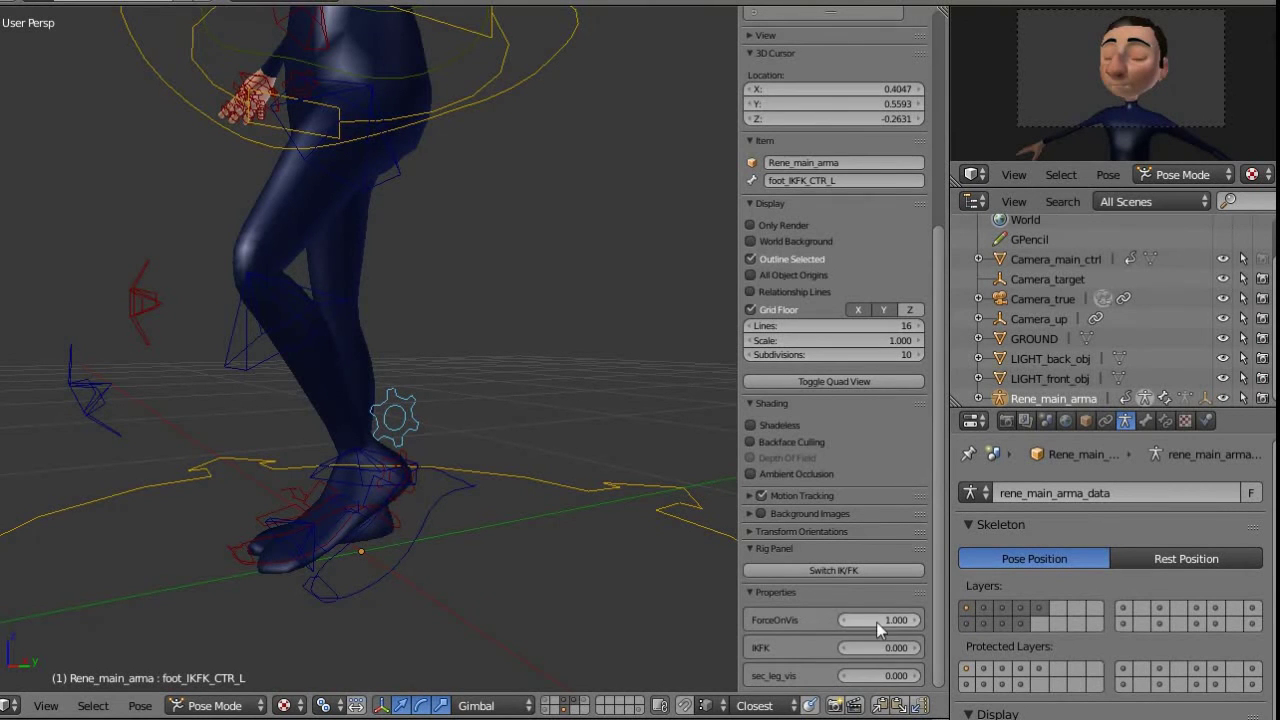
drag(876, 622, 538, 663)
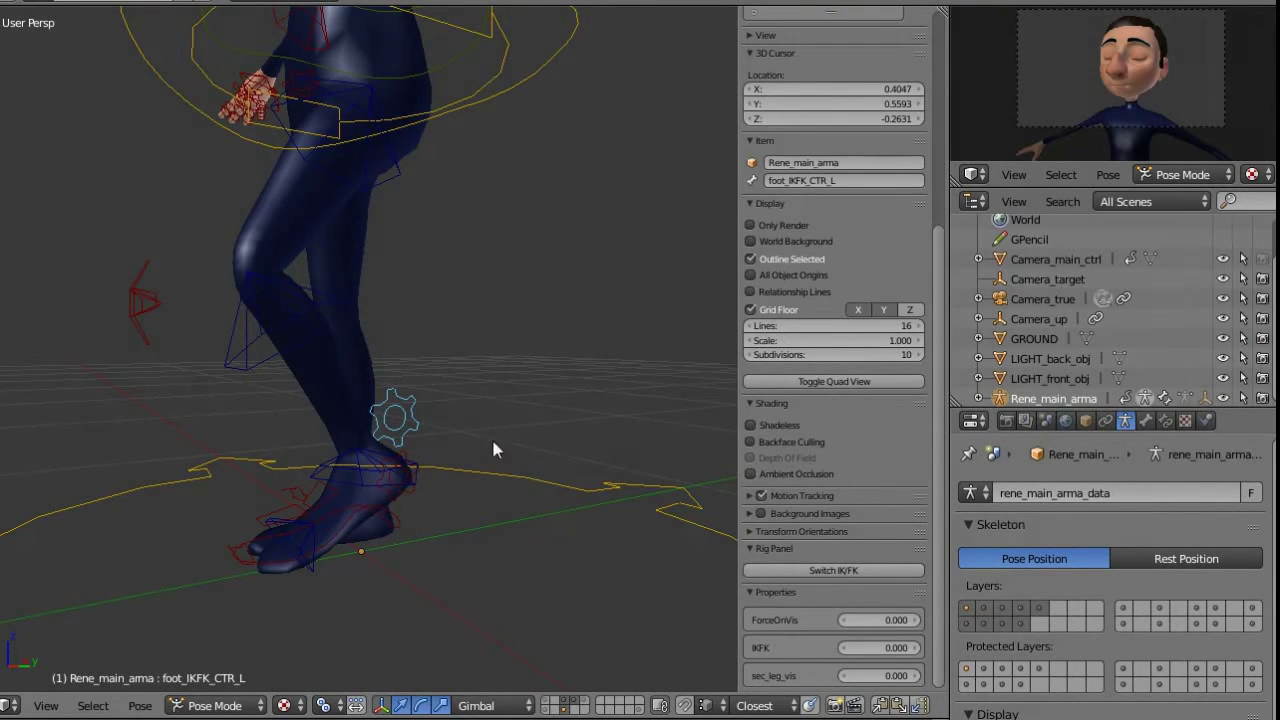
Pose the left leg by rotating its thigh FK control in several directions
middle_drag(493, 442, 574, 366)
right_click(422, 193)
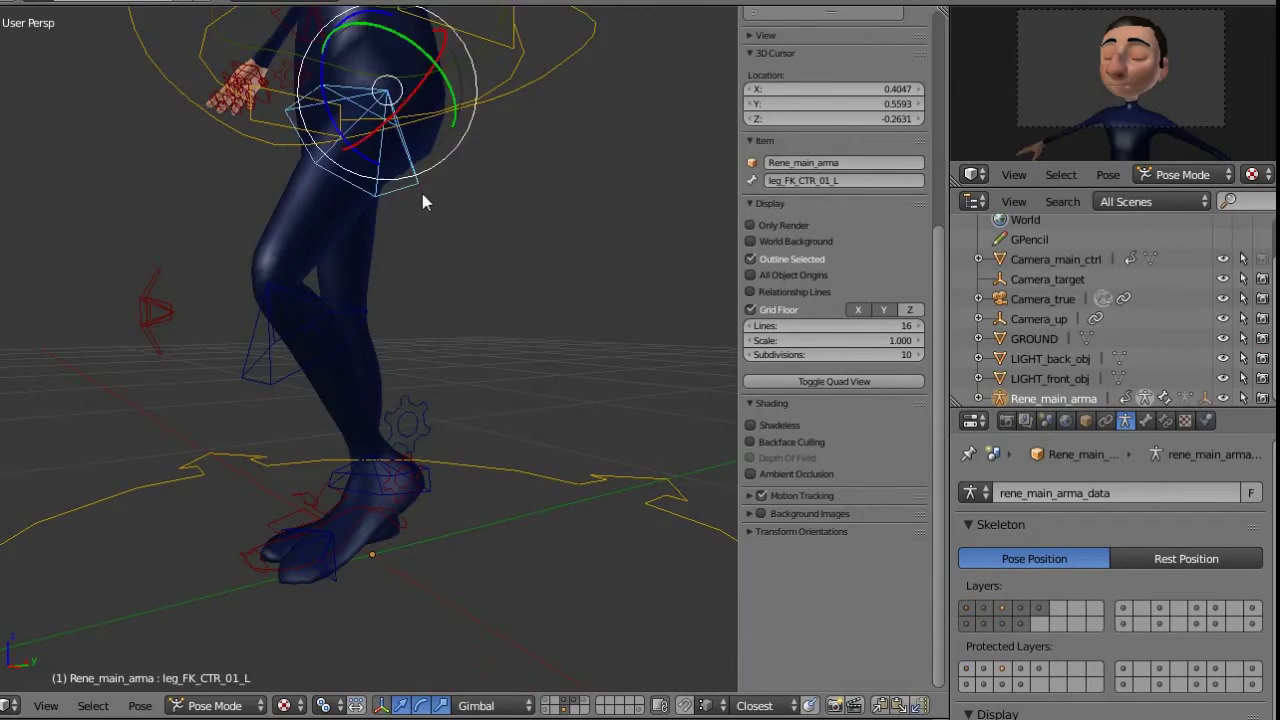
key(r)
key(y)
right_click(442, 207)
middle_drag(442, 207, 510, 181)
drag(507, 118, 524, 106)
middle_drag(524, 106, 453, 50)
drag(433, 24, 470, 75)
middle_drag(470, 75, 479, 137)
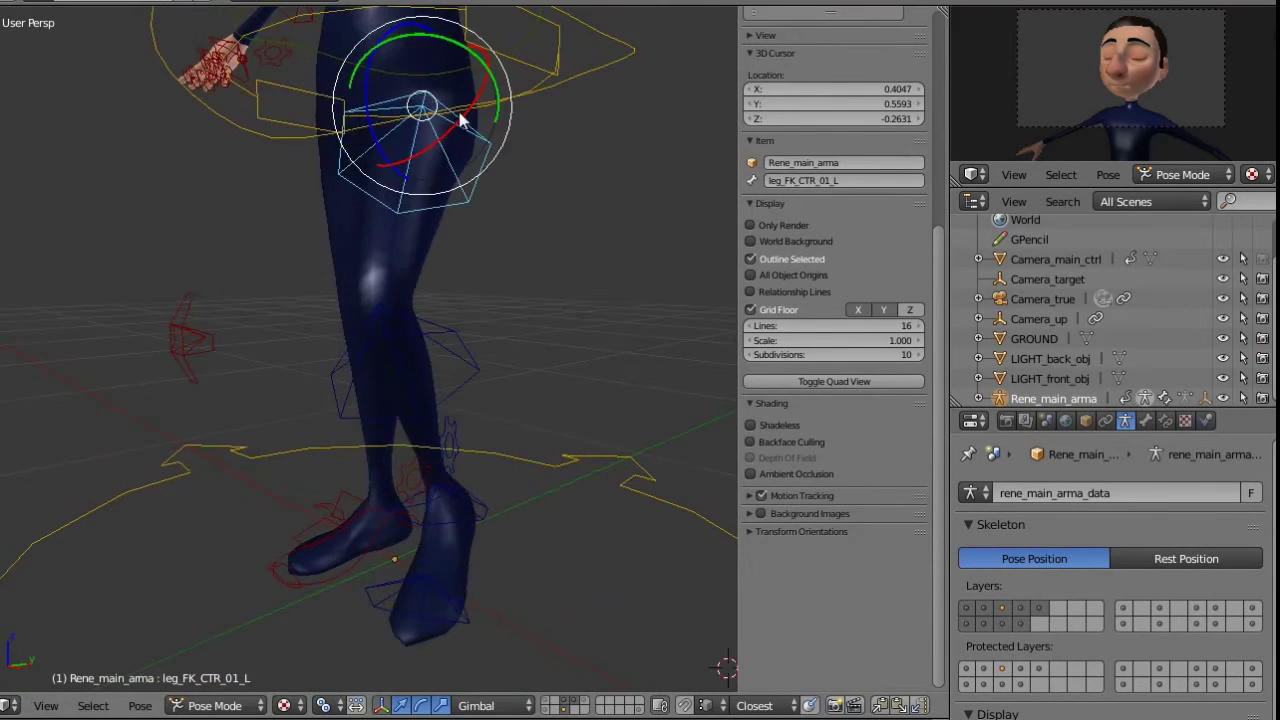
drag(460, 117, 478, 110)
Snap the left leg from FK to IK by running Switch IK/FK on the left foot's IK/FK control
middle_drag(586, 563, 371, 449)
right_click(366, 450)
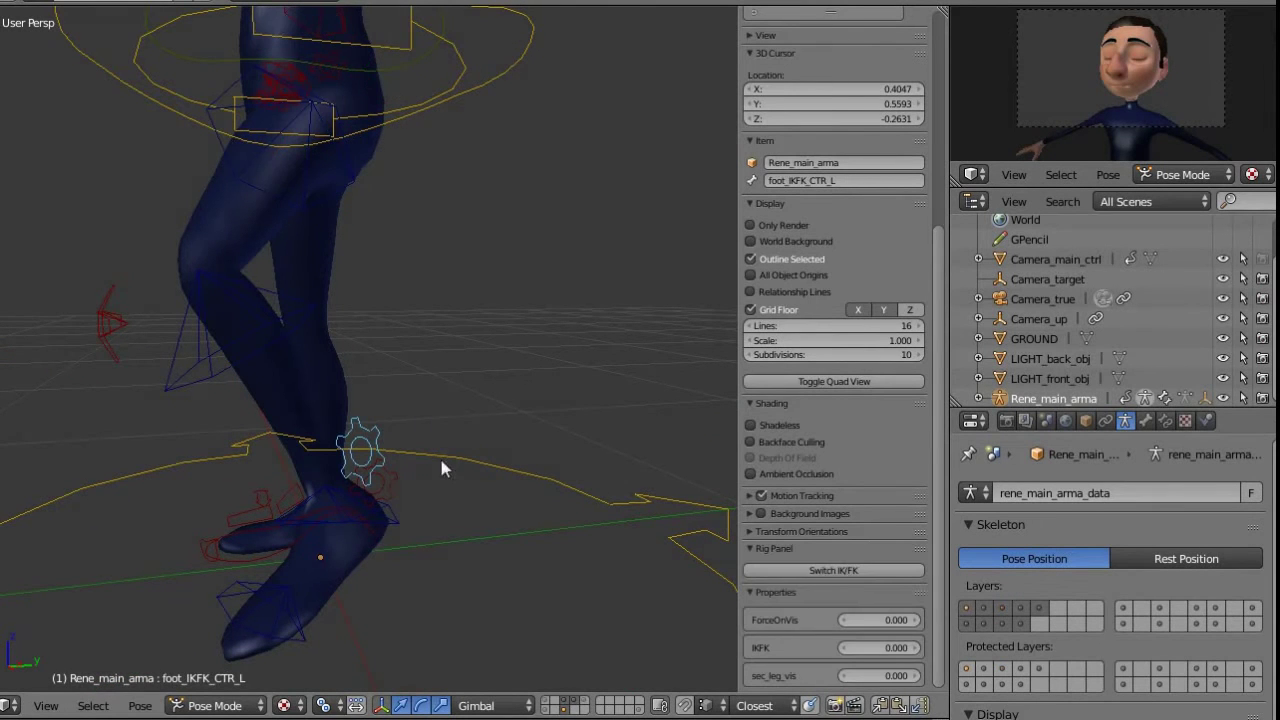
click(864, 569)
Raise the left foot IK control and shift it inward toward the right foot
middle_drag(443, 446, 485, 445)
right_click(543, 508)
drag(485, 392, 484, 352)
middle_drag(484, 352, 432, 442)
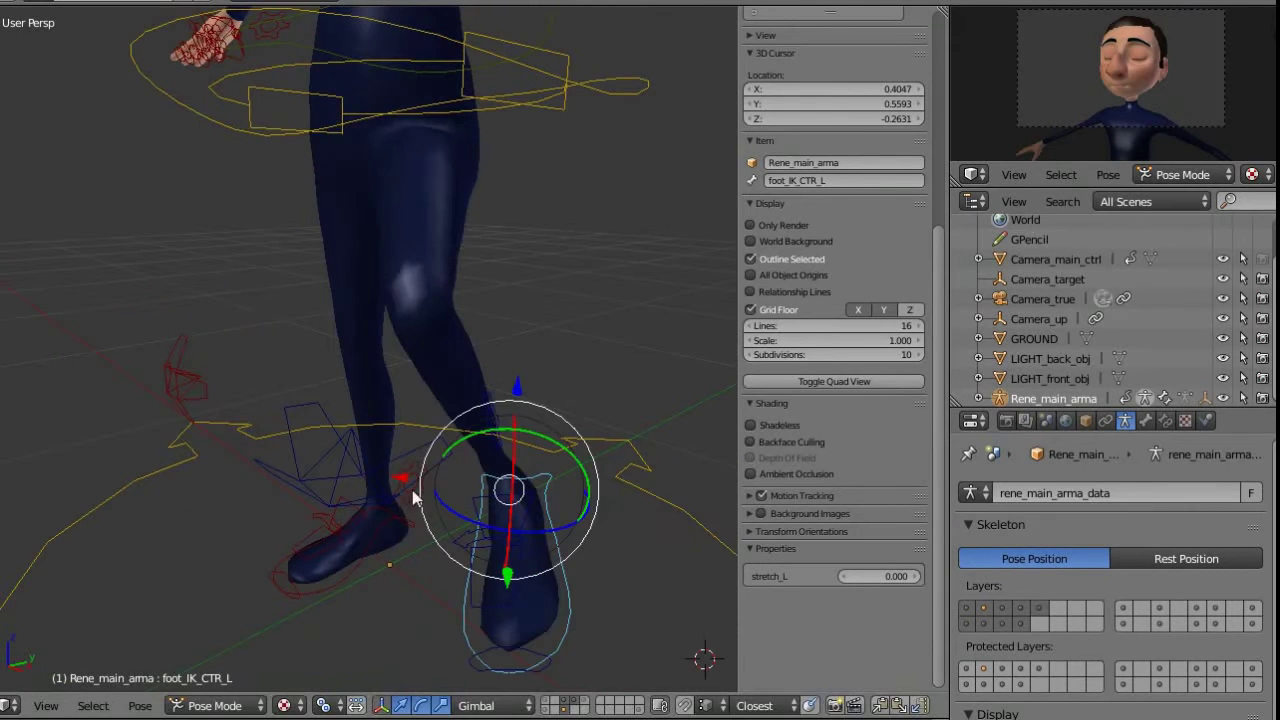
drag(412, 491, 315, 489)
Raise the left knee pole vector control and shift it sideways to redirect the knee
right_click(224, 418)
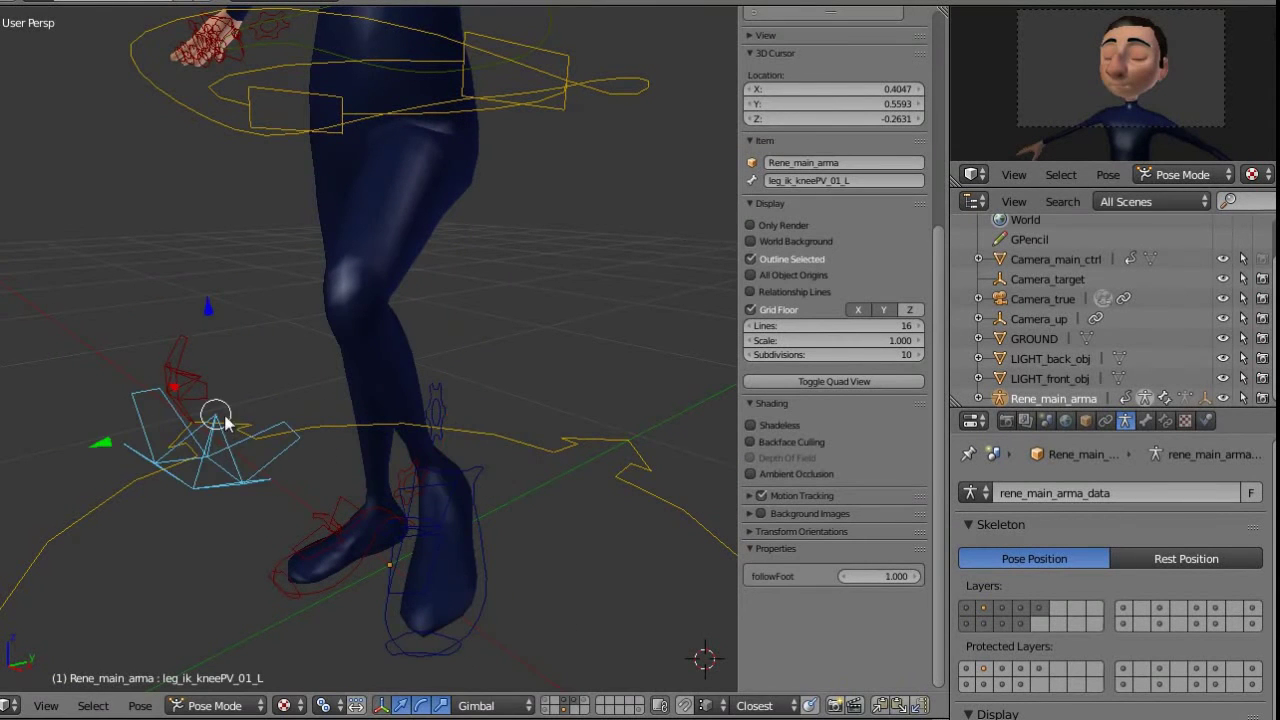
drag(206, 308, 203, 250)
drag(97, 382, 280, 362)
Snap the left leg back from IK to FK with Switch IK/FK and inspect the matched pose
right_click(439, 403)
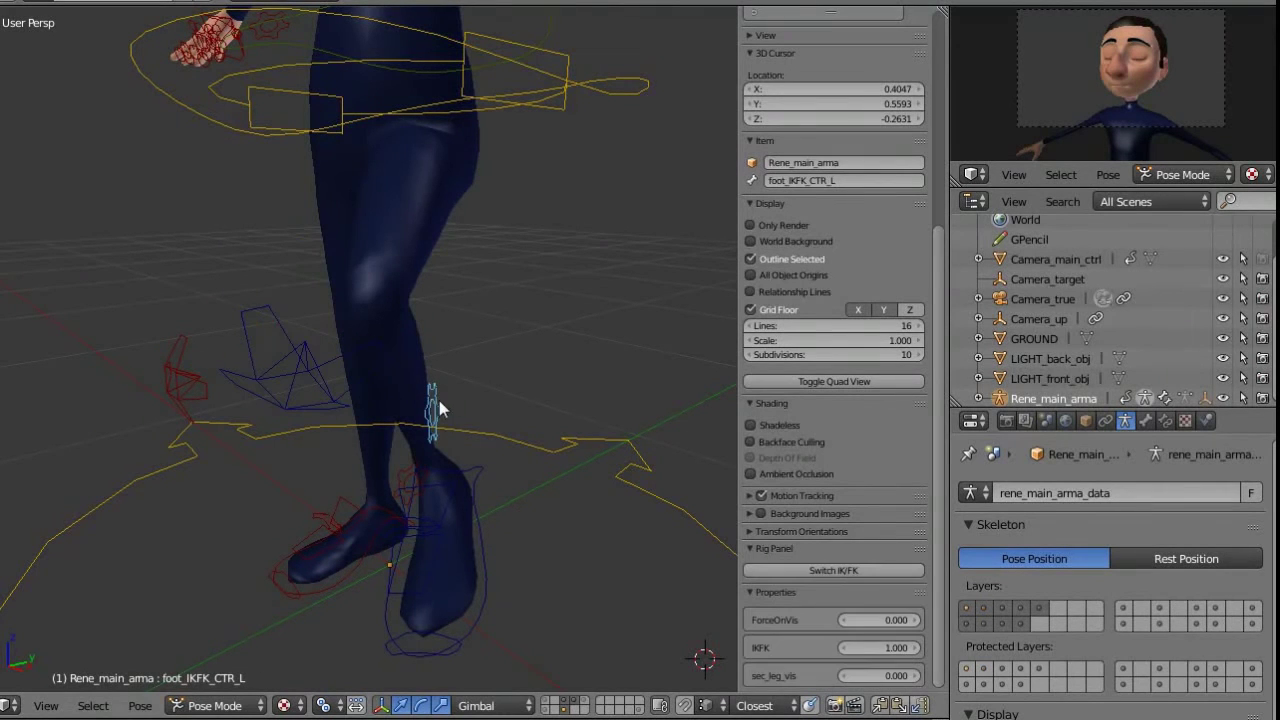
click(833, 570)
middle_drag(560, 470, 518, 476)
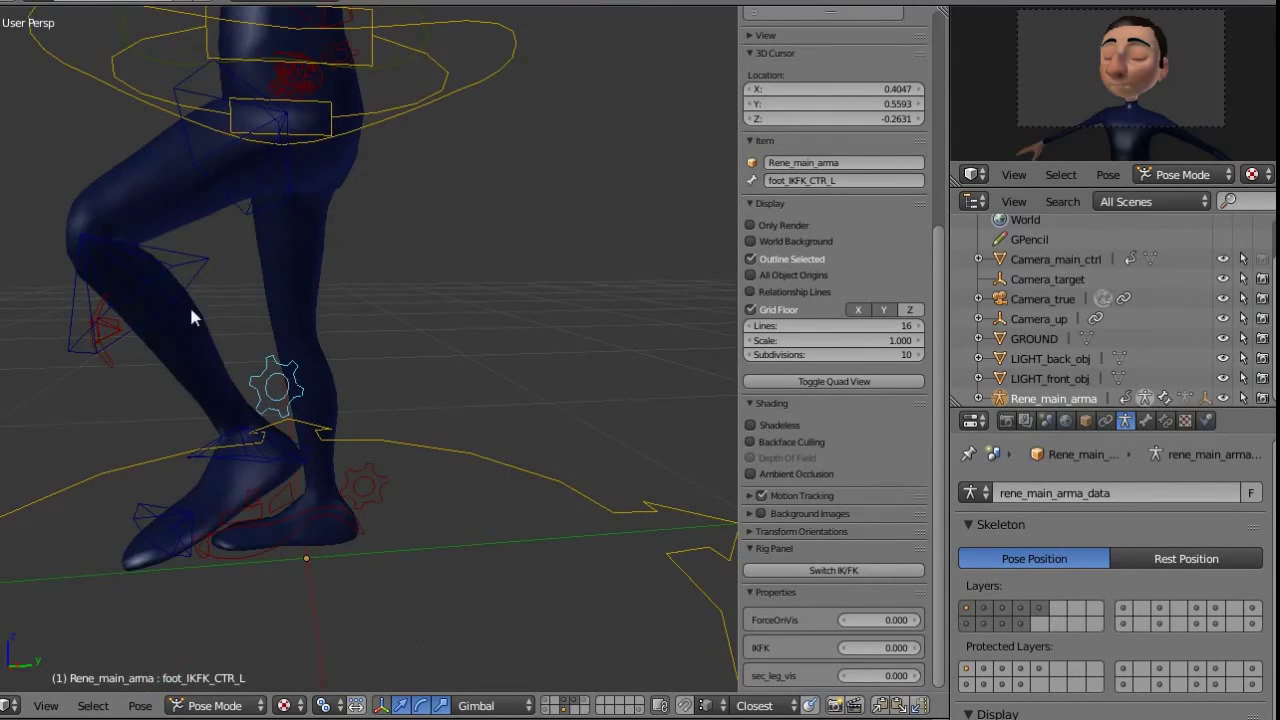
middle_drag(192, 312, 291, 314)
middle_drag(404, 321, 477, 340)
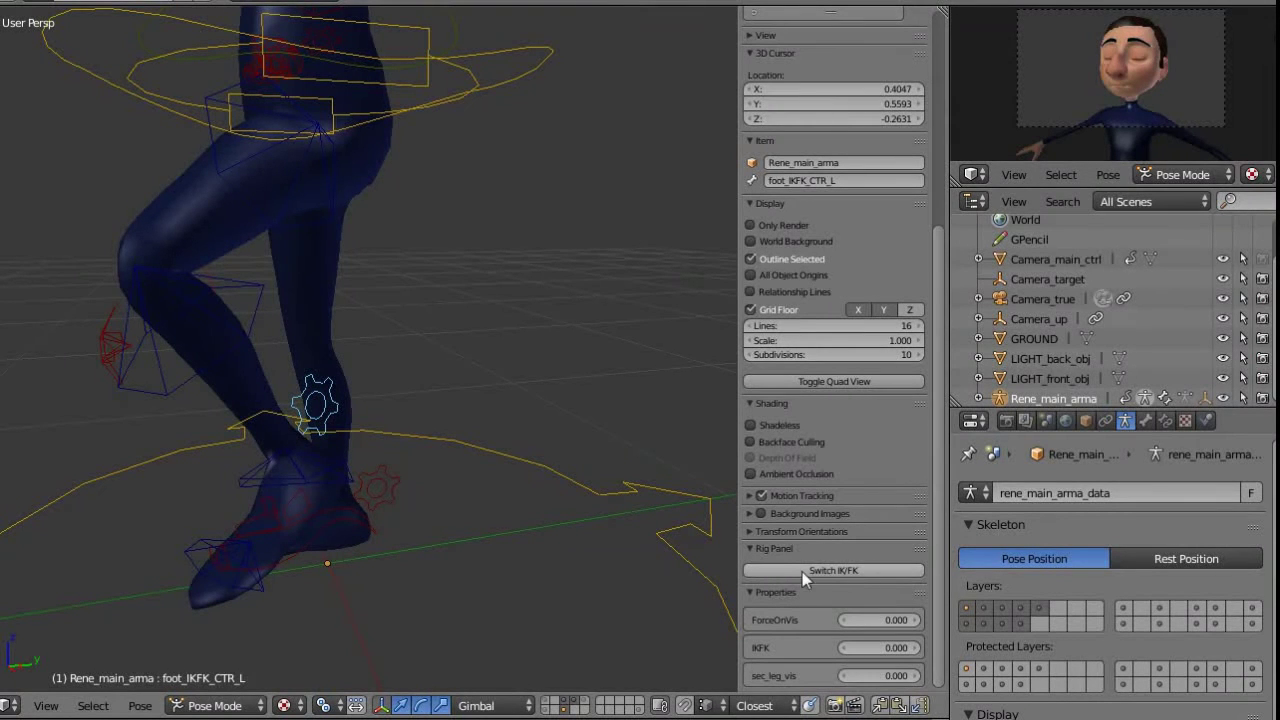
middle_drag(394, 448, 440, 436)
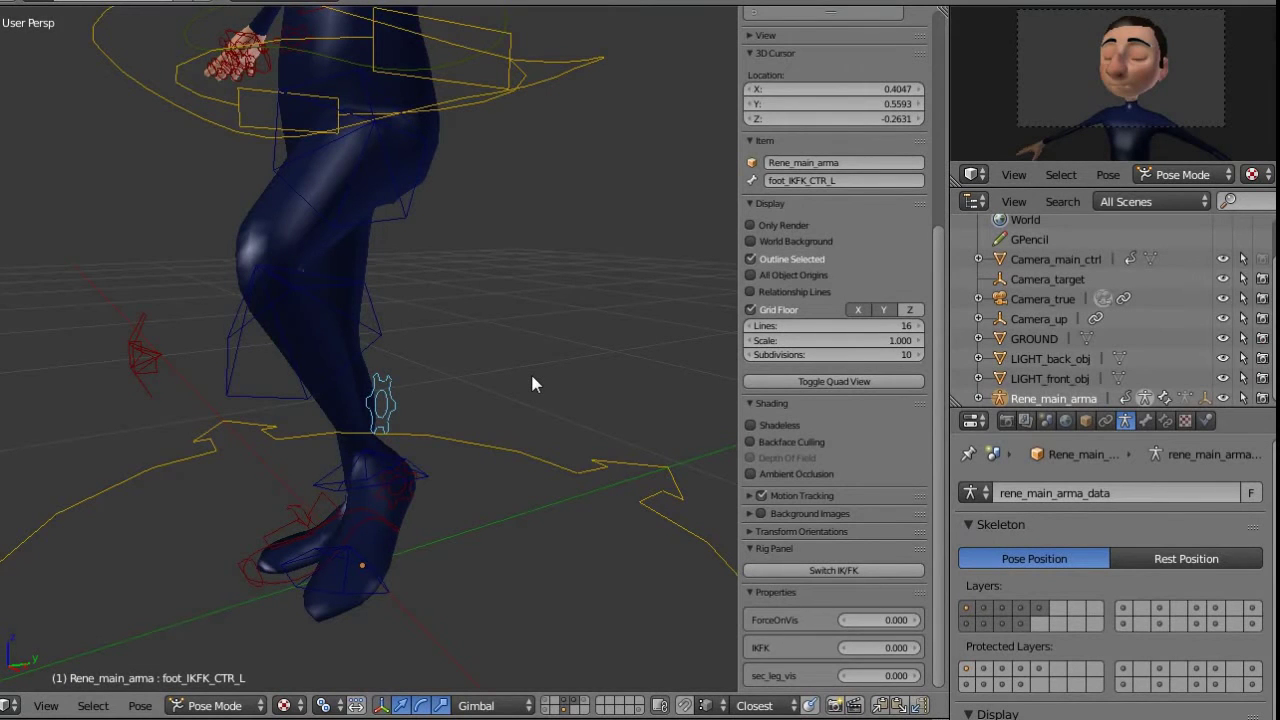
Reset the left leg's FK controls to their rest pose
right_click(376, 392)
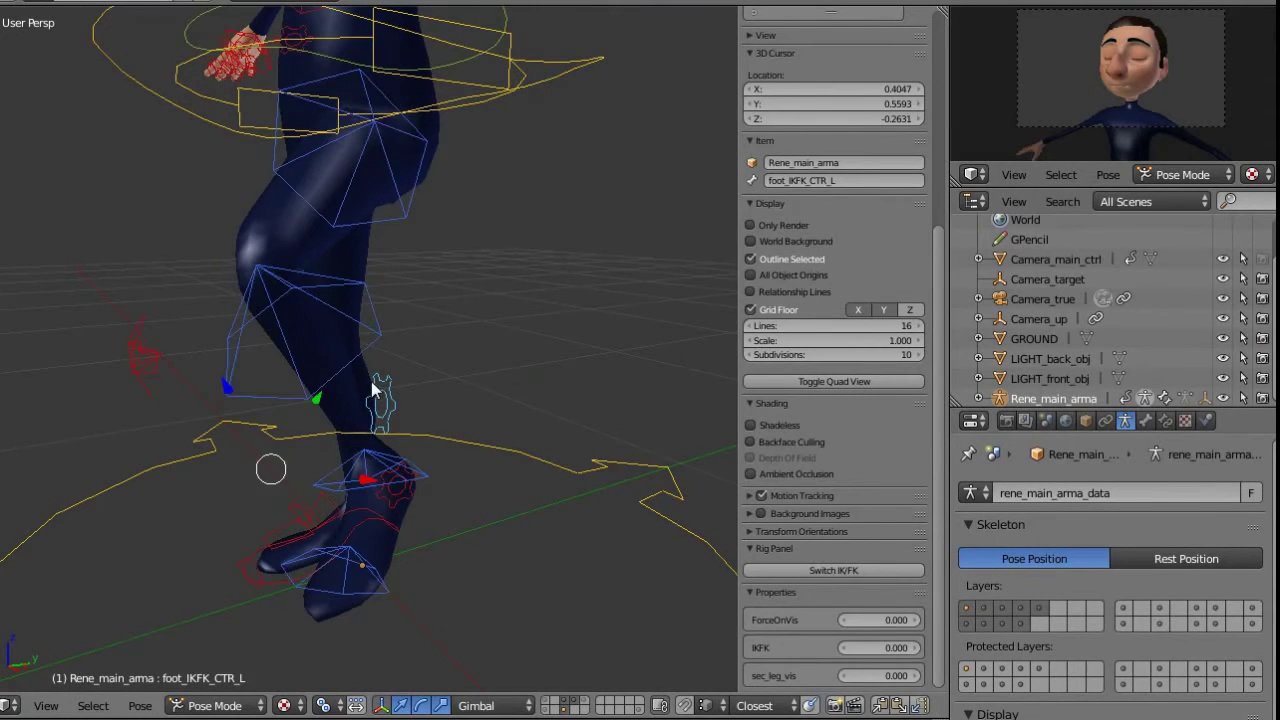
middle_drag(389, 383, 533, 316)
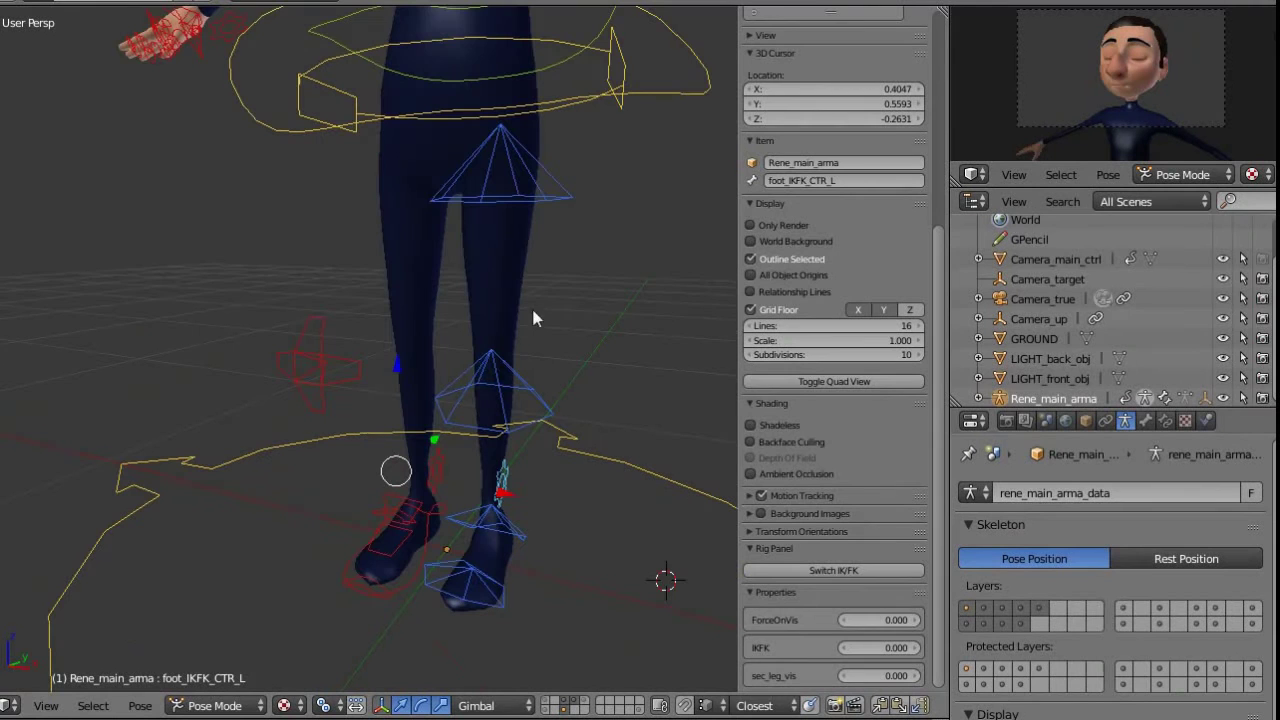
right_click(509, 471)
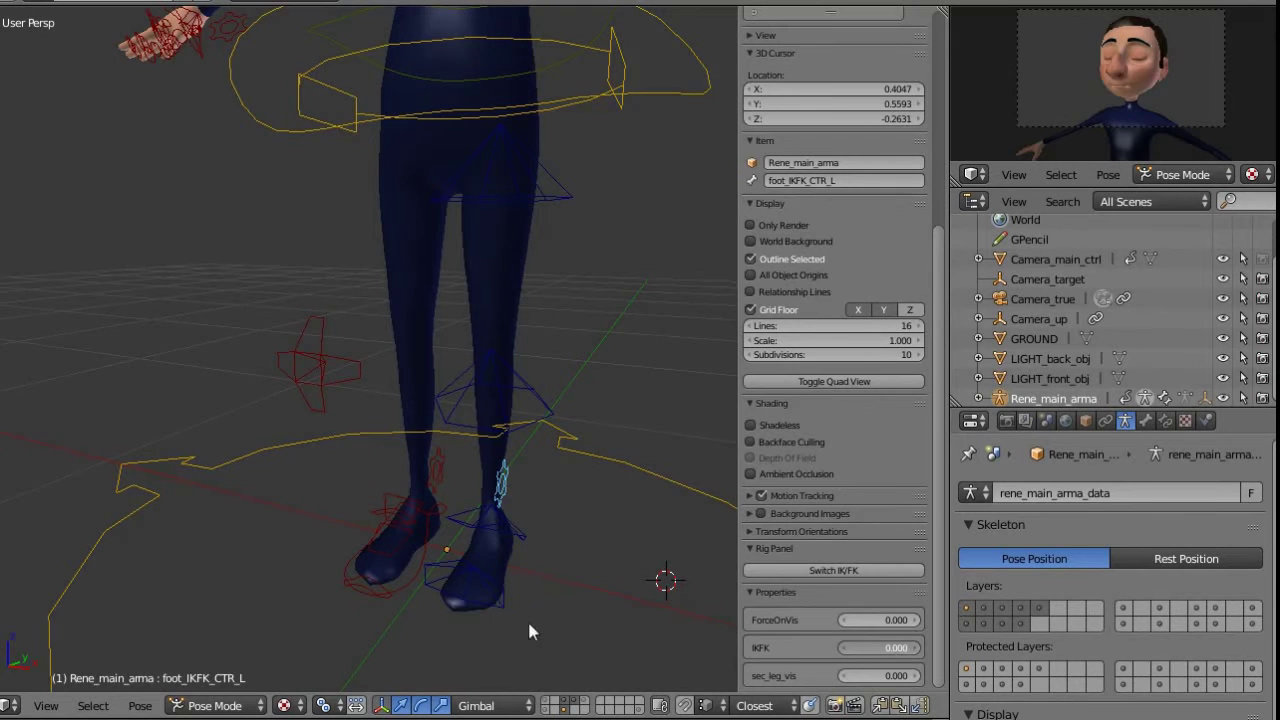
Set the left foot's IKFK property to 1 and clear the location and rotation of the left leg's IK controls
drag(868, 657, 895, 652)
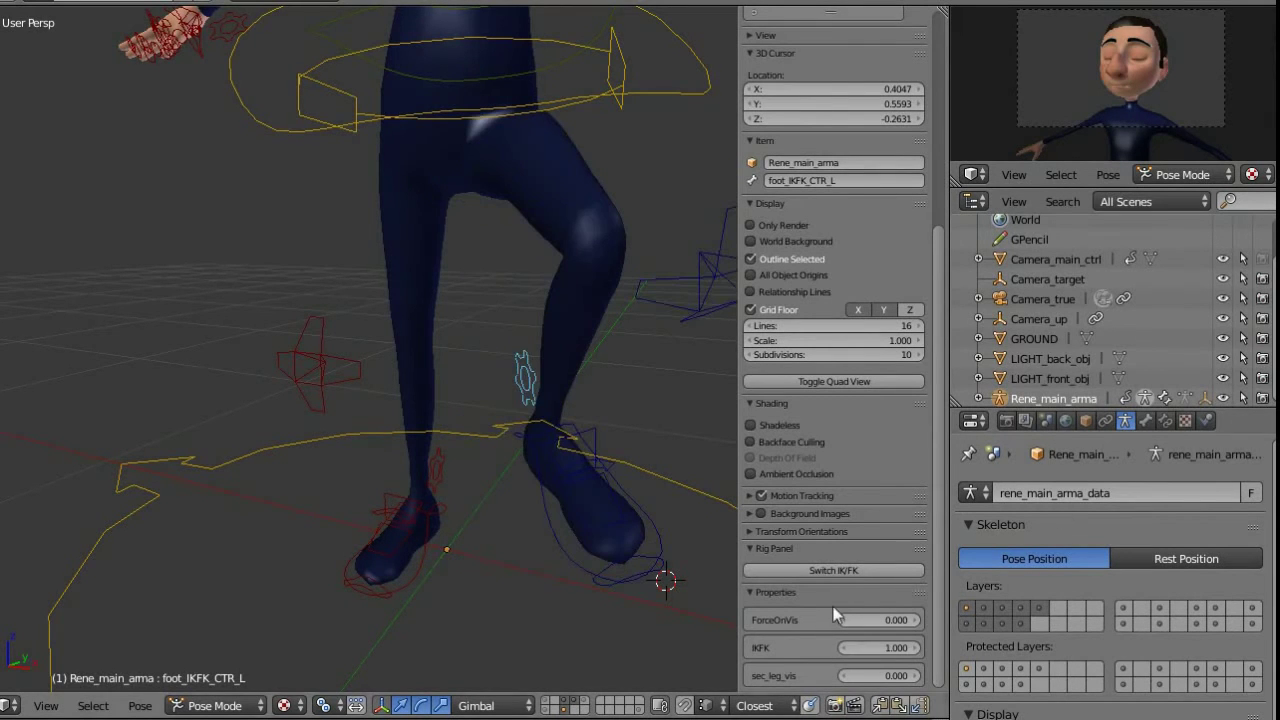
key(a)
key(a)
key(alt+g)
key(alt+r)
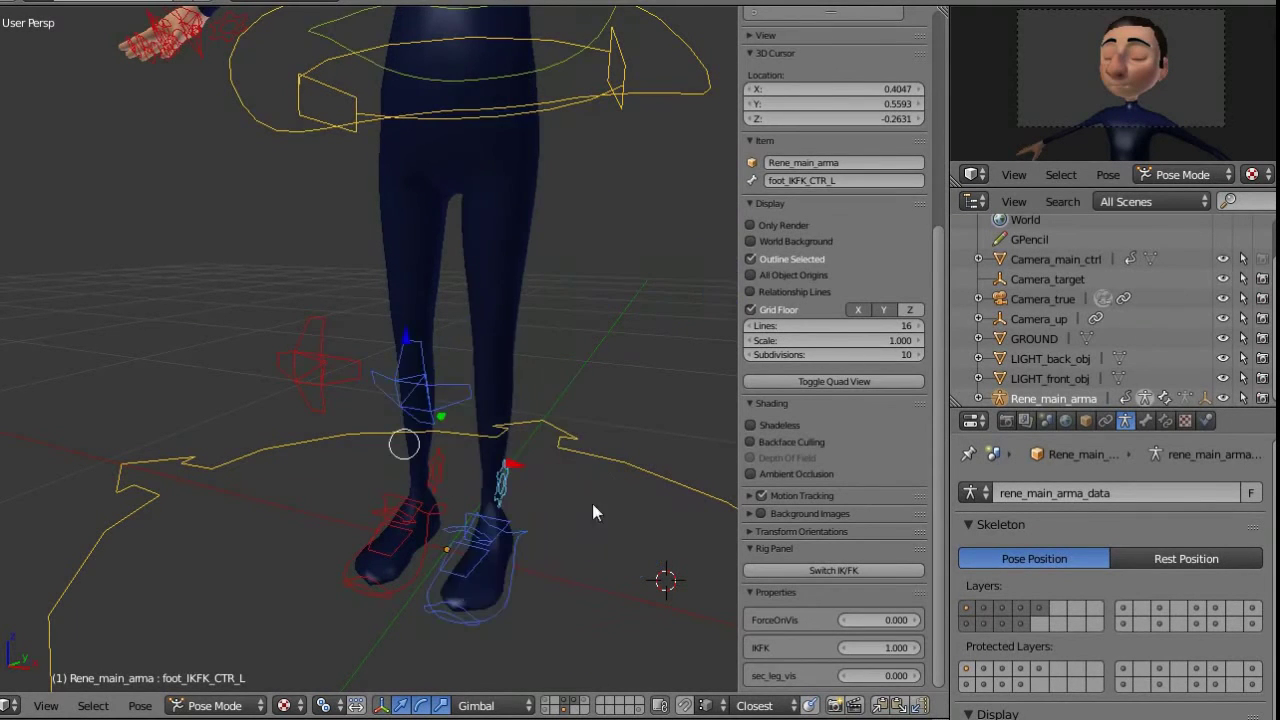
Try moving the root_C control downward and sideways with the feet planted
middle_drag(594, 504, 563, 418)
drag(939, 256, 916, 398)
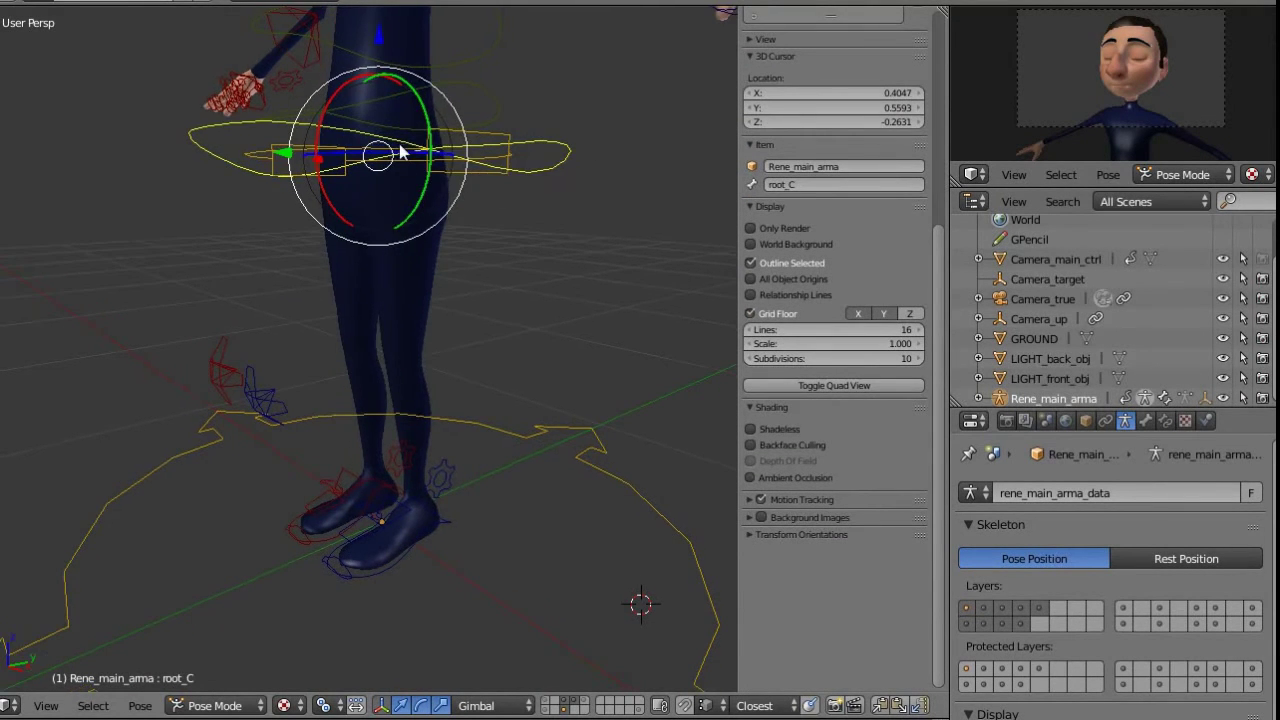
key(g)
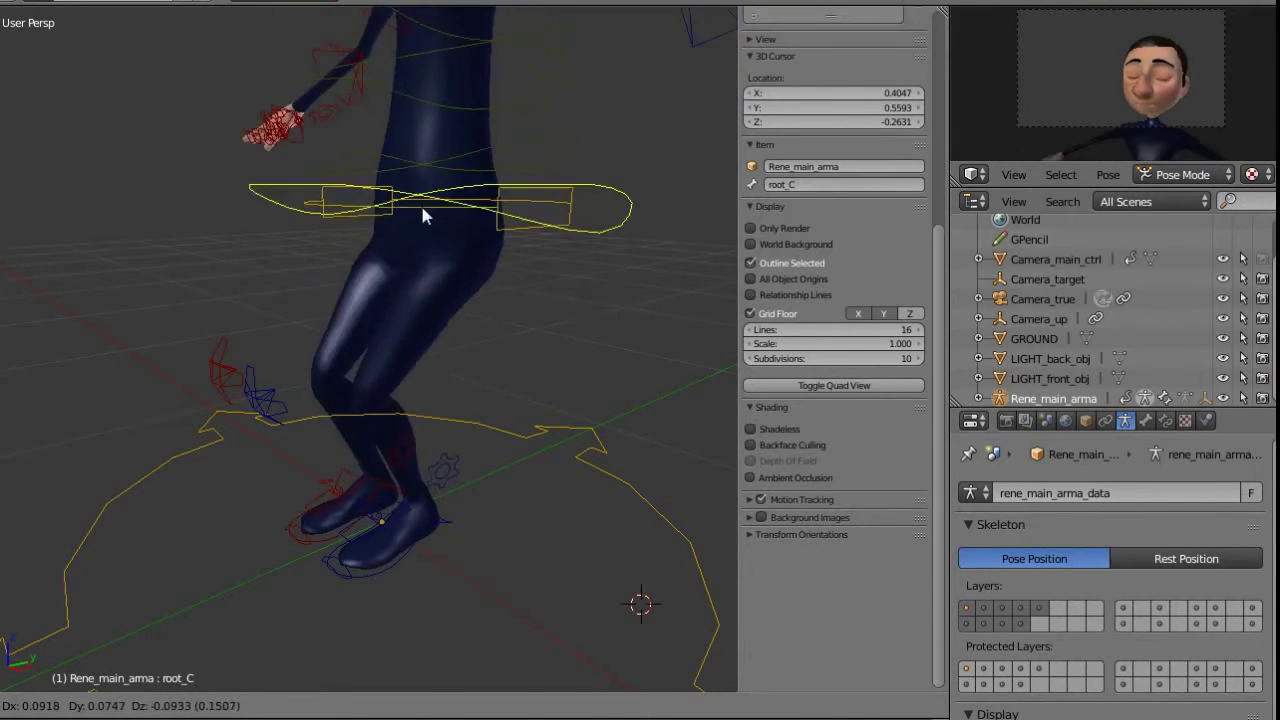
click(462, 212)
Try rotating the pelvis_C control from side to side and the root_C control, clearing each rotation
shift+middle_drag(519, 160, 494, 236)
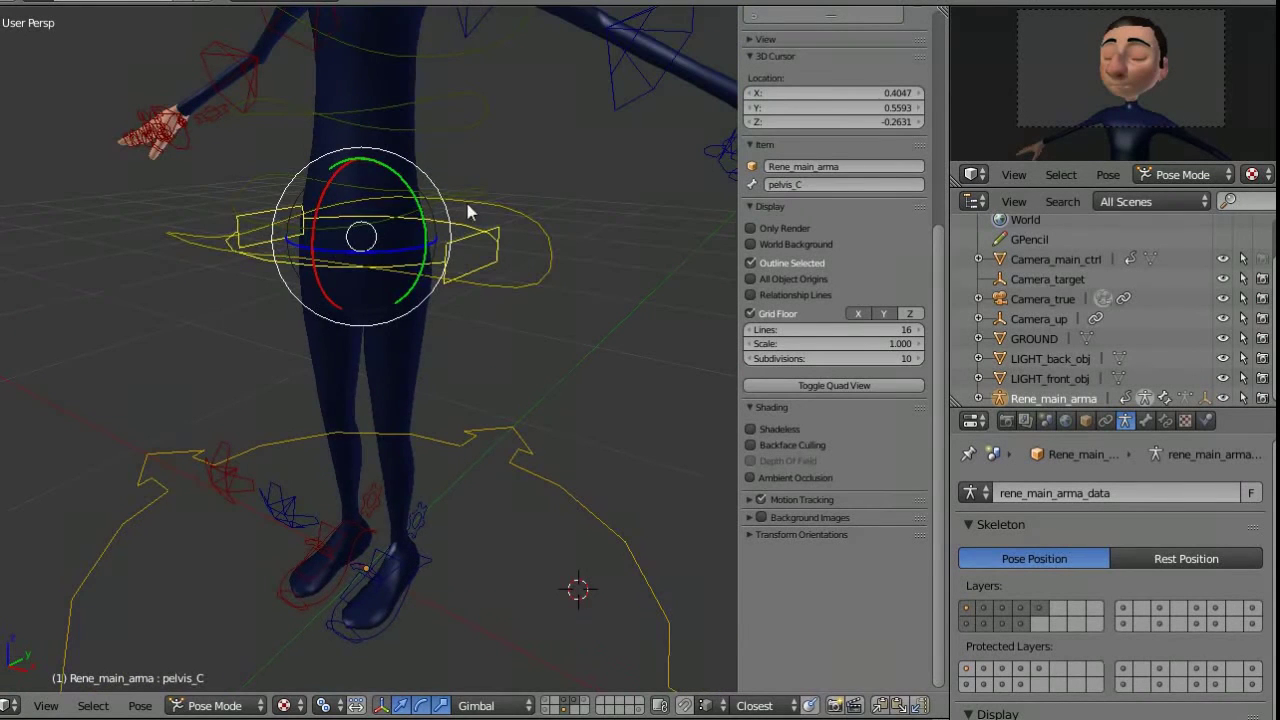
drag(409, 189, 537, 237)
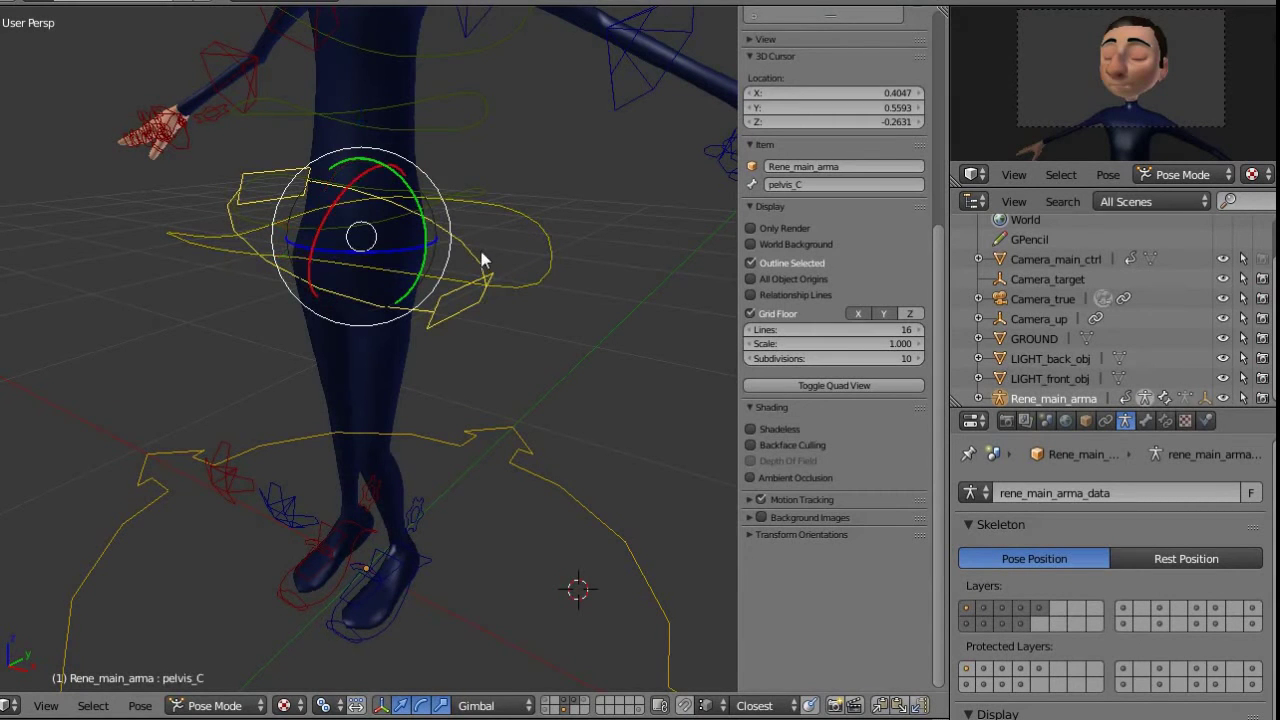
mouse_move(415, 201)
mouse_down()
mouse_move(383, 155)
mouse_move(354, 200)
mouse_move(360, 180)
mouse_move(371, 195)
mouse_move(400, 166)
mouse_move(380, 214)
mouse_move(435, 208)
mouse_up()
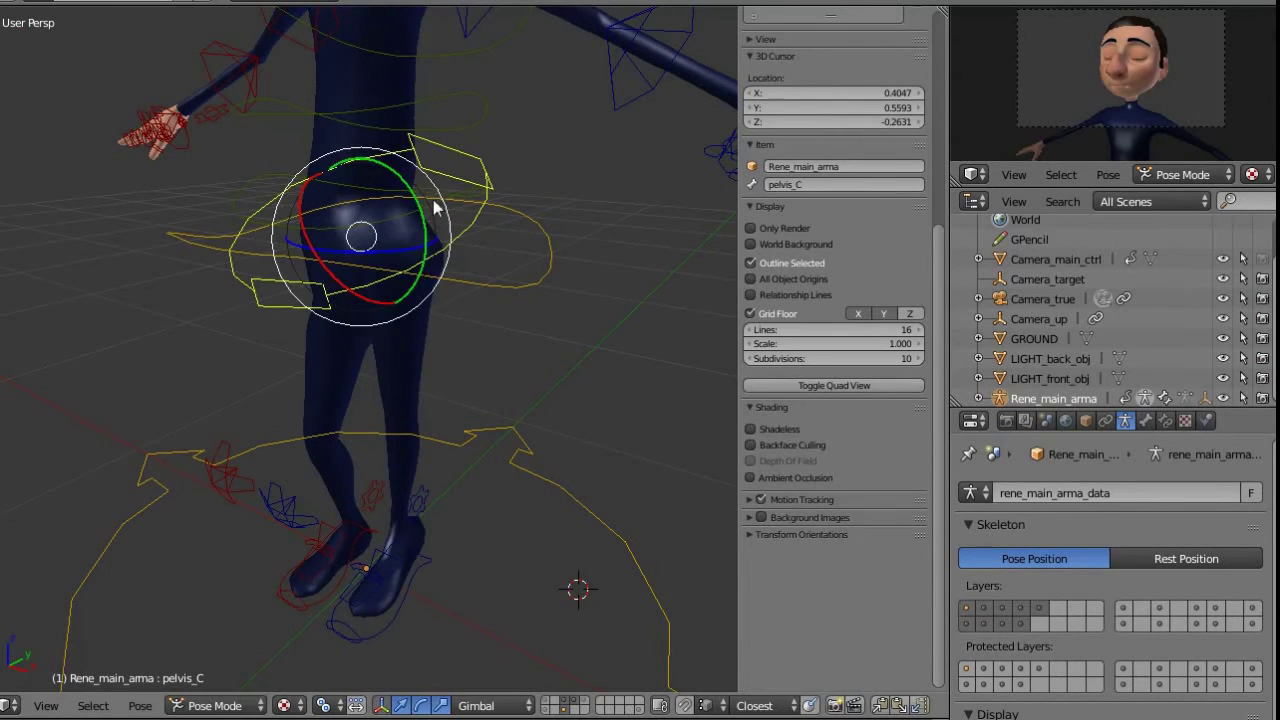
key(alt+r)
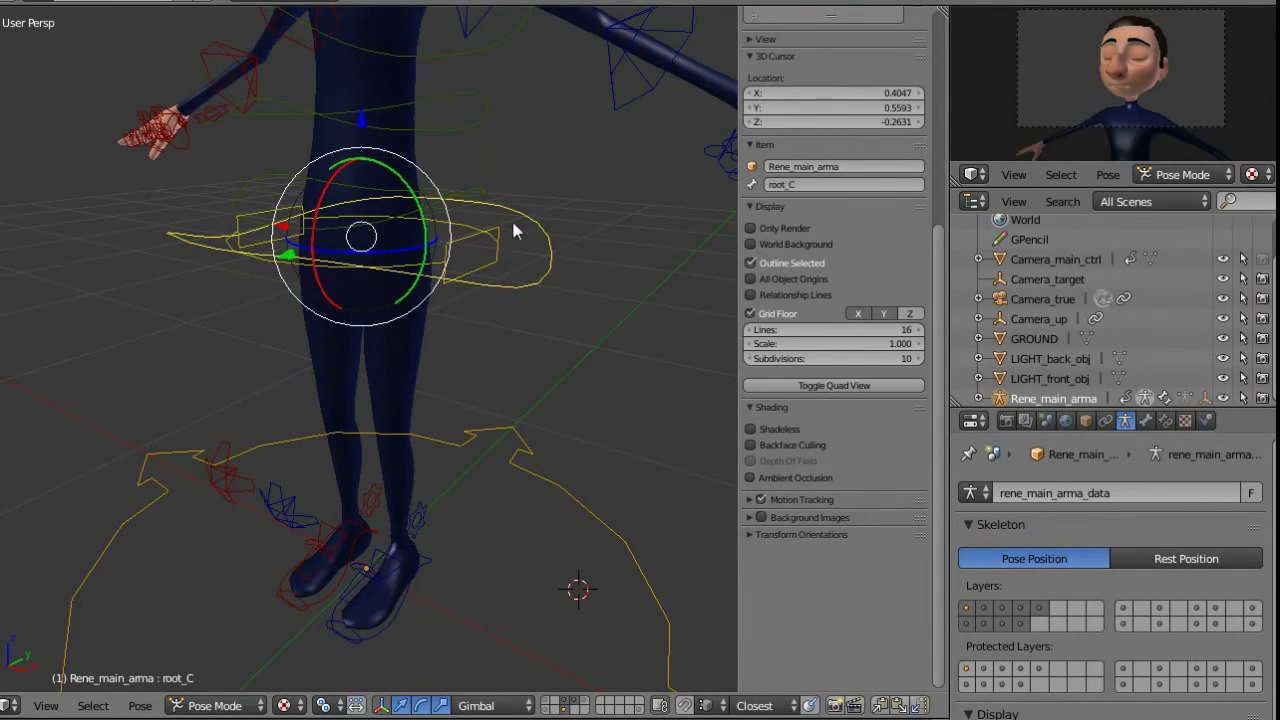
mouse_move(377, 172)
mouse_down()
mouse_move(374, 200)
mouse_move(360, 195)
mouse_move(370, 180)
mouse_up()
key(alt+r)
Try a rotation on the lower torso controls and a move of the spine02_C control, discarding both
middle_drag(397, 165, 432, 259)
right_click(474, 317)
middle_drag(474, 317, 292, 311)
drag(292, 311, 252, 298)
key(alt+r)
key(g)
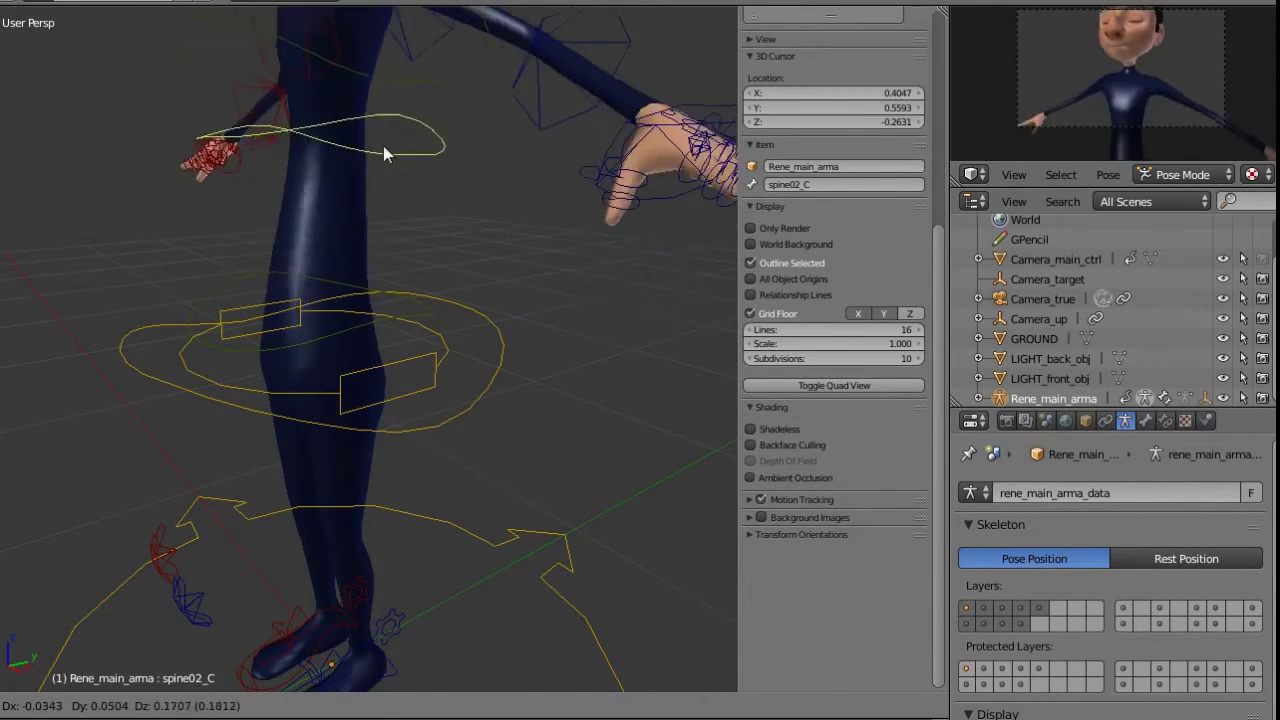
right_click(380, 190)
Try bending the torso sideways by rotating the spine02_C control, and undo the bend
shift+middle_drag(380, 190, 478, 231)
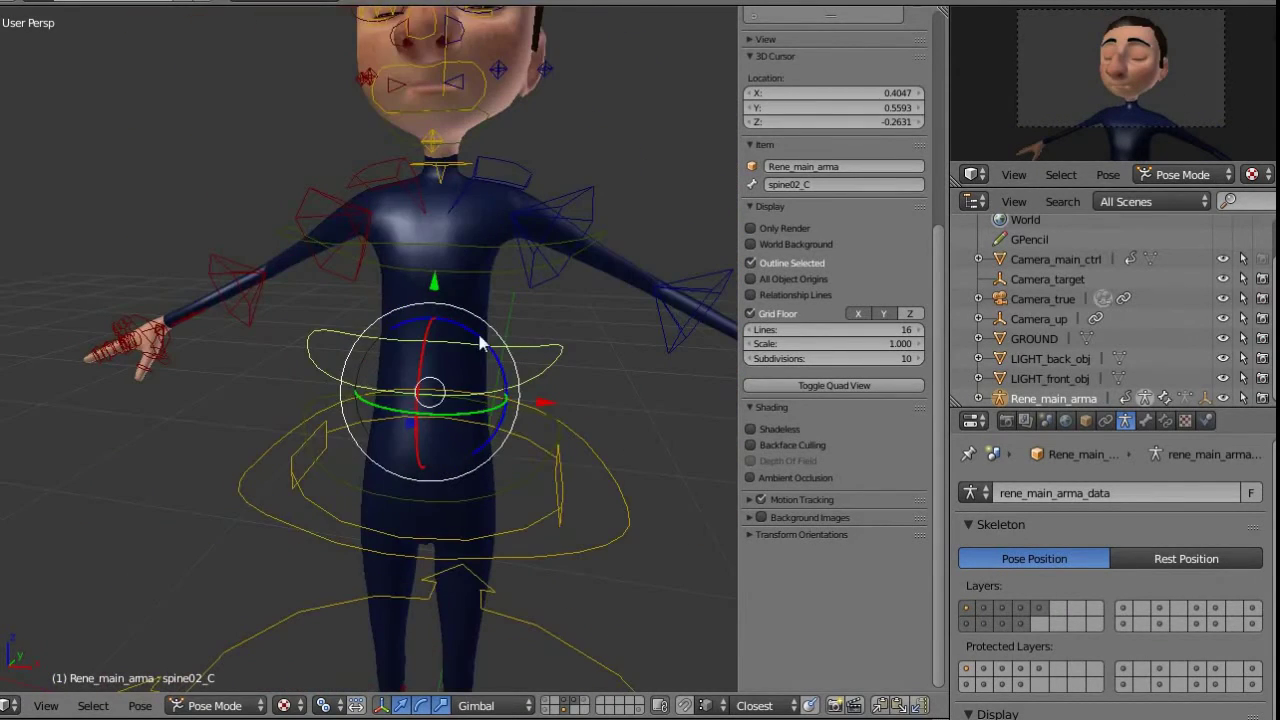
drag(480, 343, 521, 270)
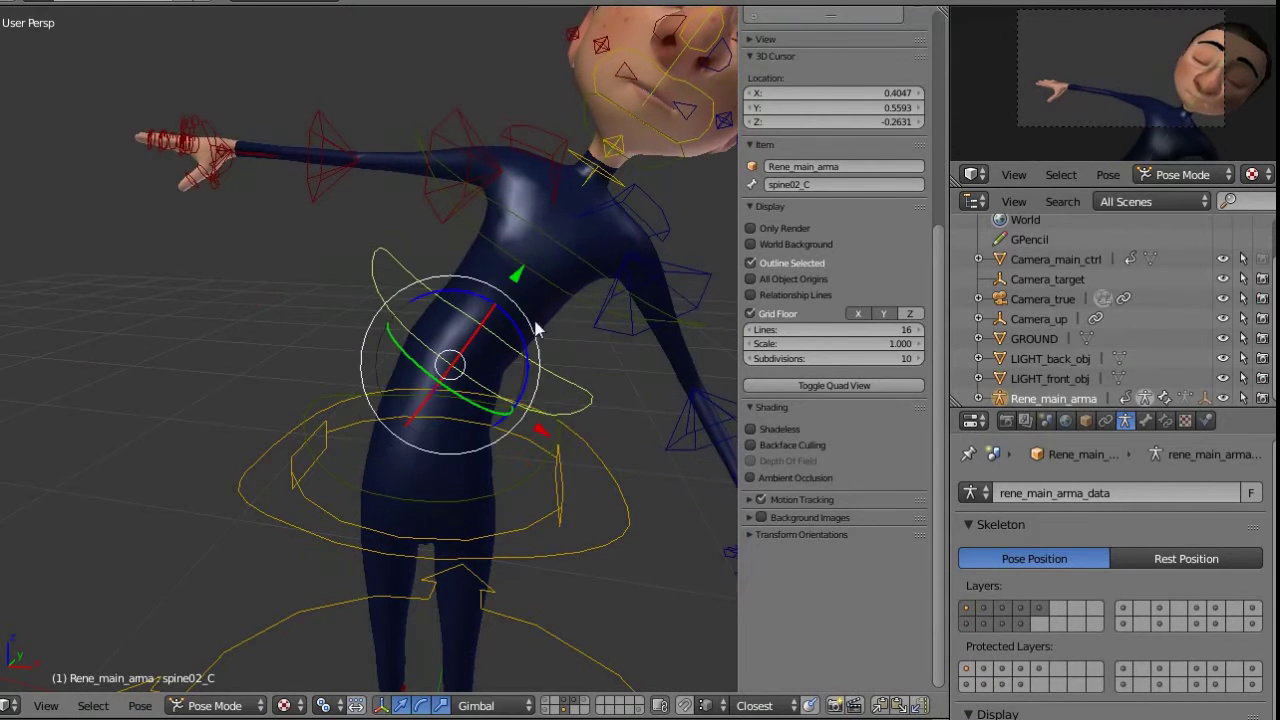
key(ctrl+z)
key(ctrl+z)
Try moving and rotating the spine03_C chest control, discarding both transforms
right_click(434, 269)
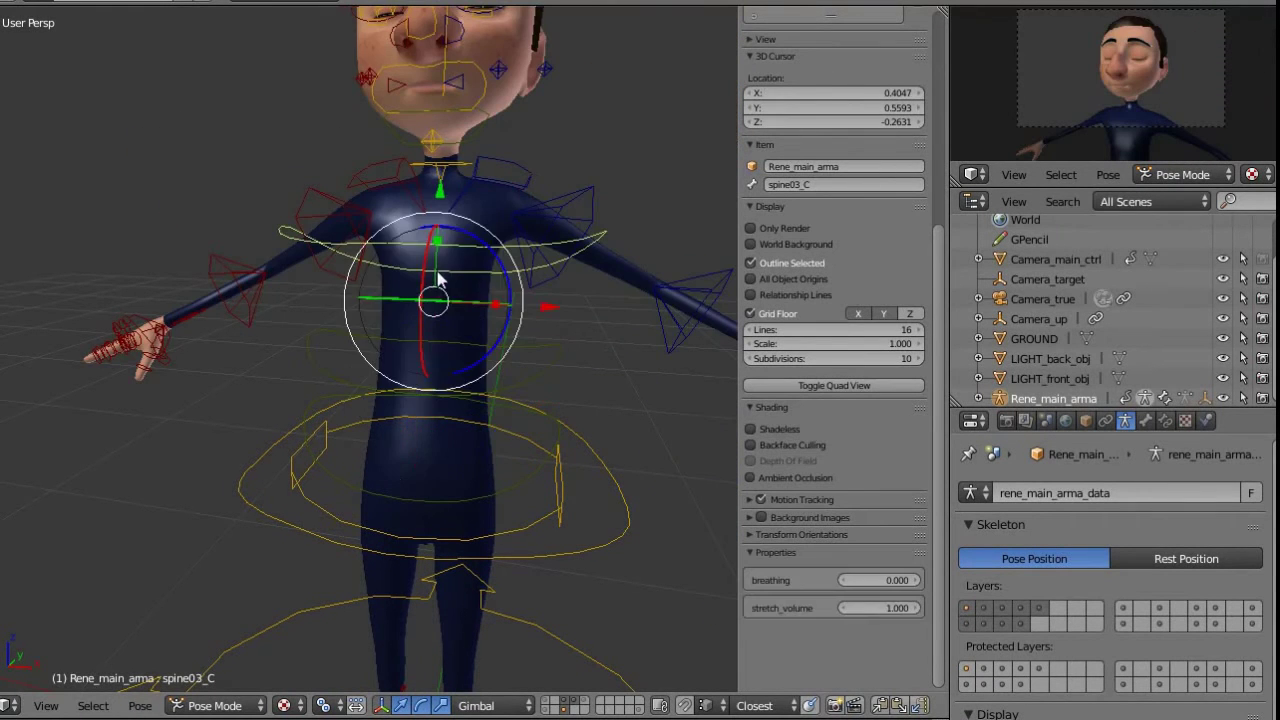
middle_drag(505, 276, 476, 280)
key(g)
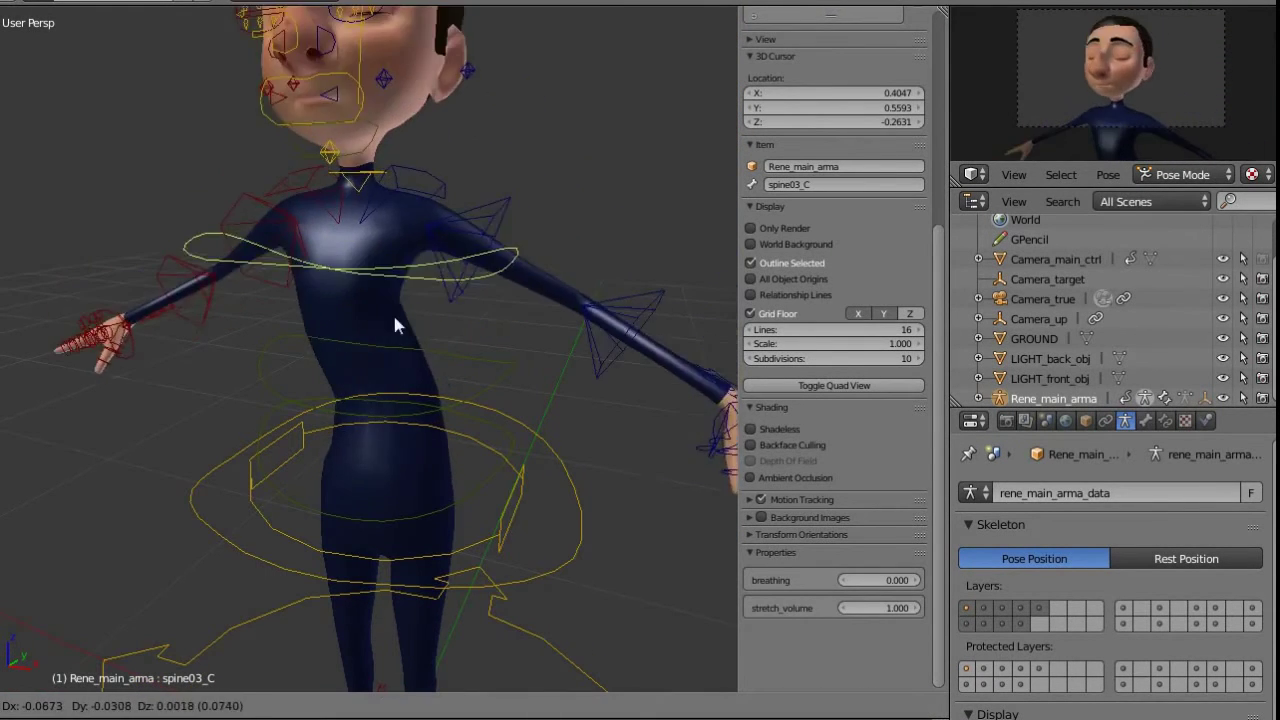
right_click(426, 246)
key(r)
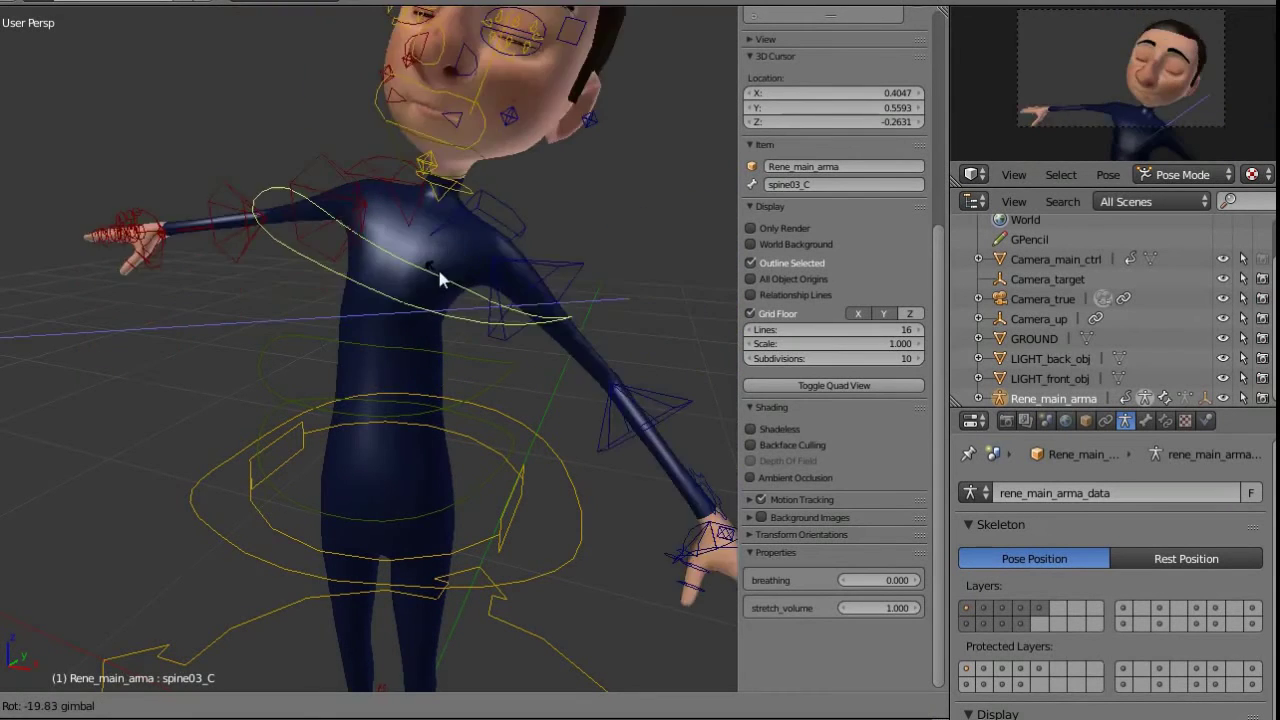
right_click(405, 207)
key(ctrl+z)
Set the spine03_C control's stretch_volume to 0 and stretch the torso upward as a test, undoing the stretch
drag(411, 197, 401, 126)
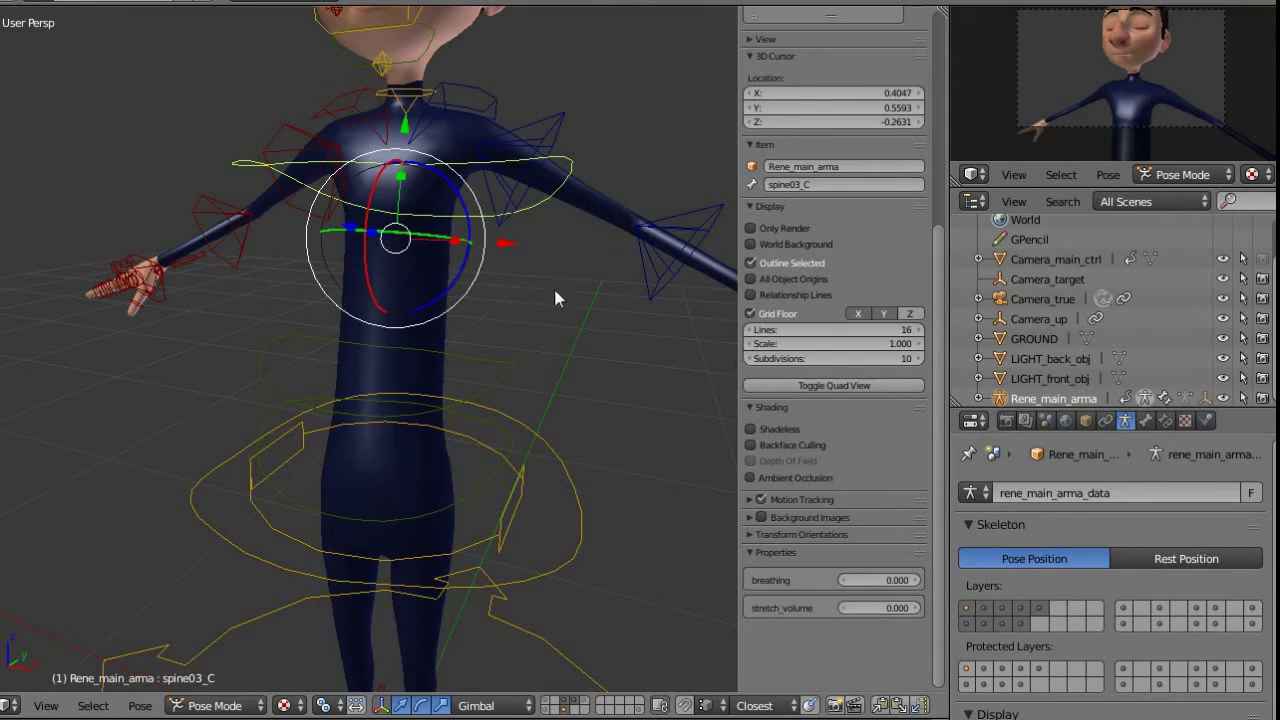
key(ctrl+z)
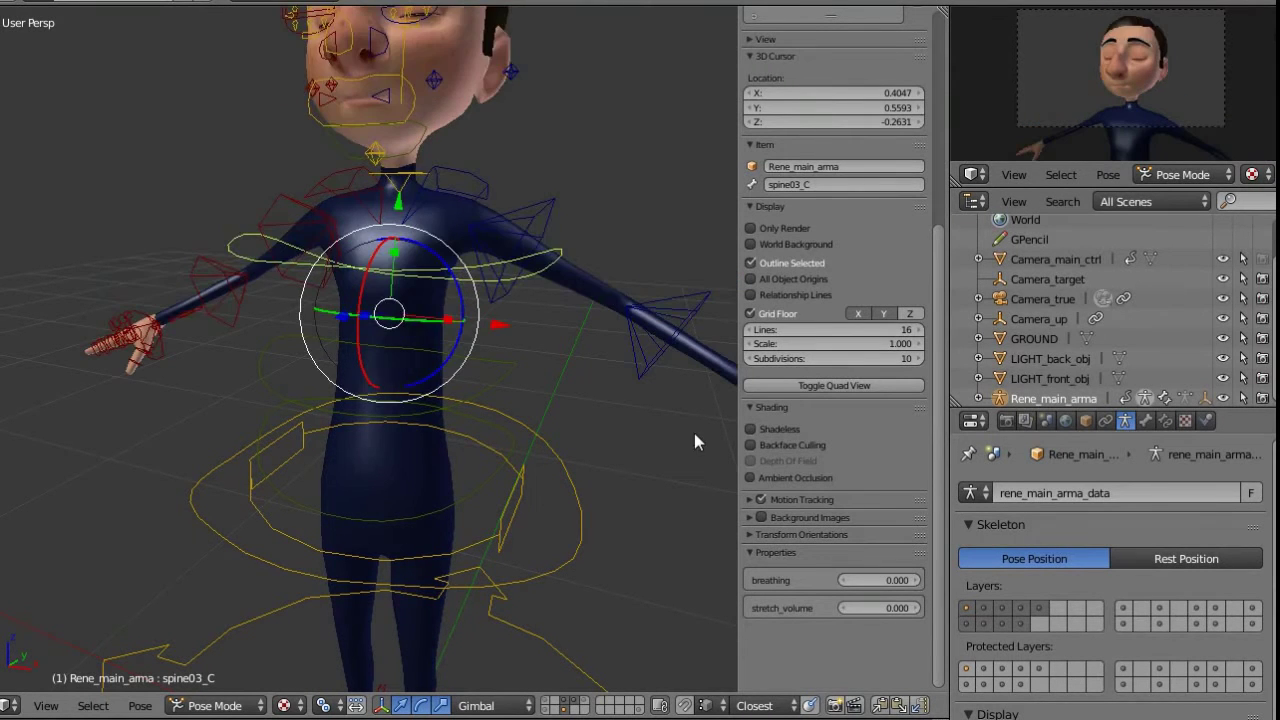
Adjust the breathing property of the spine03_C control
middle_drag(559, 425, 688, 518)
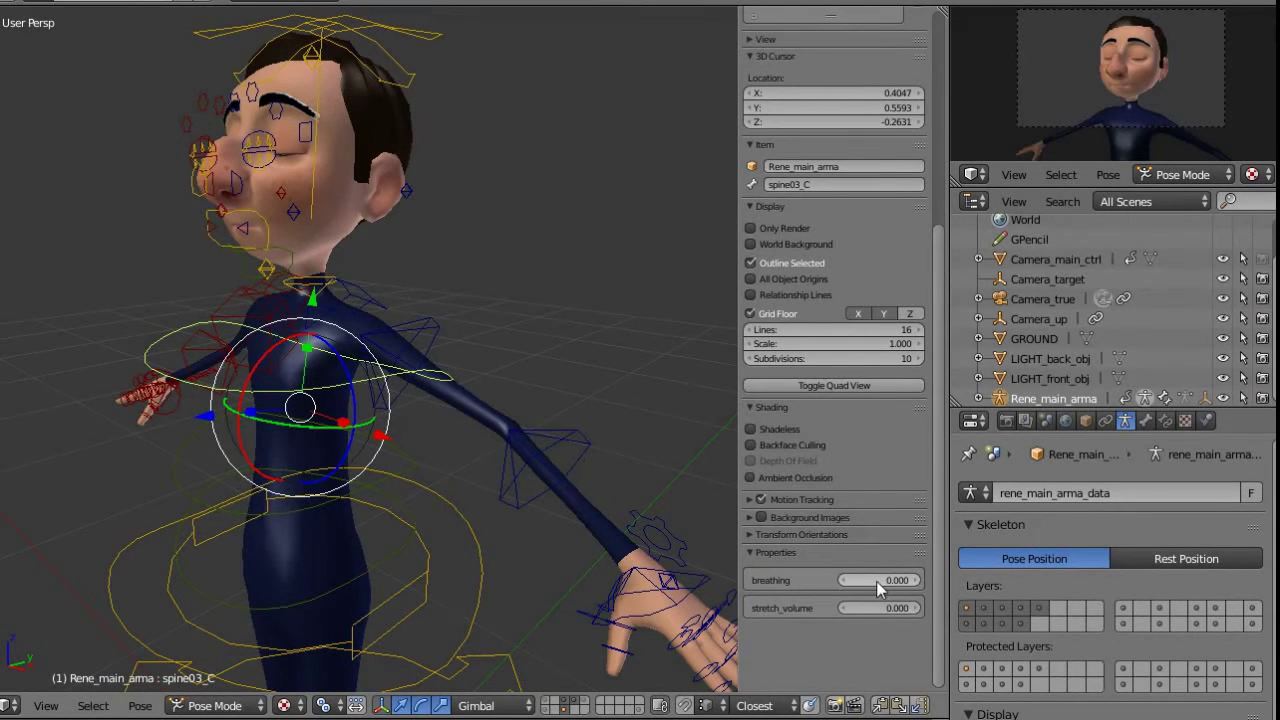
mouse_move(871, 579)
mouse_down()
mouse_move(992, 577)
mouse_move(803, 570)
mouse_move(1003, 585)
mouse_move(793, 566)
mouse_move(1027, 577)
mouse_move(820, 564)
mouse_move(921, 580)
mouse_move(866, 570)
mouse_move(878, 585)
mouse_up()
key(Return)
Try rotating and moving the left shoulder control
middle_drag(354, 333, 437, 294)
right_click(447, 303)
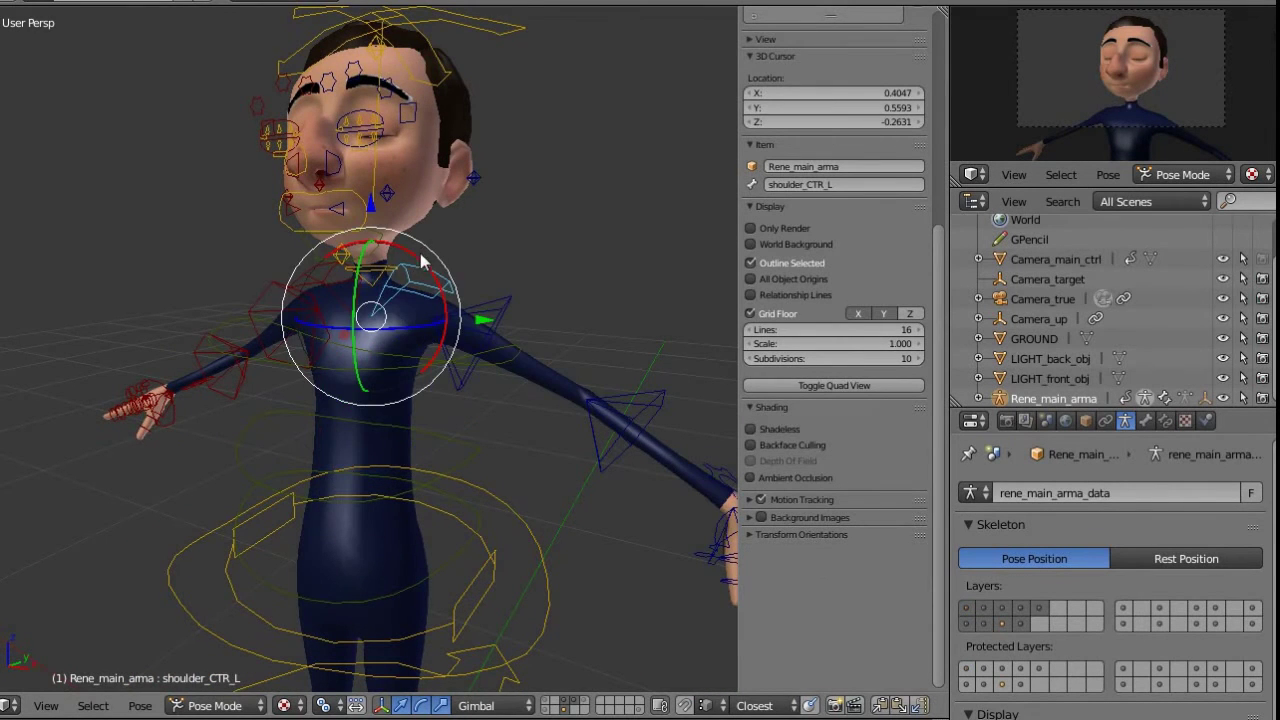
key(r)
click(428, 270)
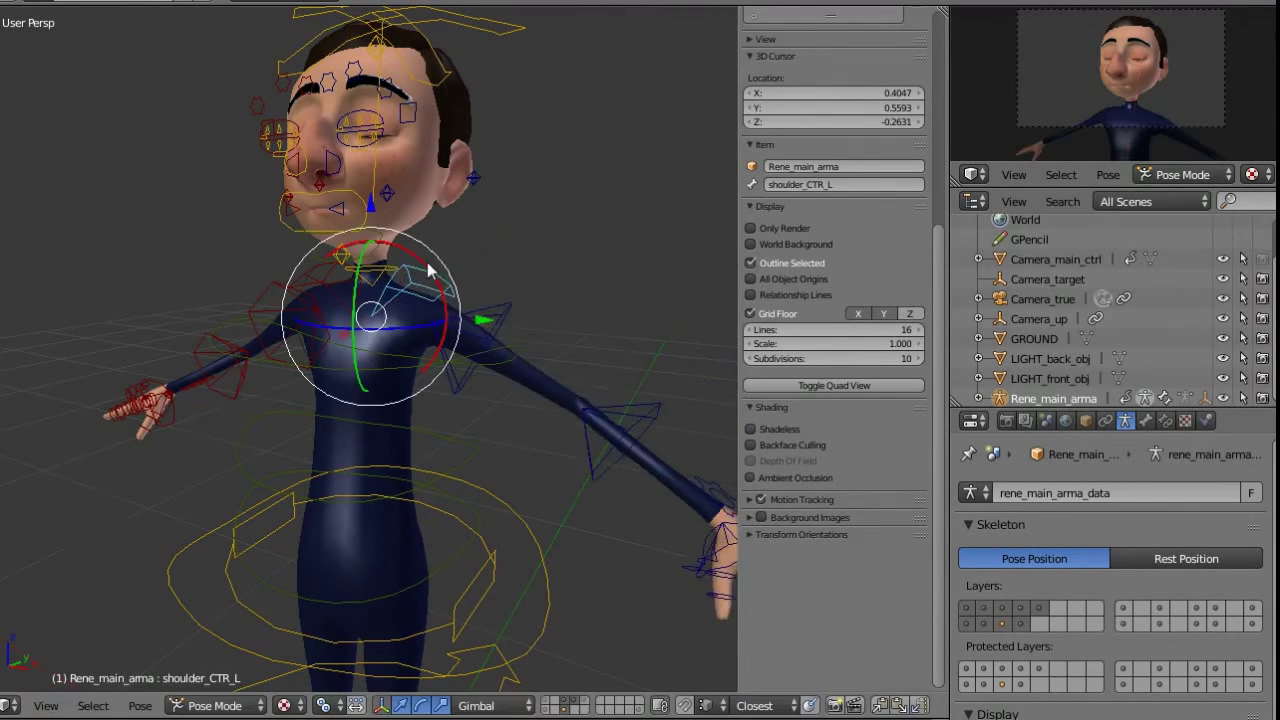
key(g)
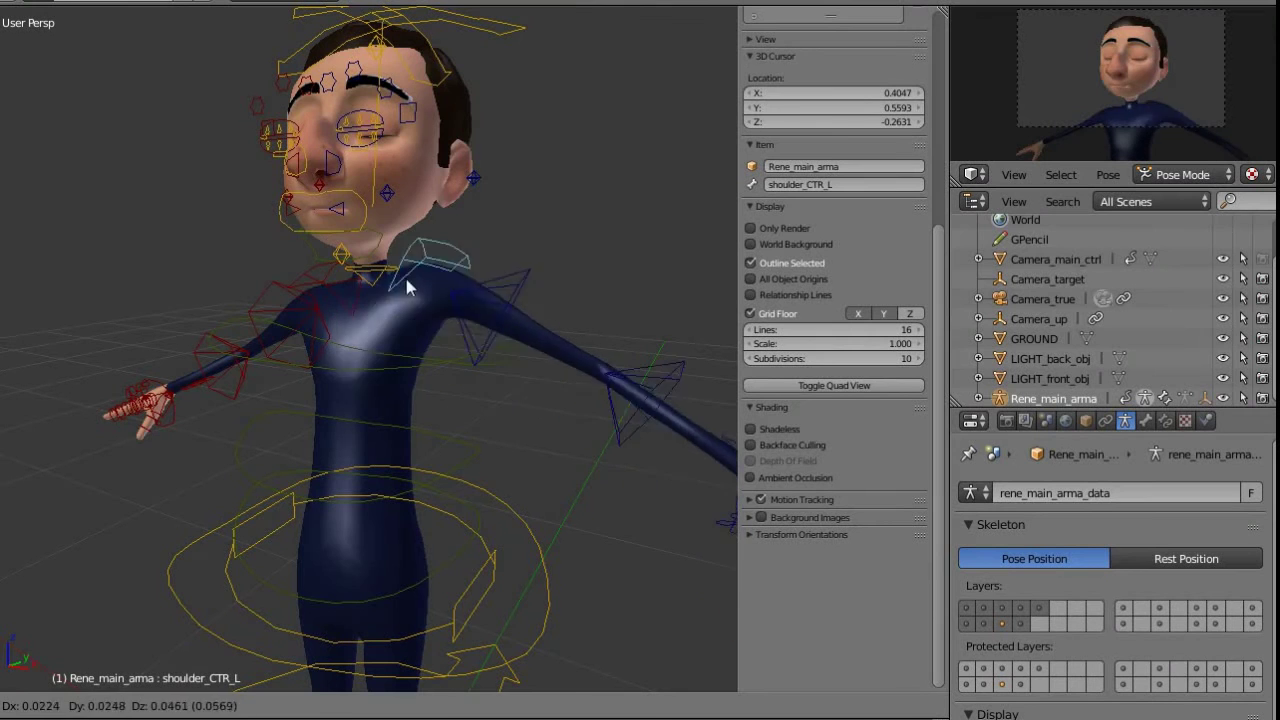
right_click(347, 292)
Try moving the right shoulder control
right_click(323, 279)
key(g)
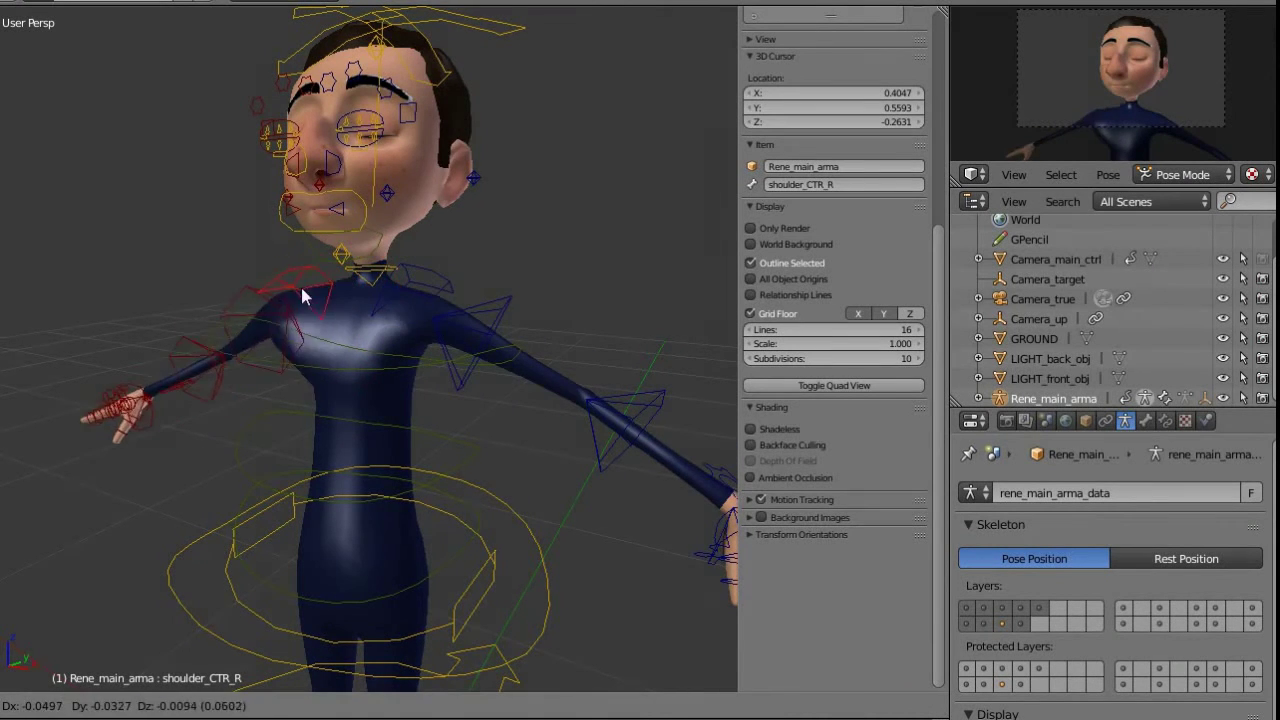
right_click(345, 288)
Try rotating the left forearm FK control
mouse_move(410, 288)
middle_down()
mouse_move(424, 289)
mouse_move(400, 286)
middle_up()
shift+middle_drag(465, 358, 368, 290)
middle_drag(368, 290, 475, 343)
key(r)
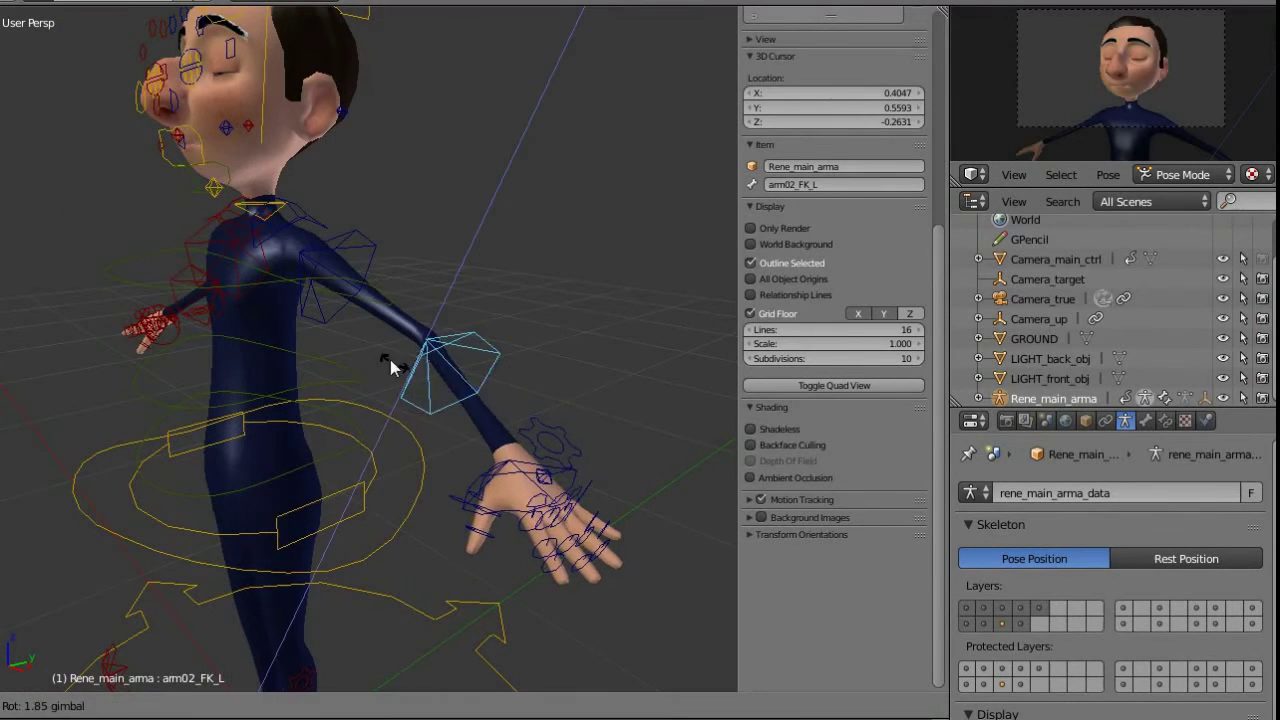
right_click(405, 373)
Try rotating the left upper arm FK control
right_click(370, 248)
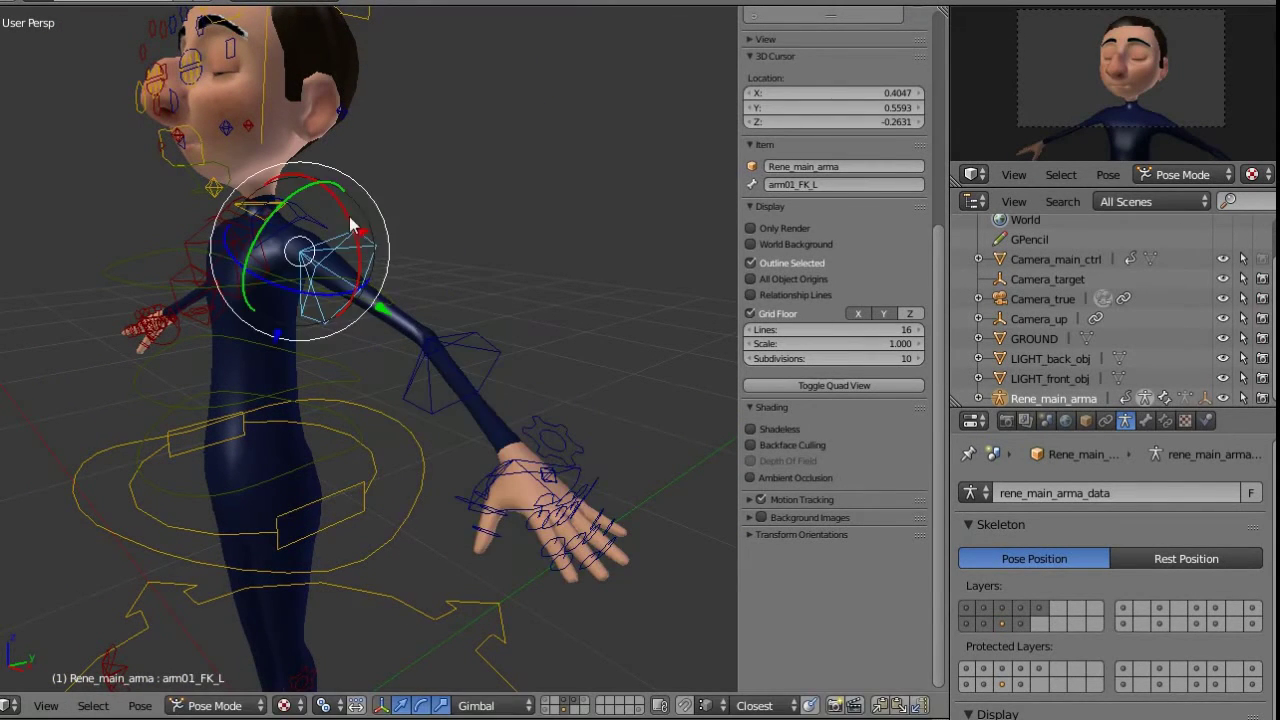
drag(350, 219, 374, 222)
middle_drag(630, 301, 529, 405)
Set the left arm's sec_arm_vis property to 1.000 and move the elbow arc control outward to bend the arm
right_click(530, 407)
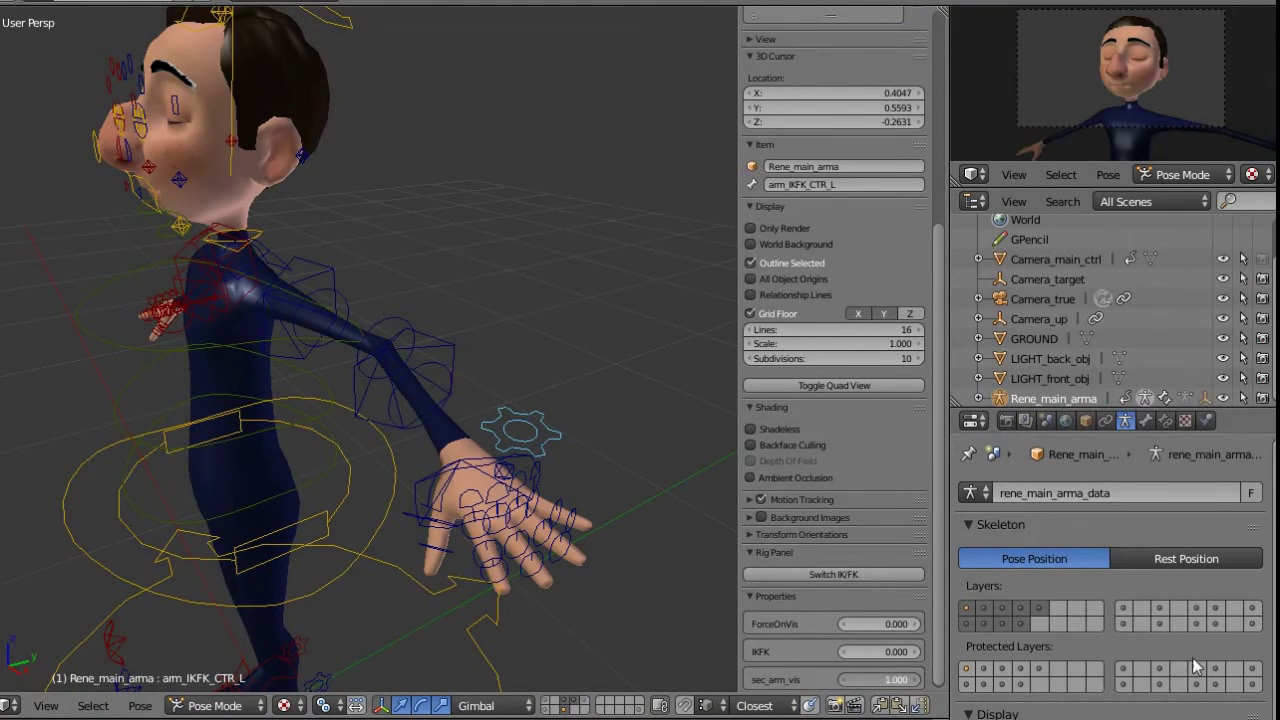
right_click(399, 313)
key(g)
click(509, 272)
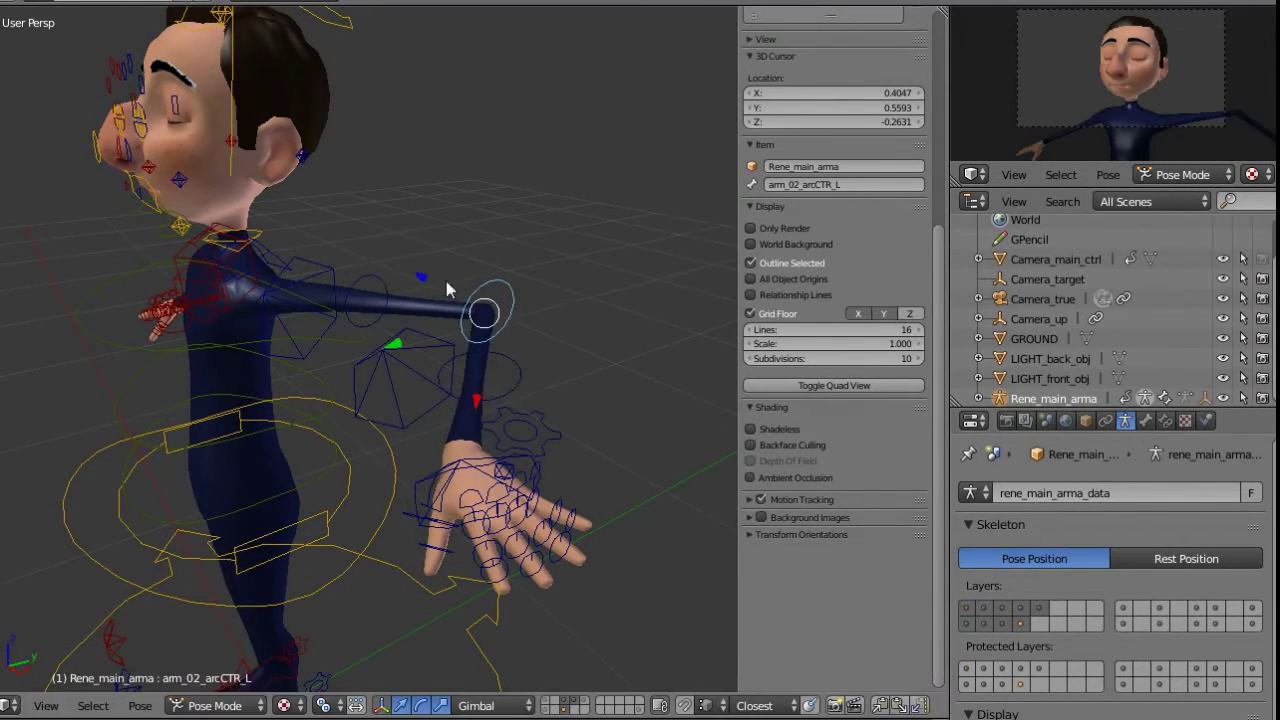
Try moving the left upper arm and forearm arc controls to curve the arm into a noodle shape
right_click(382, 283)
key(g)
click(401, 230)
key(g)
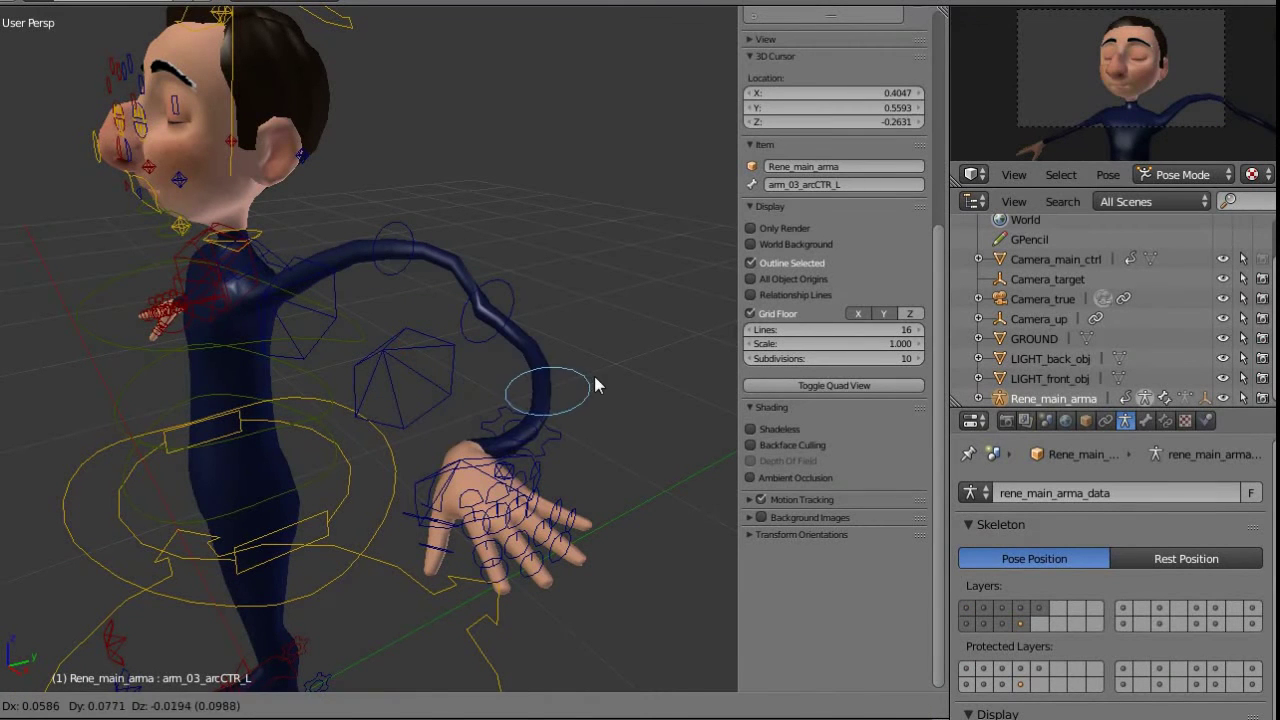
click(594, 381)
Undo the left arm arc control moves
key(ctrl+z)
key(ctrl+z)
key(ctrl+z)
key(ctrl+z)
key(ctrl+z)
key(ctrl+z)
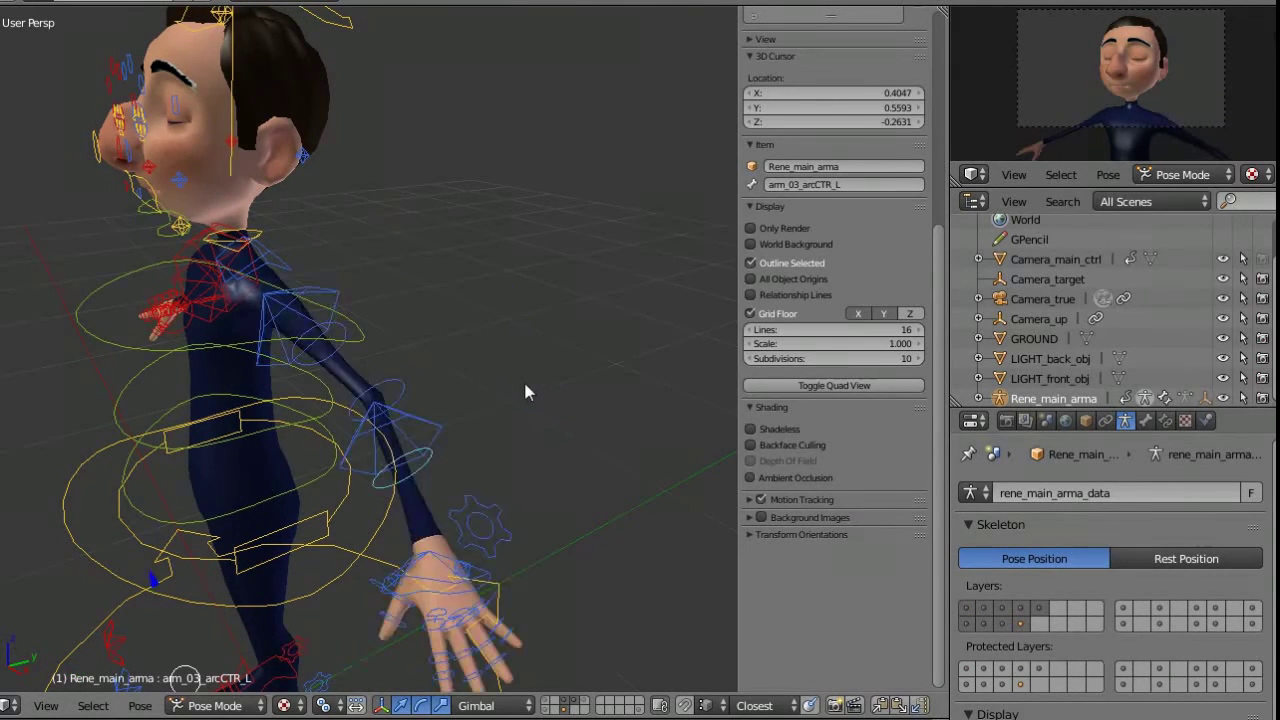
Set ForceOnVis to 0.960 on the left arm's IK/FK control and move the left hand IK target up
middle_drag(525, 385, 550, 361)
middle_drag(636, 421, 573, 449)
right_click(571, 457)
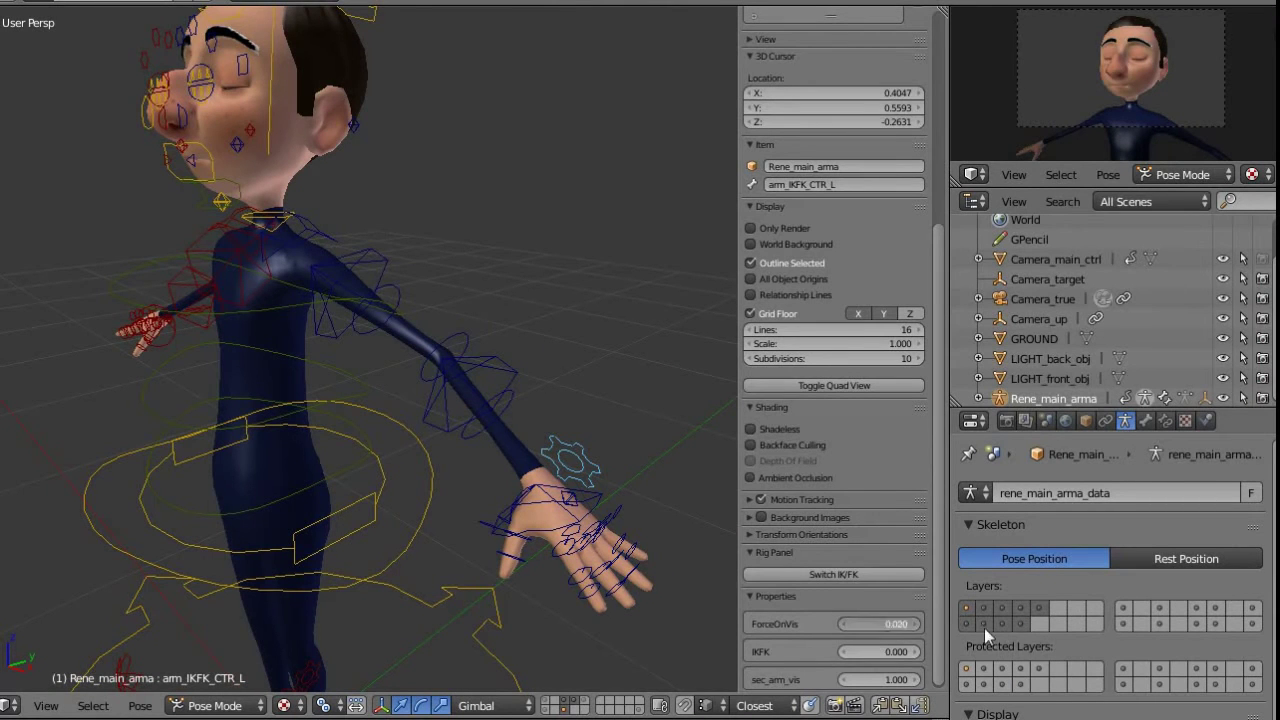
right_click(686, 558)
key(g)
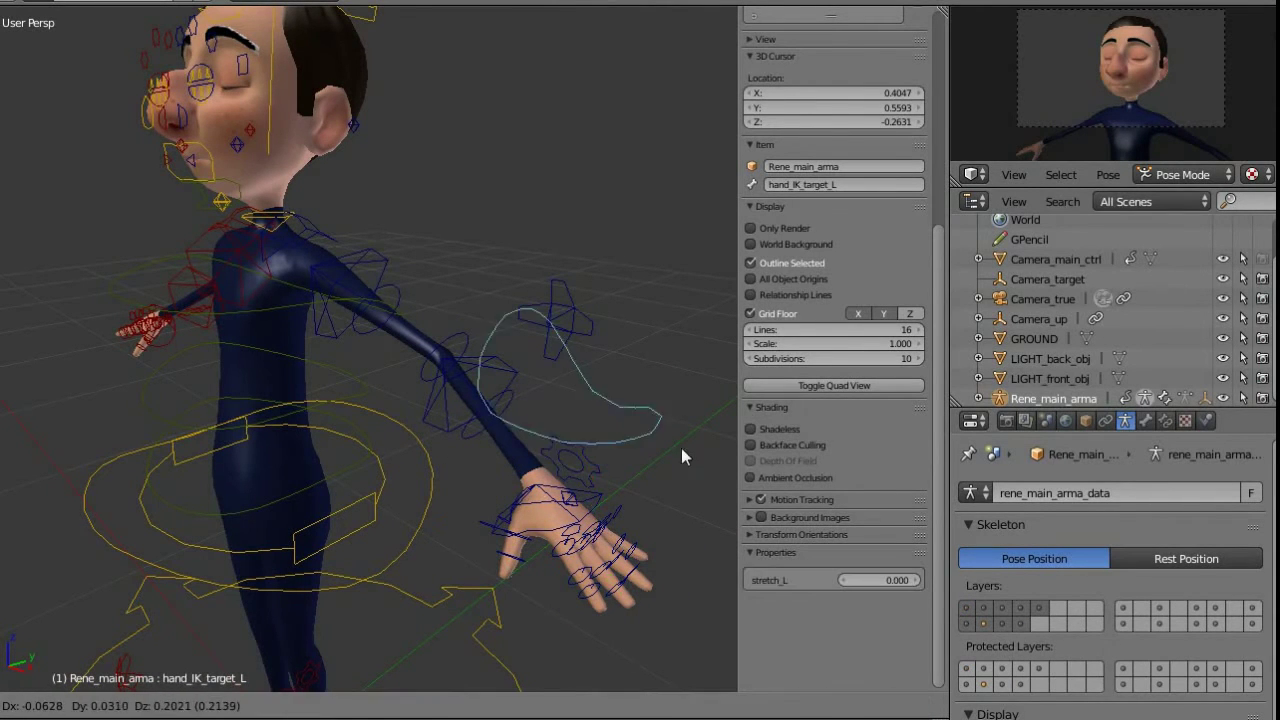
click(681, 448)
Set the left arm's IKFK property to 1.000 and move its elbow pole target
right_click(582, 474)
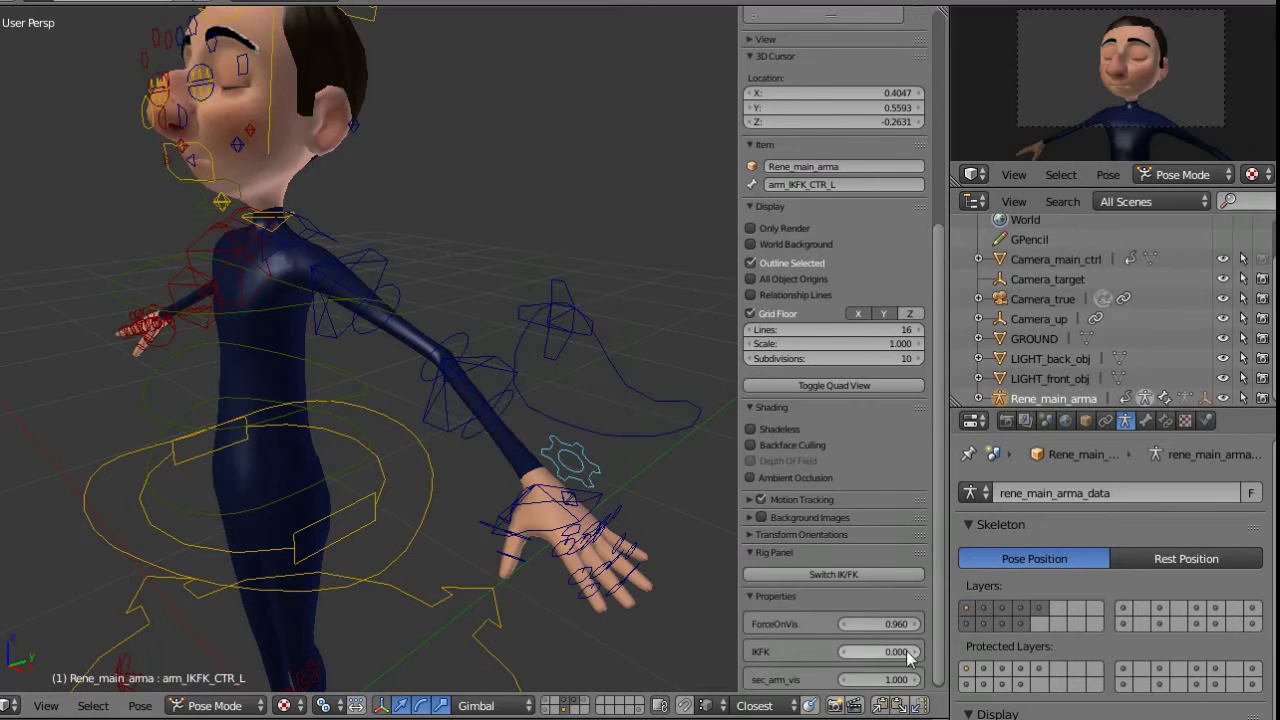
drag(882, 650, 1004, 590)
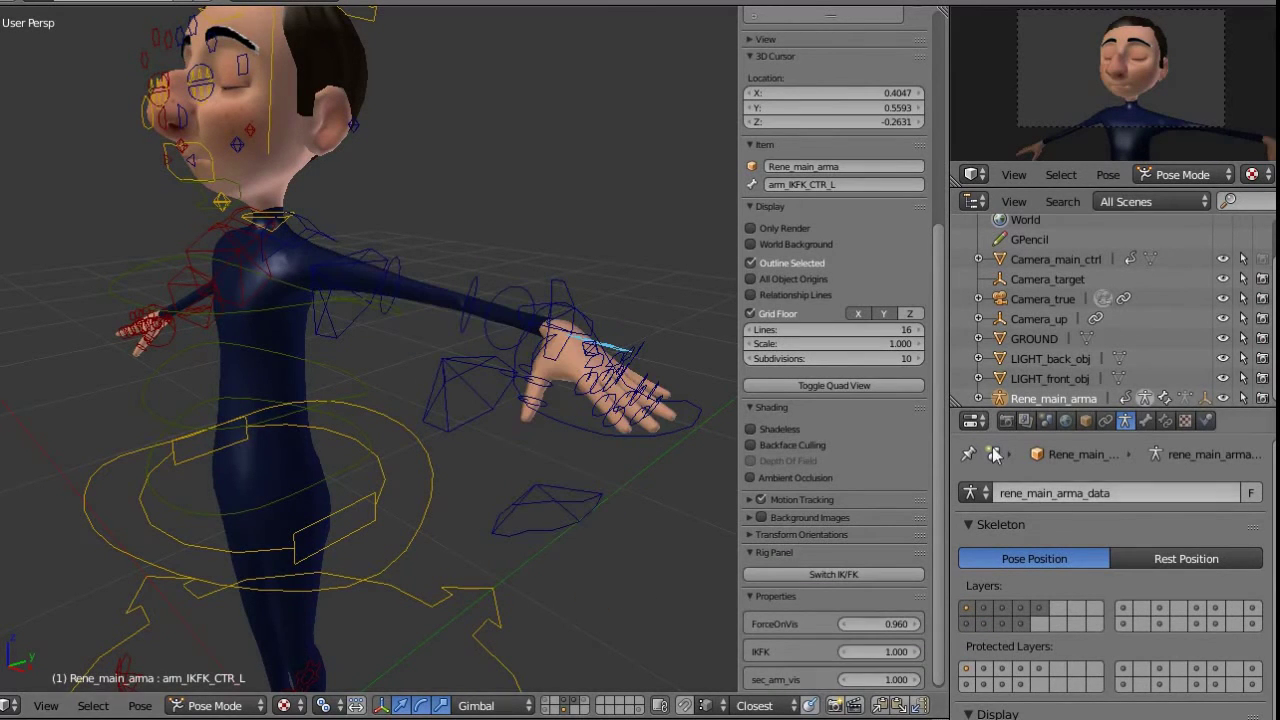
right_click(505, 222)
right_click(571, 421)
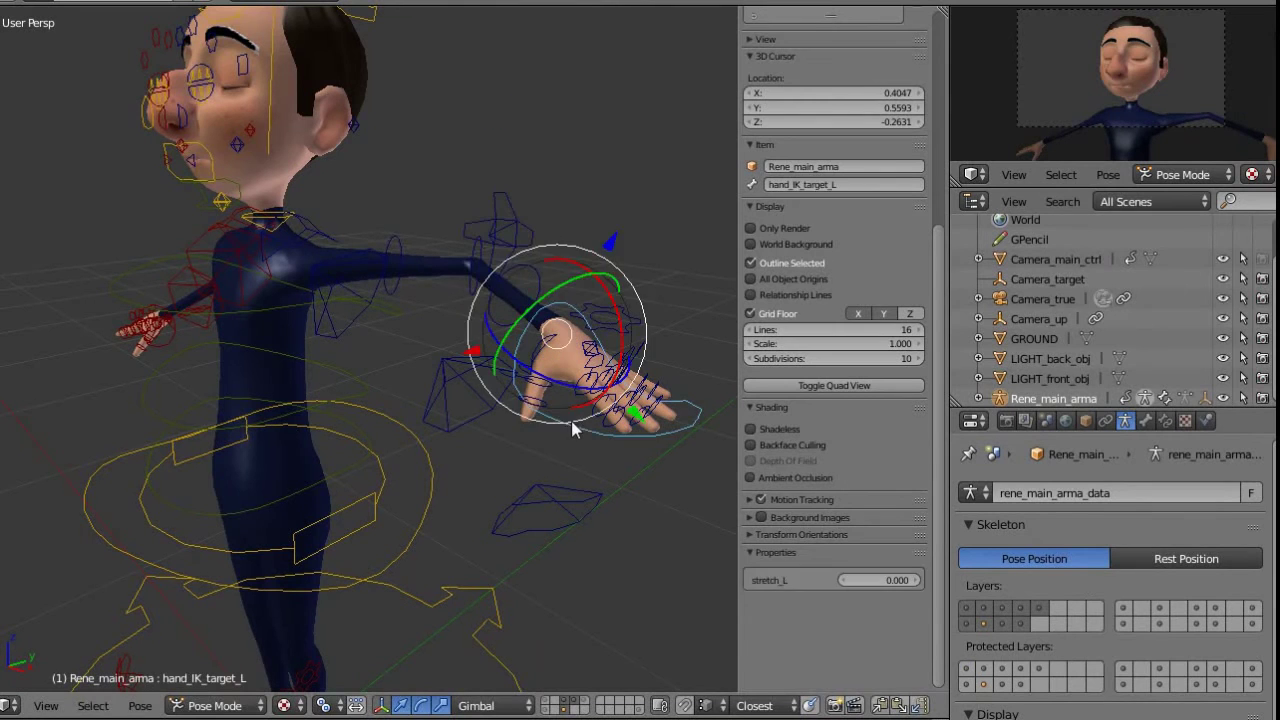
Reset the locations of the selected left arm IK and FK controls and try another move
right_click(512, 232)
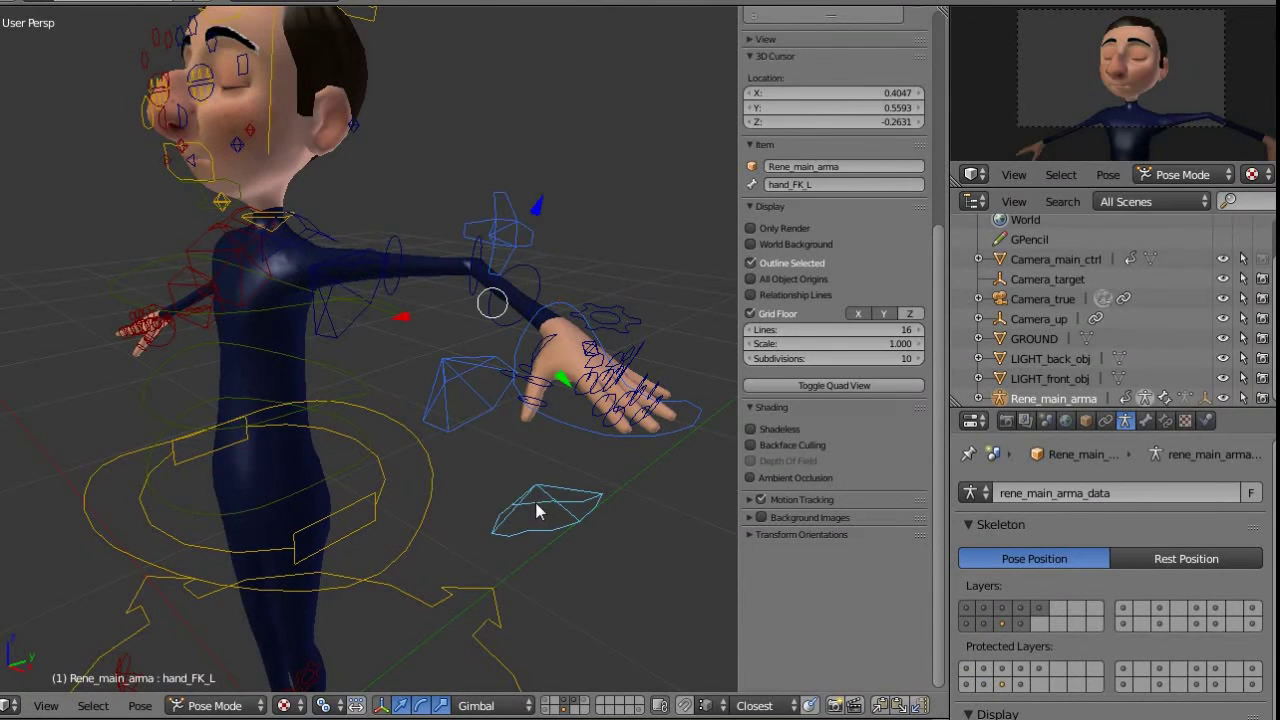
key(alt+g)
middle_drag(541, 498, 597, 340)
key(g)
click(639, 430)
scroll(580, 388, down, 1)
scroll(597, 340, up, 1)
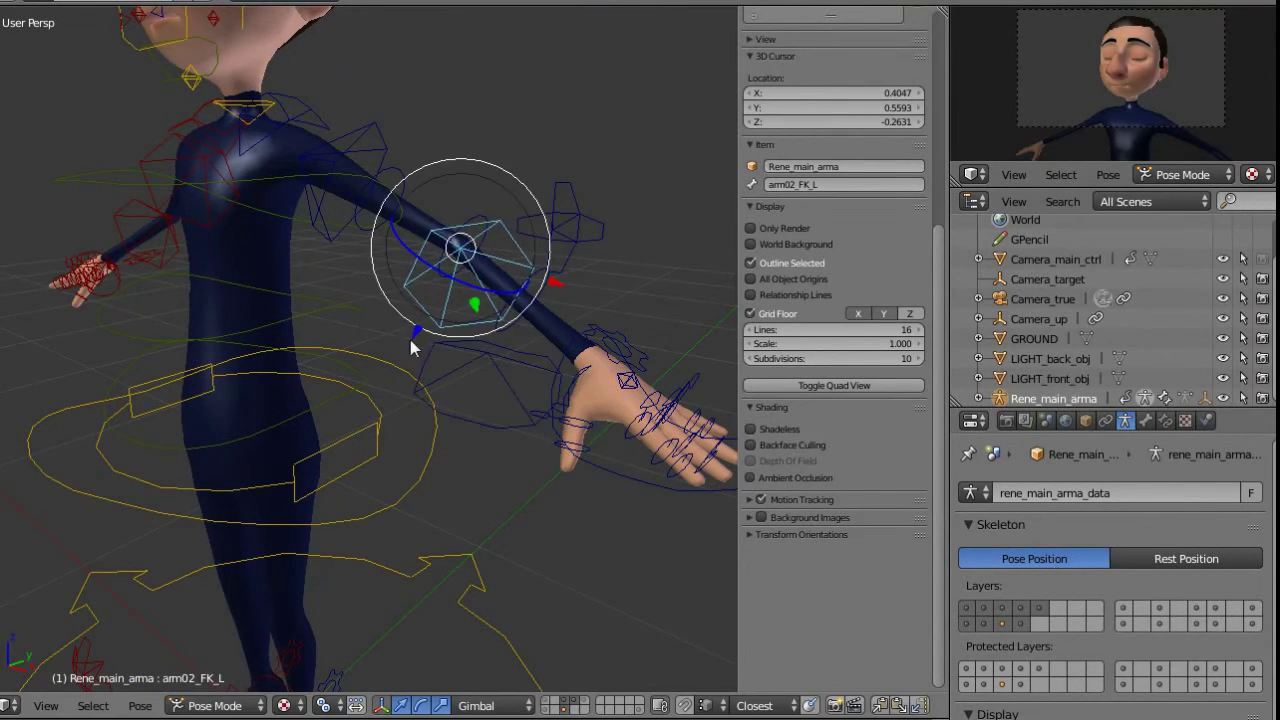
Rotate the left hand FK control and set the left arm's IKFK property to 0.000
right_click(487, 368)
key(r)
click(555, 420)
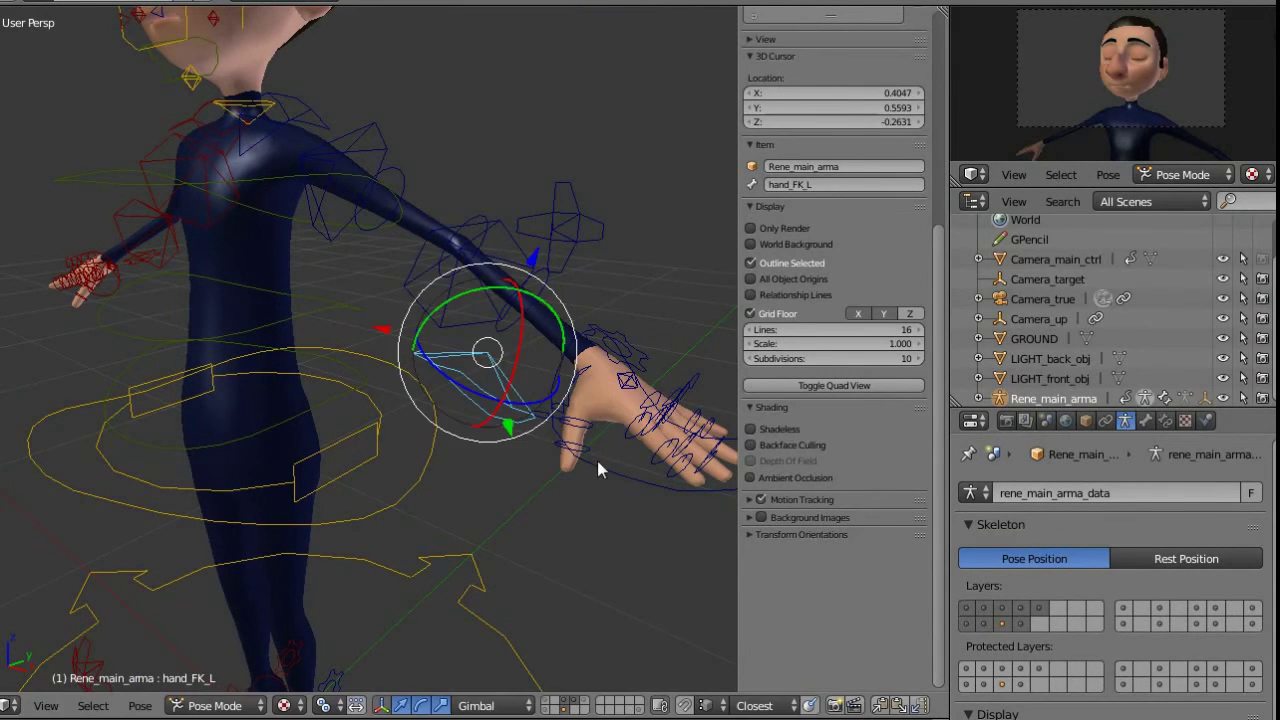
right_click(631, 323)
drag(897, 652, 505, 647)
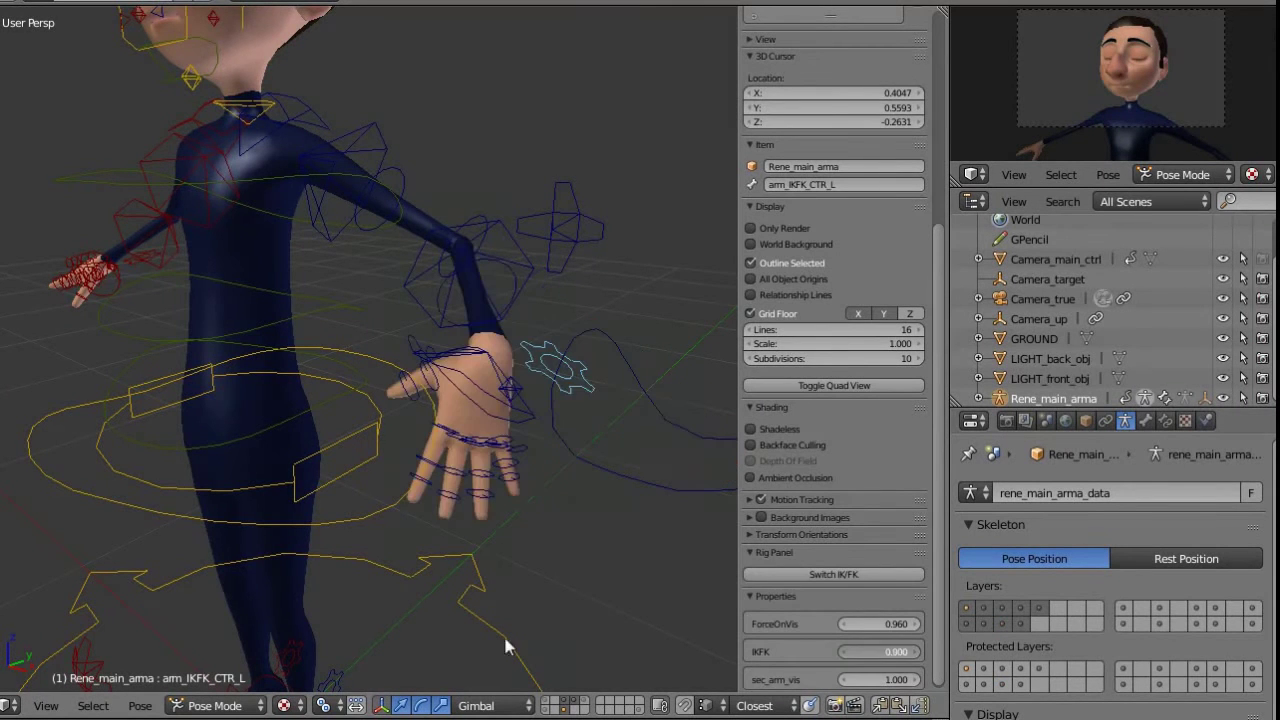
Try rotating the left hand FK control at the wrist and return the arm to its rest pose
middle_drag(490, 436, 476, 435)
right_click(474, 438)
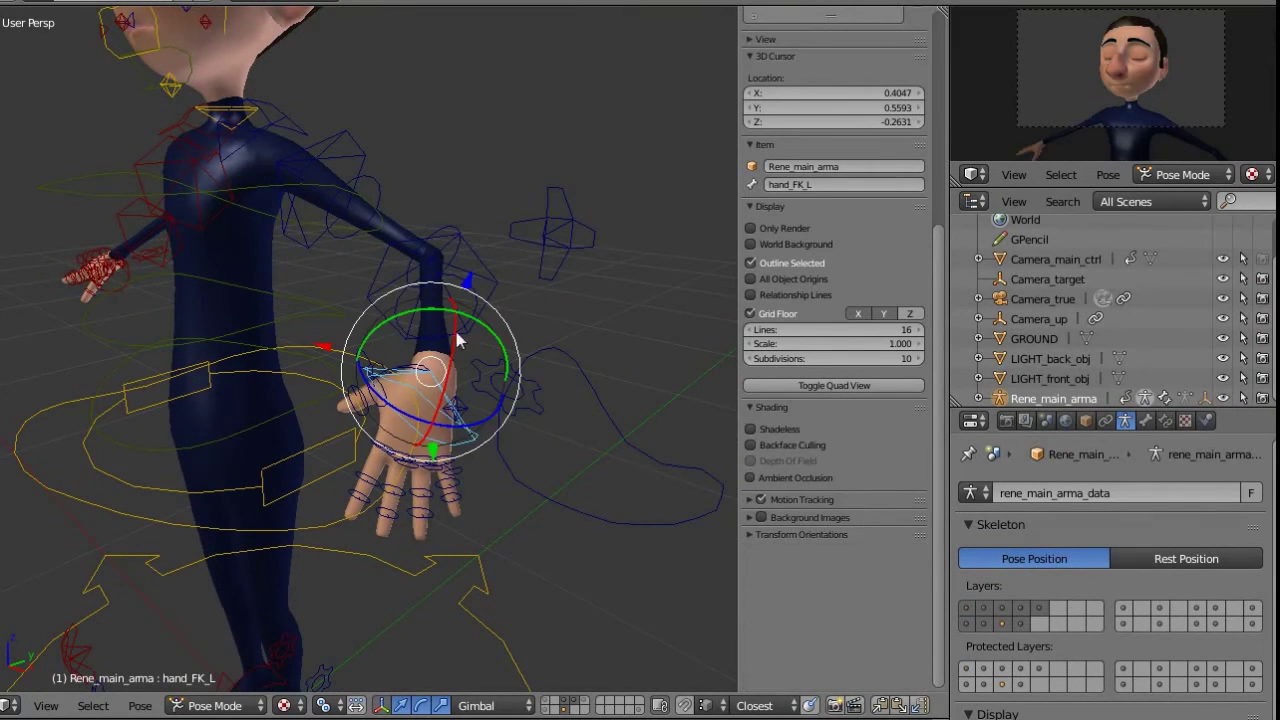
drag(456, 340, 455, 312)
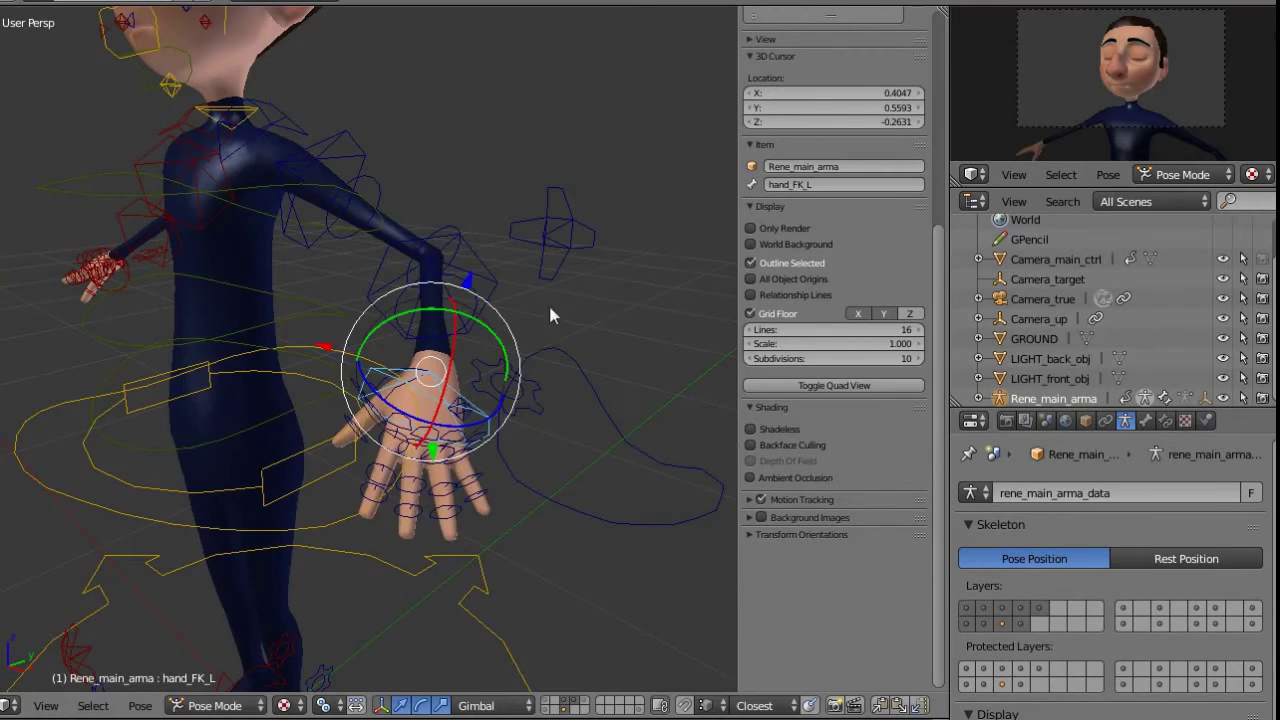
scroll(550, 316, down, 5)
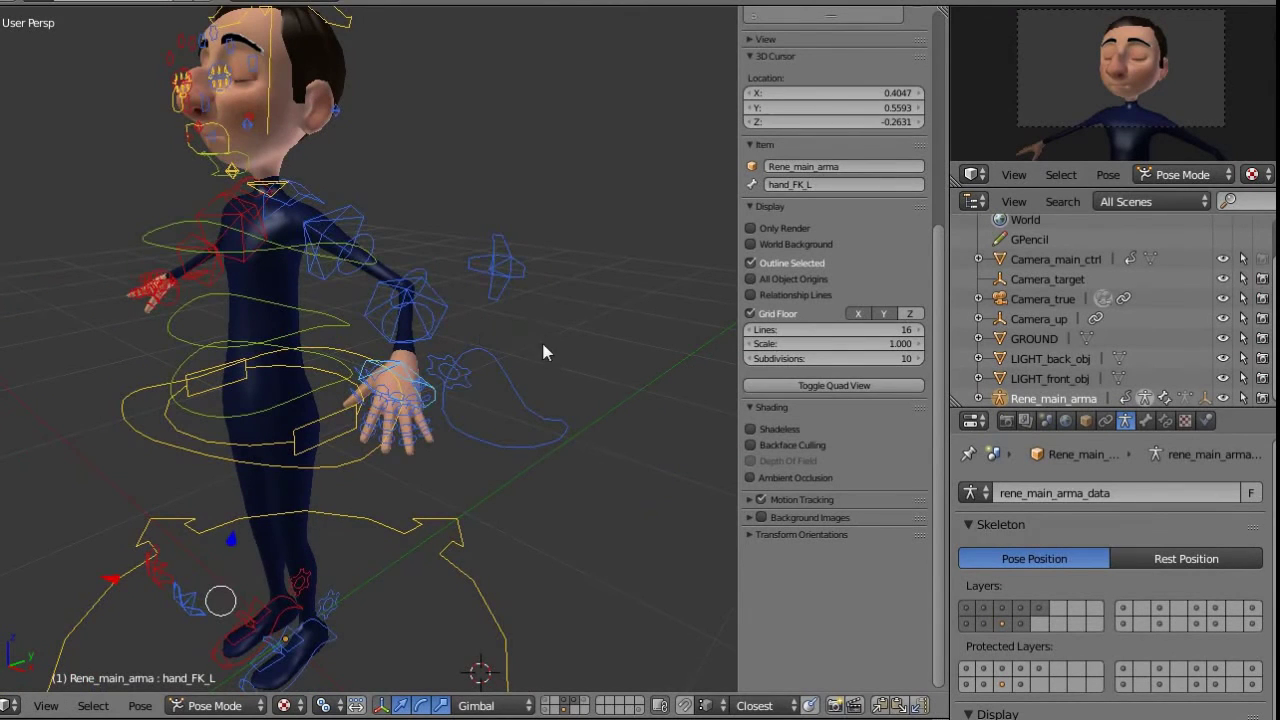
key(ctrl+z)
Set ForceOnVis to 0.000 on the left arm's IK/FK control
mouse_move(539, 322)
middle_down()
mouse_move(453, 364)
mouse_move(545, 302)
middle_up()
scroll(545, 302, up, 2)
right_click(559, 298)
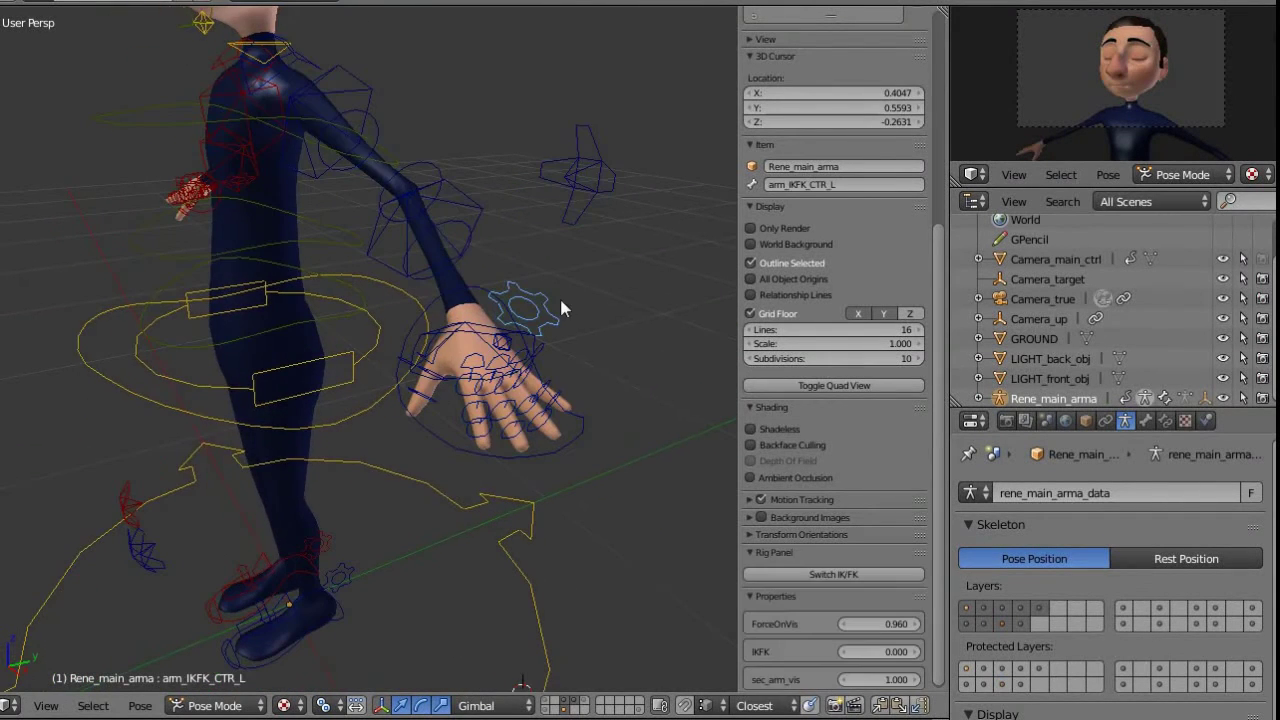
middle_drag(518, 456, 427, 376)
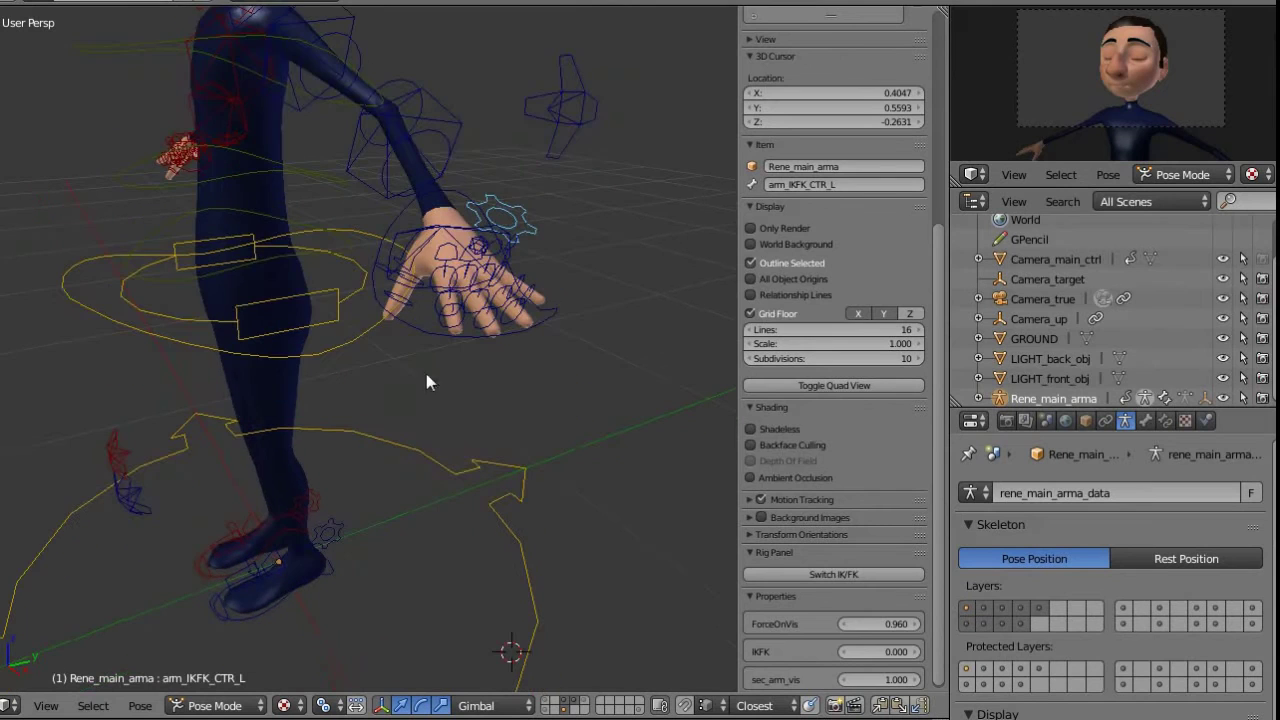
scroll(398, 237, up, 3)
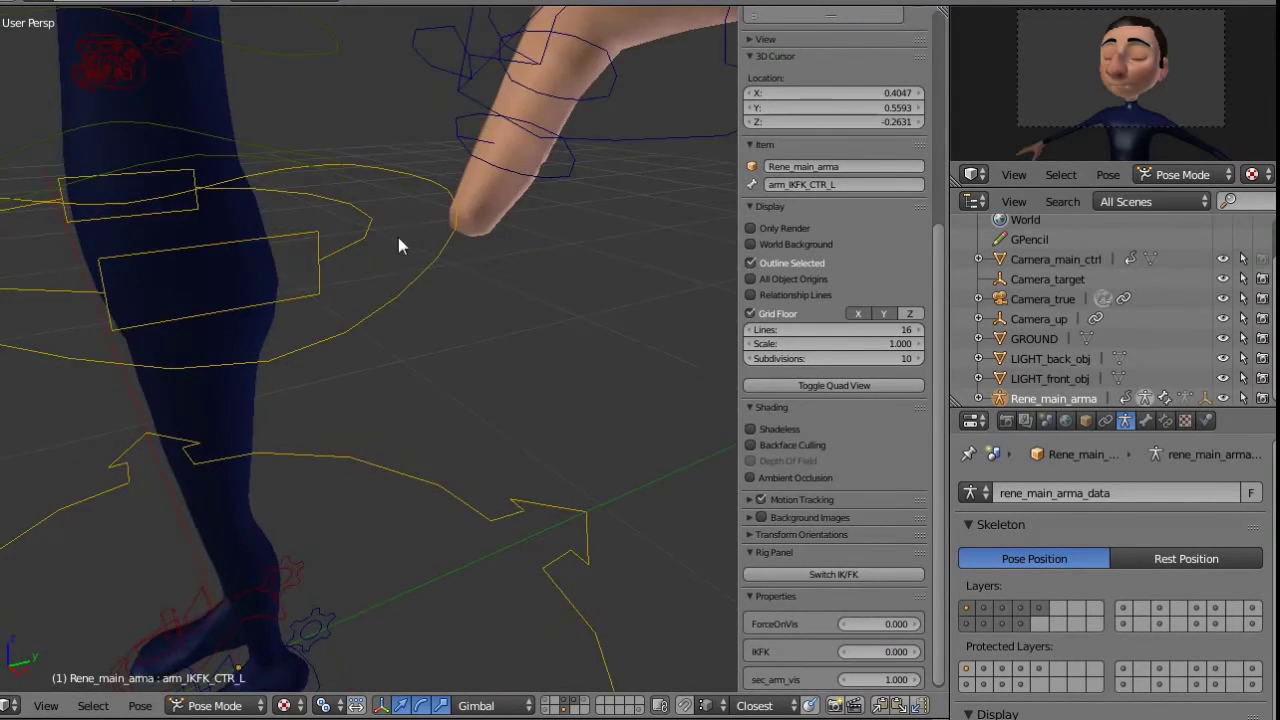
Try rotating the left hand's index to pinky finger controls together and undo the rotation
shift+middle_drag(398, 237, 354, 321)
scroll(400, 415, down, 2)
middle_drag(388, 421, 515, 364)
scroll(456, 369, up, 1)
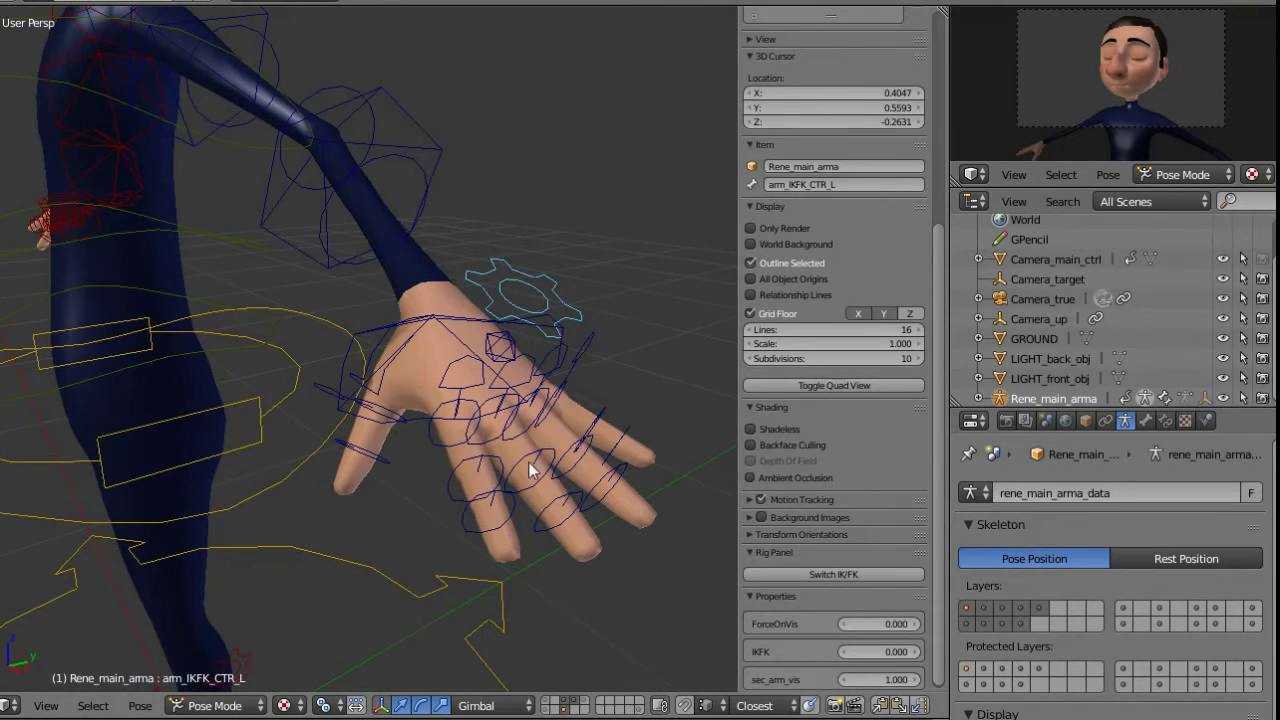
right_click(442, 375)
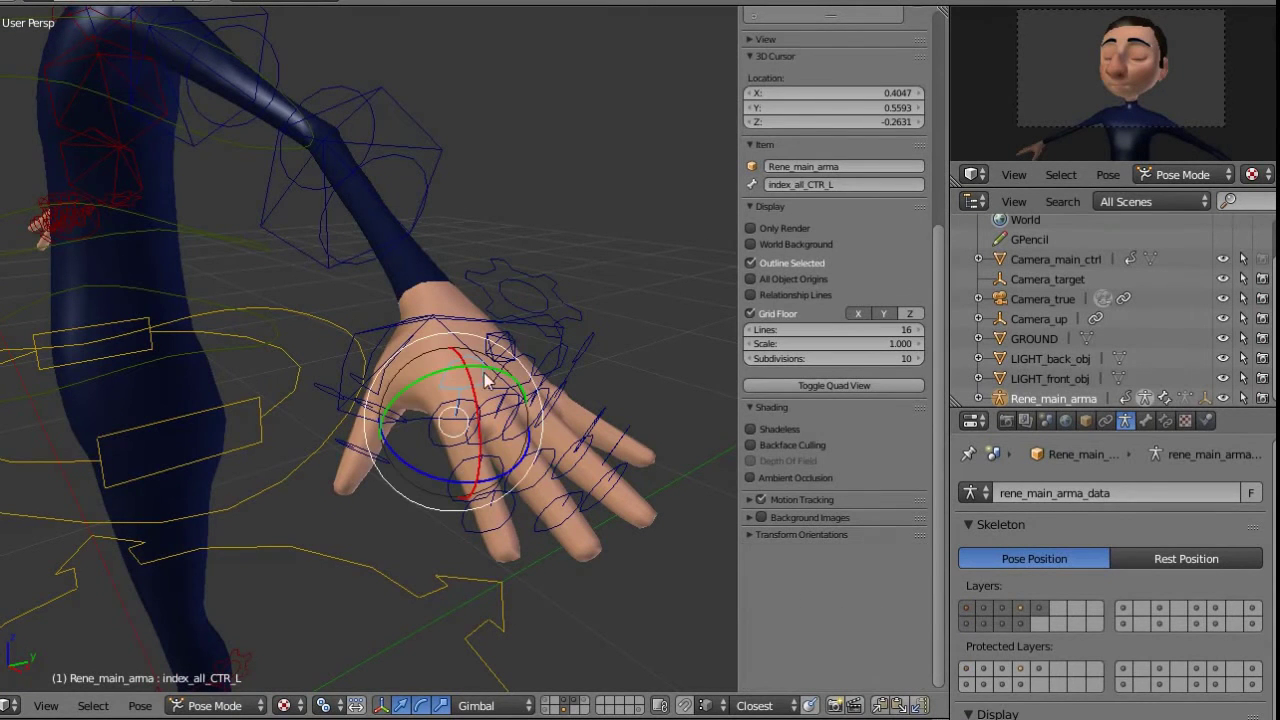
right_click(540, 360)
right_click(590, 340)
right_click(589, 338)
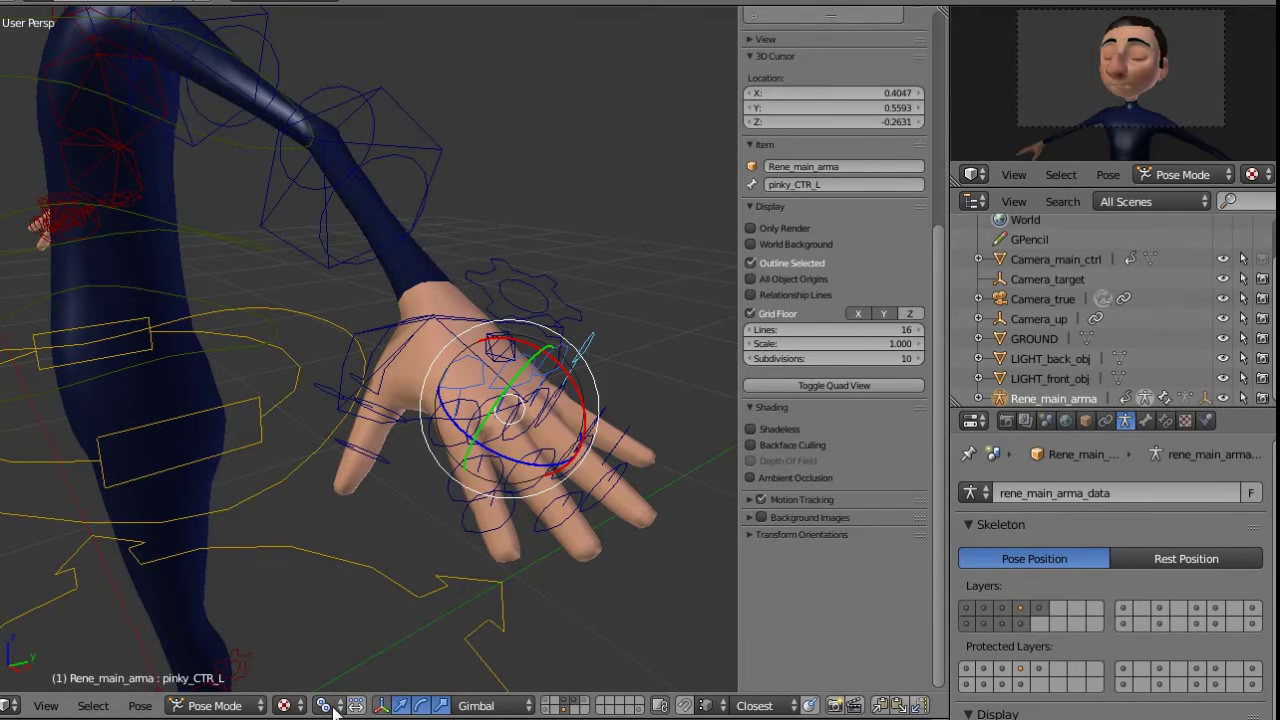
click(495, 706)
key(r)
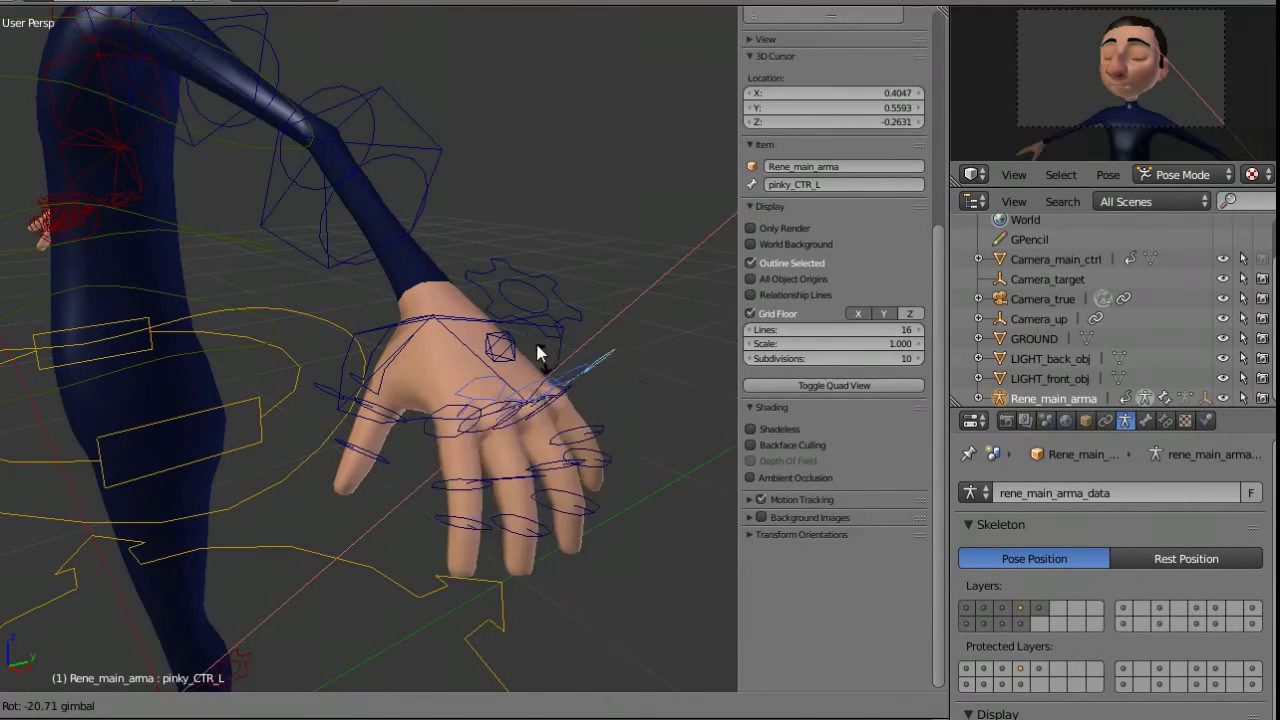
click(500, 390)
key(ctrl+z)
Try rotating the second joint control of the left index finger
right_click(451, 498)
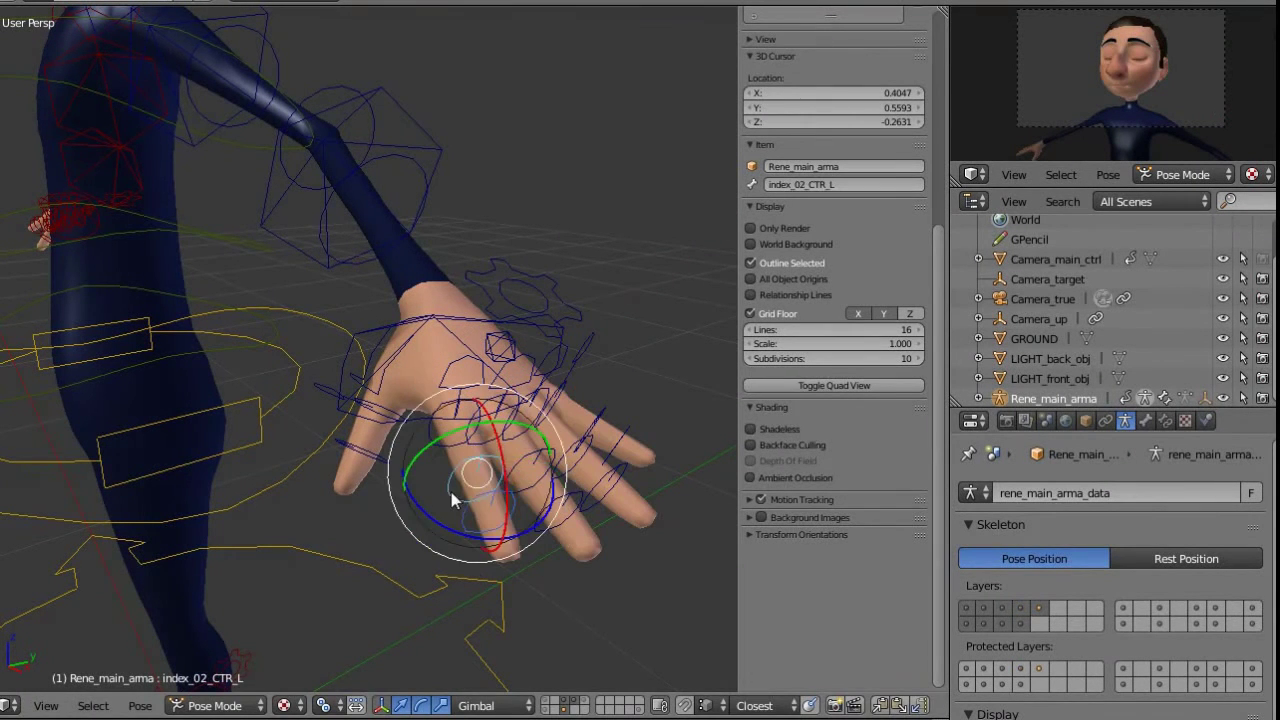
key(r)
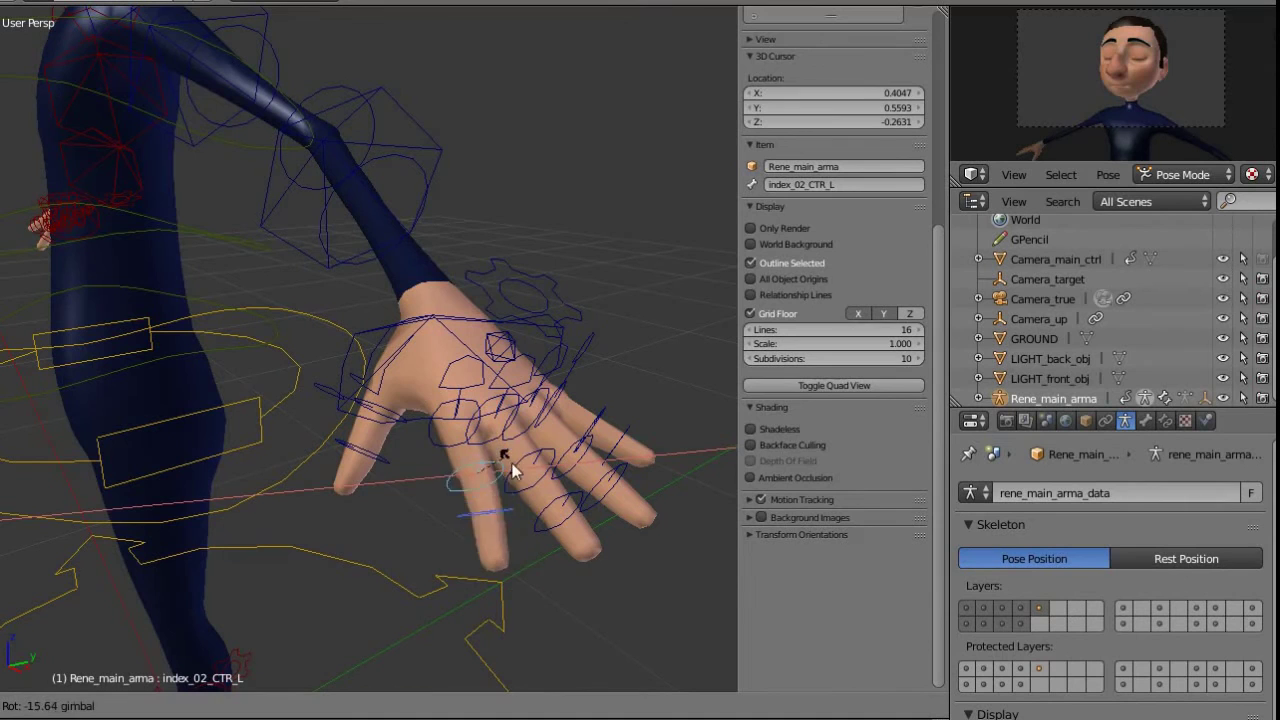
click(507, 482)
middle_drag(510, 470, 397, 456)
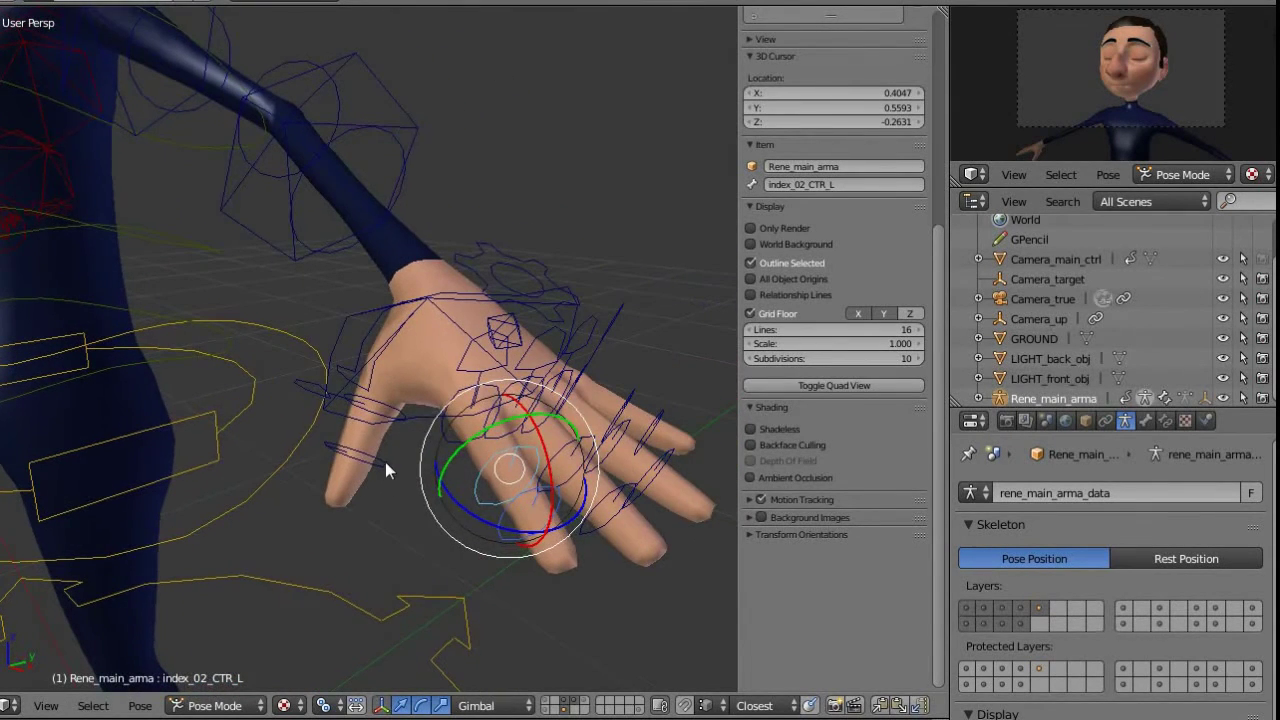
Try bending the left thumb with the thumb_02_CTR_L control
right_click(385, 462)
key(r)
click(405, 383)
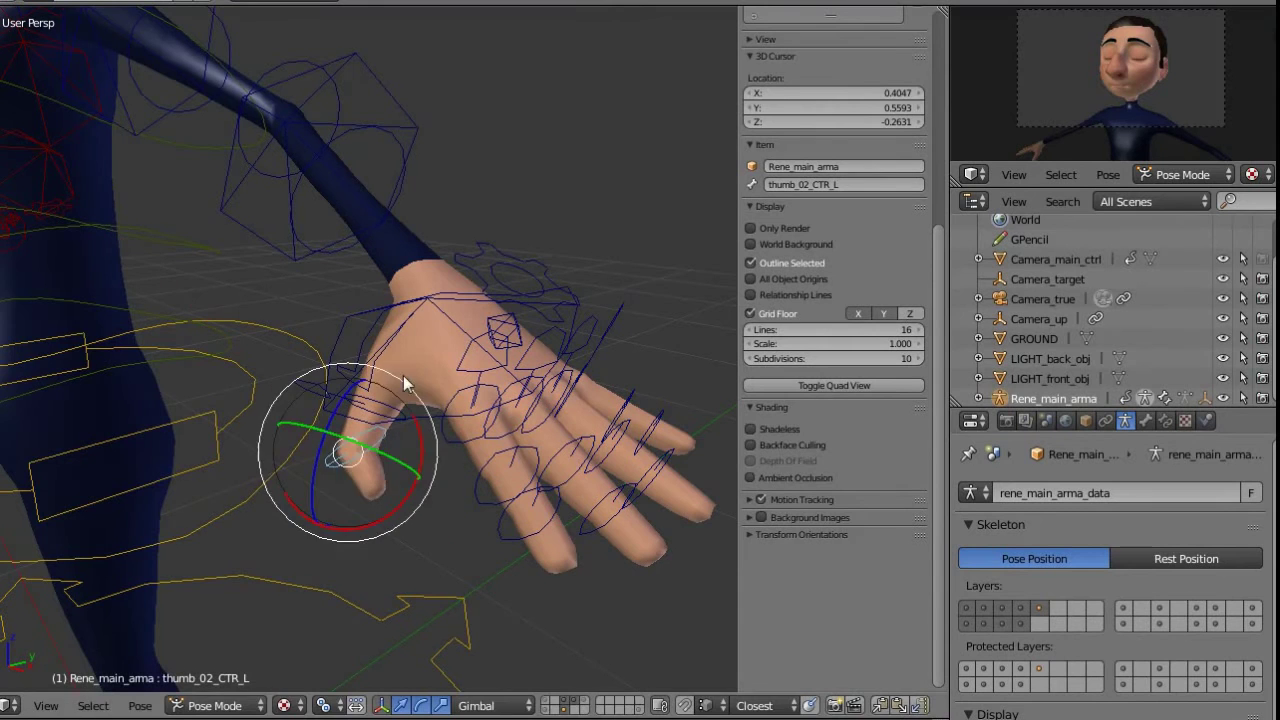
Rotate the base of the left thumb with the thumb_00_CTR_L control
middle_drag(369, 390, 447, 363)
mouse_move(455, 385)
mouse_down()
mouse_move(443, 368)
mouse_move(473, 392)
mouse_move(457, 378)
mouse_up()
middle_drag(457, 376, 604, 336)
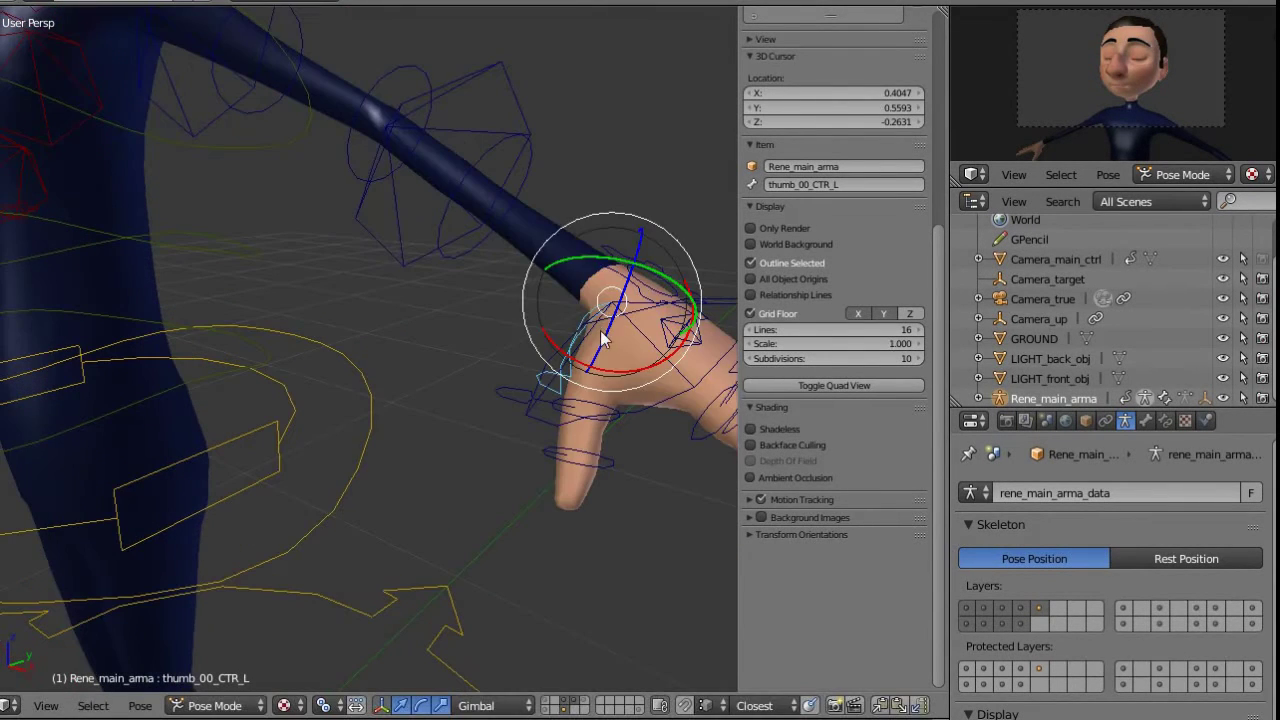
drag(604, 336, 551, 374)
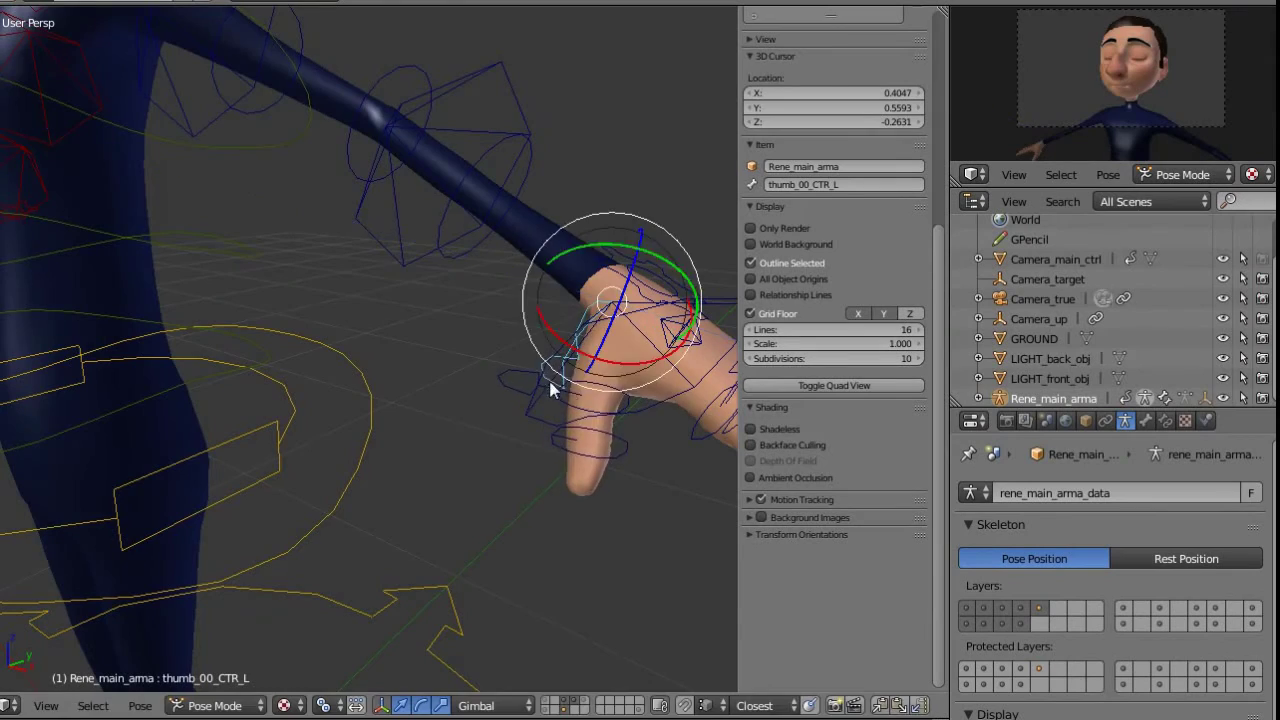
Move the left hand's palm_out_CTR_L control around to try out how it deforms the palm
middle_drag(551, 374, 371, 366)
right_click(399, 360)
key(KP_Decimal)
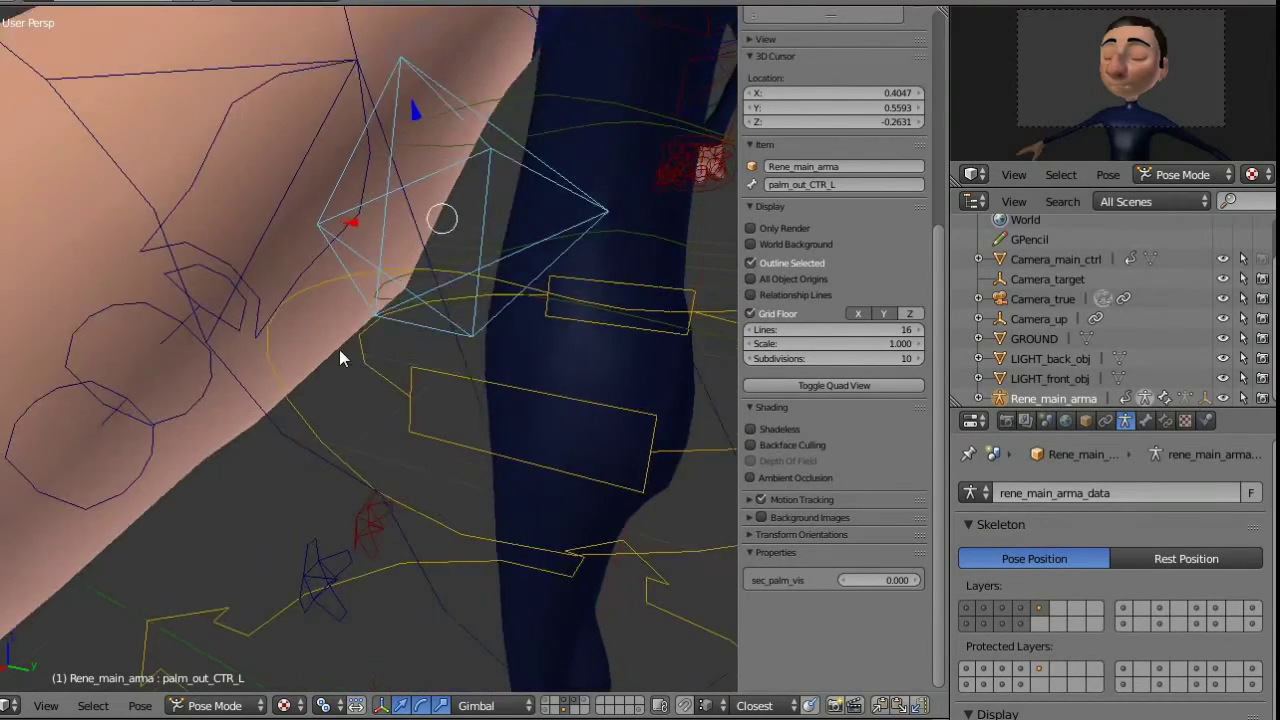
scroll(353, 361, down, 6)
scroll(320, 368, down, 3)
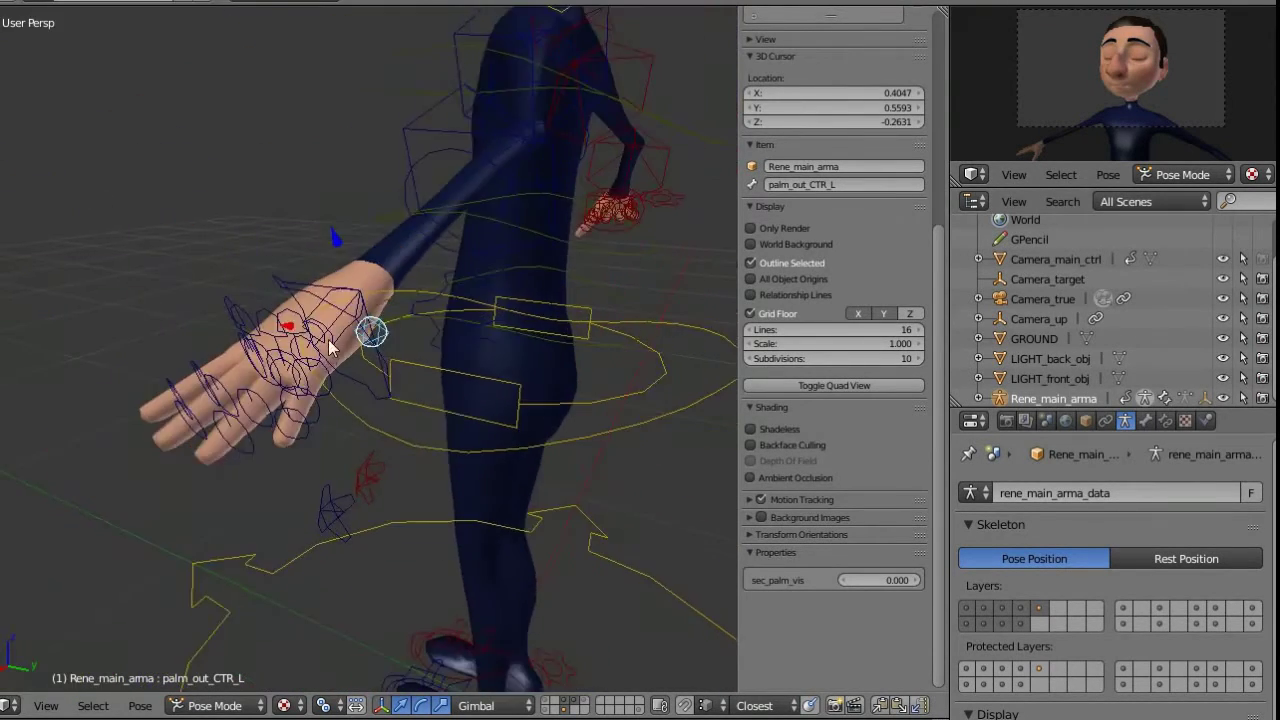
middle_drag(328, 346, 420, 311)
scroll(412, 306, up, 1)
drag(343, 231, 363, 380)
key(g)
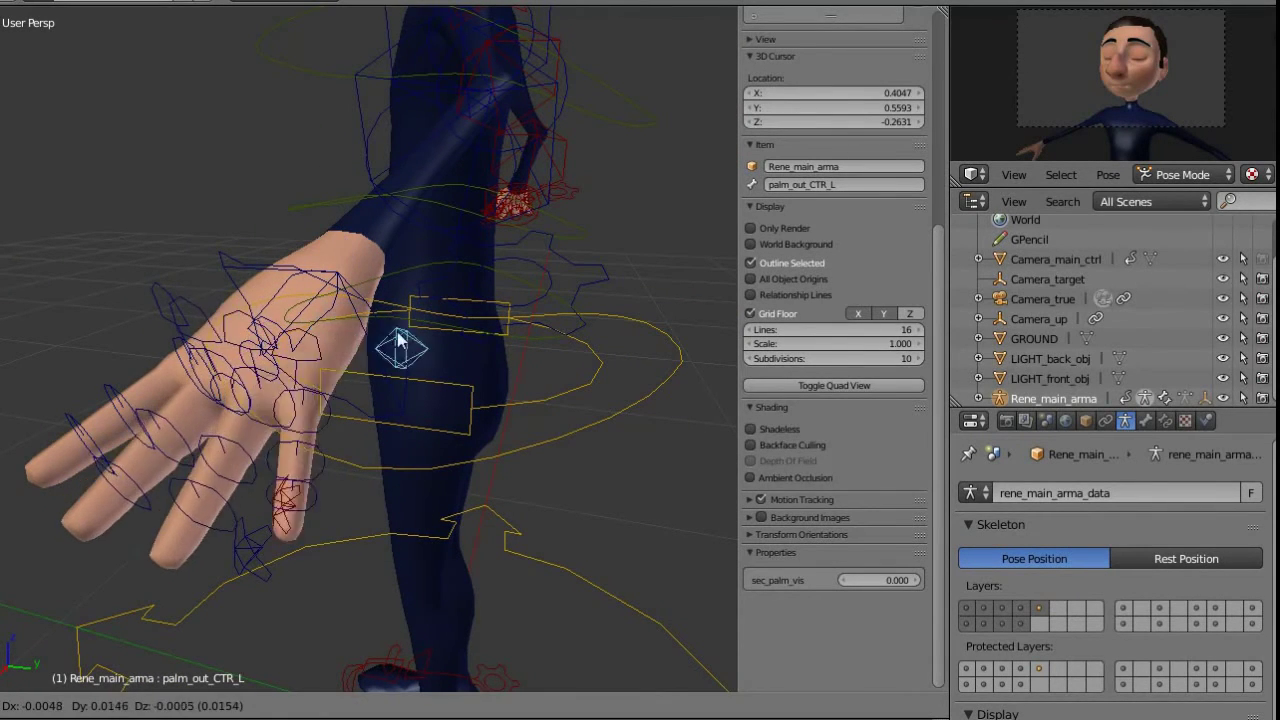
click(367, 358)
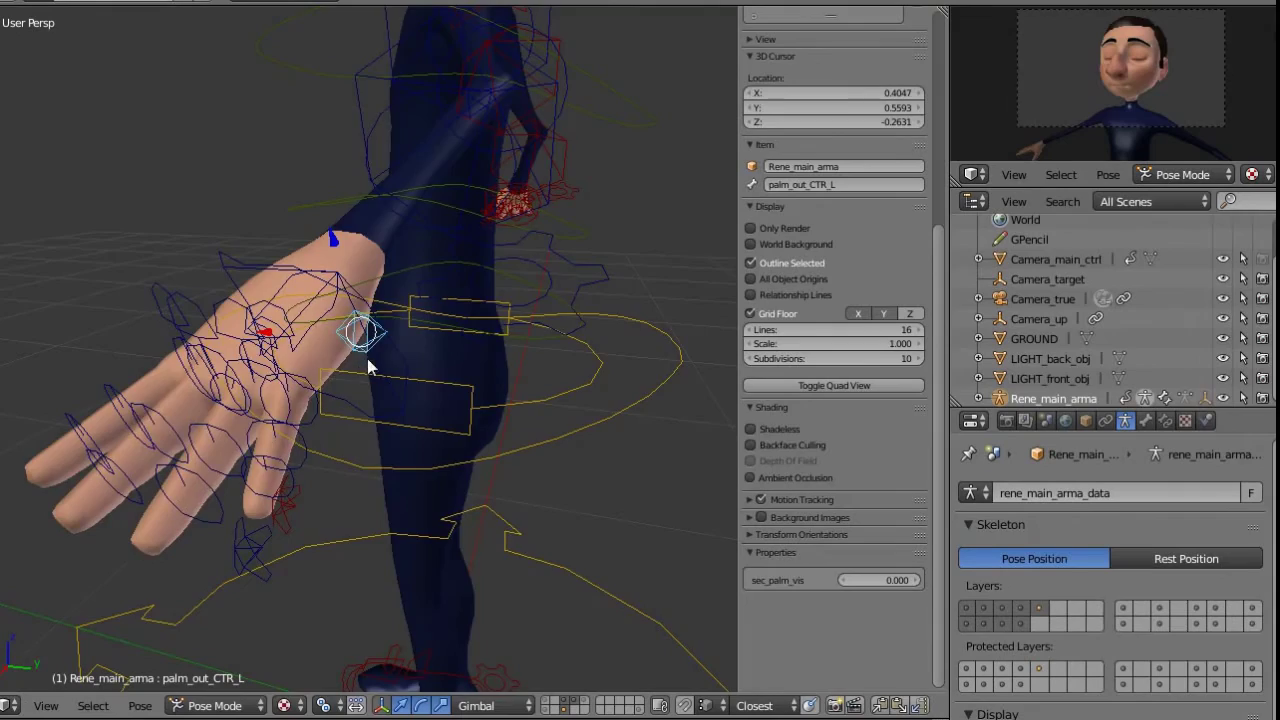
middle_drag(367, 358, 512, 315)
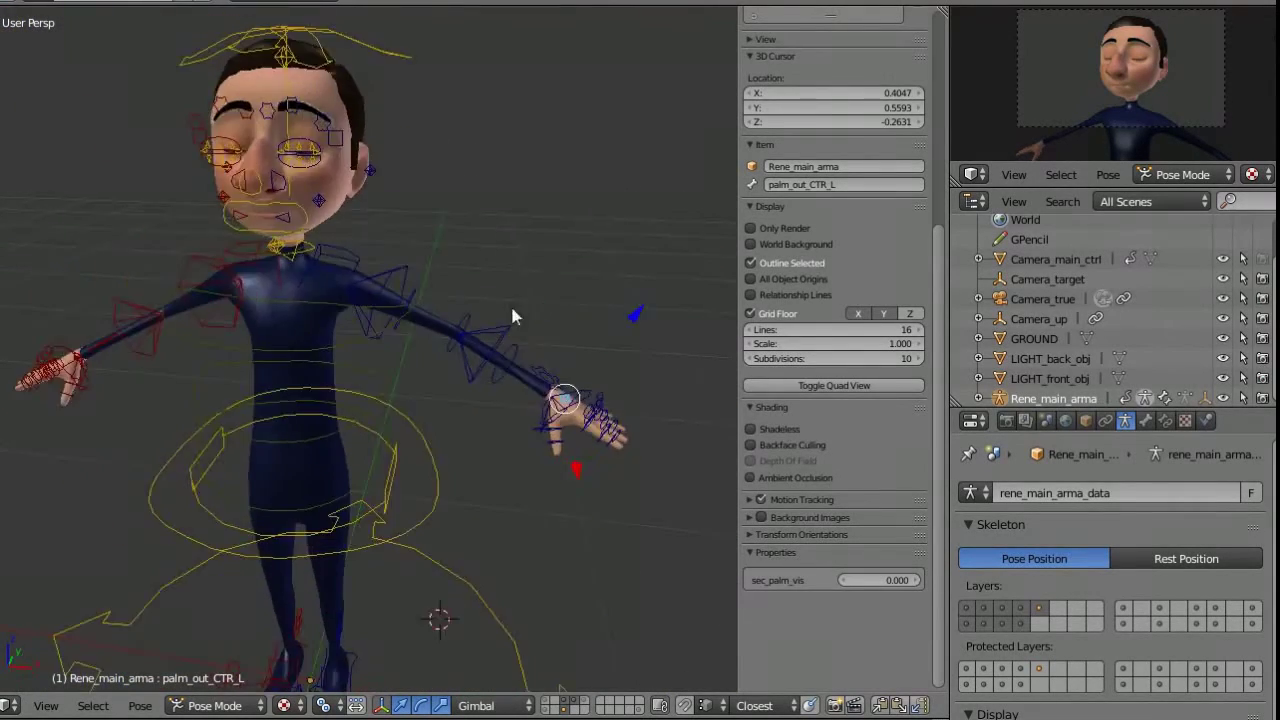
Try stretching the lower part of the head by moving the stretch_head_bottom_CTR control
scroll(510, 312, up, 3)
shift+middle_drag(401, 254, 436, 324)
scroll(482, 320, up, 3)
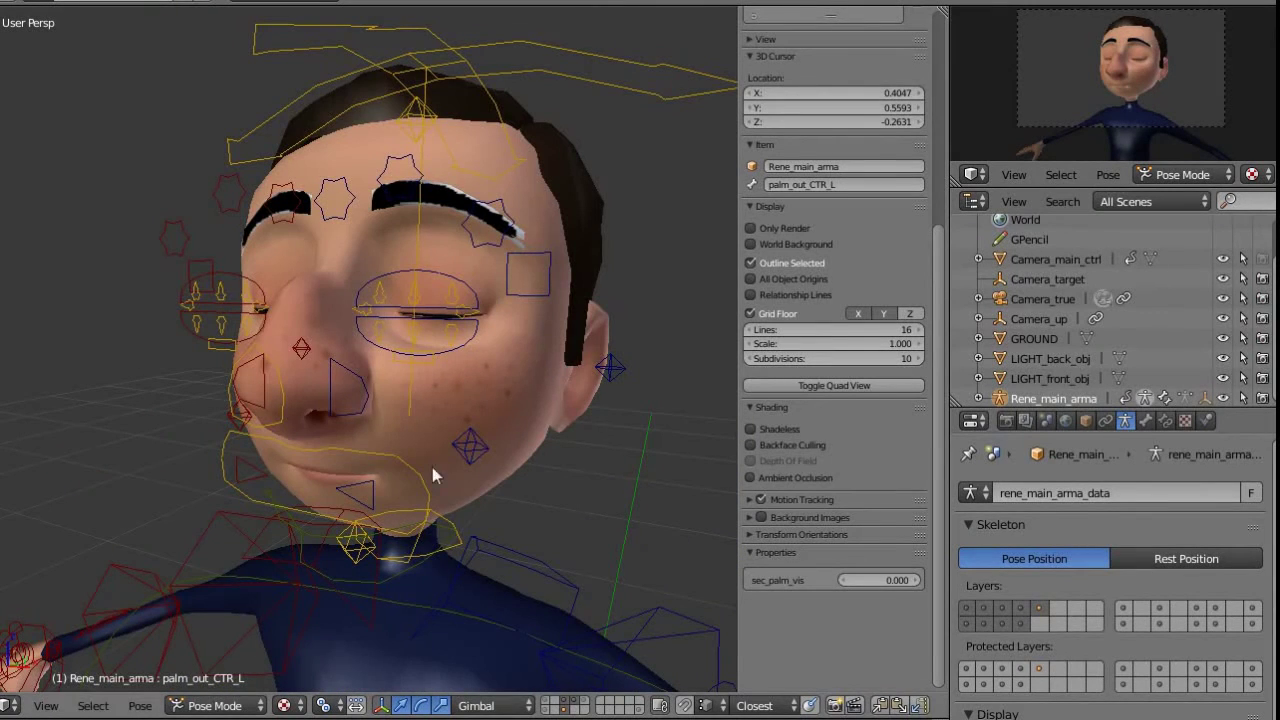
middle_drag(441, 479, 234, 581)
key(g)
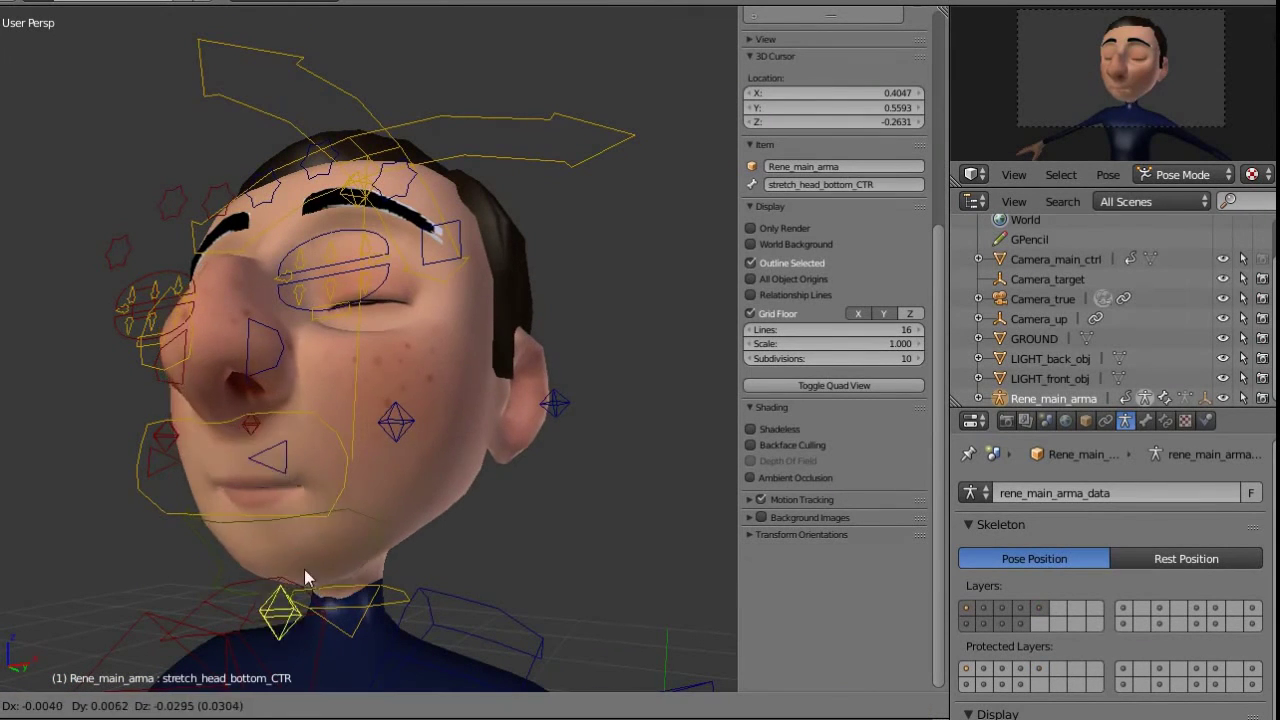
click(308, 541)
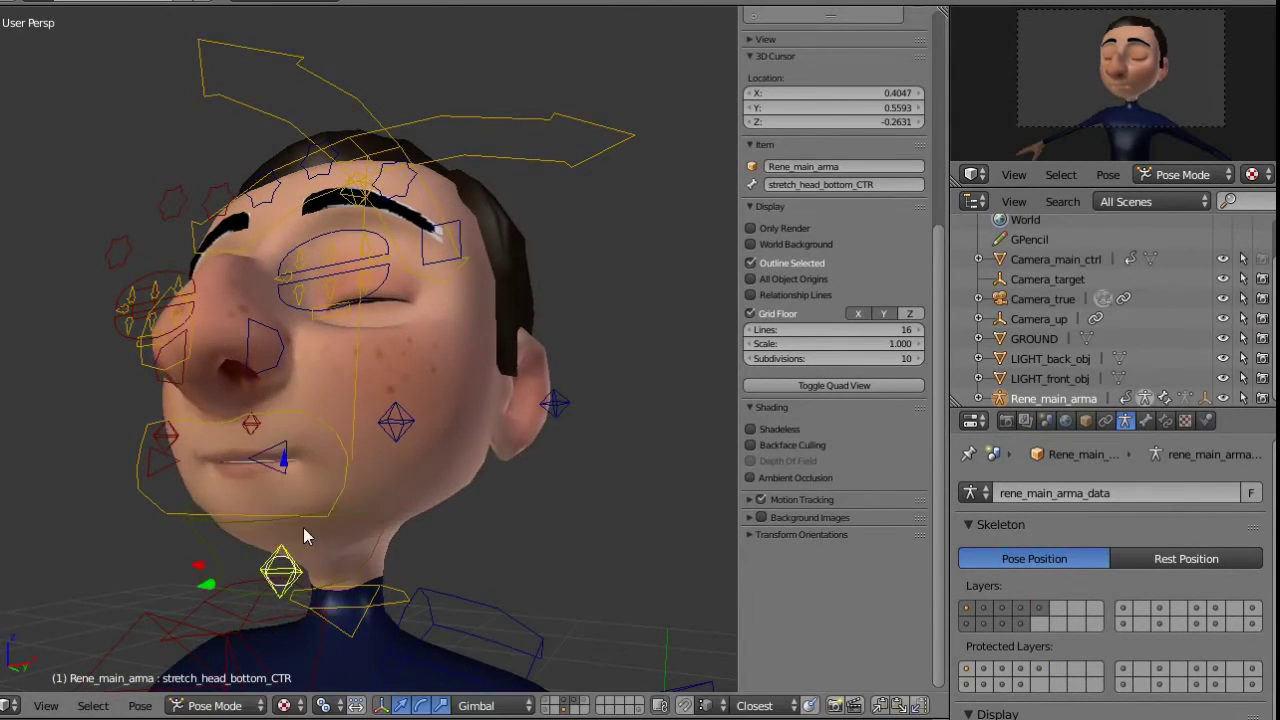
middle_drag(303, 527, 288, 581)
key(g)
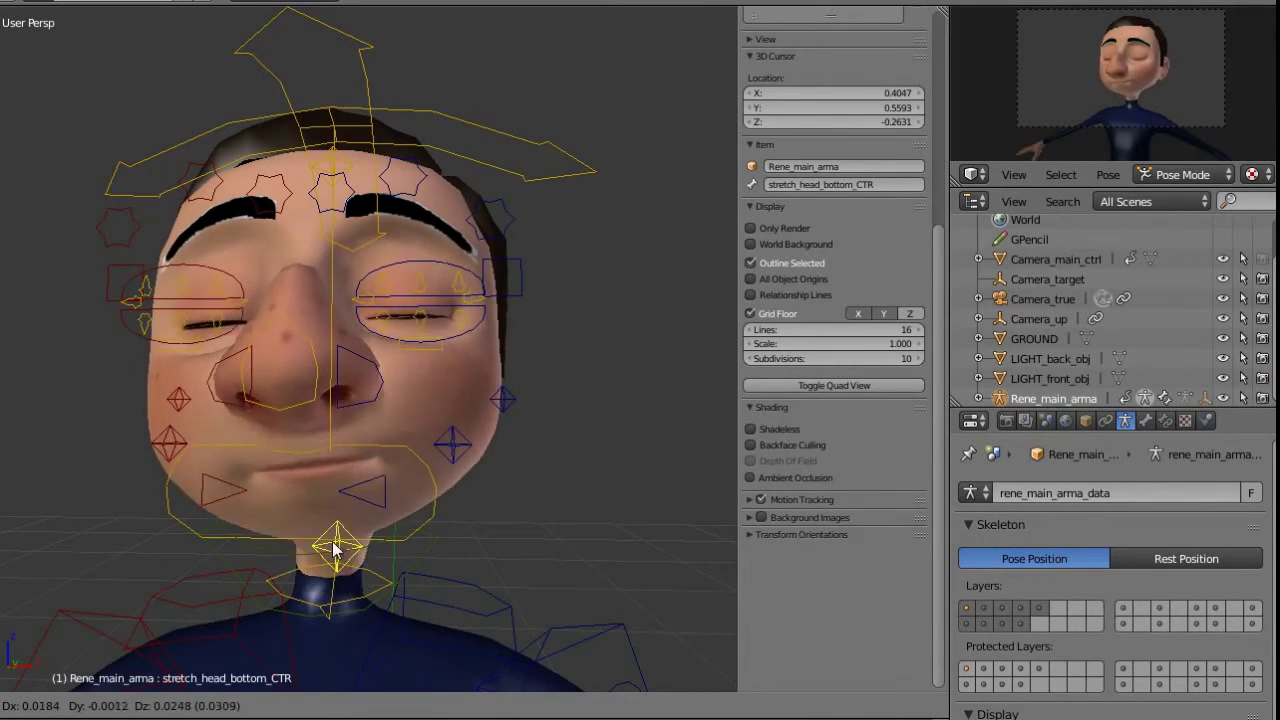
right_click(338, 565)
Try opening the mouth by rotating the m_jaw_C control, and undo the rotation
middle_drag(388, 515, 362, 503)
middle_drag(267, 574, 210, 560)
right_click(217, 550)
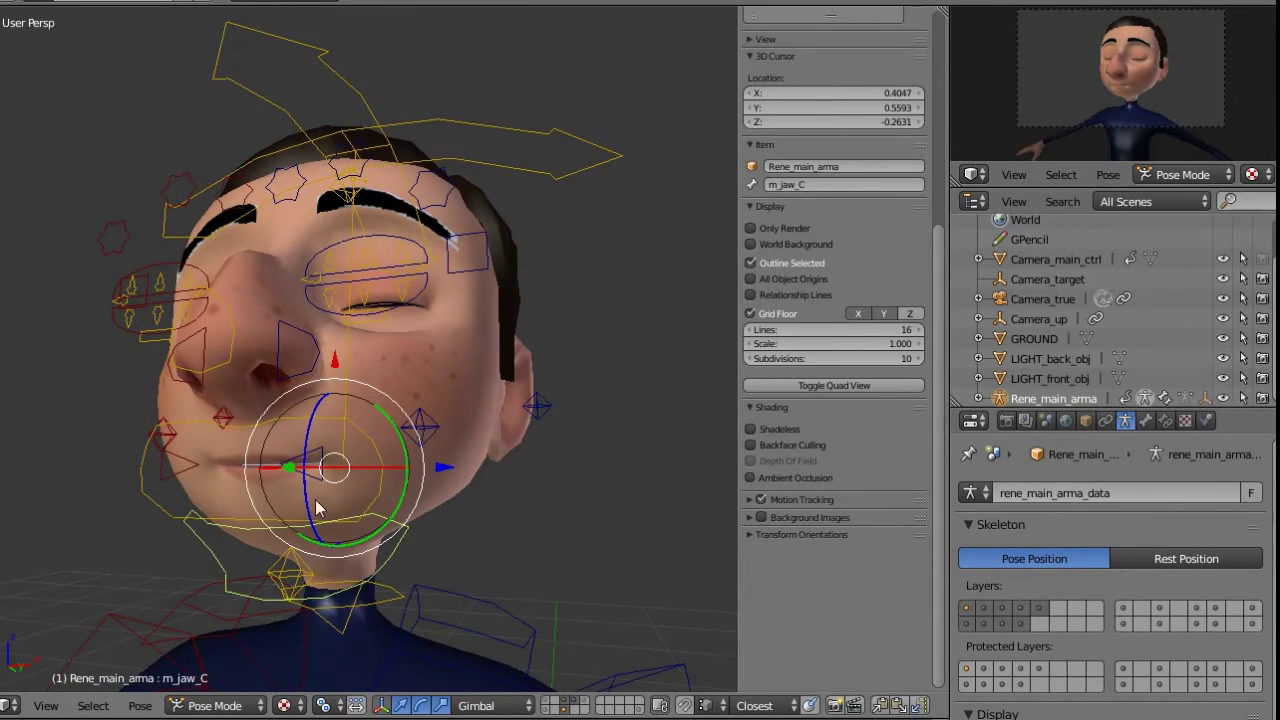
drag(304, 481, 308, 503)
key(ctrl+z)
middle_drag(384, 477, 402, 460)
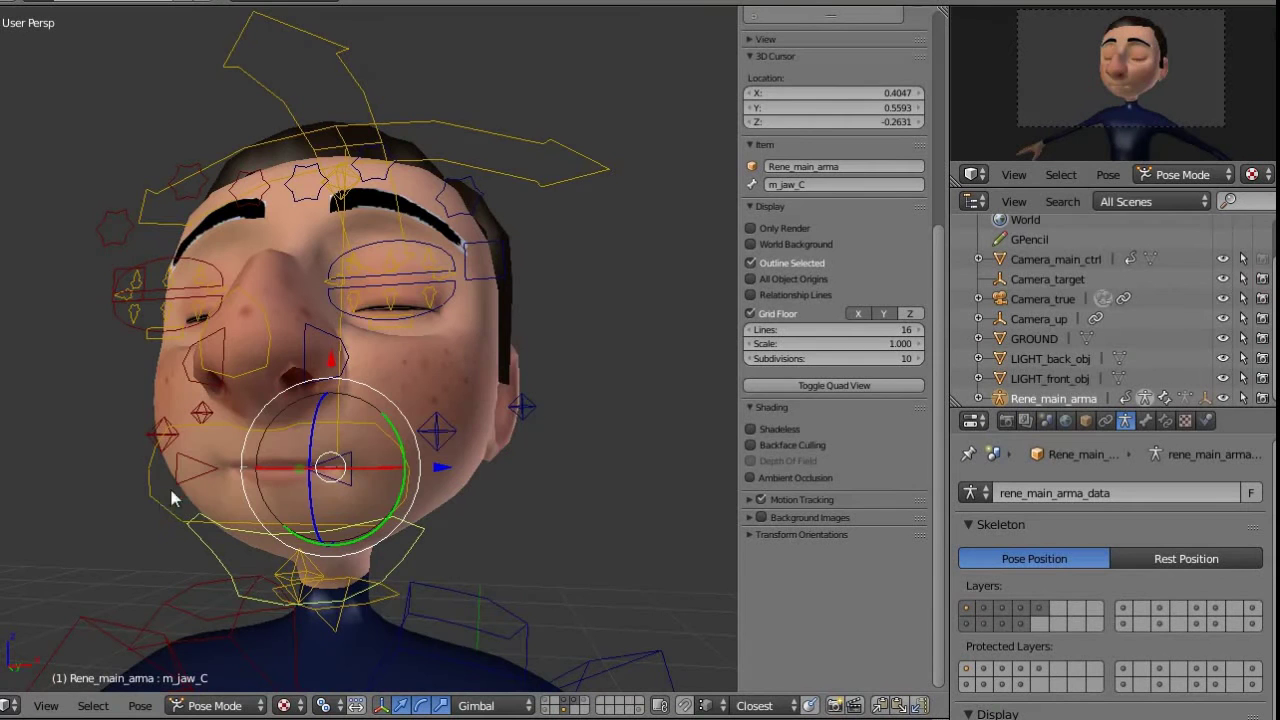
Try moving the left and right mouth corners with the lips_corner_CTR_L and lips_corner_CTR_R controls
right_click(180, 480)
right_click(345, 468)
key(g)
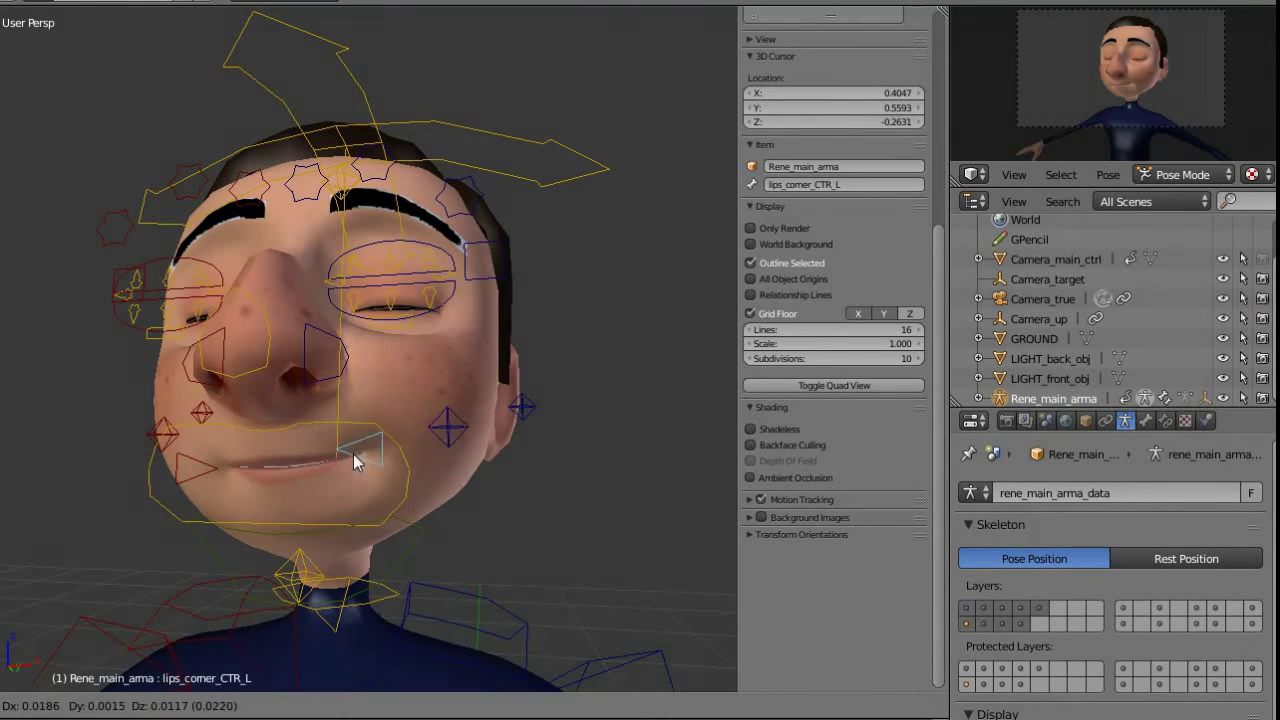
right_click(350, 458)
right_click(190, 484)
key(g)
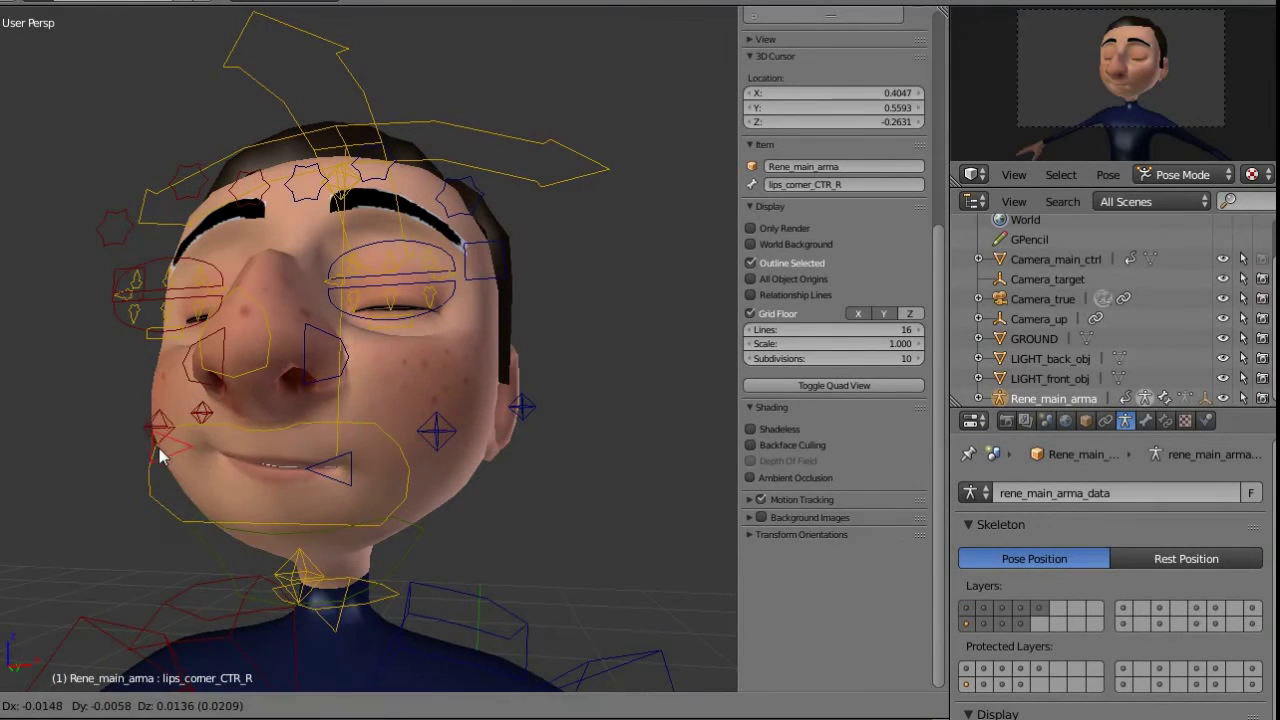
click(175, 500)
Try moving the whole mouth with the lips_main_CTR_C control, both freely and along the Y axis
middle_drag(476, 471, 460, 446)
right_click(443, 486)
key(g)
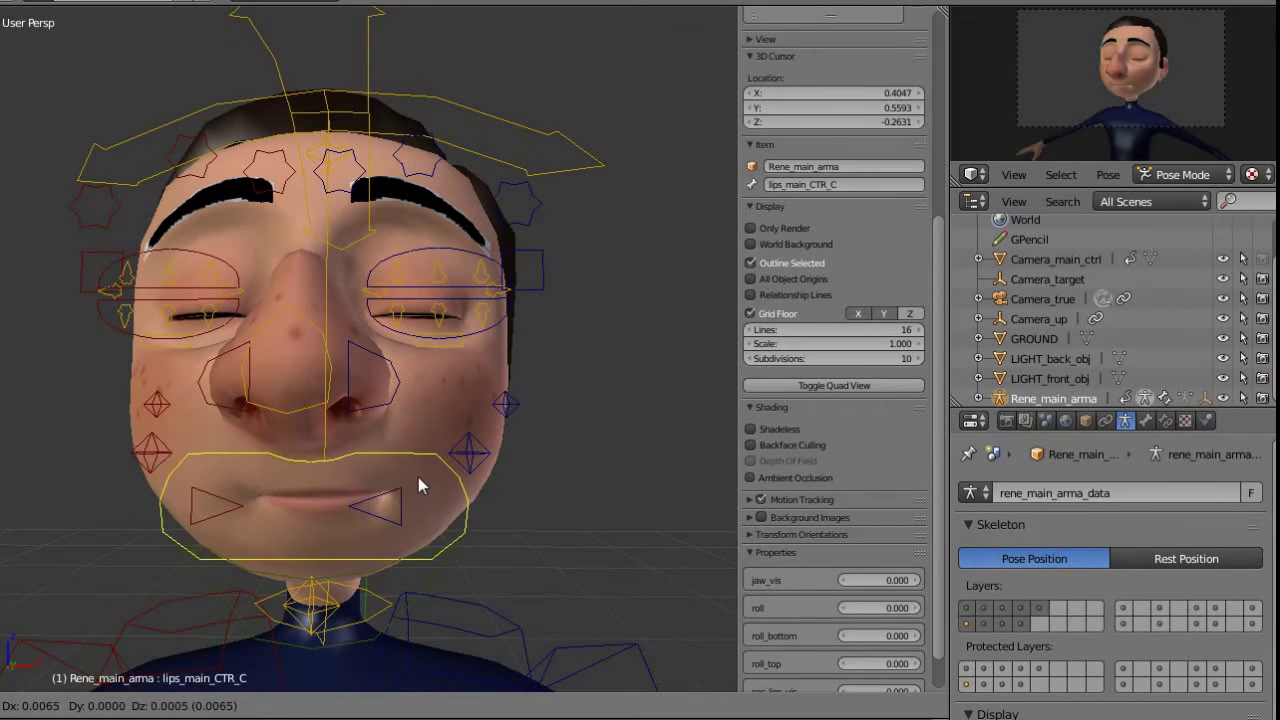
click(411, 466)
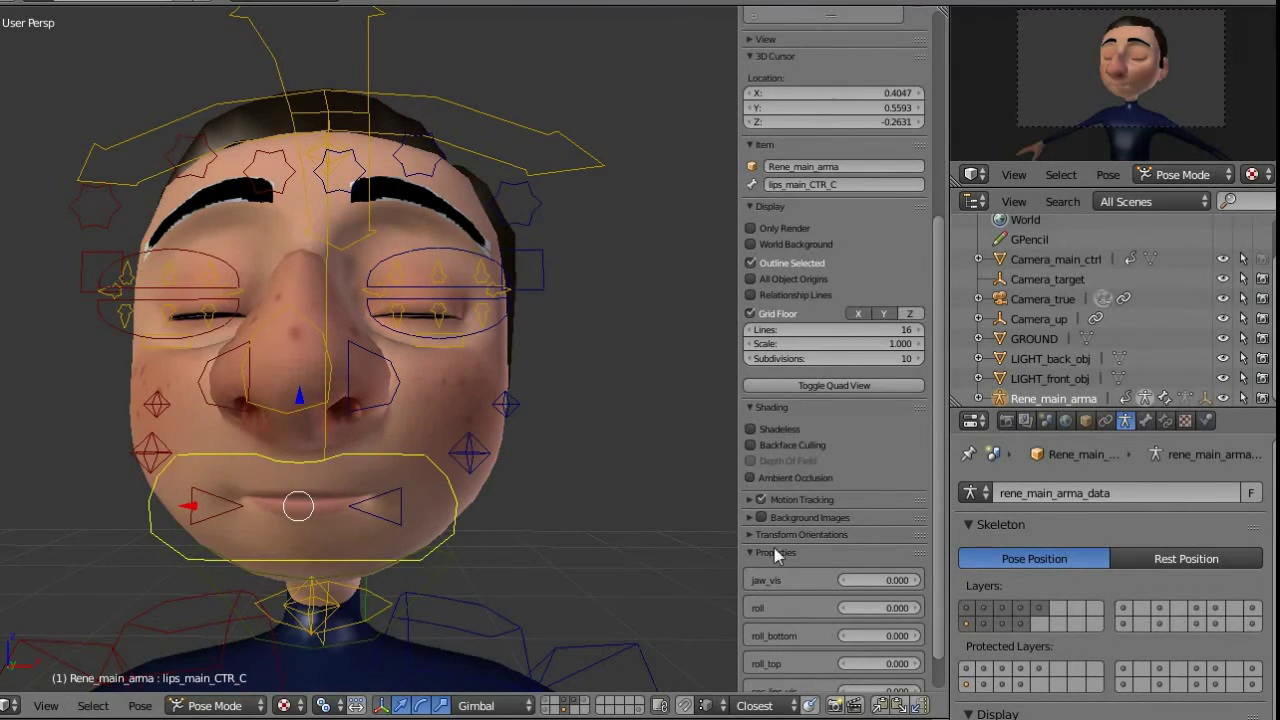
middle_drag(400, 500, 430, 450)
key(g)
key(y)
click(121, 478)
Try changing the roll property of the lips_main_CTR_C control, and undo the changes
middle_drag(591, 478, 395, 456)
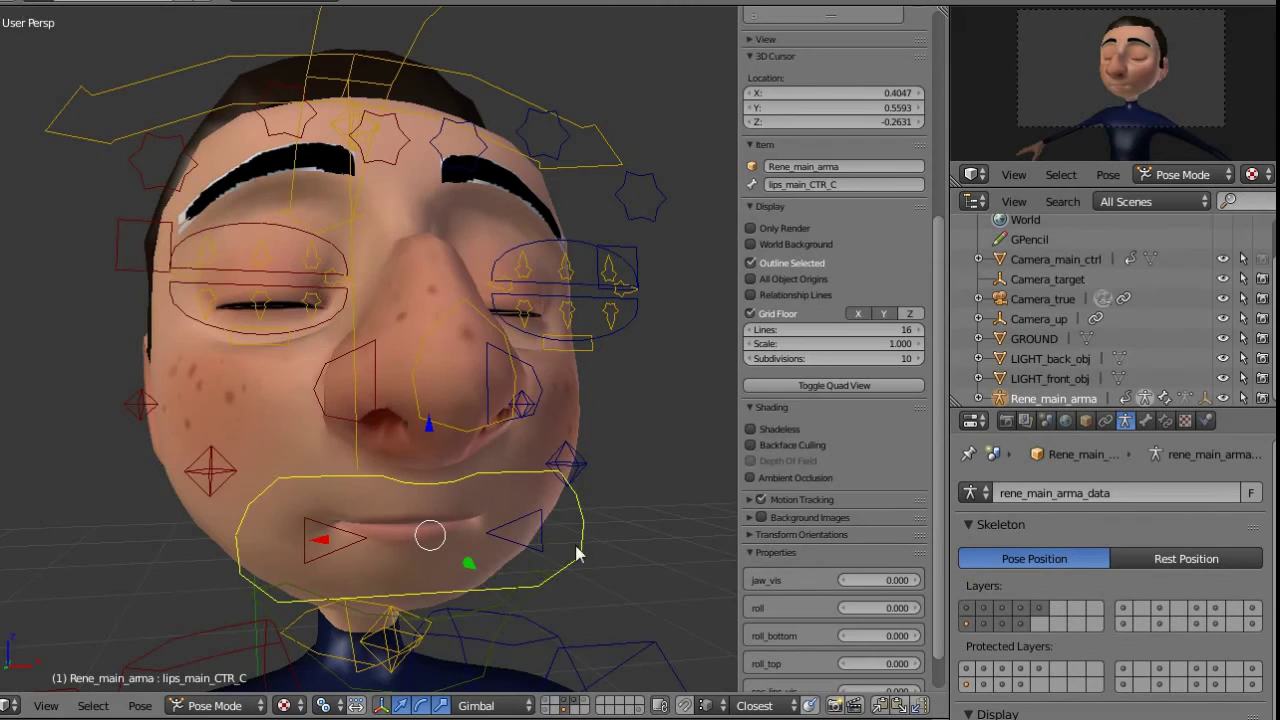
scroll(838, 563, down, 2)
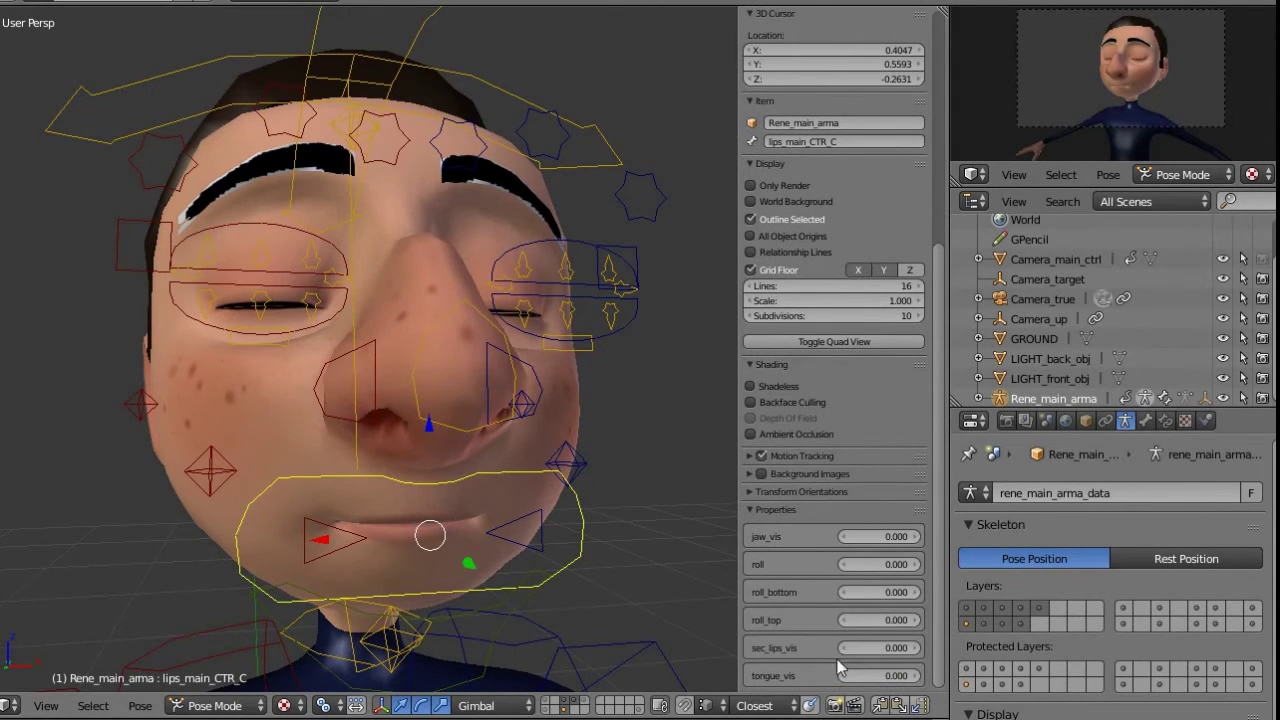
middle_drag(449, 524, 480, 400)
drag(889, 562, 956, 631)
key(ctrl+z)
key(ctrl+z)
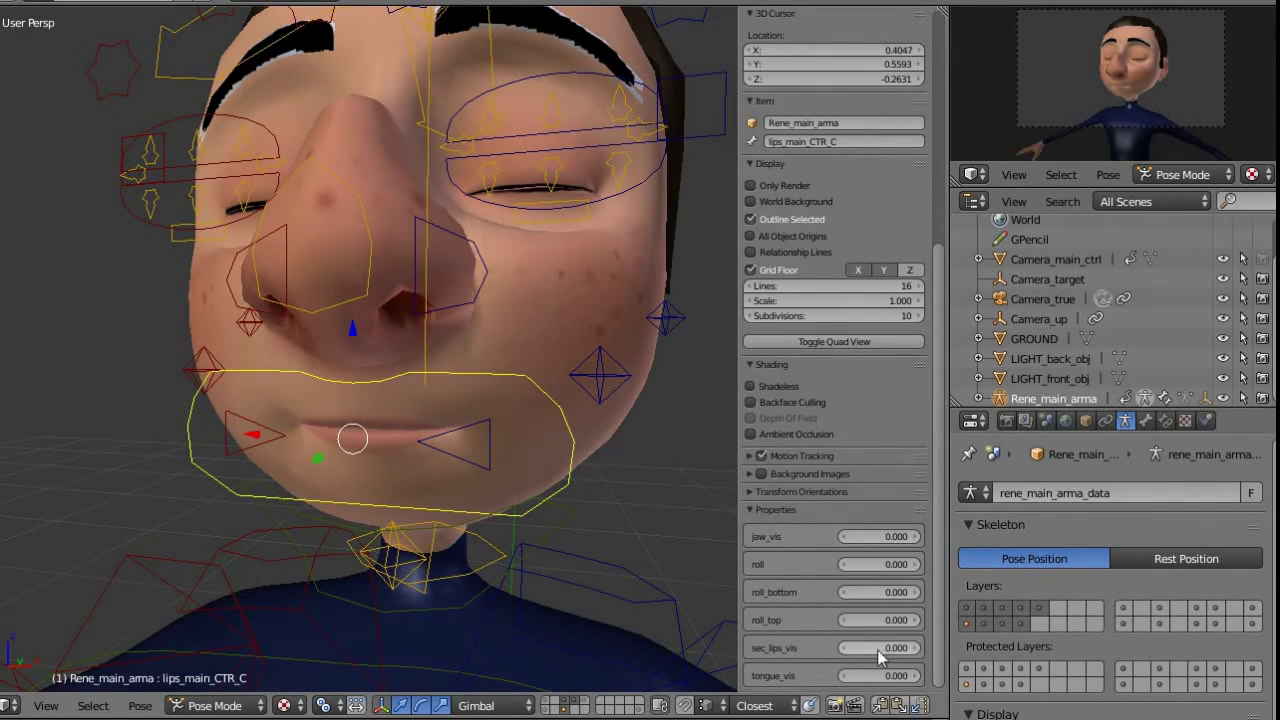
Show the secondary lip controls by raising sec_lips_vis on the lips_main_CTR_C control to 1.000
middle_drag(565, 575, 534, 543)
right_click(531, 541)
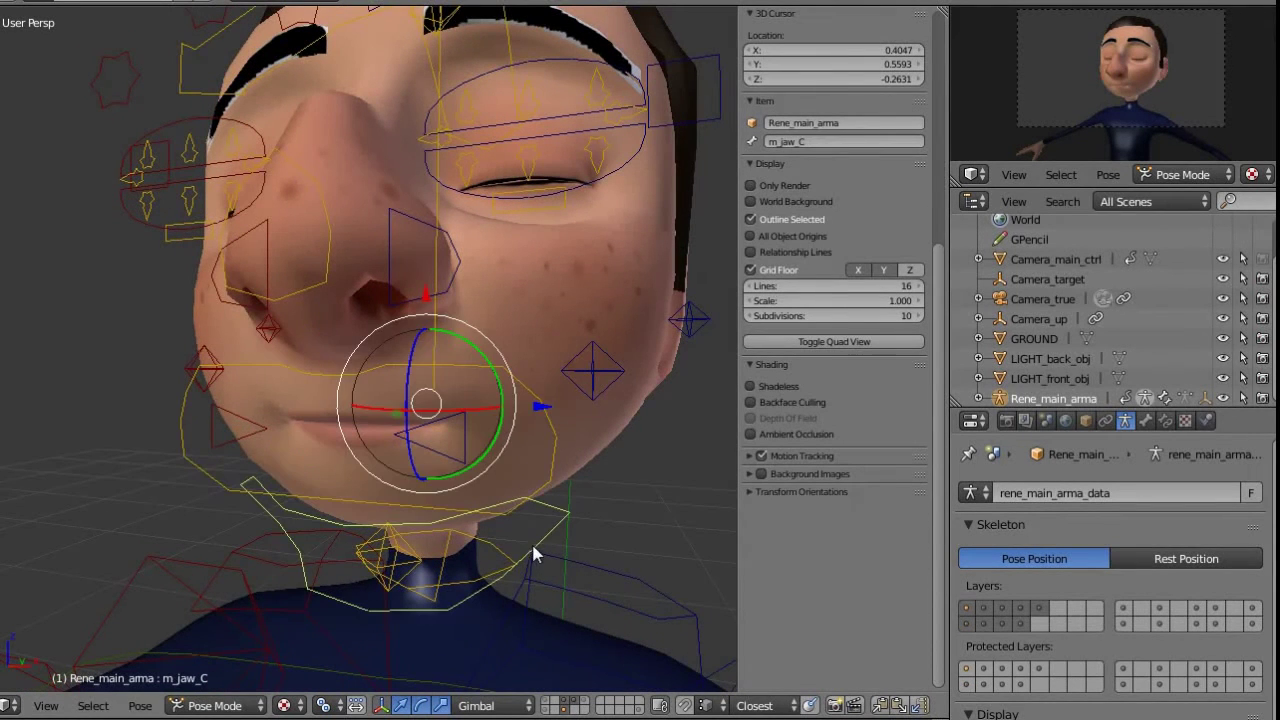
right_click(549, 464)
drag(870, 655, 946, 648)
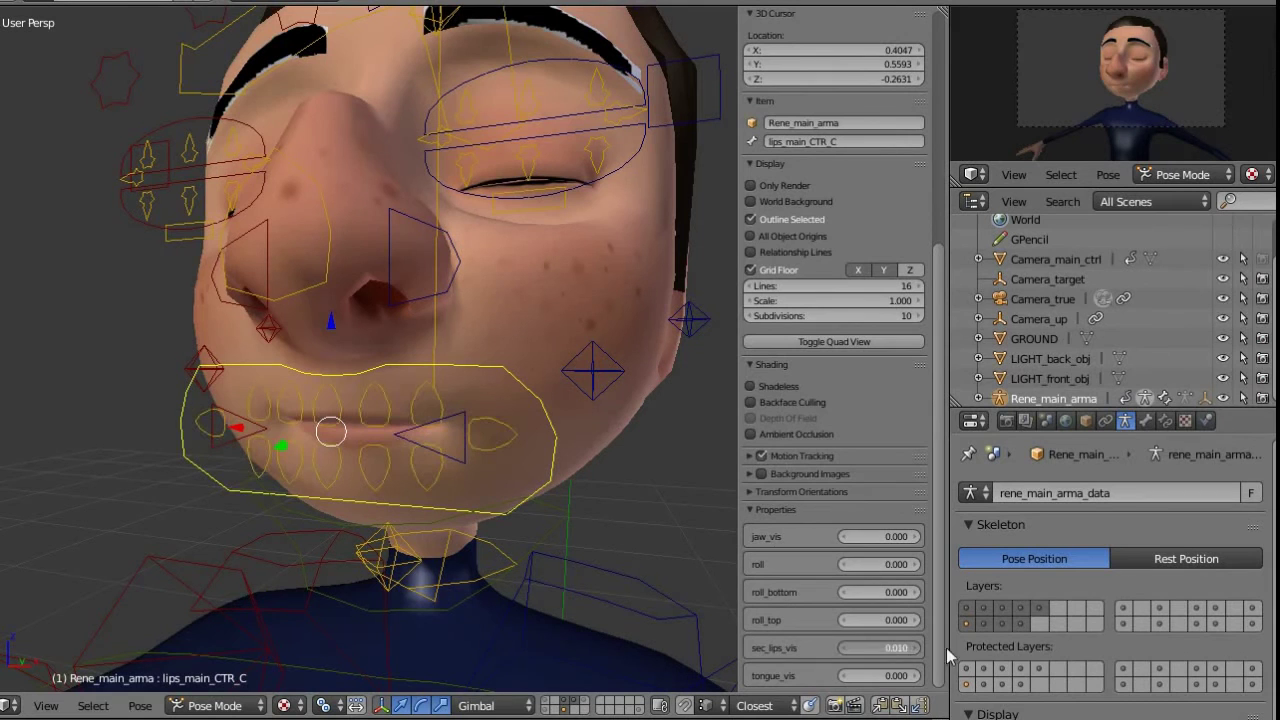
Try moving the secondary lip controls one by one, from lips_secCorner_CTR_L along the upper lip to lips_secTopCen_CTR_C
right_click(499, 448)
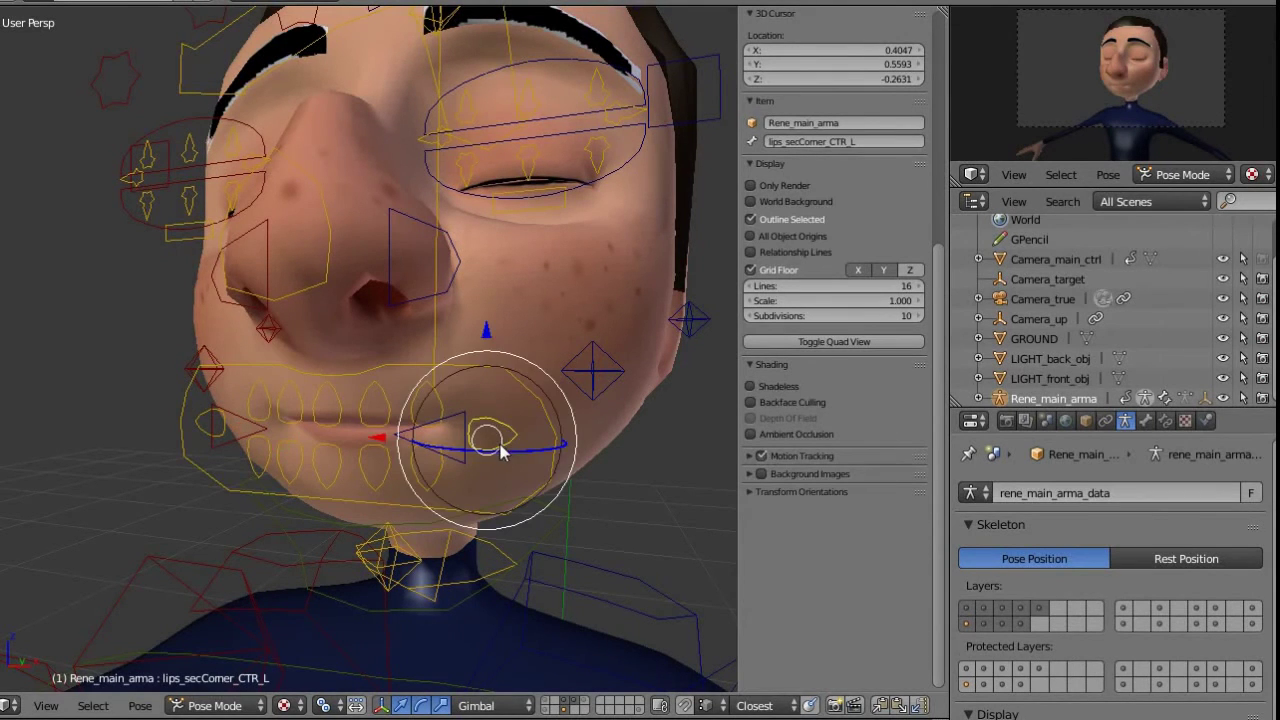
key(g)
right_click(441, 399)
right_click(443, 396)
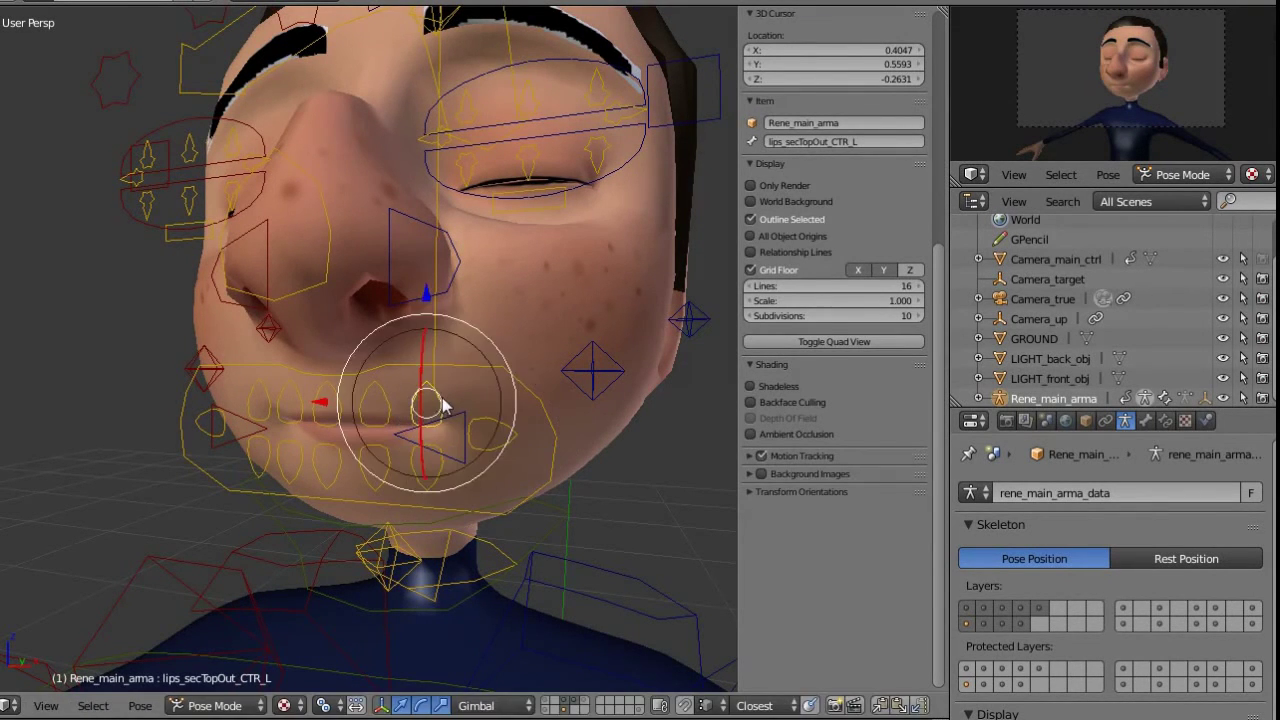
key(g)
right_click(388, 382)
right_click(374, 400)
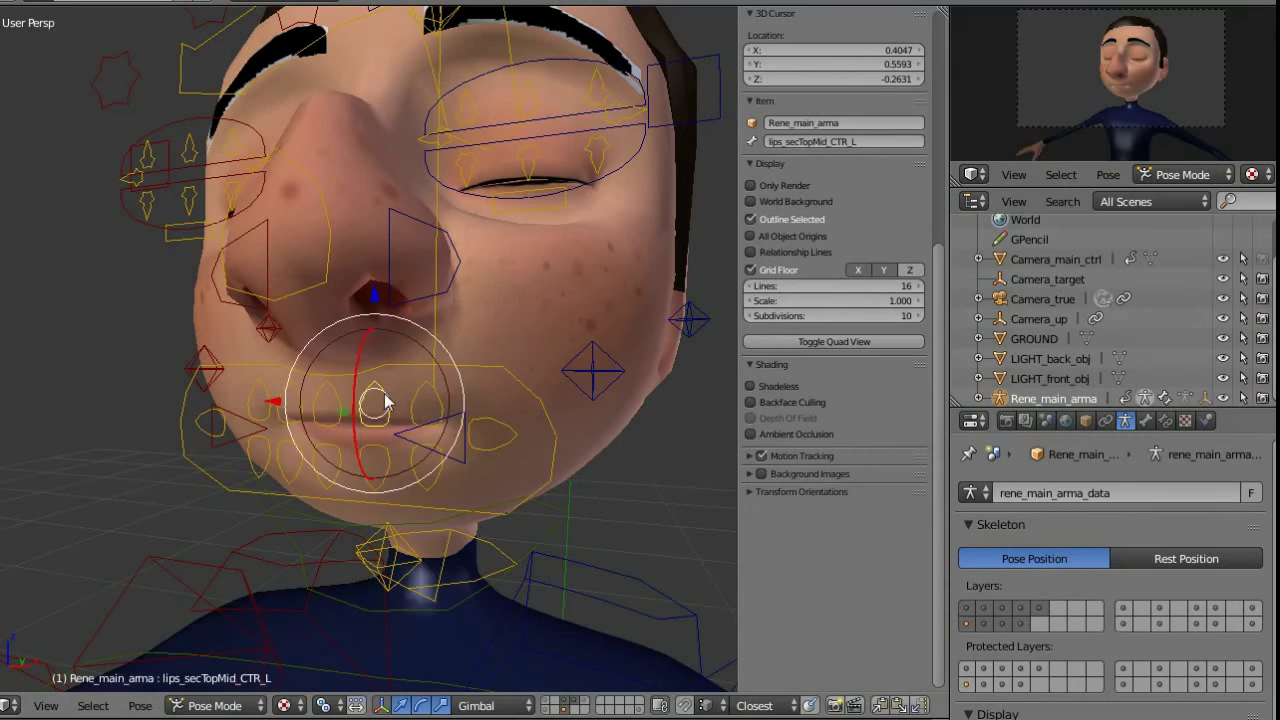
key(g)
right_click(355, 405)
right_click(330, 402)
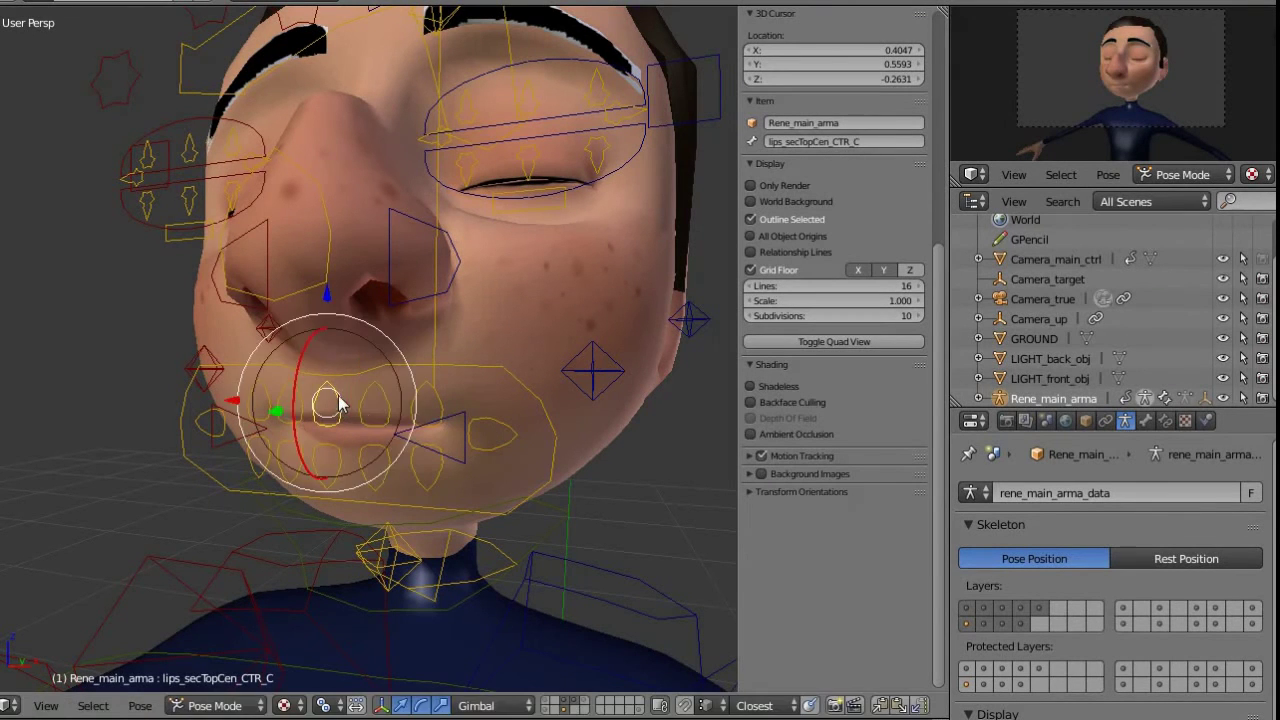
key(g)
right_click(348, 404)
Raise the left side of the upper lip with the lips_secTopMid_CTR_L and lips_secTopOut_CTR_L controls
right_click(379, 396)
key(g)
click(388, 378)
right_click(433, 387)
key(g)
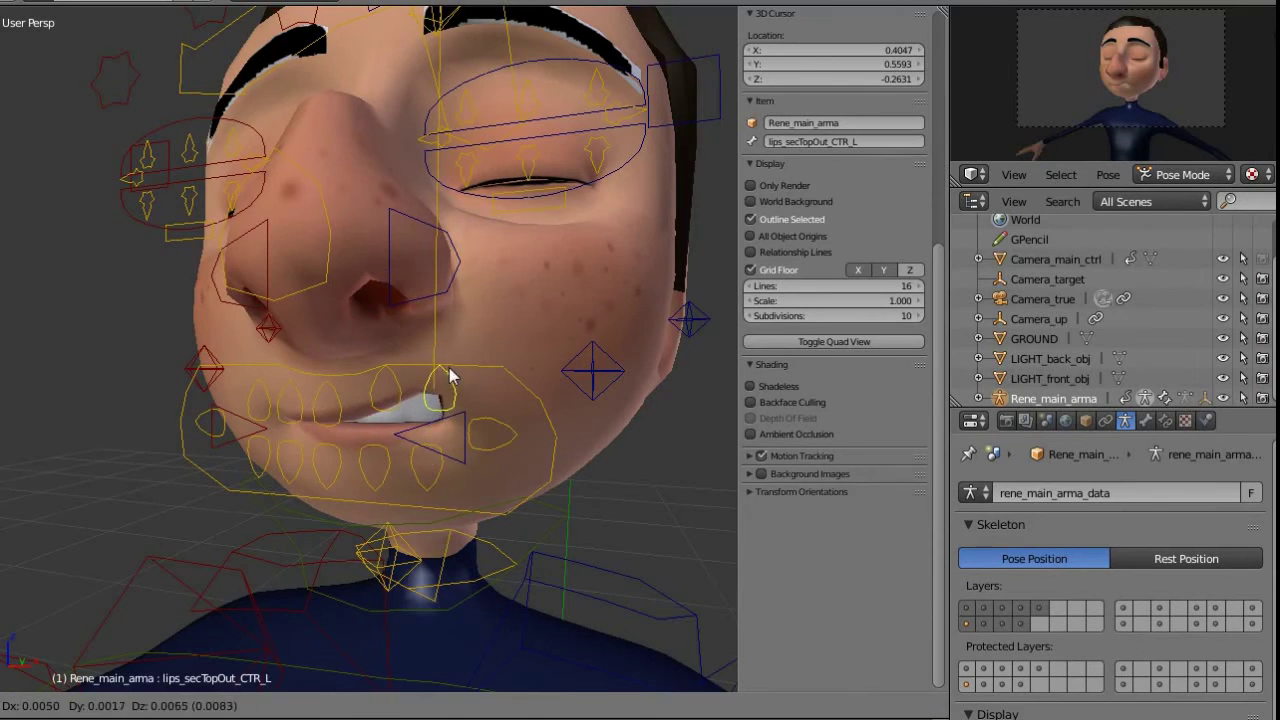
click(450, 368)
Lower the left side of the bottom lip with the lips_secBotMid_CTR_L and lips_secBotOut_CTR_L controls
middle_drag(460, 374, 518, 384)
right_click(397, 482)
key(g)
click(402, 493)
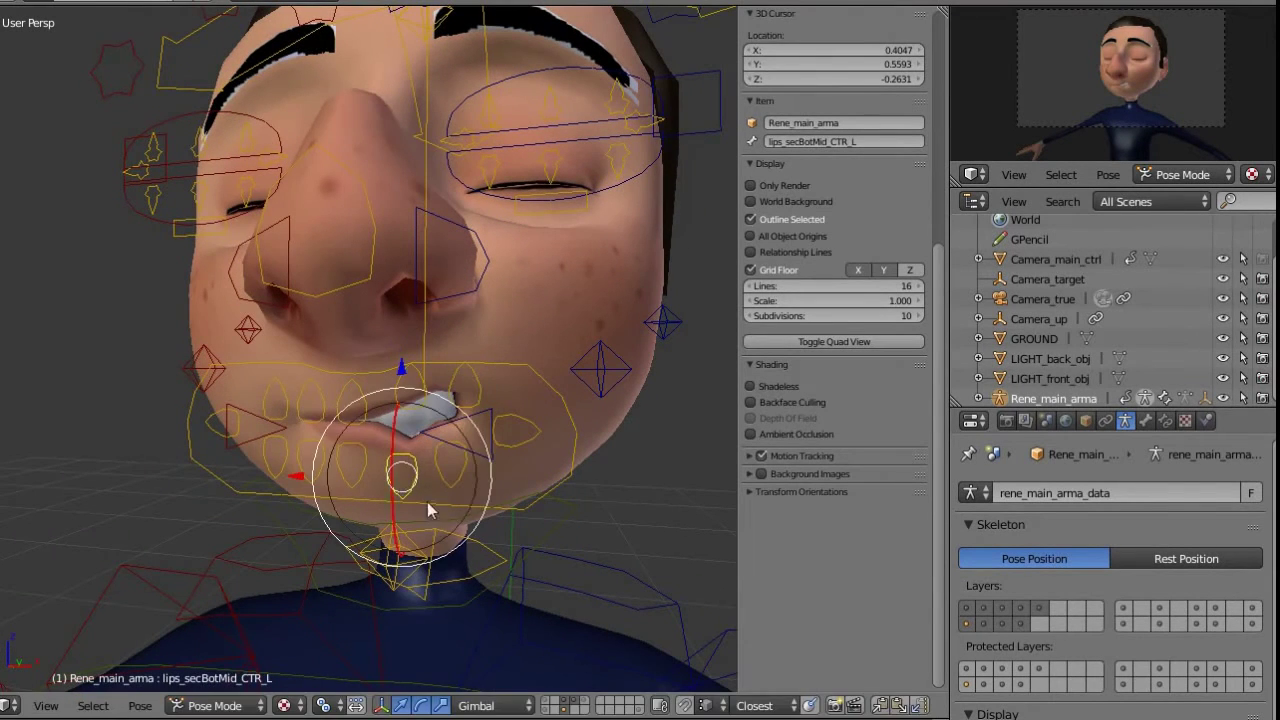
right_click(453, 475)
key(g)
click(468, 507)
middle_drag(425, 402, 333, 380)
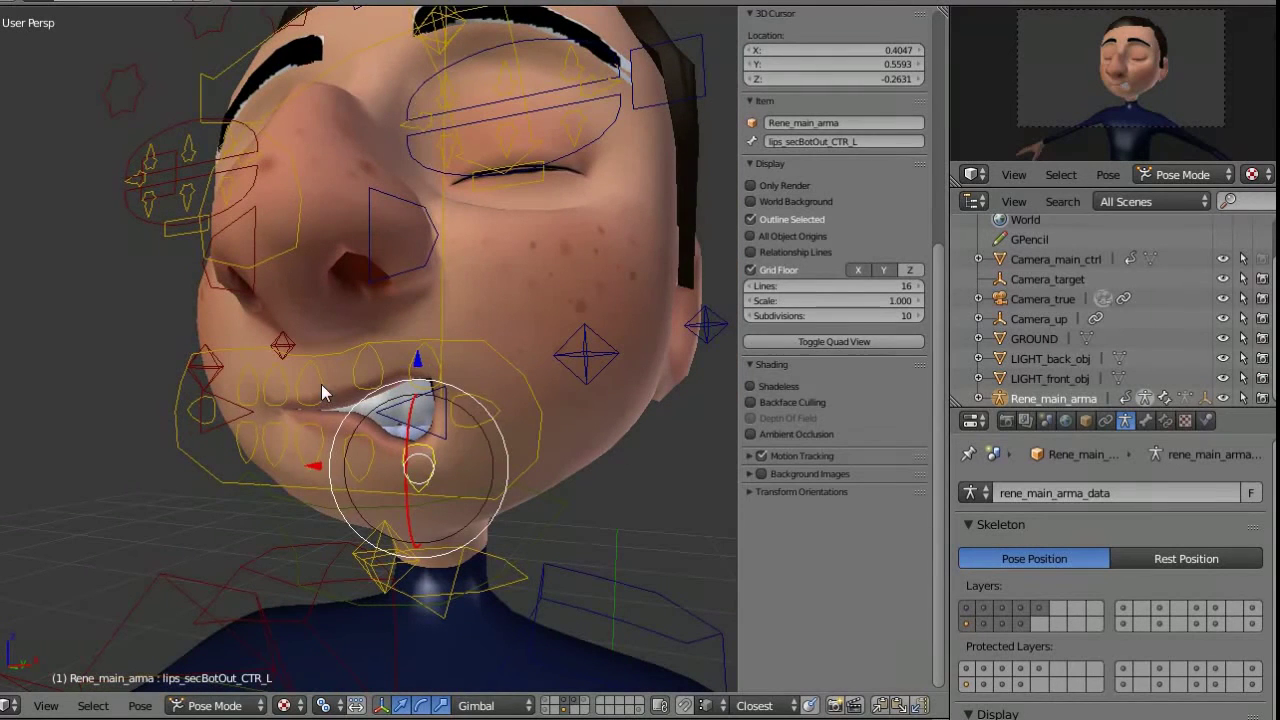
Curl the left upper lip outward by rotating its secondary controls, and raise them slightly
right_click(321, 384)
right_click(385, 380)
right_click(433, 383)
middle_drag(428, 379, 371, 378)
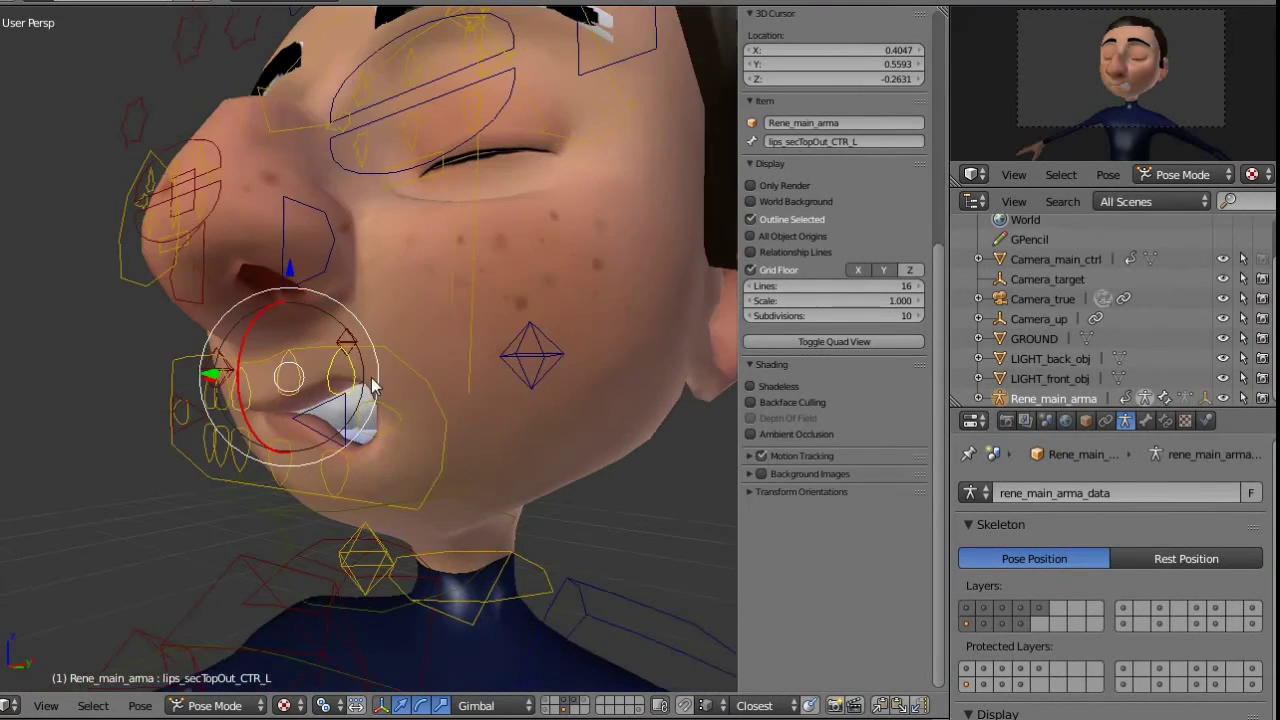
drag(237, 393, 265, 370)
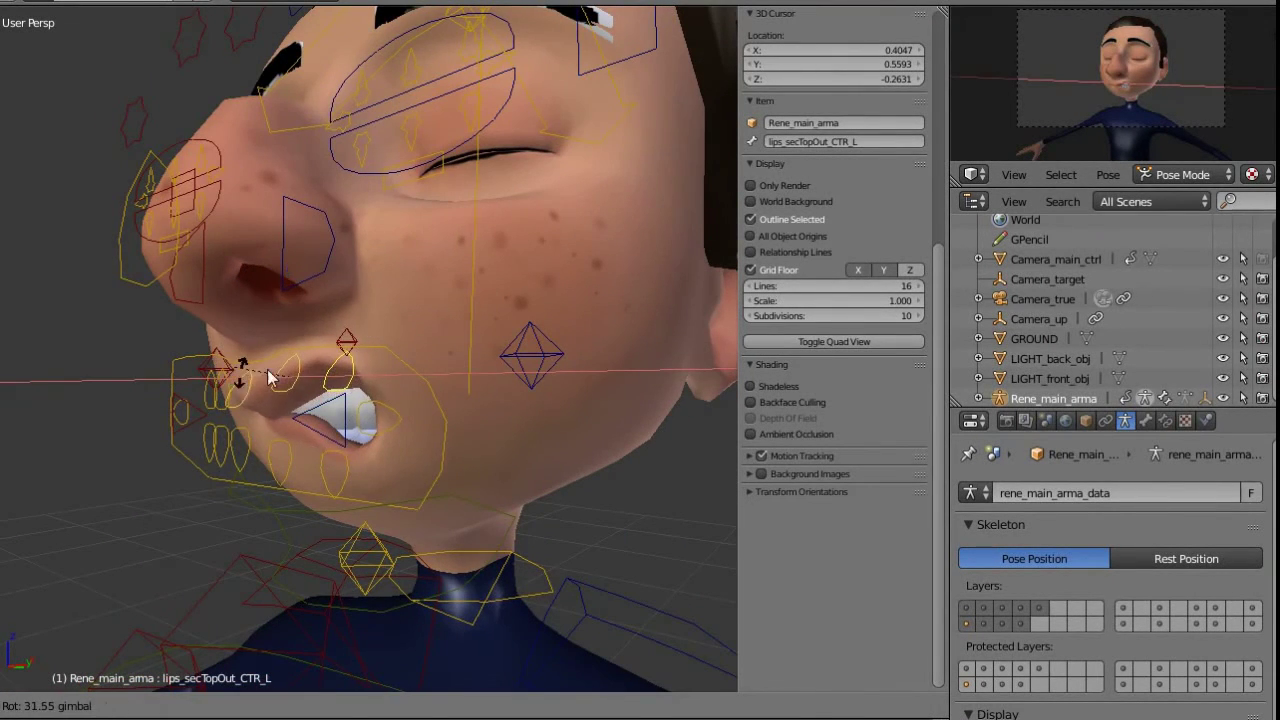
middle_drag(265, 370, 372, 360)
drag(433, 271, 434, 265)
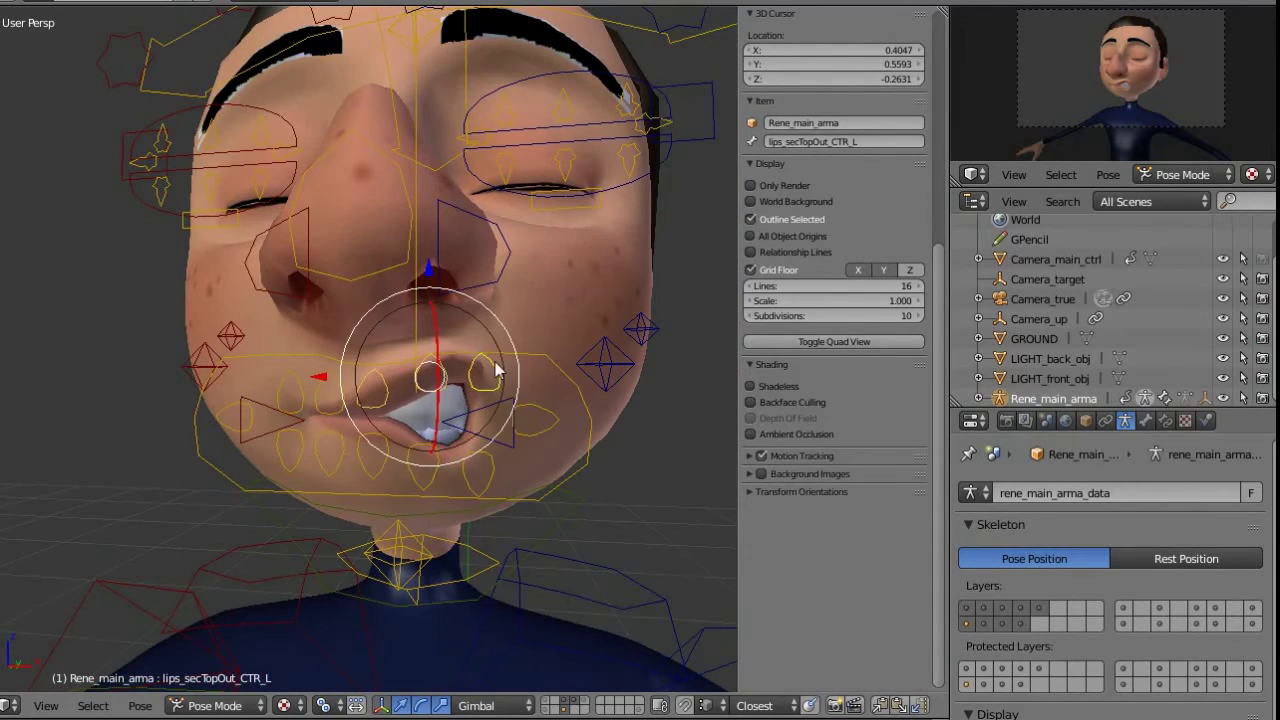
Rotate the outer left upper lip control, lips_secTopOut_CTR_L, a little and lift it
right_click(494, 364)
middle_drag(493, 364, 346, 338)
drag(312, 306, 319, 294)
drag(344, 252, 344, 246)
middle_drag(344, 246, 342, 514)
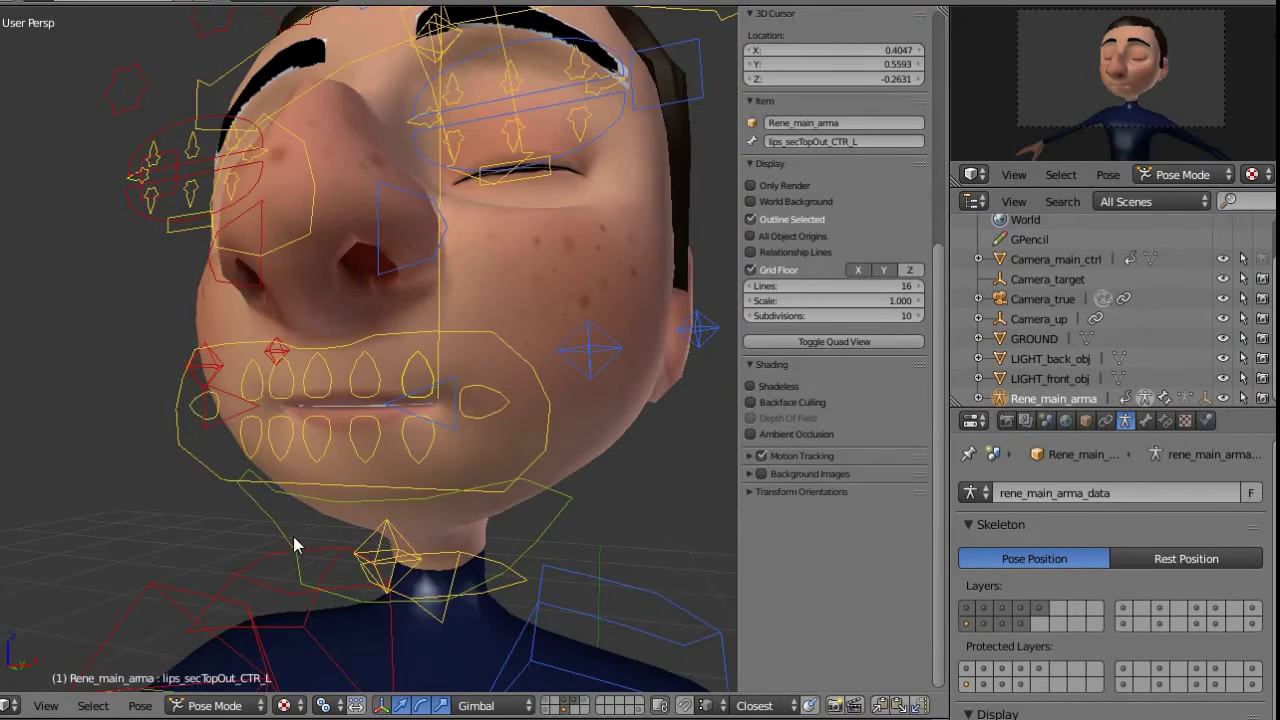
Open the mouth by rotating the m_jaw_C control
right_click(447, 500)
middle_drag(447, 500, 372, 445)
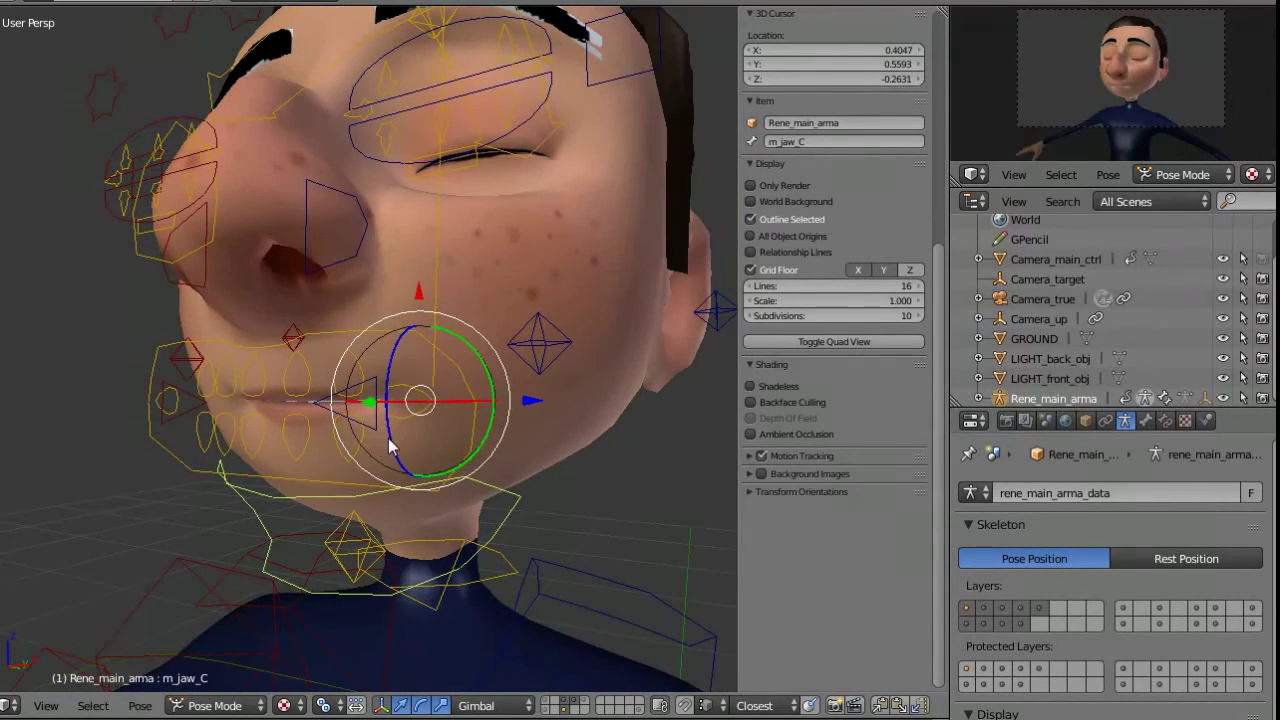
drag(390, 447, 402, 458)
middle_drag(402, 458, 433, 372)
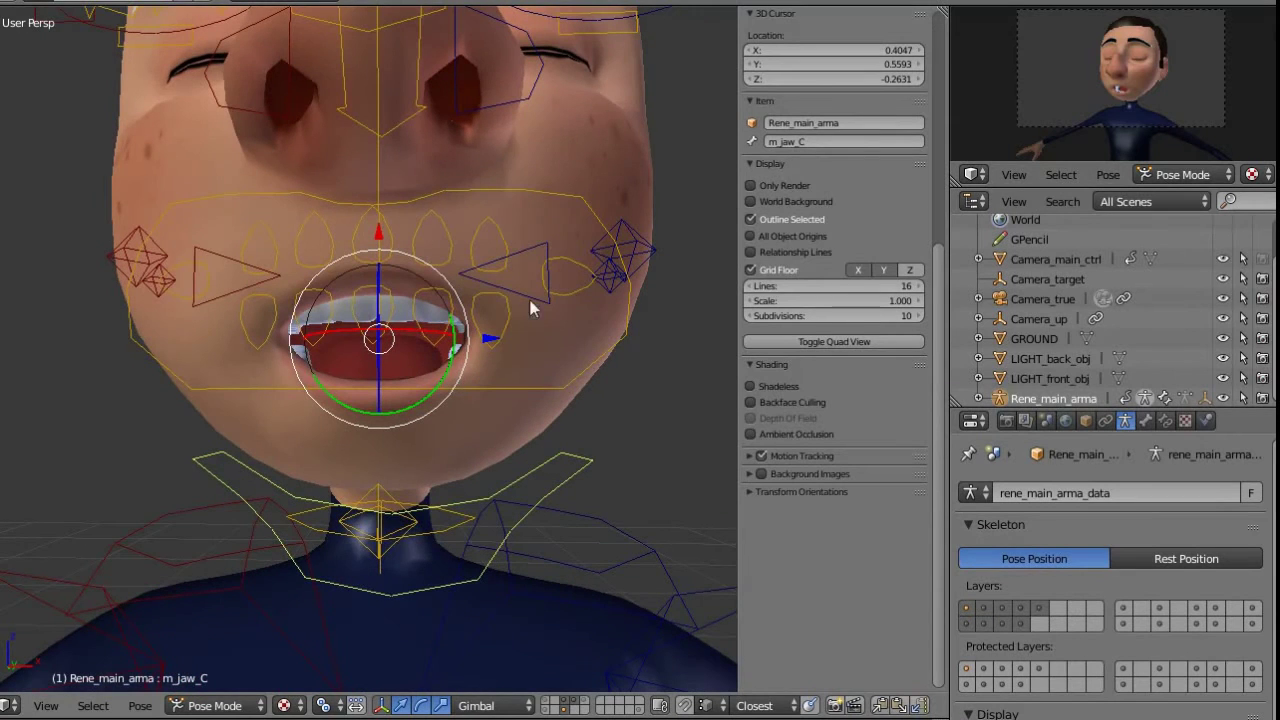
Raise jaw_vis on lips_main_CTR_C to show the teeth controls, and adjust the lower teeth with the lowerTeeth control
right_click(538, 394)
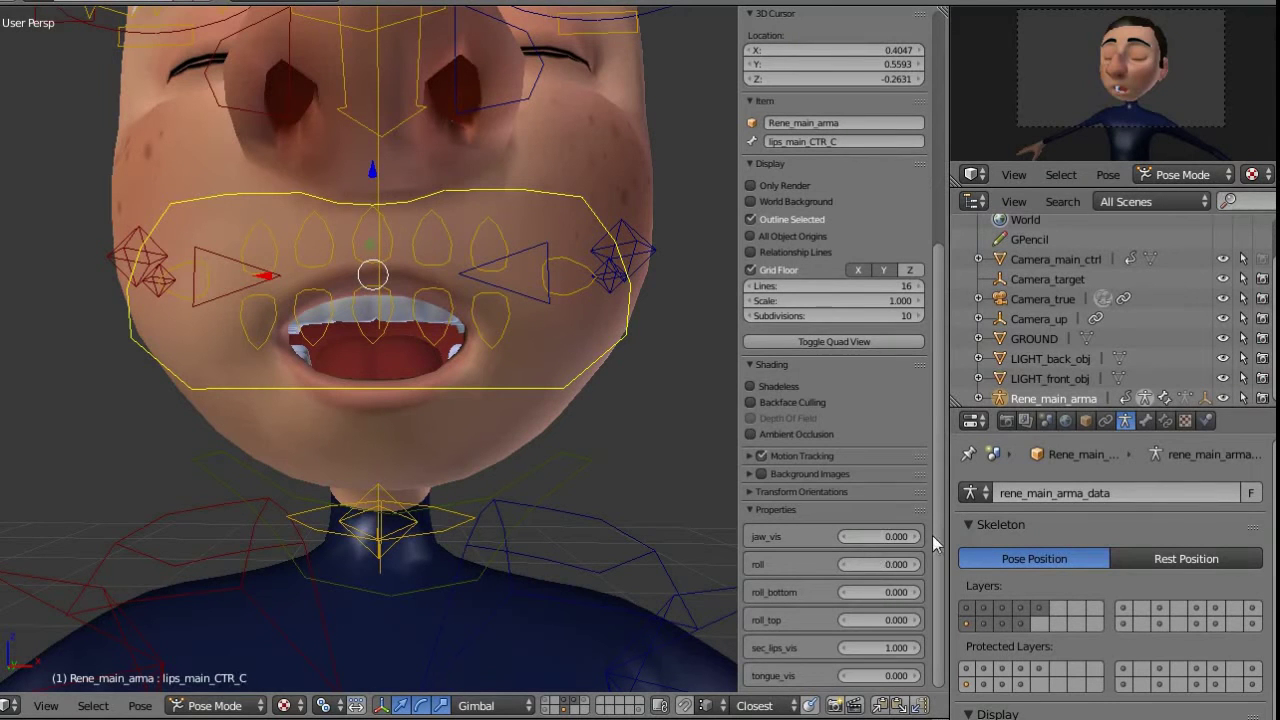
drag(883, 536, 1097, 529)
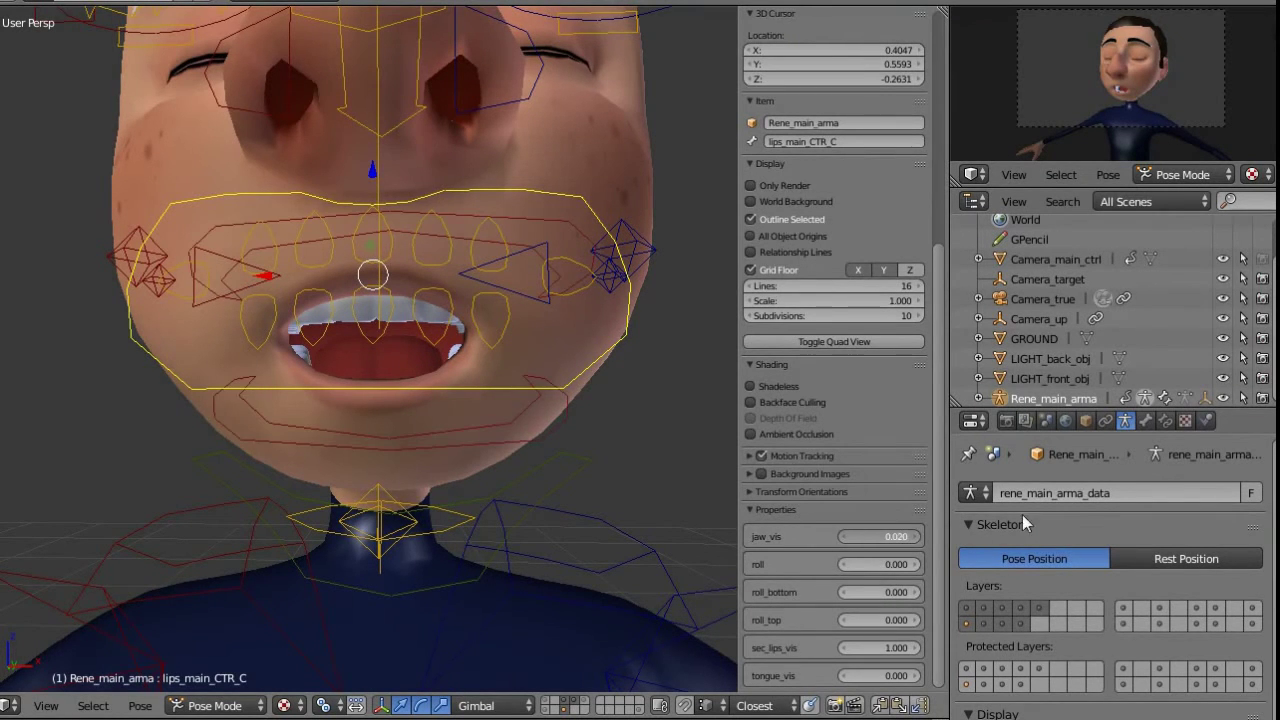
middle_drag(500, 450, 480, 423)
right_click(437, 444)
drag(509, 368, 560, 422)
middle_drag(529, 434, 420, 430)
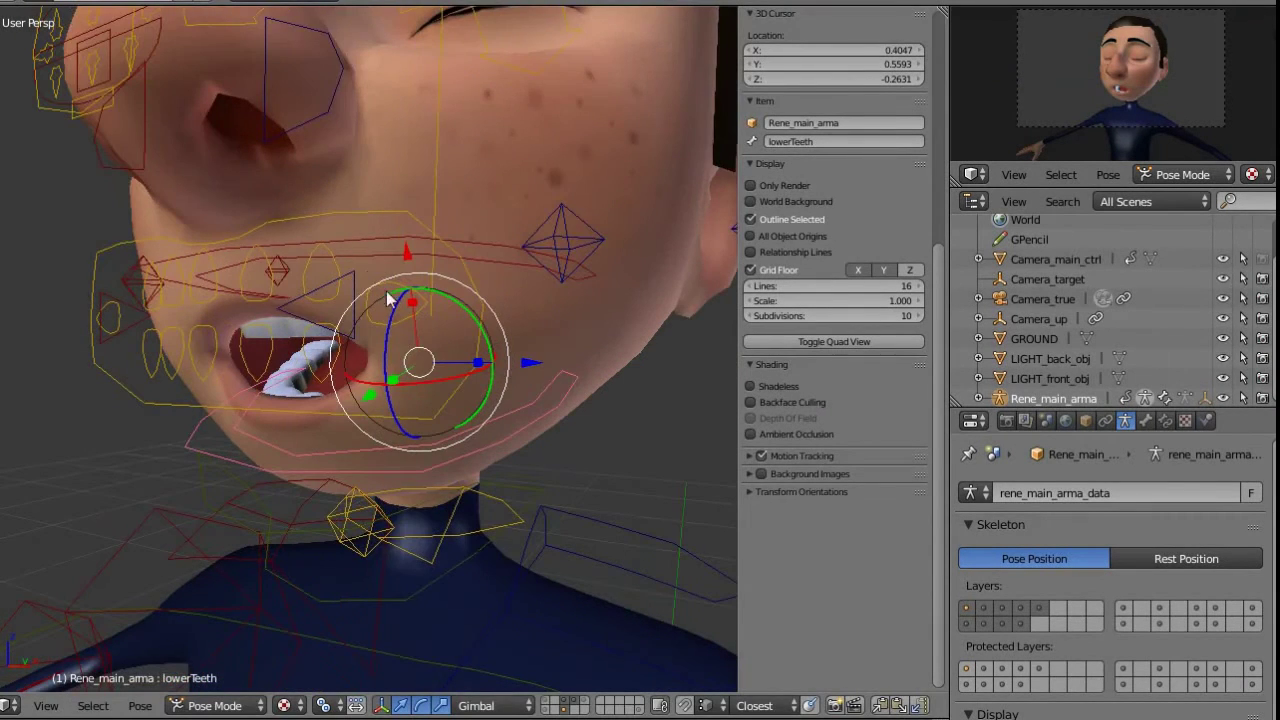
Slide the upper teeth along the Y axis with the upperTeeth_C control and rotate them slightly
middle_drag(388, 298, 352, 258)
right_click(382, 247)
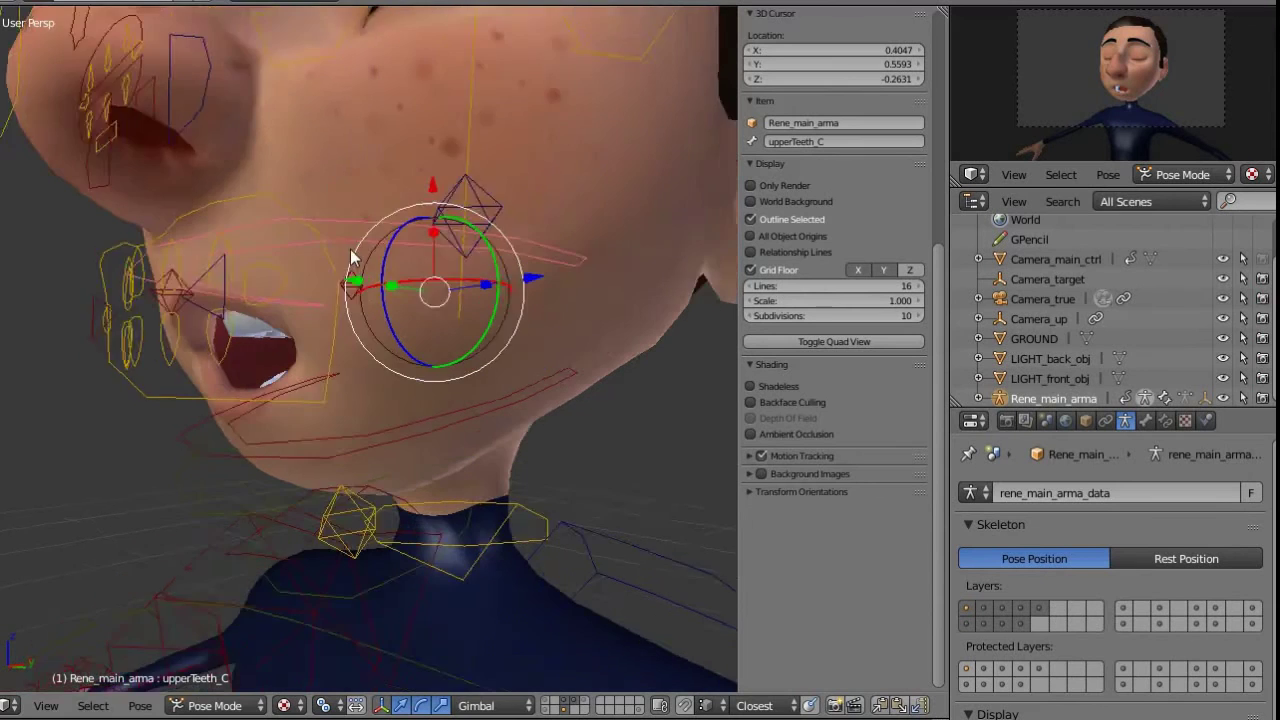
key(g)
key(y)
key(y)
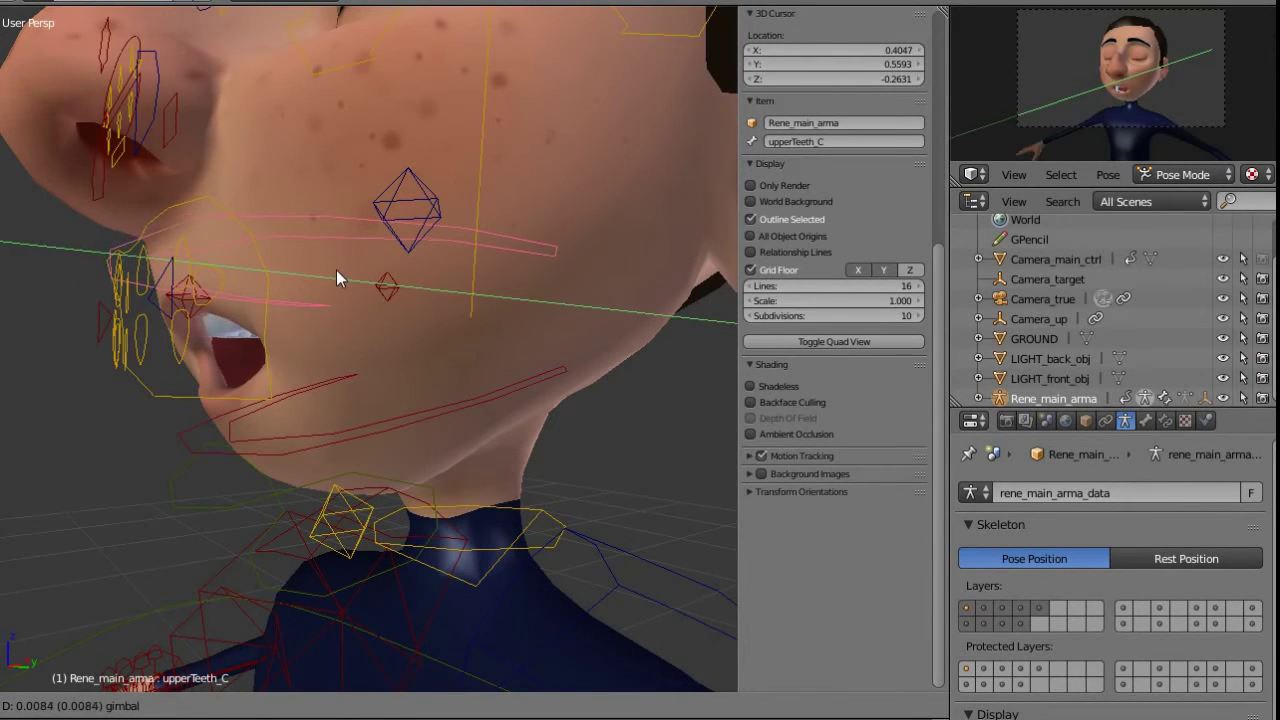
click(371, 280)
middle_drag(399, 300, 452, 296)
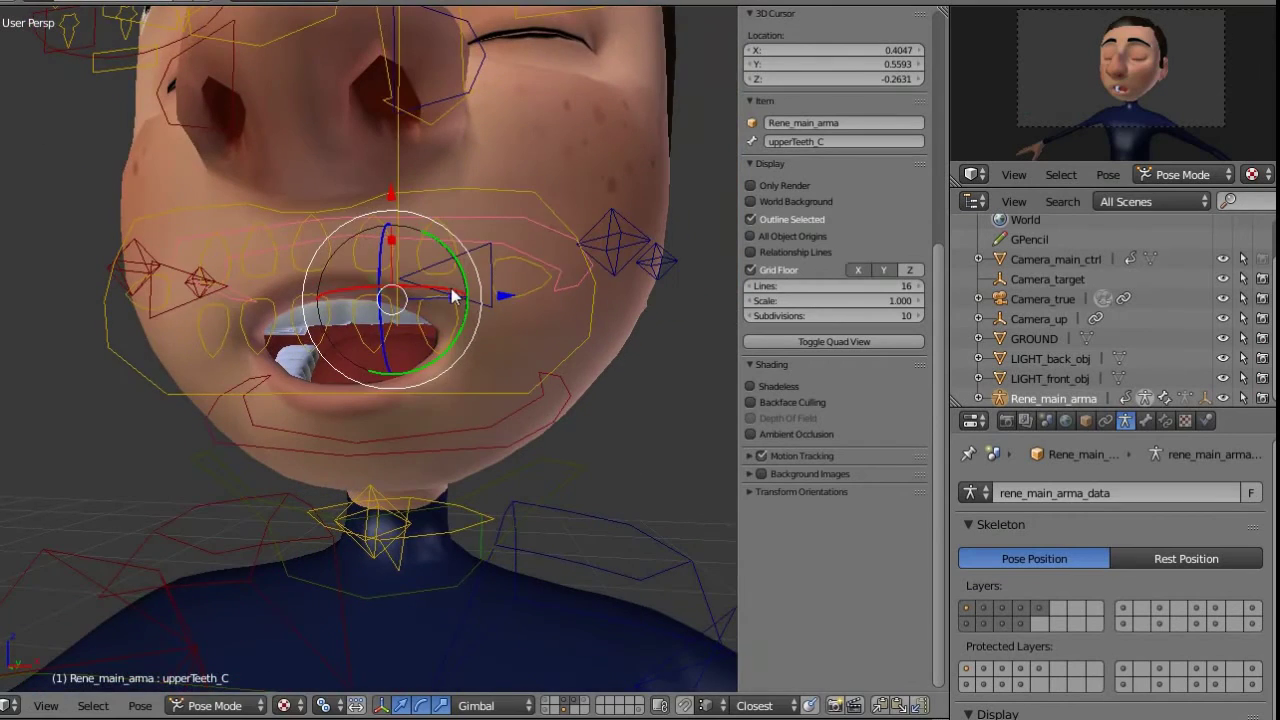
mouse_move(452, 290)
mouse_down()
mouse_move(424, 290)
mouse_move(461, 291)
mouse_up()
middle_drag(461, 297, 568, 425)
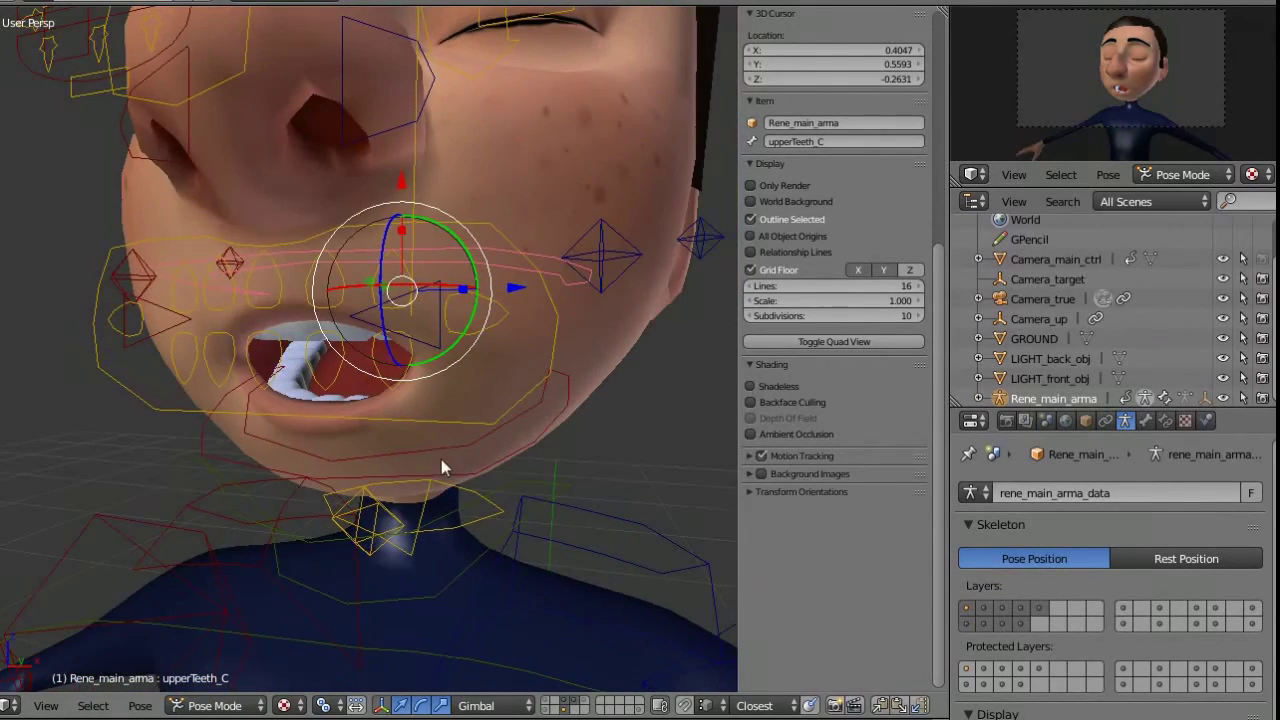
Raise tongue_vis to 1.000 on lips_main_CTR_C and pull the tongue tip control, tongue04, forward out of the mouth
right_click(482, 425)
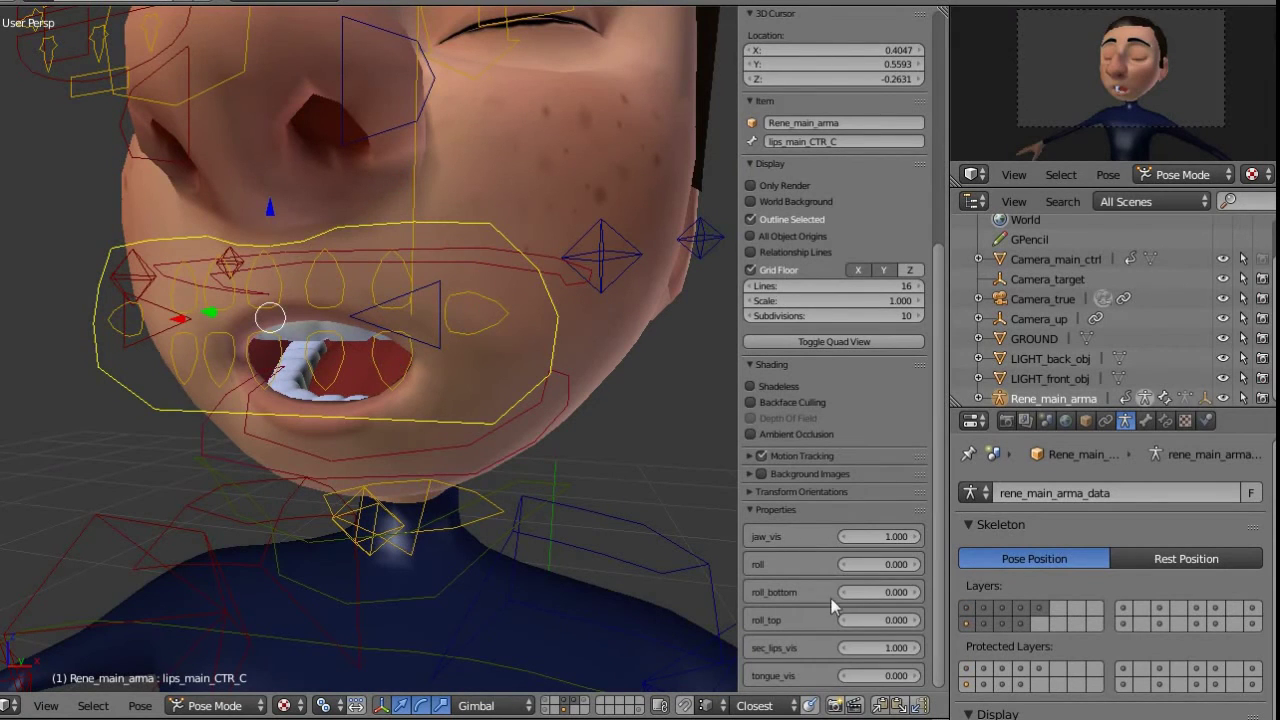
drag(875, 680, 1067, 686)
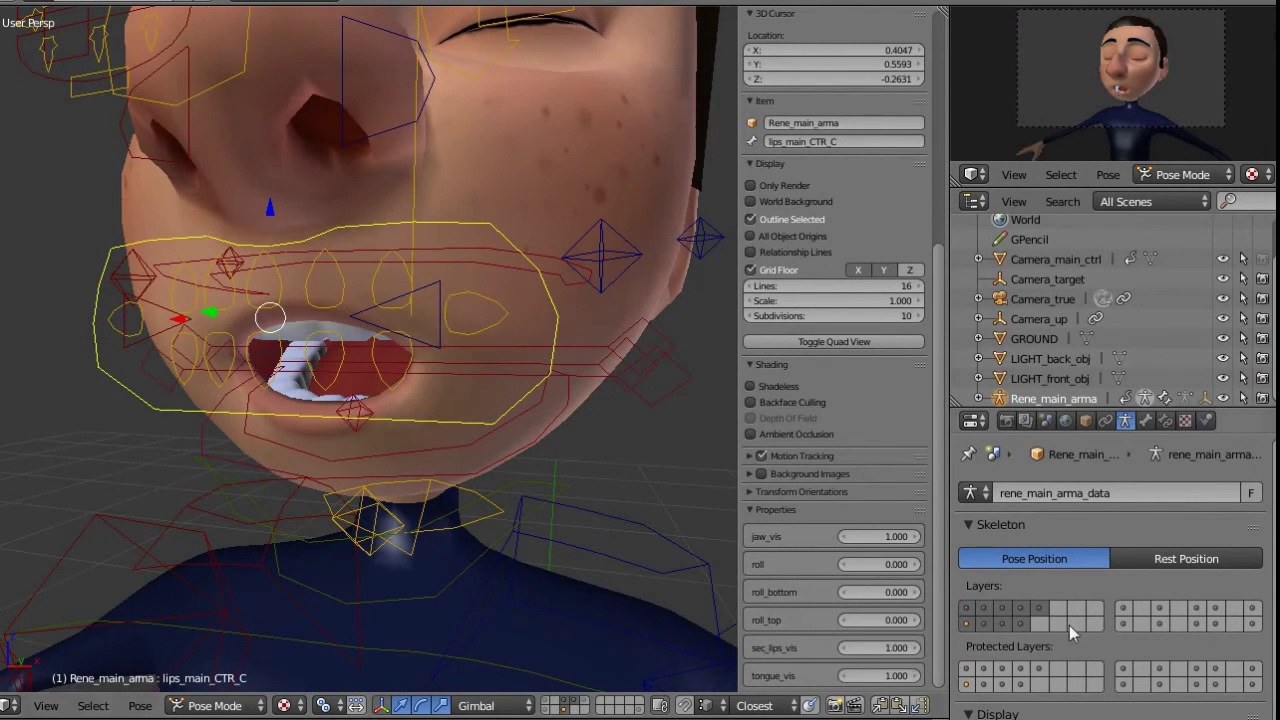
middle_drag(522, 408, 422, 390)
middle_drag(516, 383, 317, 409)
right_click(309, 412)
key(g)
click(186, 389)
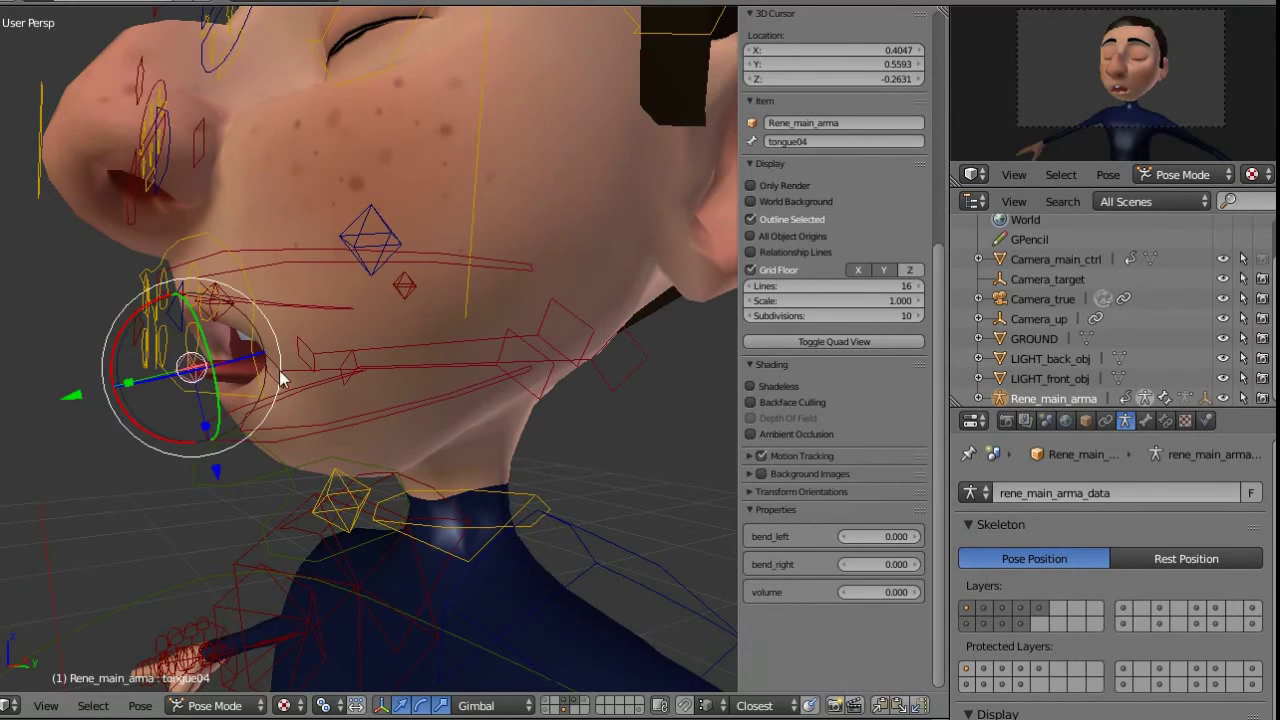
Pull the tongue further forward with tongue03 and reposition its tip with tongue04
middle_drag(365, 373, 303, 364)
right_click(303, 364)
key(g)
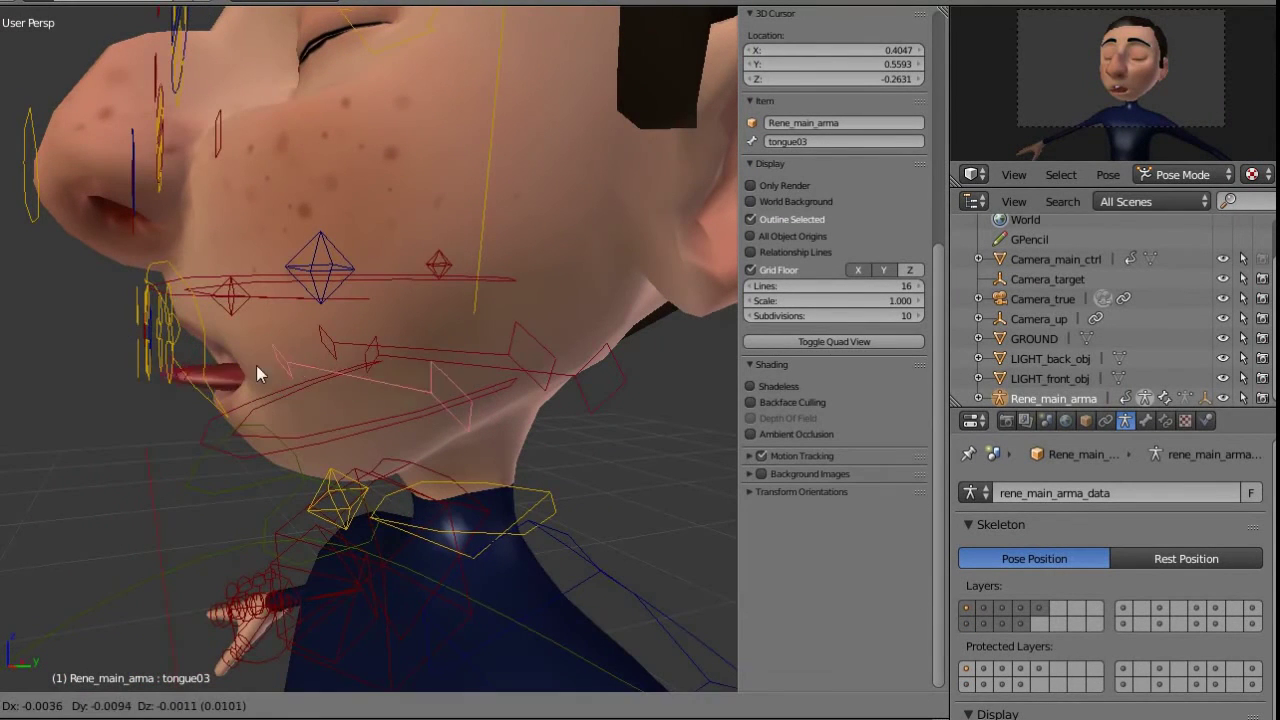
click(195, 362)
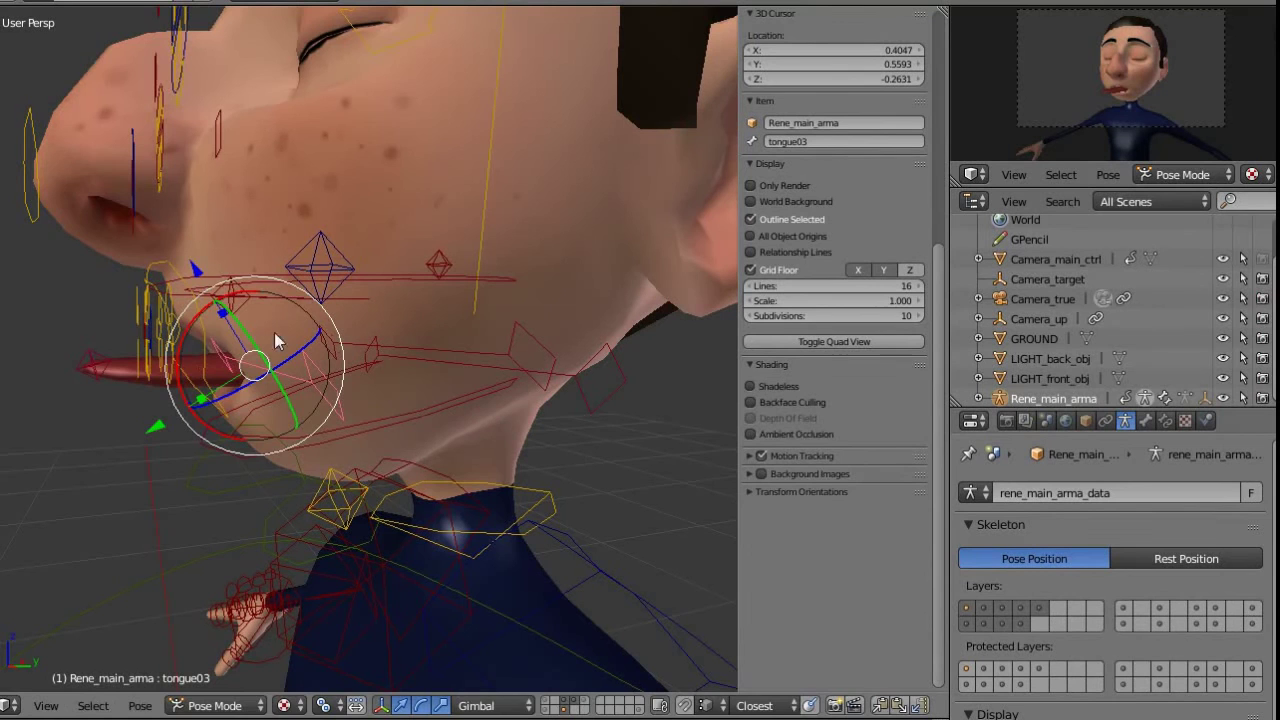
drag(196, 320, 176, 320)
right_click(92, 368)
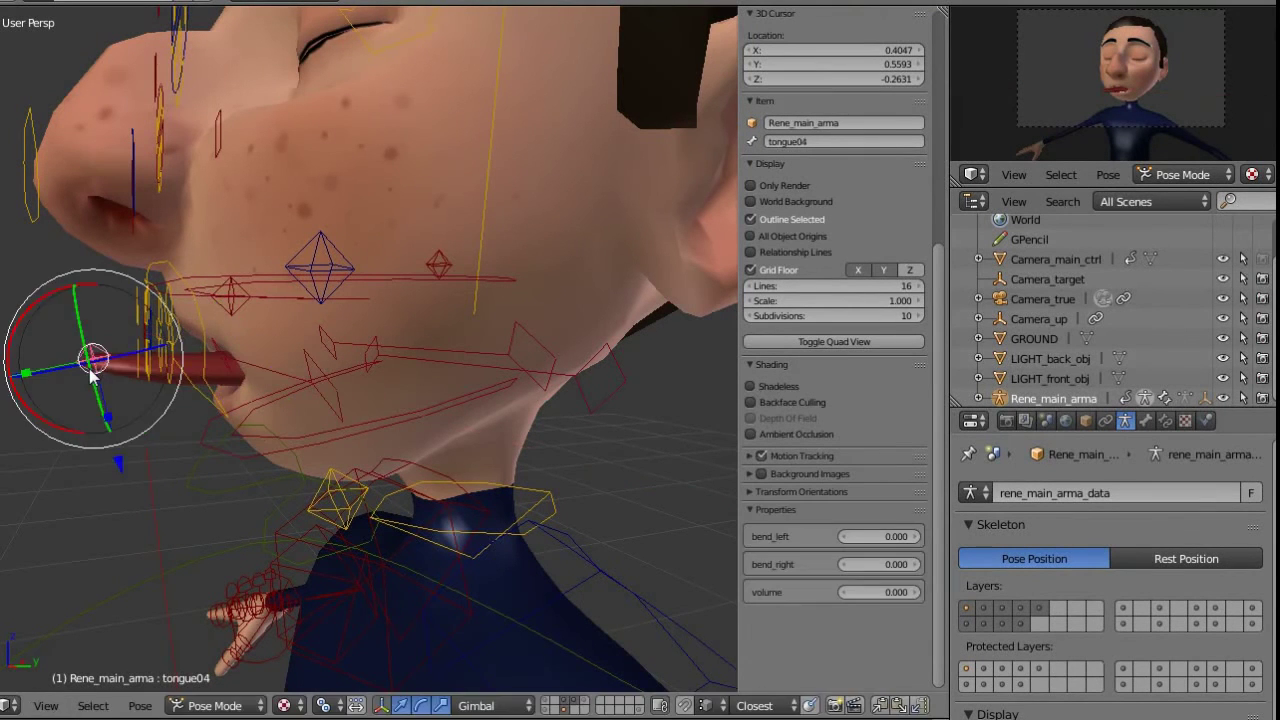
key(g)
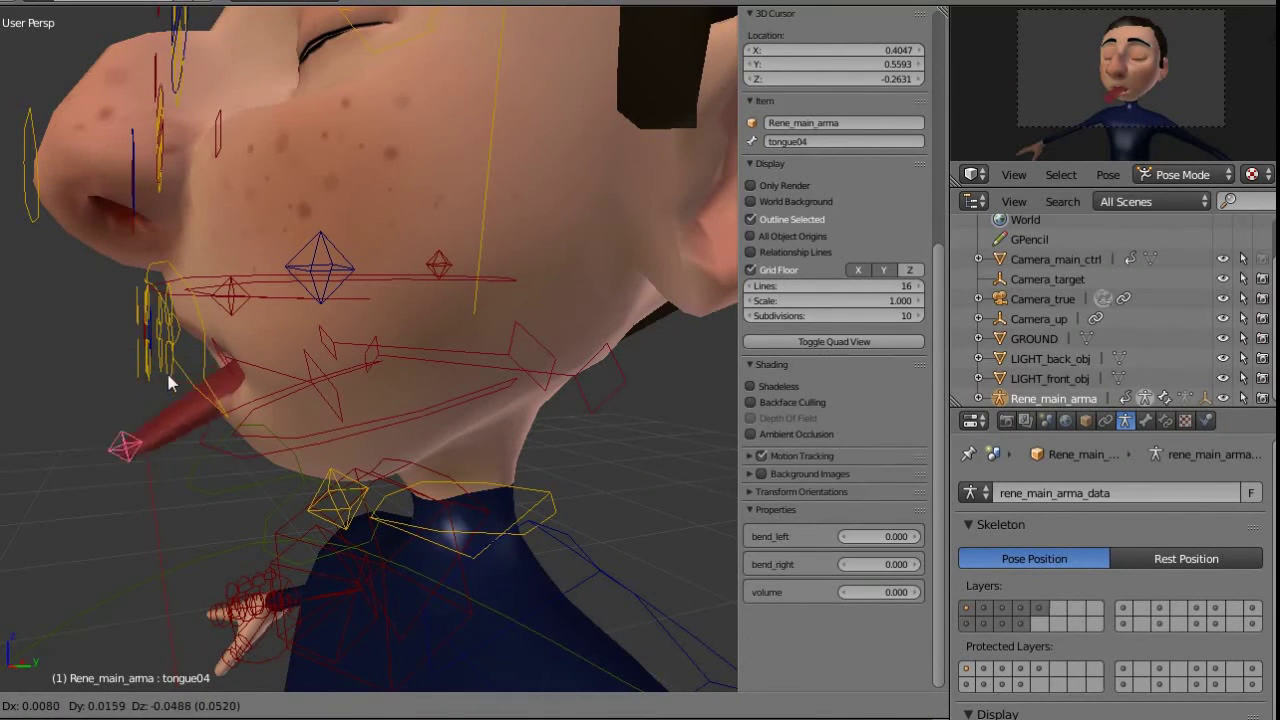
click(89, 388)
Push the tongue far out of the mouth with tongue02 and bend it starting with a rotation of tongue03
right_click(444, 349)
key(g)
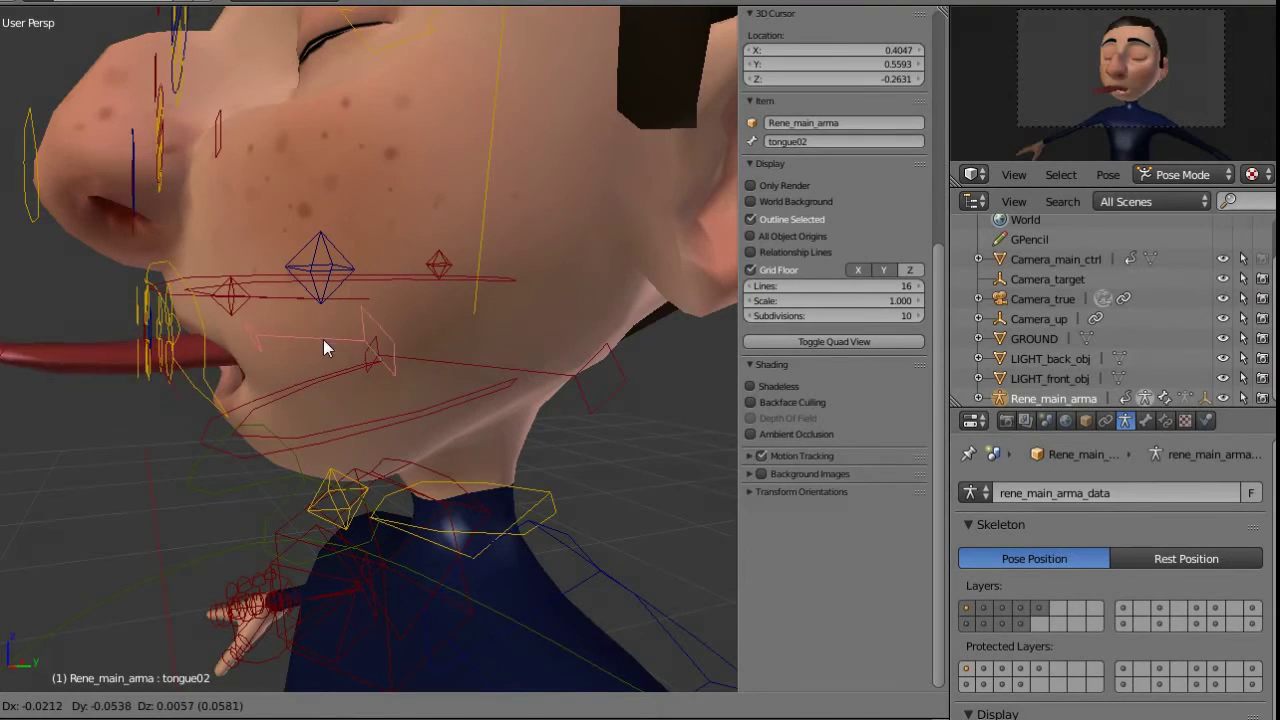
click(288, 348)
middle_drag(245, 378, 272, 358)
right_click(101, 363)
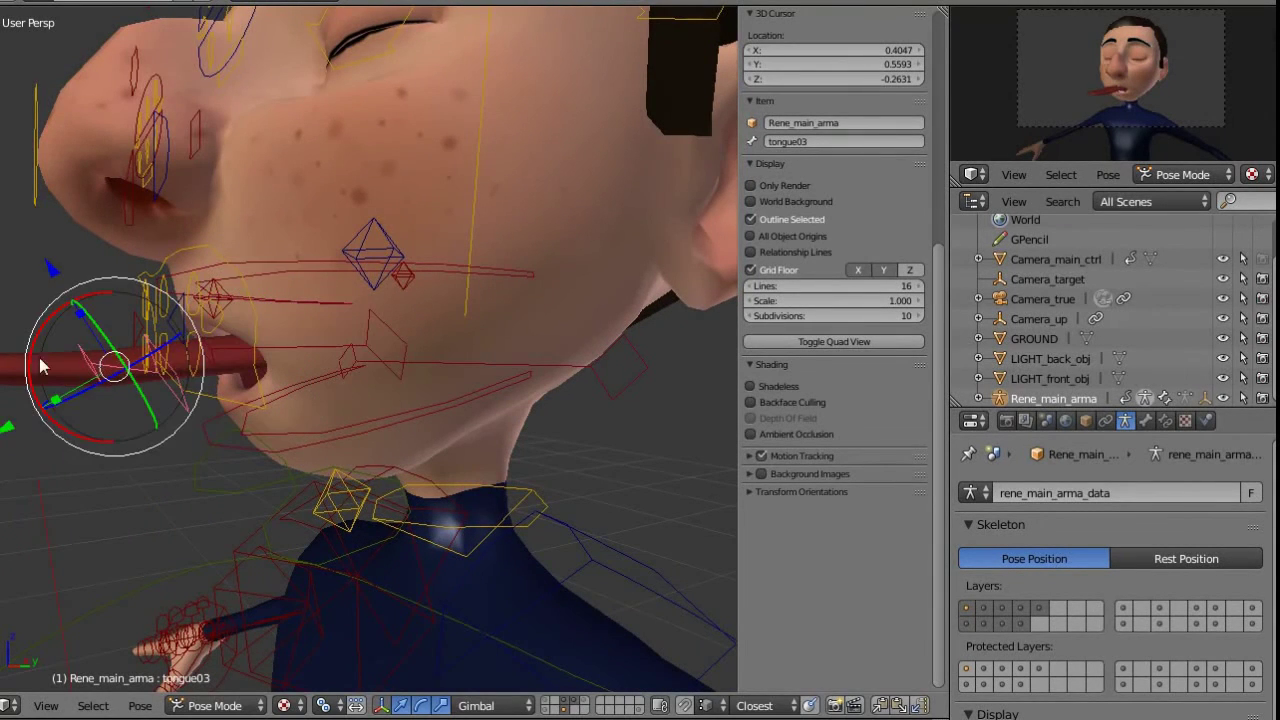
key(r)
click(80, 418)
middle_drag(80, 418, 372, 365)
right_click(149, 414)
key(g)
click(256, 415)
Hide the extra mouth controls by setting tongue_vis, sec_lips_vis and jaw_vis to 0.000 on lips_main_CTR_C
scroll(372, 365, up, 2)
right_click(476, 366)
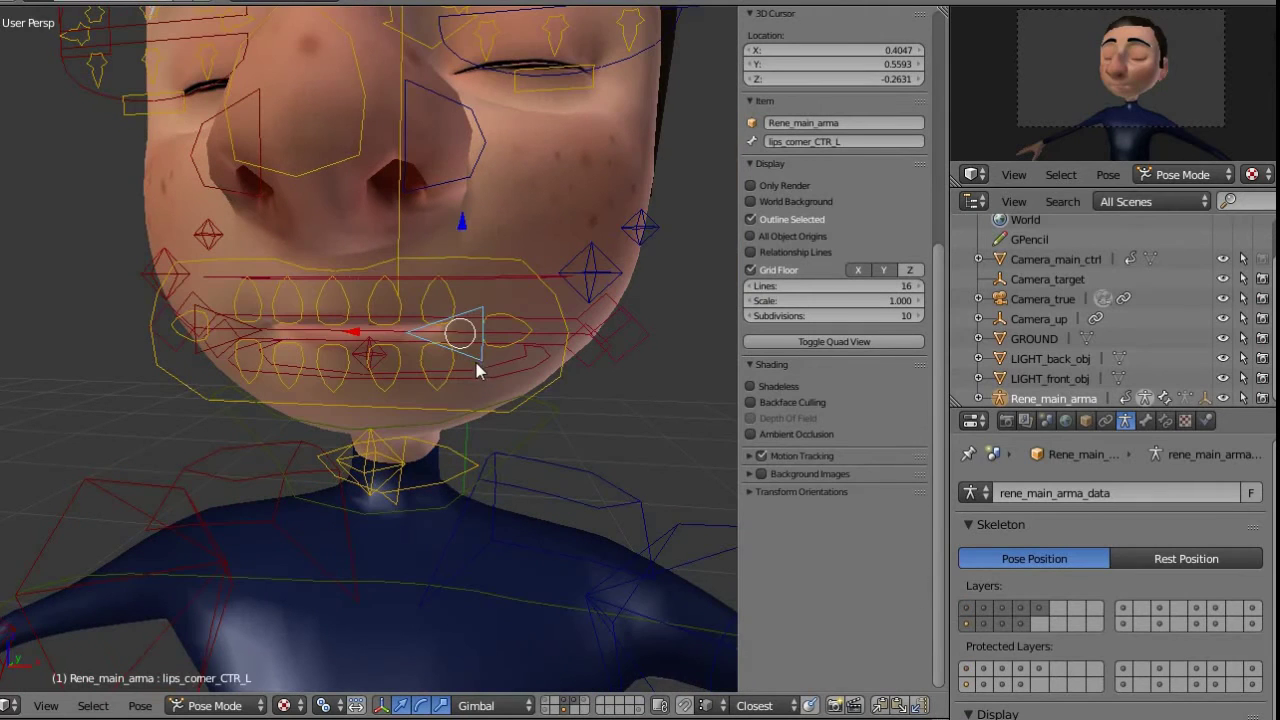
right_click(551, 391)
drag(893, 676, 855, 647)
drag(888, 538, 855, 538)
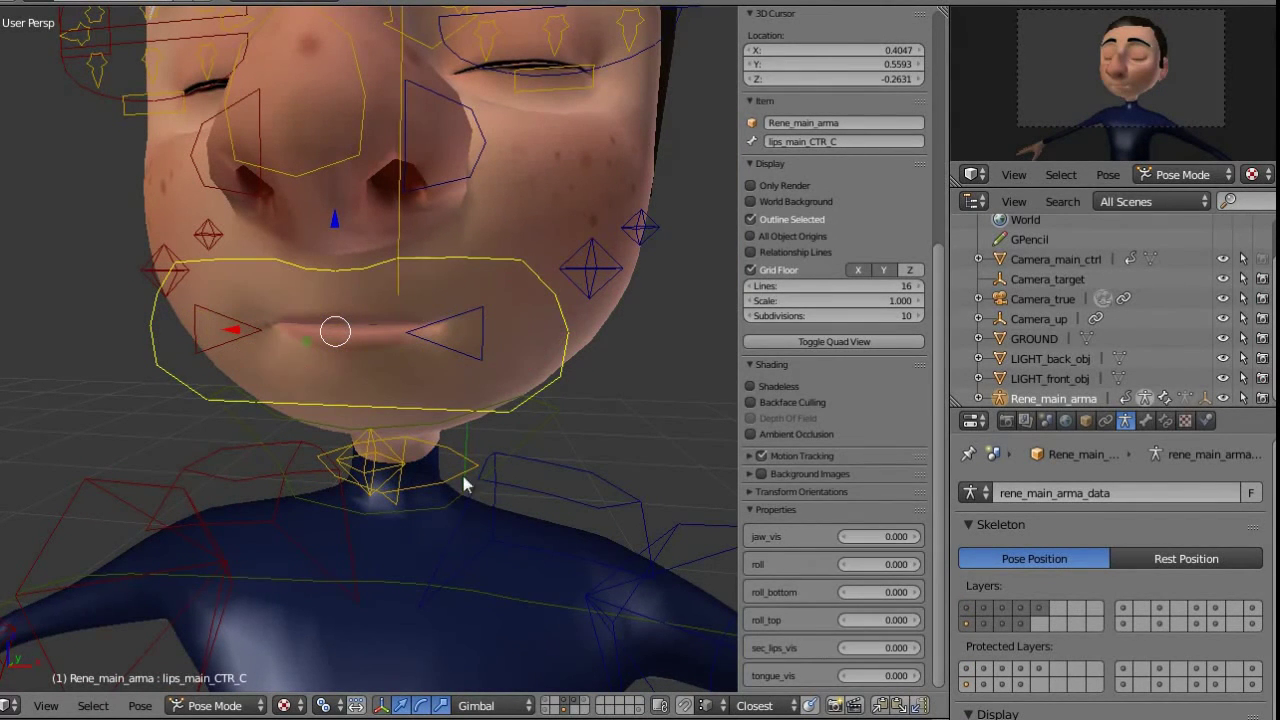
Try moving the left cheek control, cheek_CTR_L, outward
middle_drag(463, 476, 346, 283)
right_click(420, 354)
middle_drag(423, 354, 475, 335)
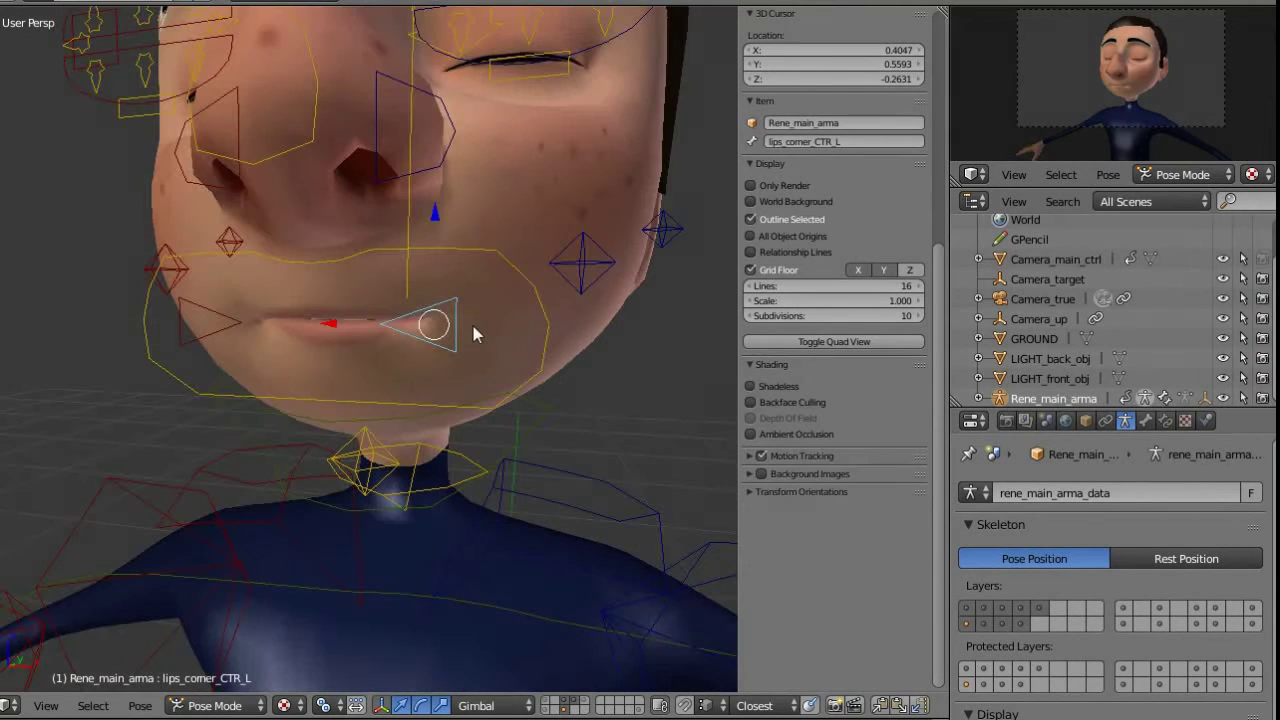
right_click(584, 262)
key(g)
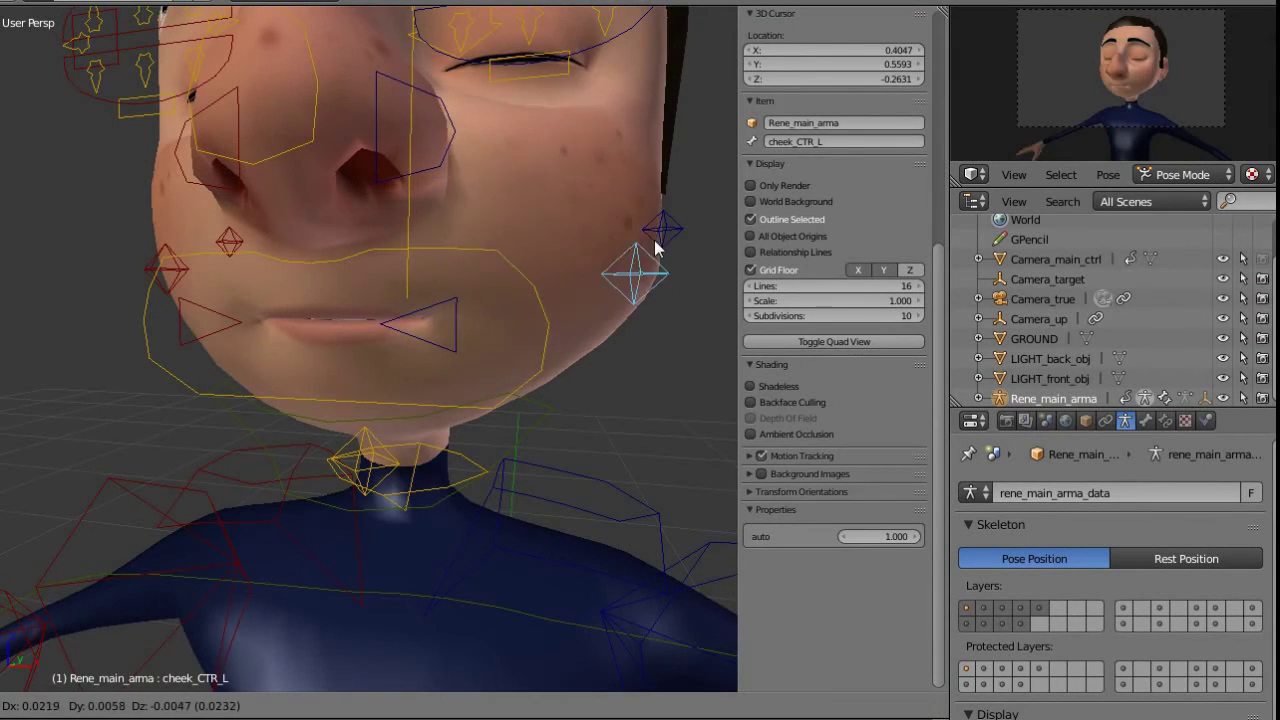
right_click(534, 268)
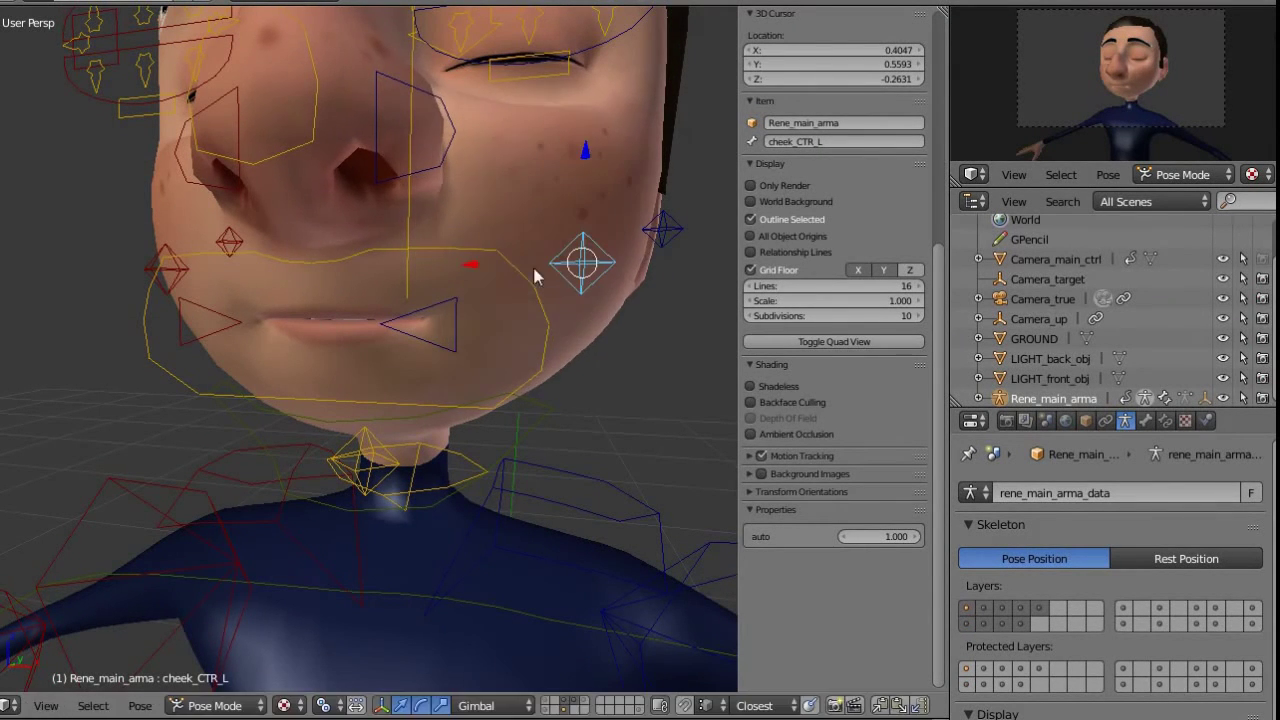
Raise the left lip corner control, lips_corner_CTR_L, up and outward into a half smile
right_click(448, 352)
key(g)
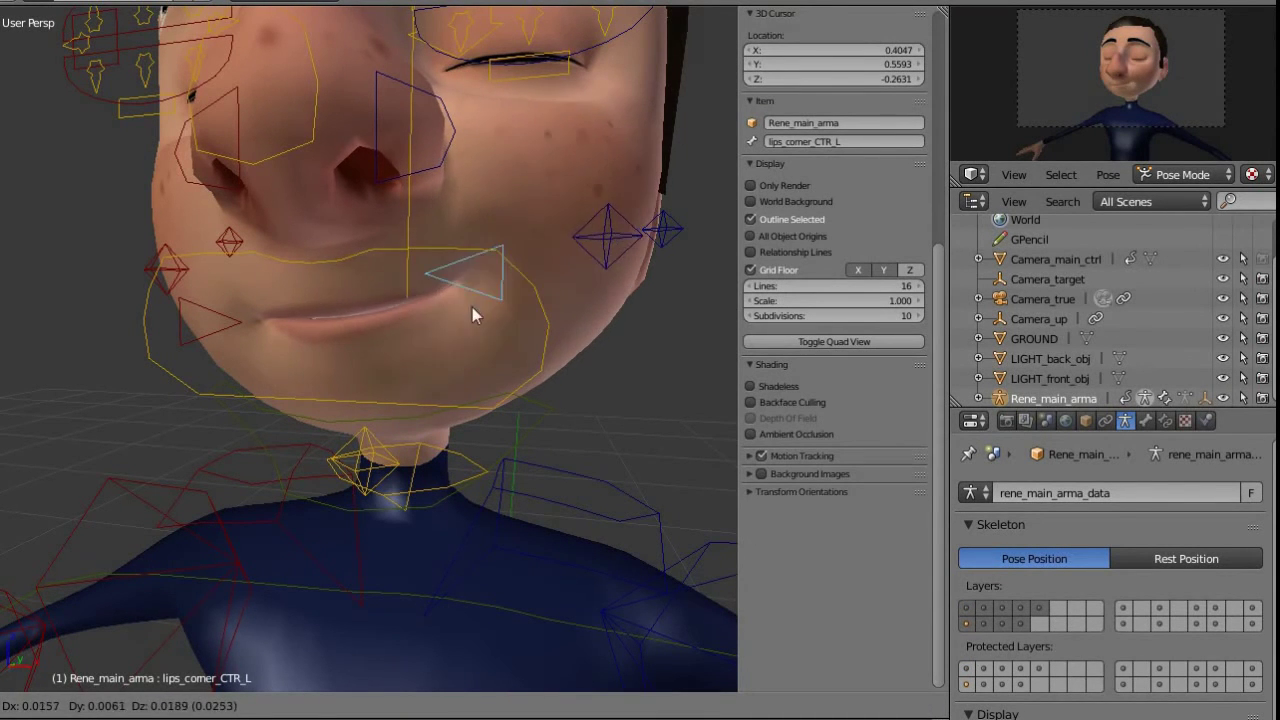
click(500, 315)
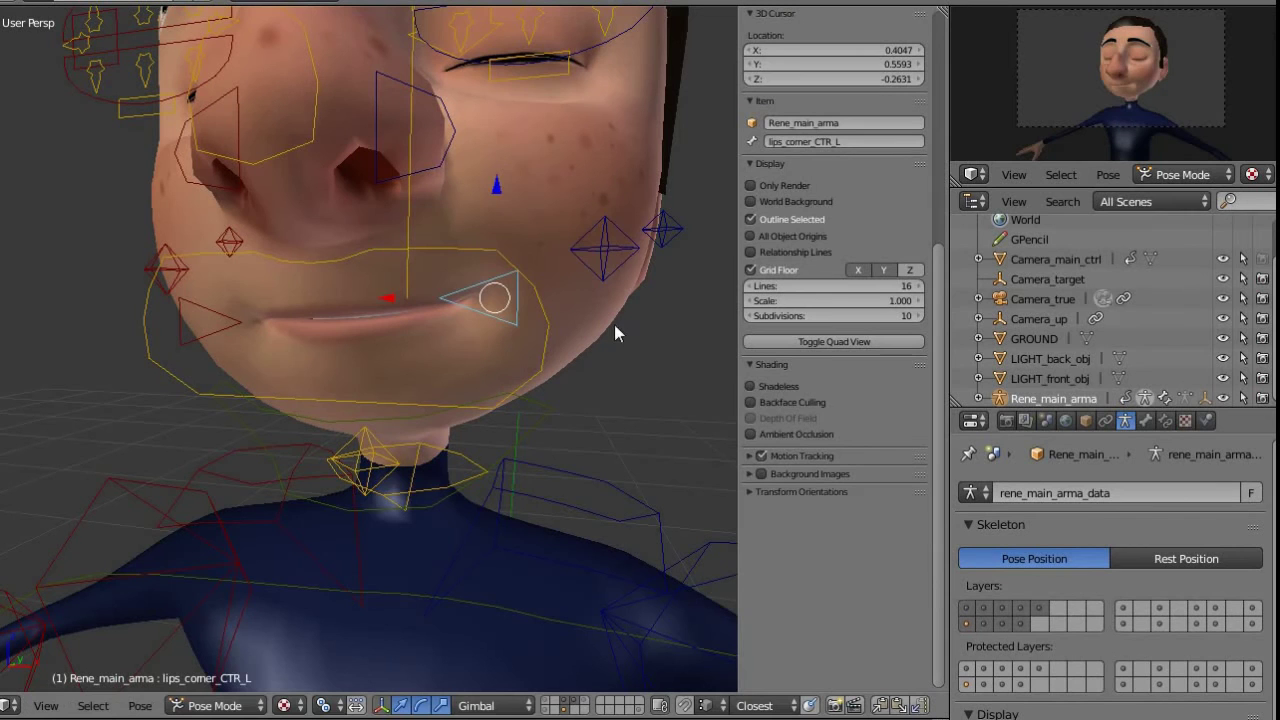
Test moving lips_corner_CTR_L with auto set to 0.000 on cheek_CTR_L, and raise auto to 0.970
right_click(621, 234)
drag(891, 534, 775, 527)
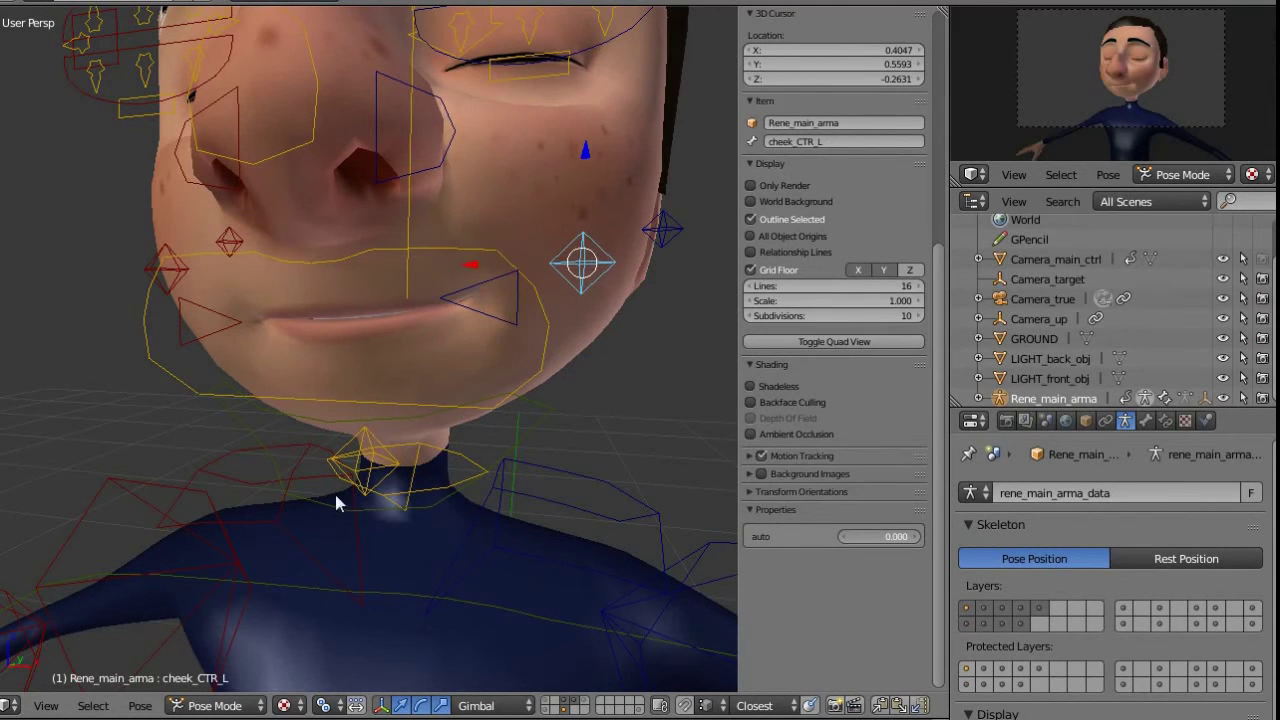
right_click(507, 326)
key(g)
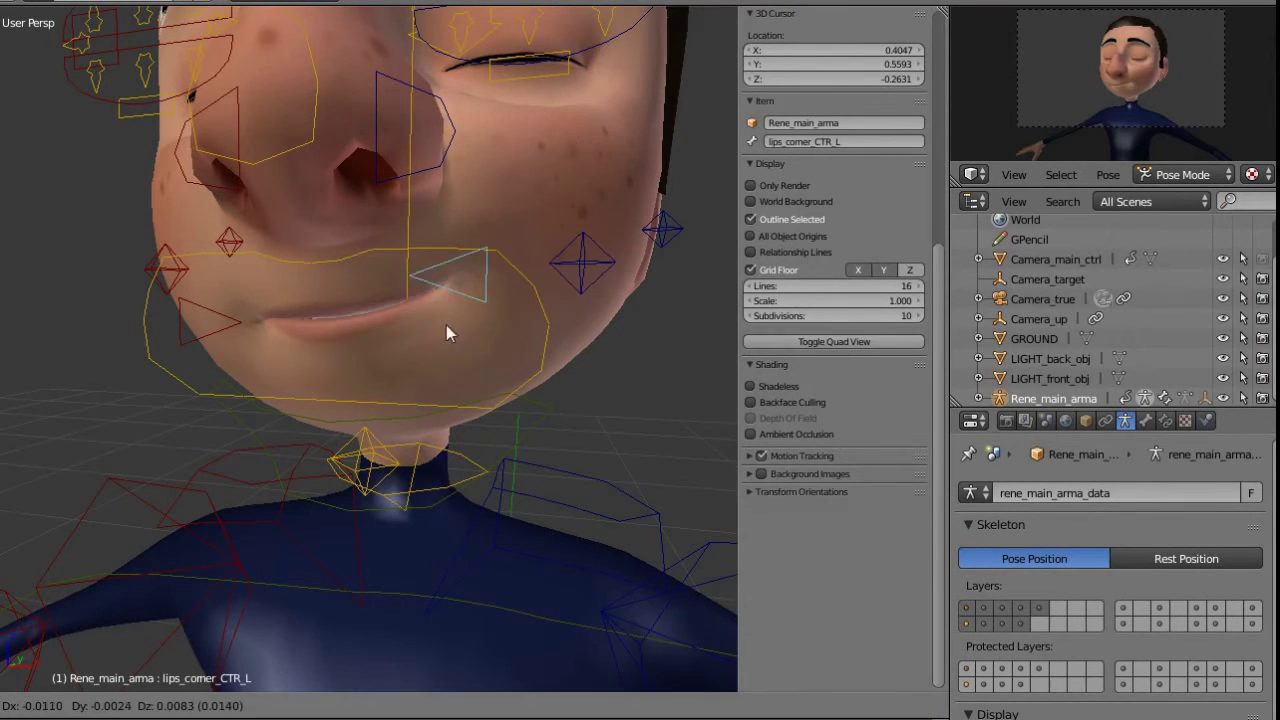
key(Escape)
right_click(620, 284)
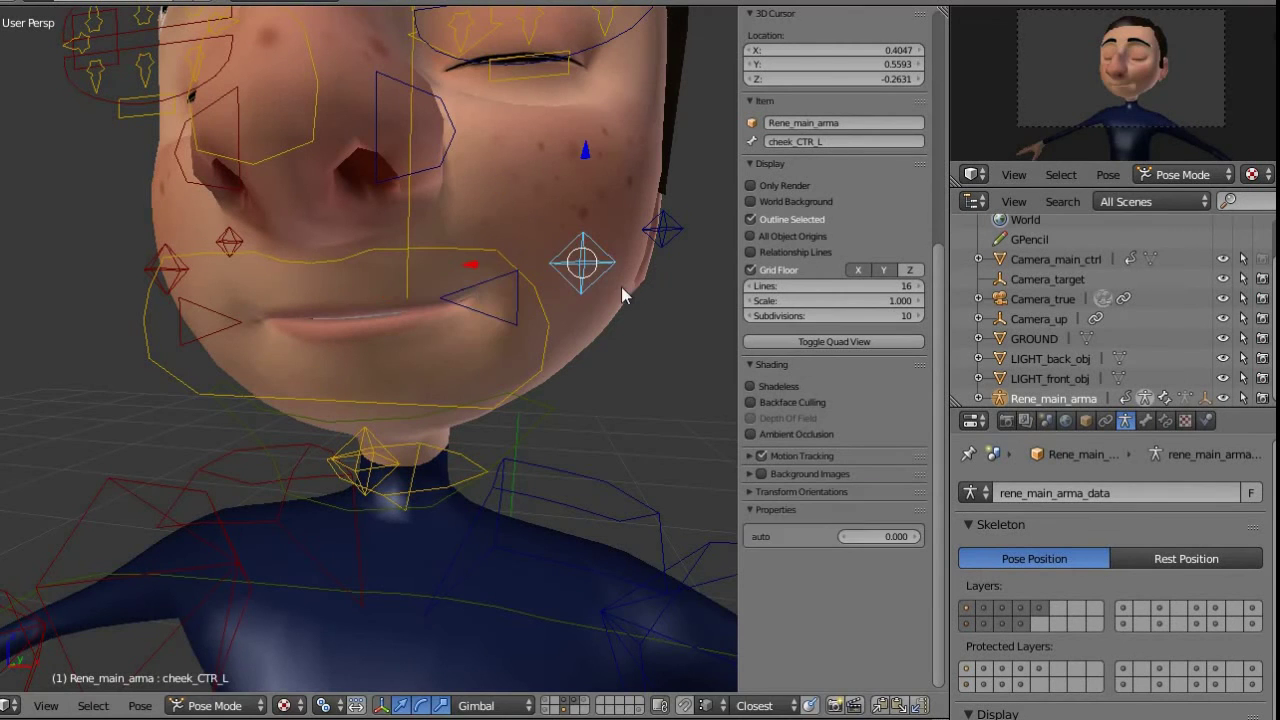
drag(1041, 518, 1046, 517)
Try pulling the left ear control, ear_CTR_L, outward from the head
middle_drag(579, 280, 525, 308)
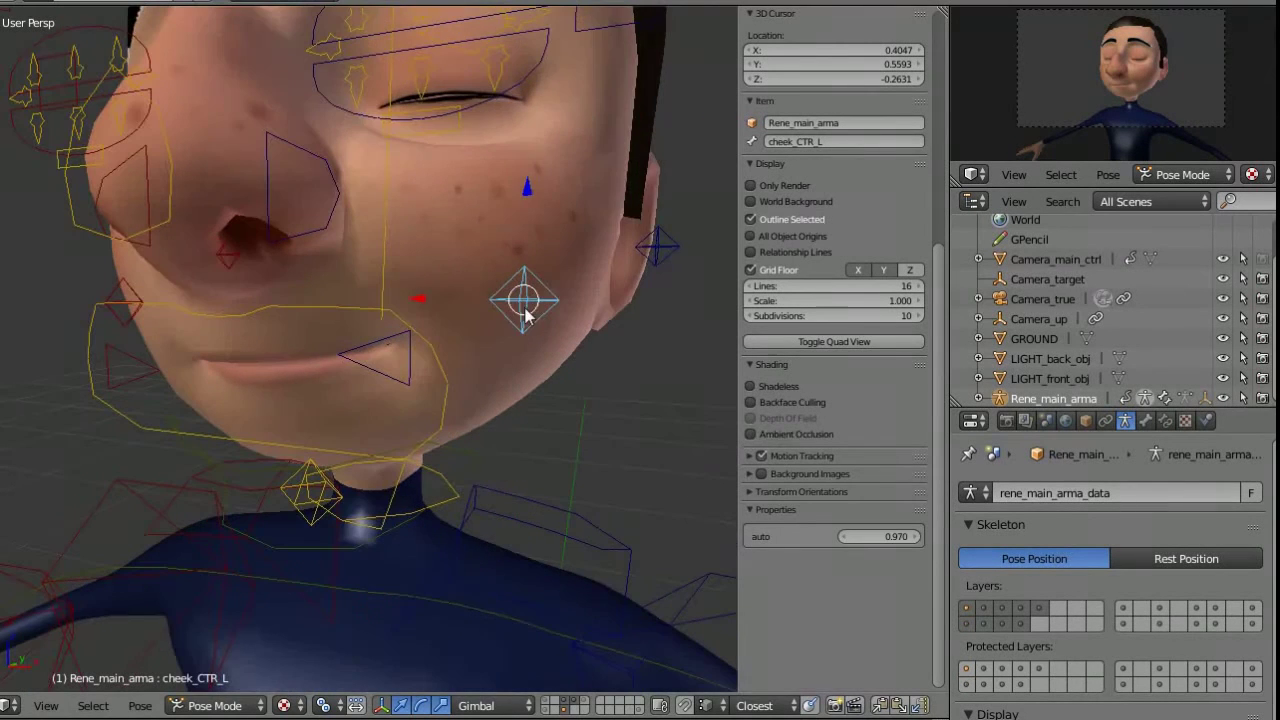
right_click(659, 246)
key(g)
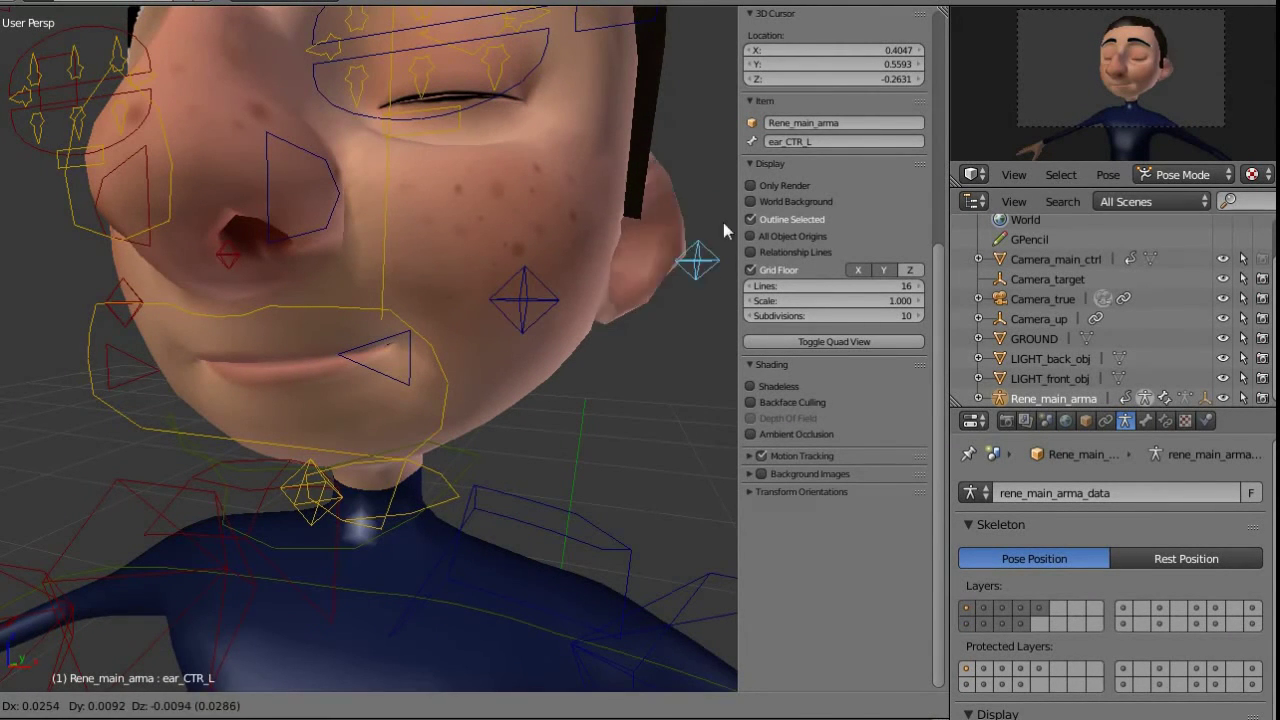
key(Escape)
Rotate the left nostril control, nostril_CTR_L, slightly and try moving it
middle_drag(659, 246, 471, 298)
right_click(469, 308)
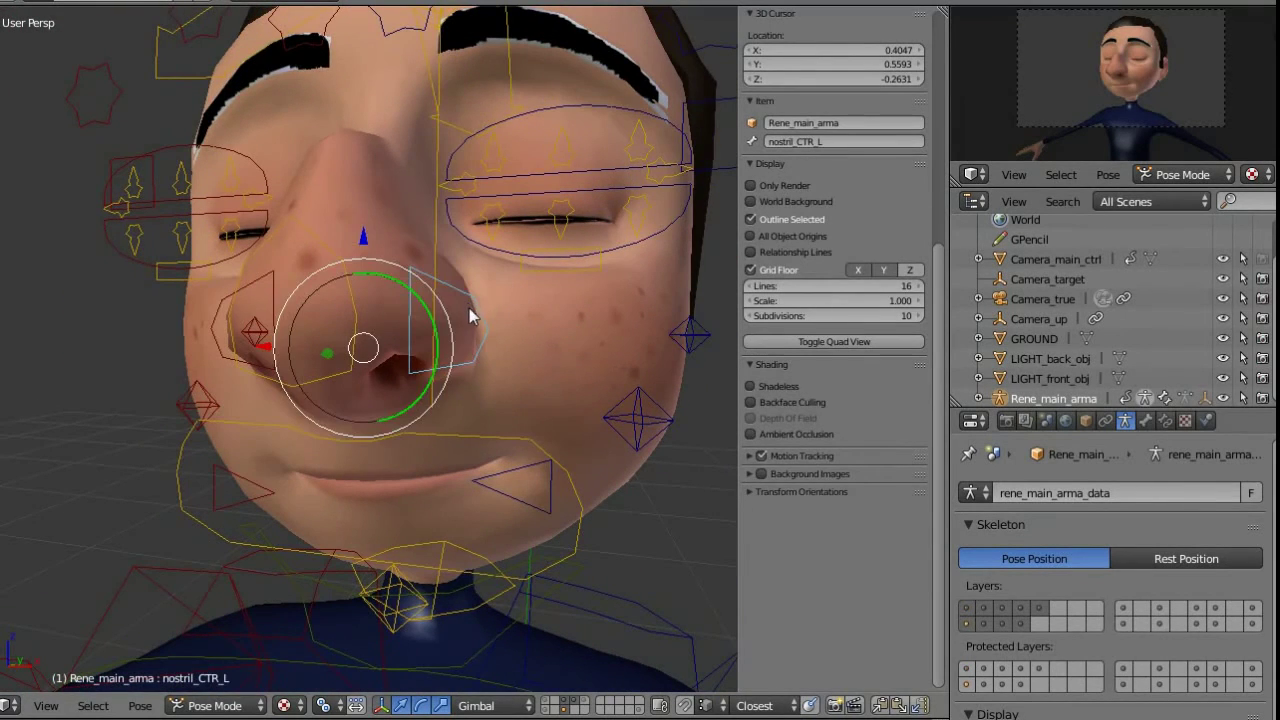
drag(432, 320, 422, 350)
right_click(408, 324)
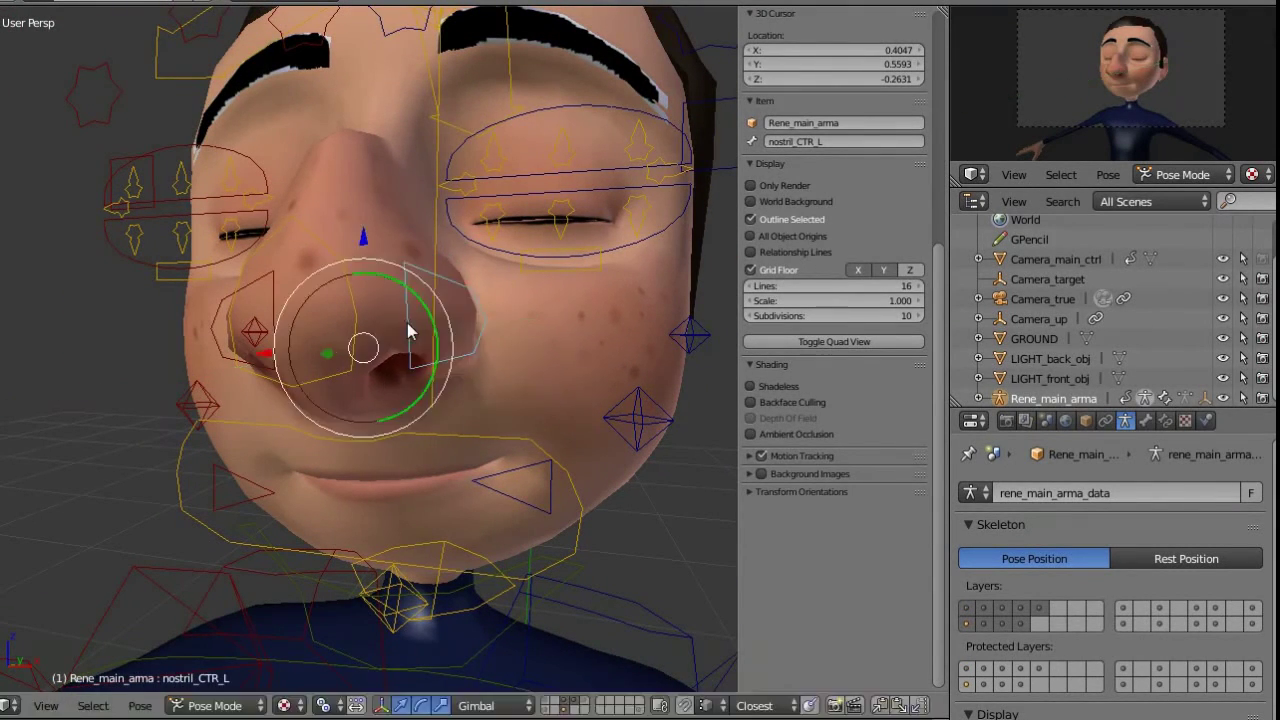
key(g)
right_click(429, 293)
Try moving the nose tip control, noseTip_C, sideways and up
right_click(357, 313)
key(g)
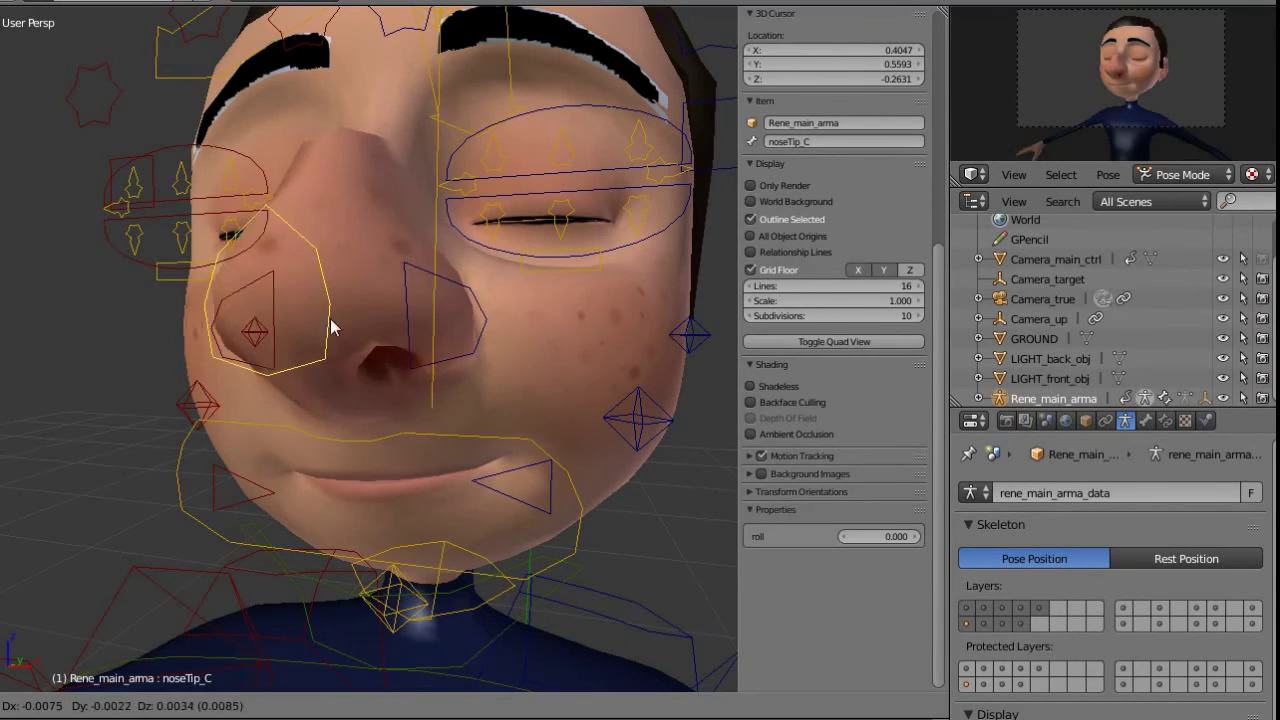
right_click(337, 301)
Try moving the left under-eye control, underEye_CTR_L
middle_drag(400, 298, 433, 328)
right_click(490, 342)
key(g)
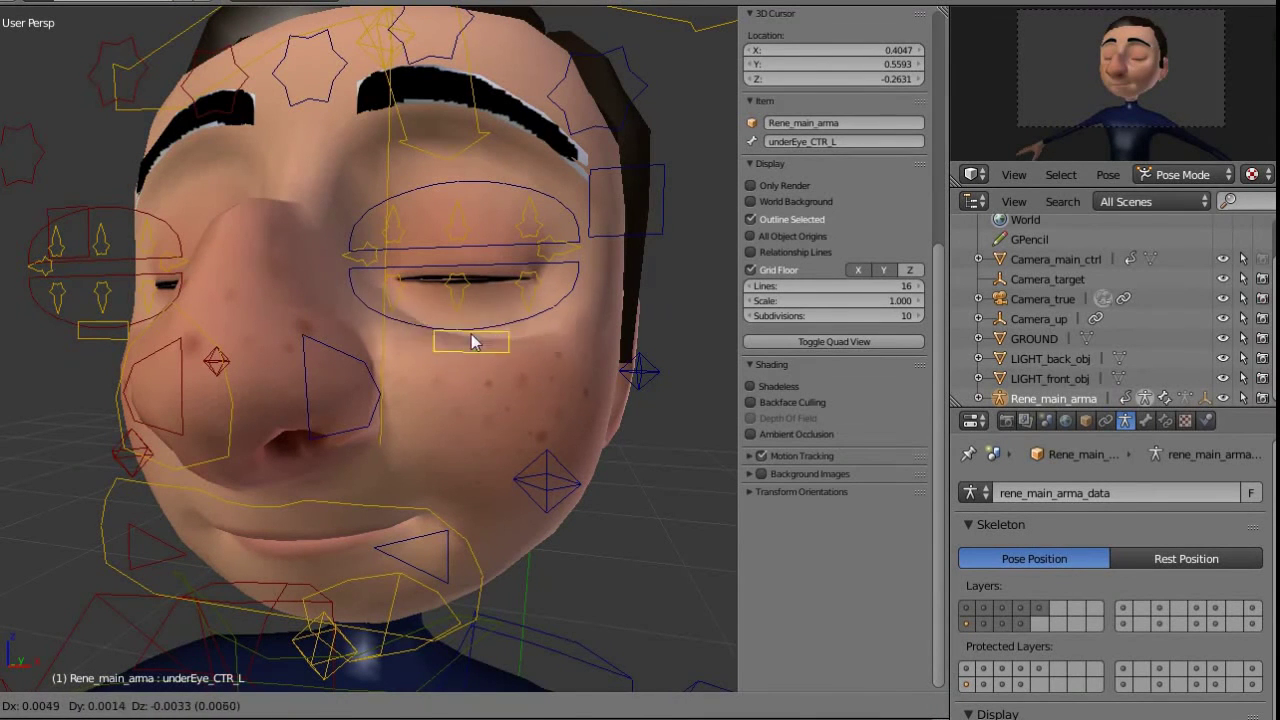
click(466, 335)
Open the left eye by lowering eyelid_bot_CTR_L and raising eyelid_top_CTR_L
middle_drag(679, 315, 536, 350)
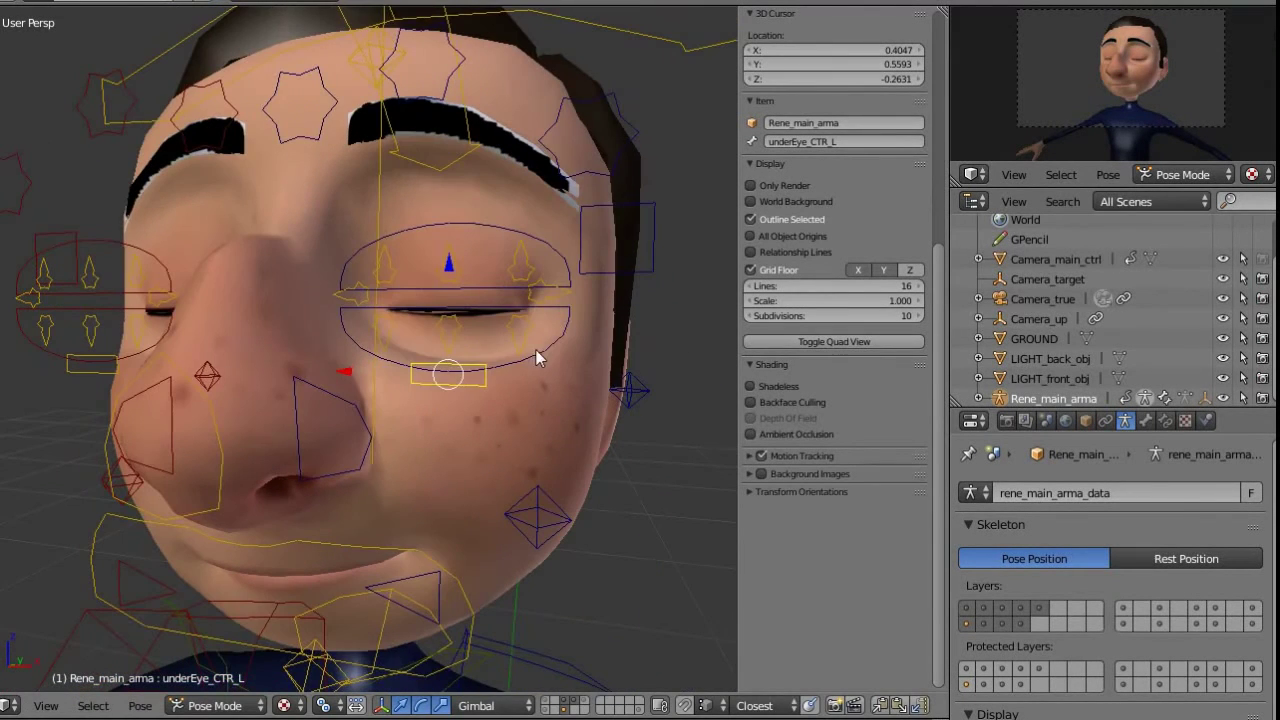
right_click(540, 349)
key(g)
click(469, 238)
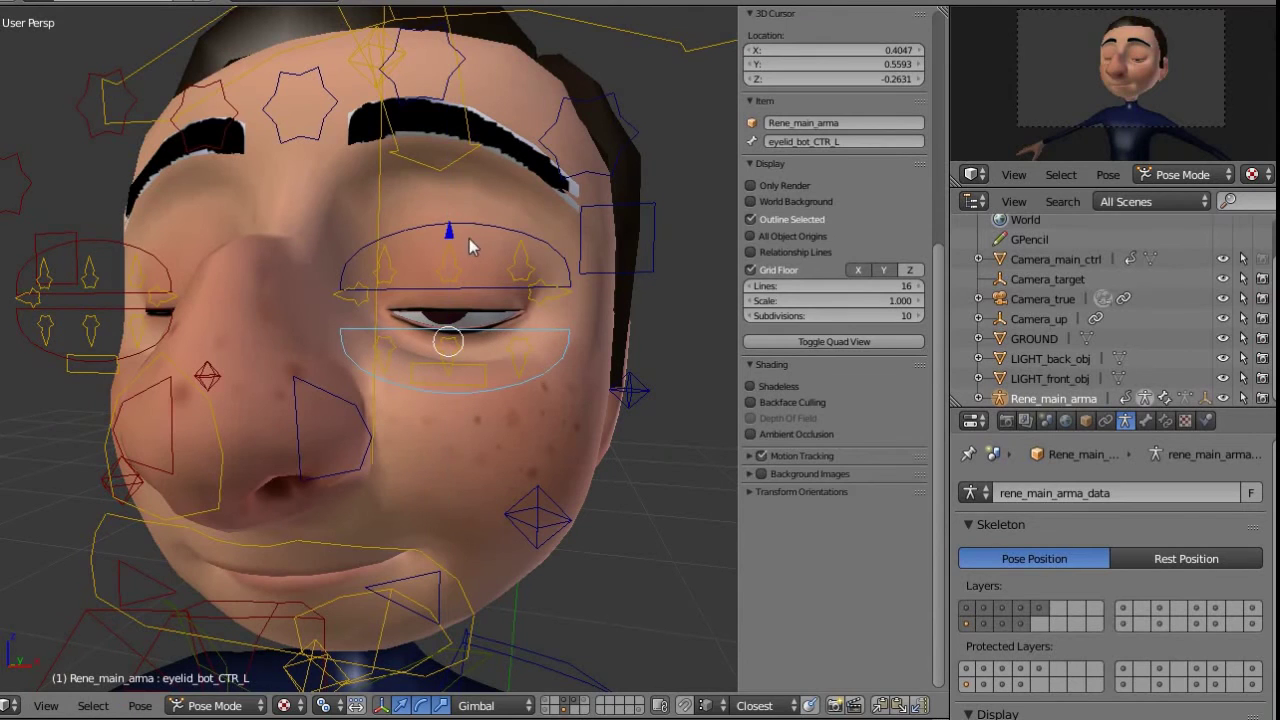
right_click(501, 226)
key(g)
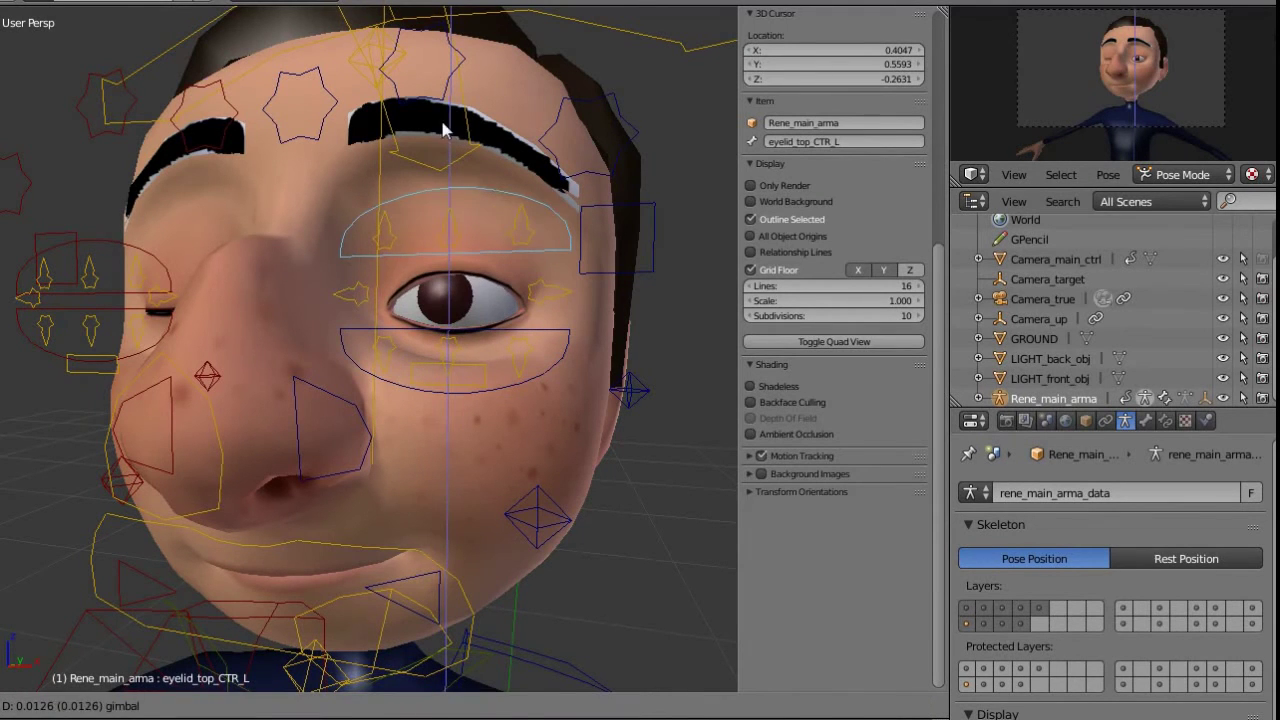
click(478, 264)
Try moving the left eye's corner controls, eyelid_secIn_CTR_L and eyelid_secOut_CTR_L
right_click(352, 296)
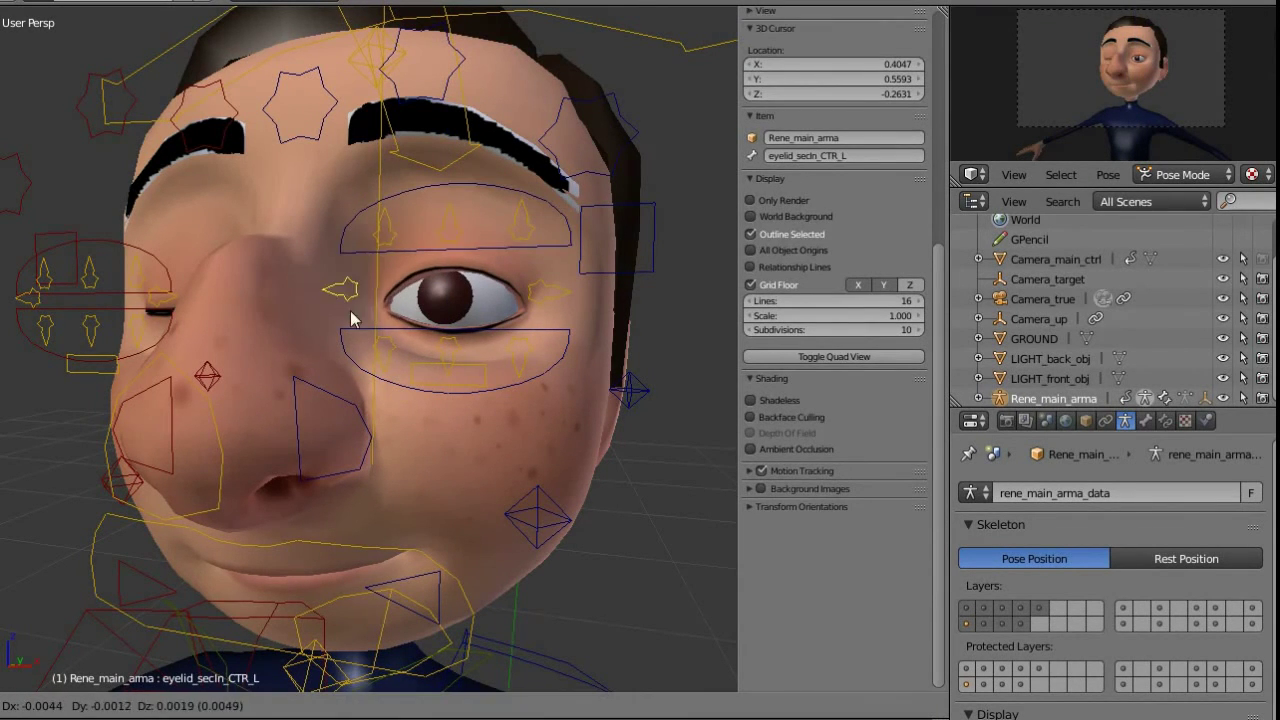
right_click(549, 301)
key(g)
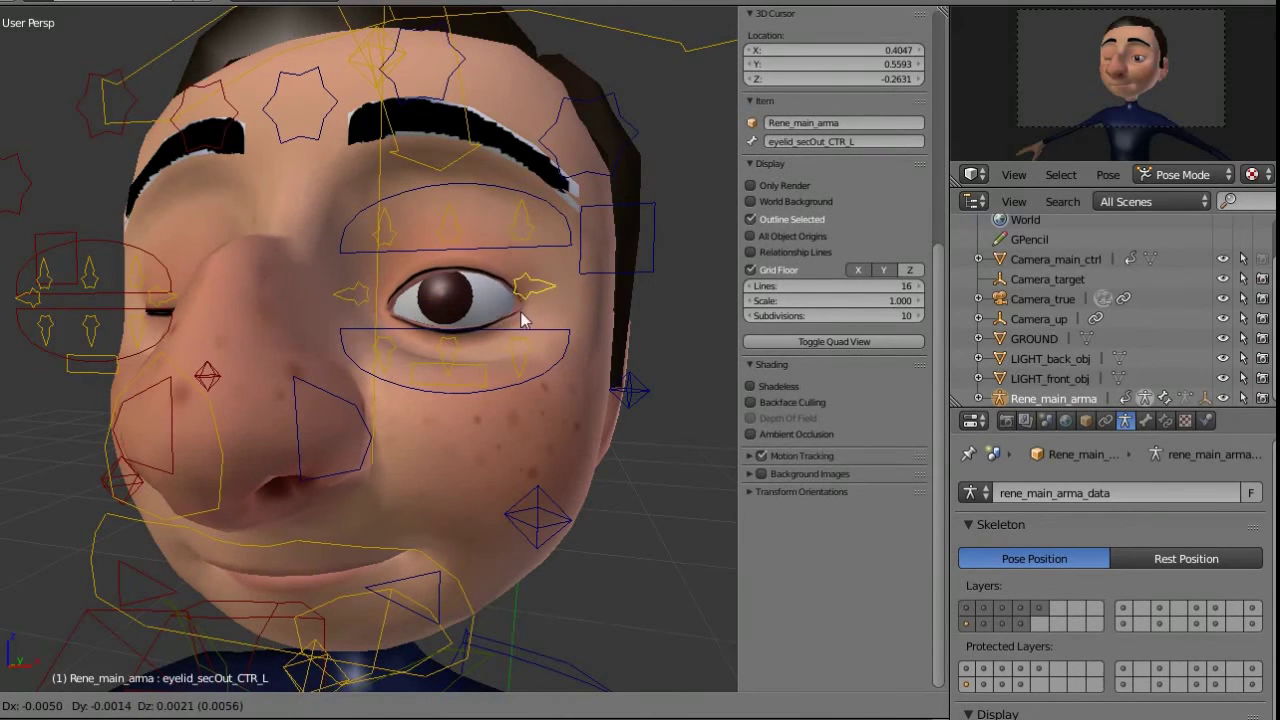
right_click(522, 316)
Try moving the left lower eyelid's secondary controls: eyelid_bot_secIn_CTR_L, eyelid_bot_secMid_CTR_L and eyelid_bot_secOut_CTR_L
right_click(392, 345)
key(g)
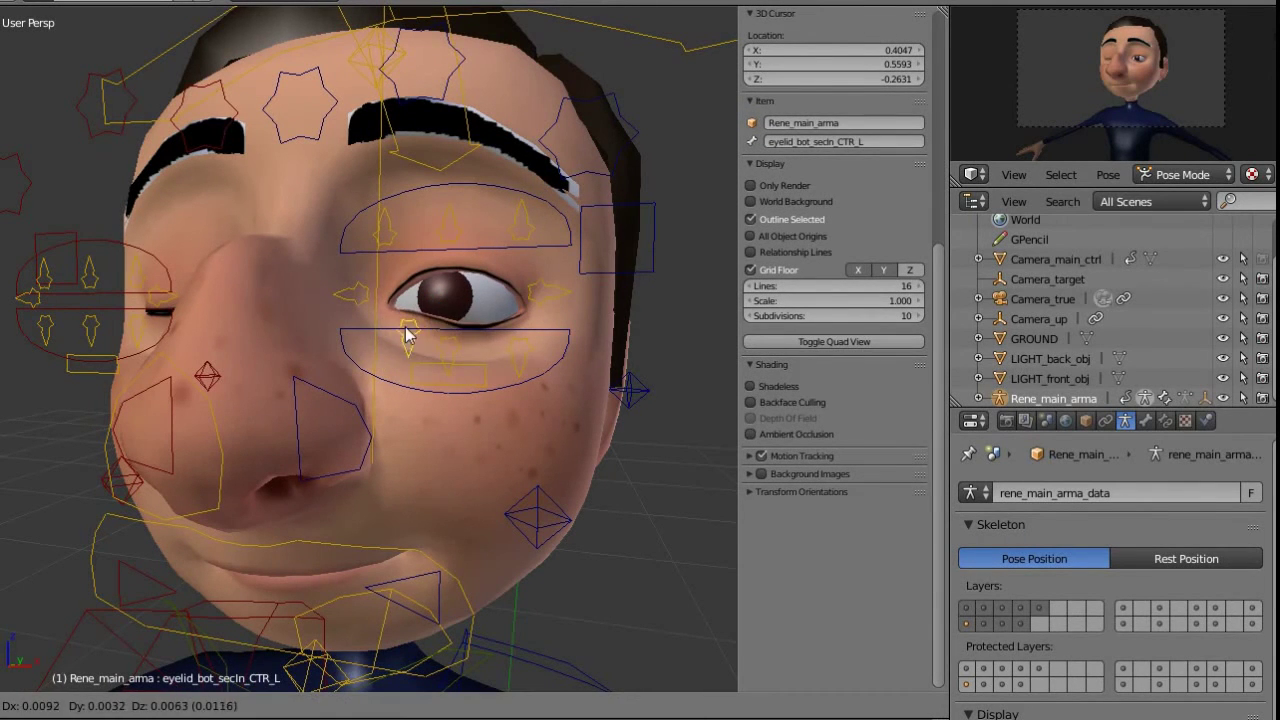
right_click(455, 358)
right_click(463, 360)
key(g)
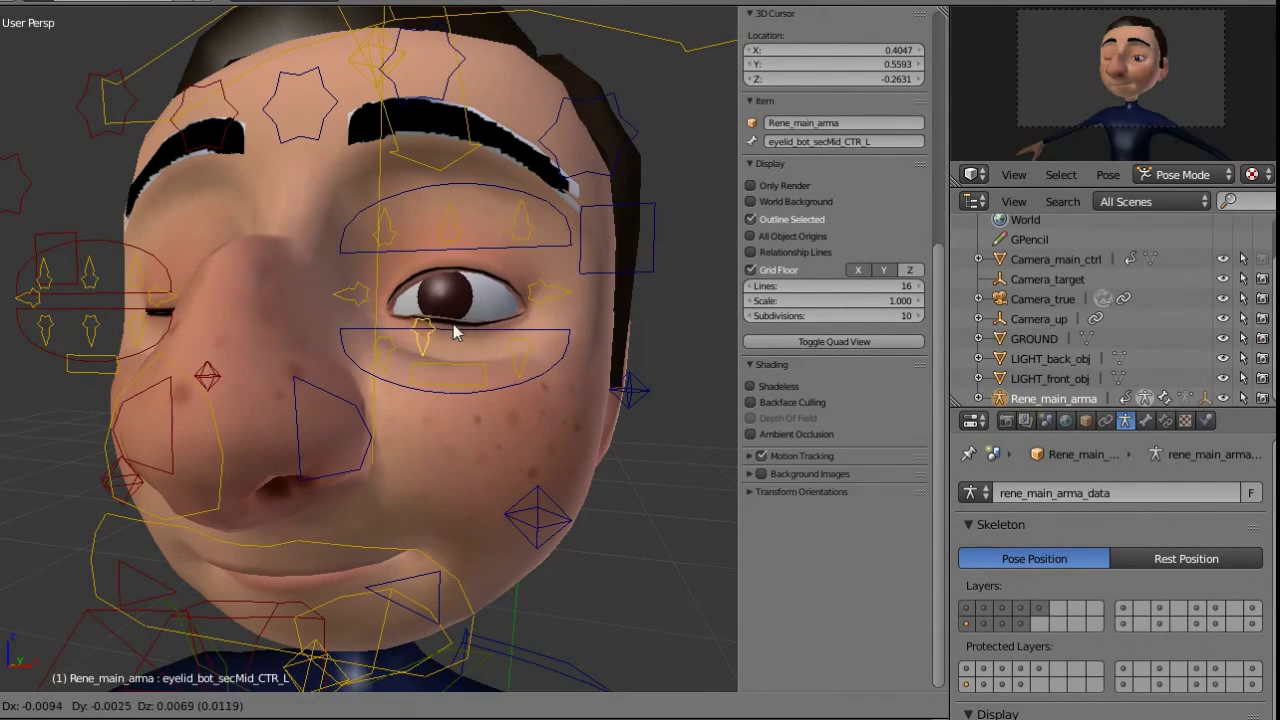
right_click(489, 363)
right_click(516, 356)
key(g)
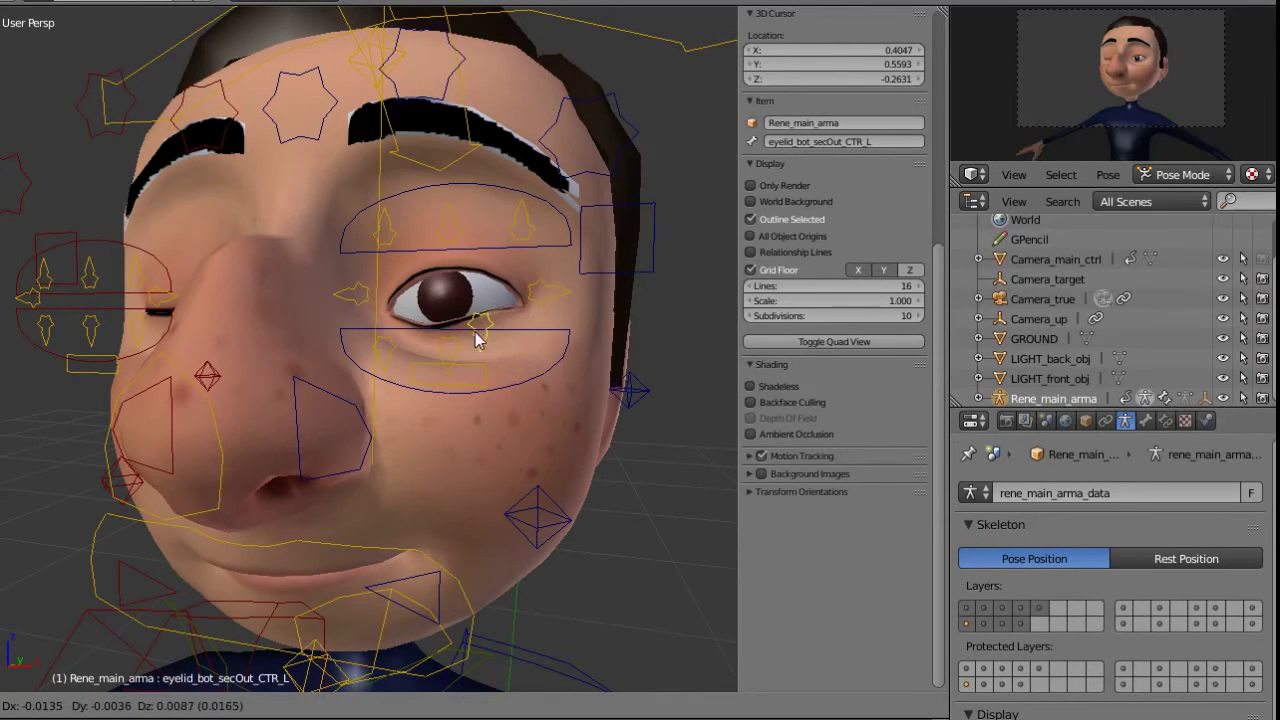
right_click(500, 314)
Try moving the left upper eyelid's secondary controls: eyelid_top_secIn_CTR_L, eyelid_top_secMid_CTR_L and eyelid_top_secOut_CTR_L
right_click(384, 230)
key(g)
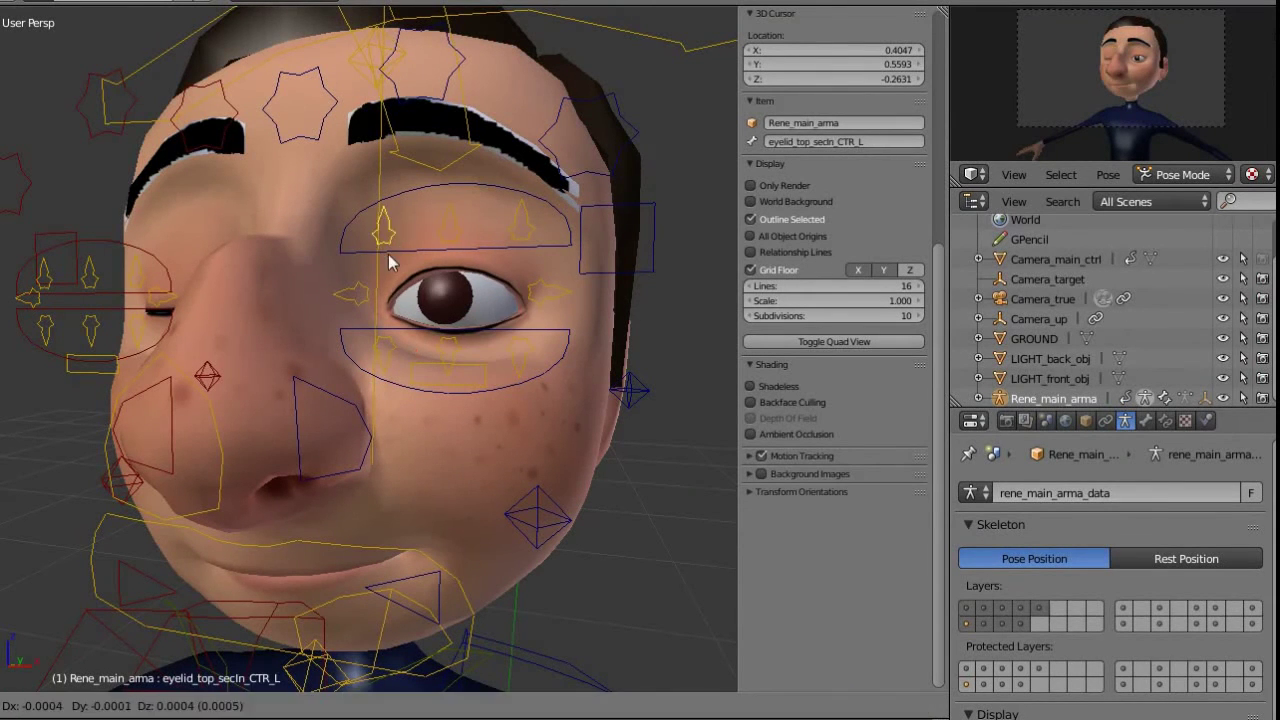
right_click(461, 228)
key(g)
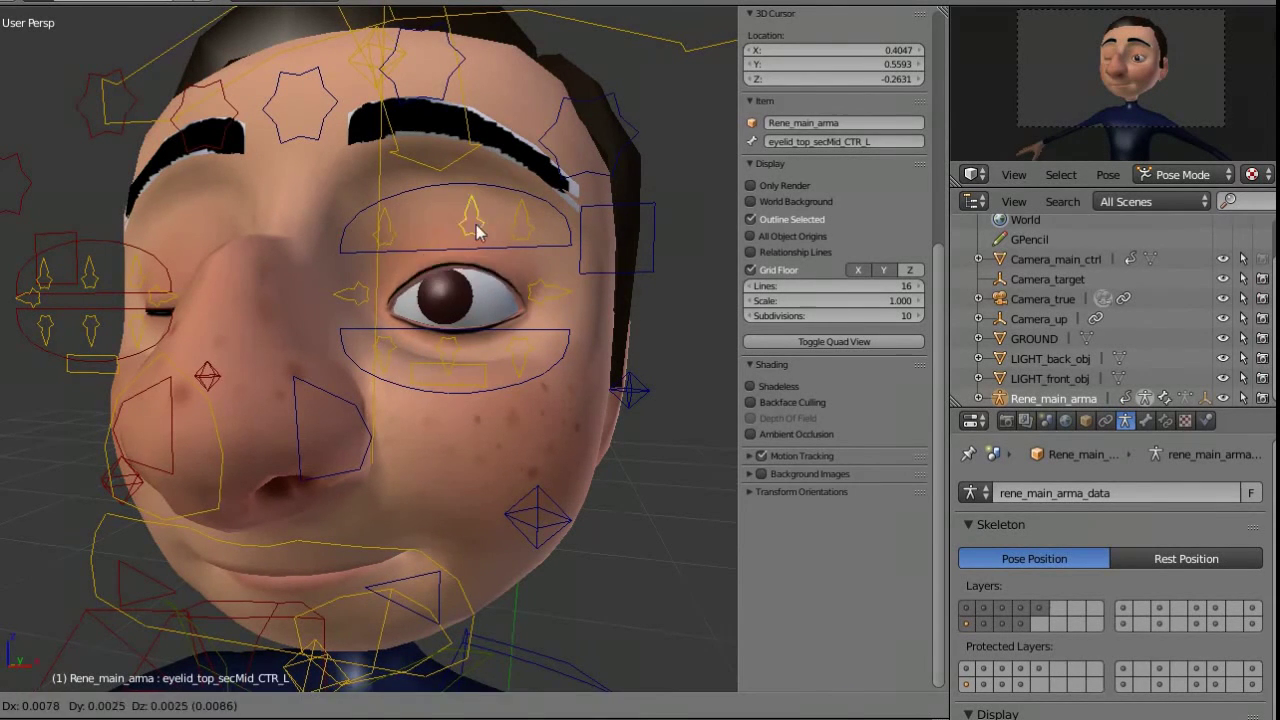
right_click(471, 224)
right_click(524, 225)
key(g)
right_click(503, 250)
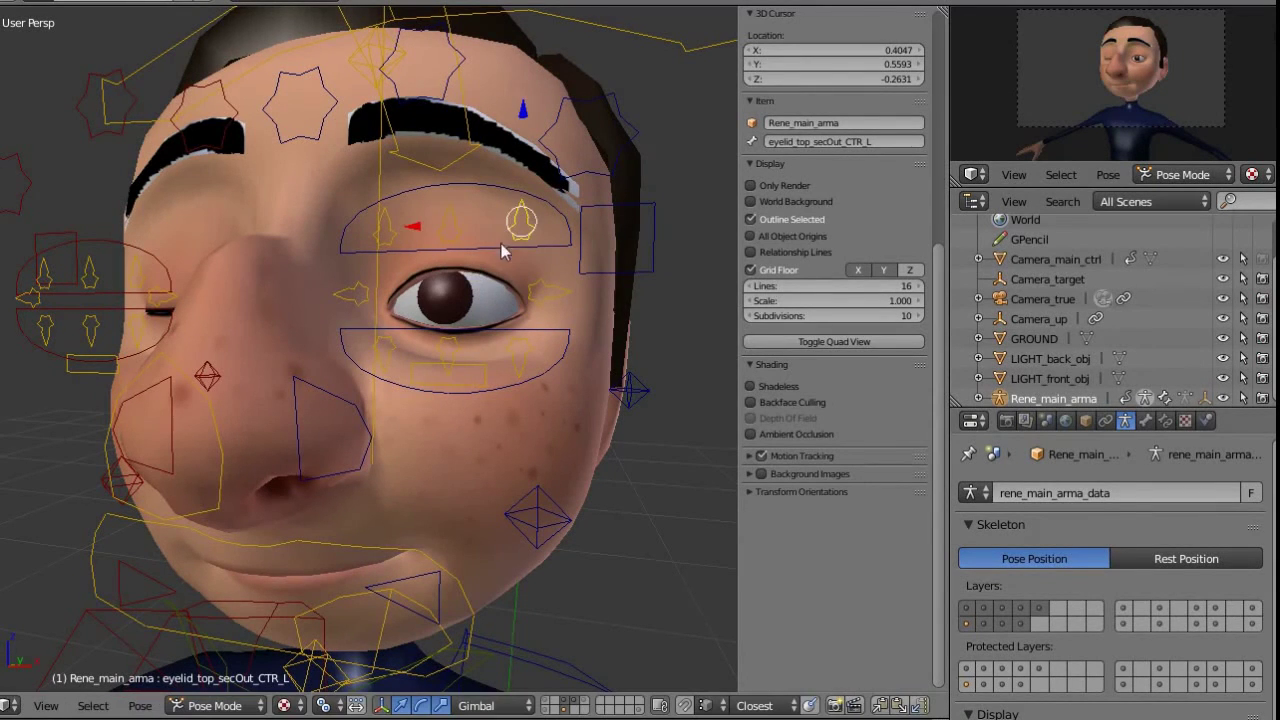
Open the right eye by raising eyelid_top_CTR_R vertically and adjusting eyelid_bot_CTR_R
scroll(491, 251, down, 7)
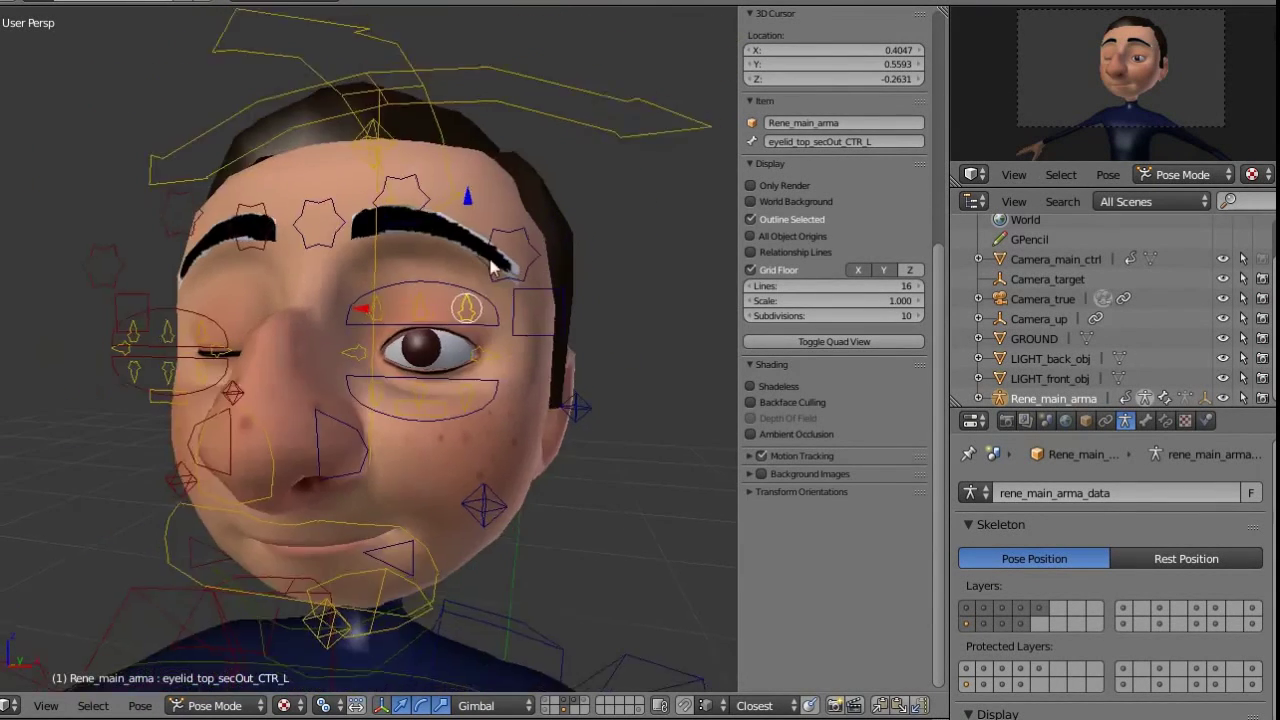
scroll(260, 397, down, 4)
scroll(405, 258, up, 6)
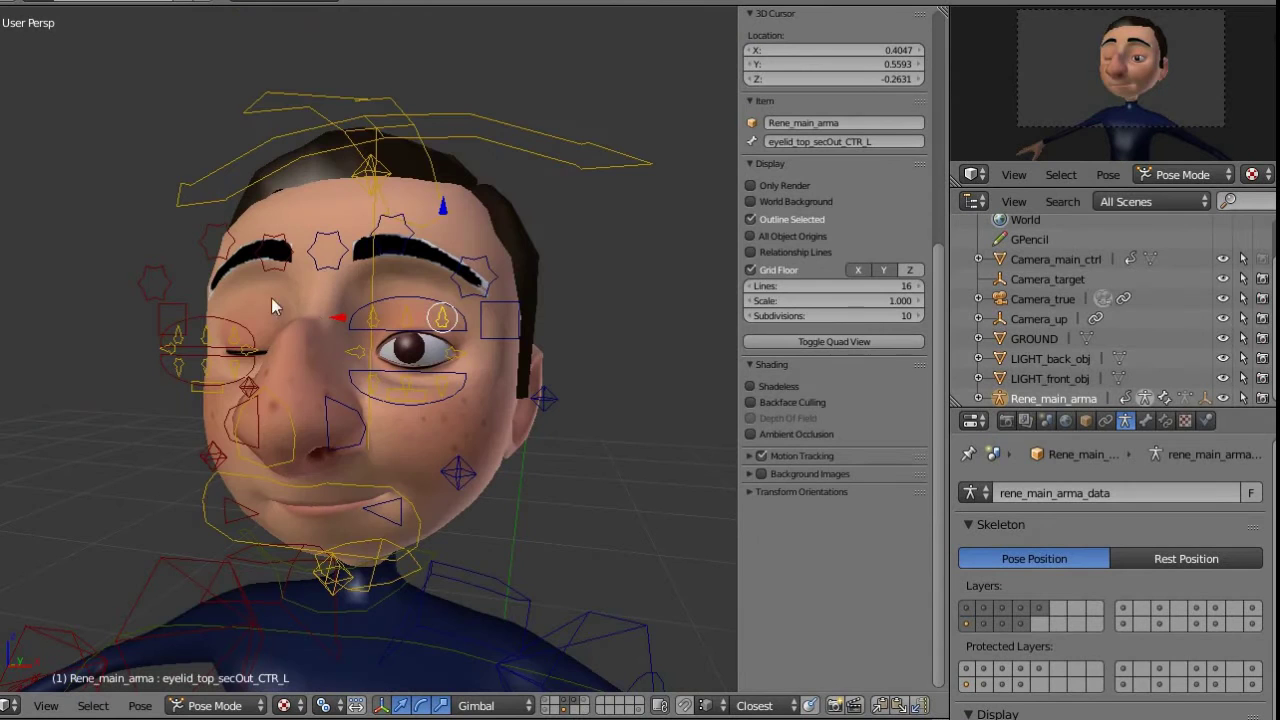
right_click(232, 330)
key(g)
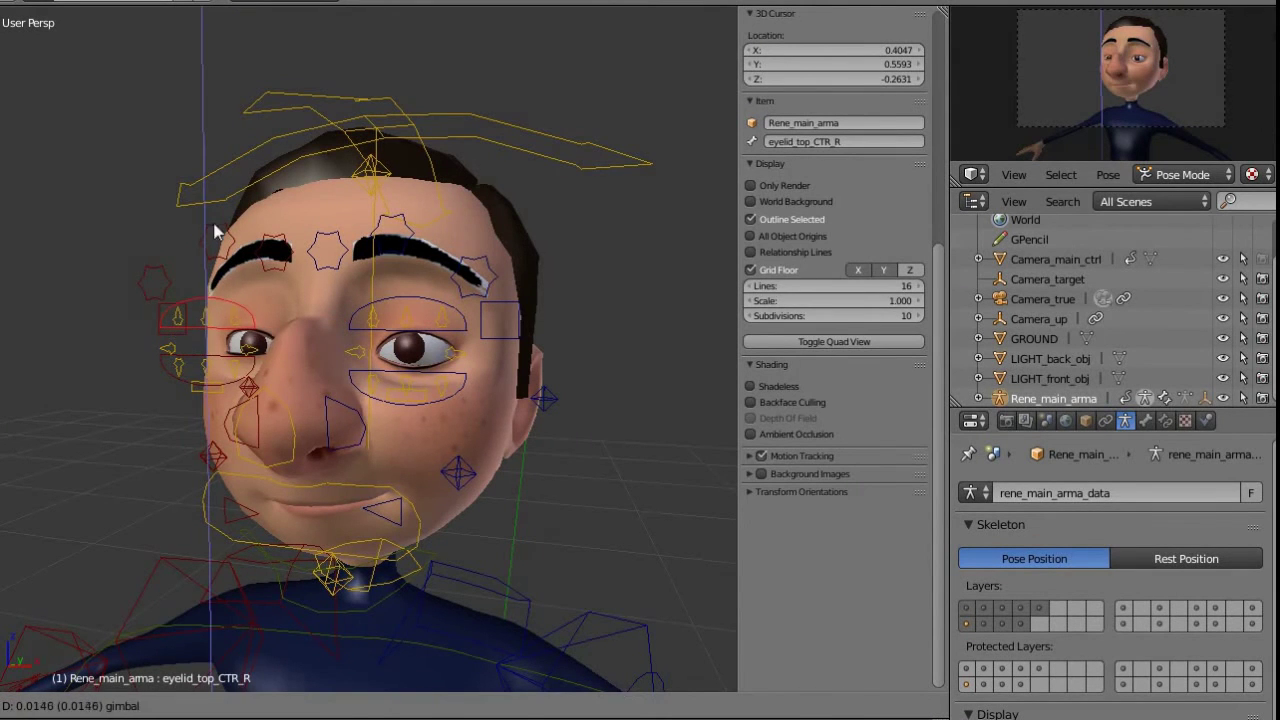
click(217, 229)
right_click(186, 378)
drag(203, 250, 206, 256)
Try moving the shared eye target, eye_target_C, and the left eye's own target, eye_target_L
scroll(435, 298, down, 3)
scroll(430, 299, down, 3)
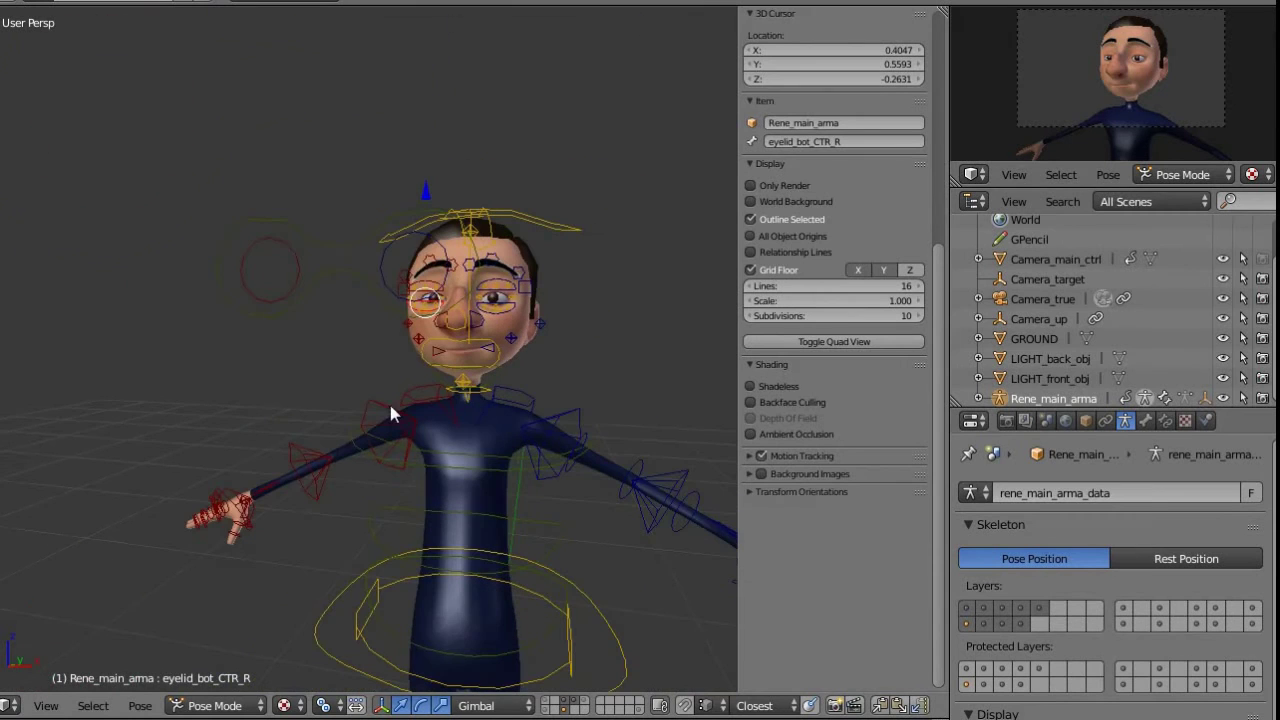
right_click(336, 273)
key(g)
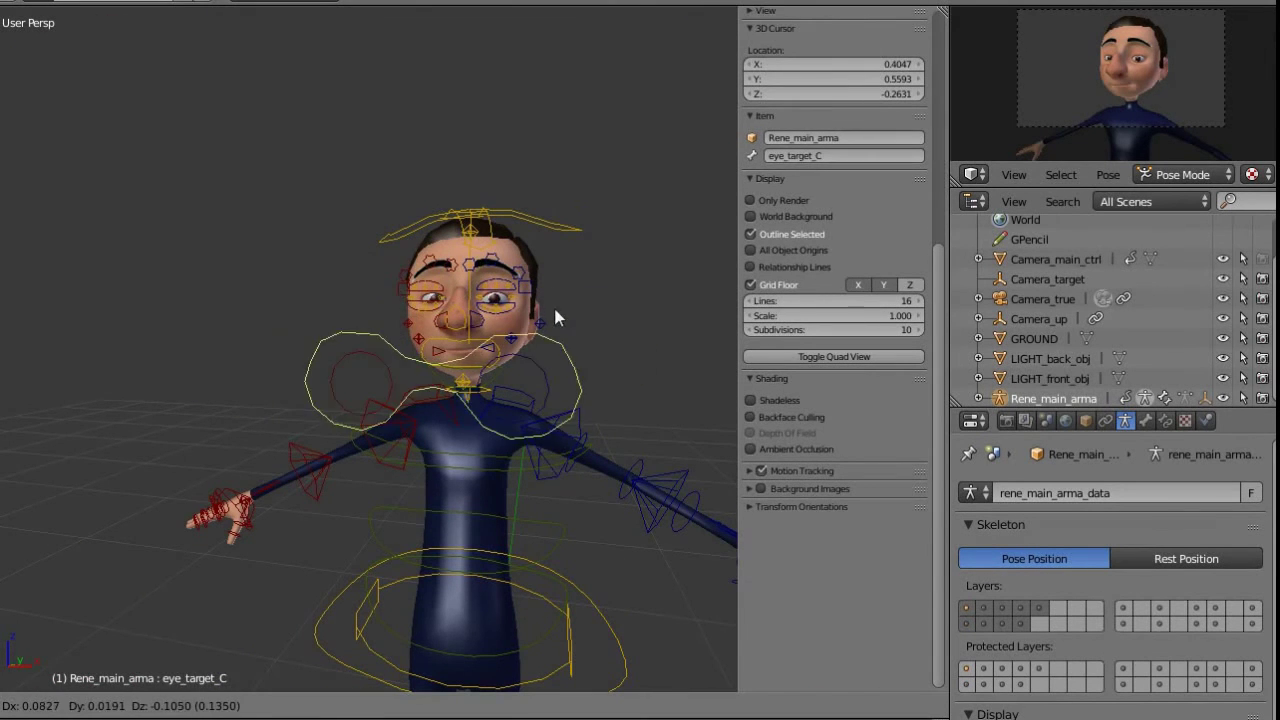
key(Escape)
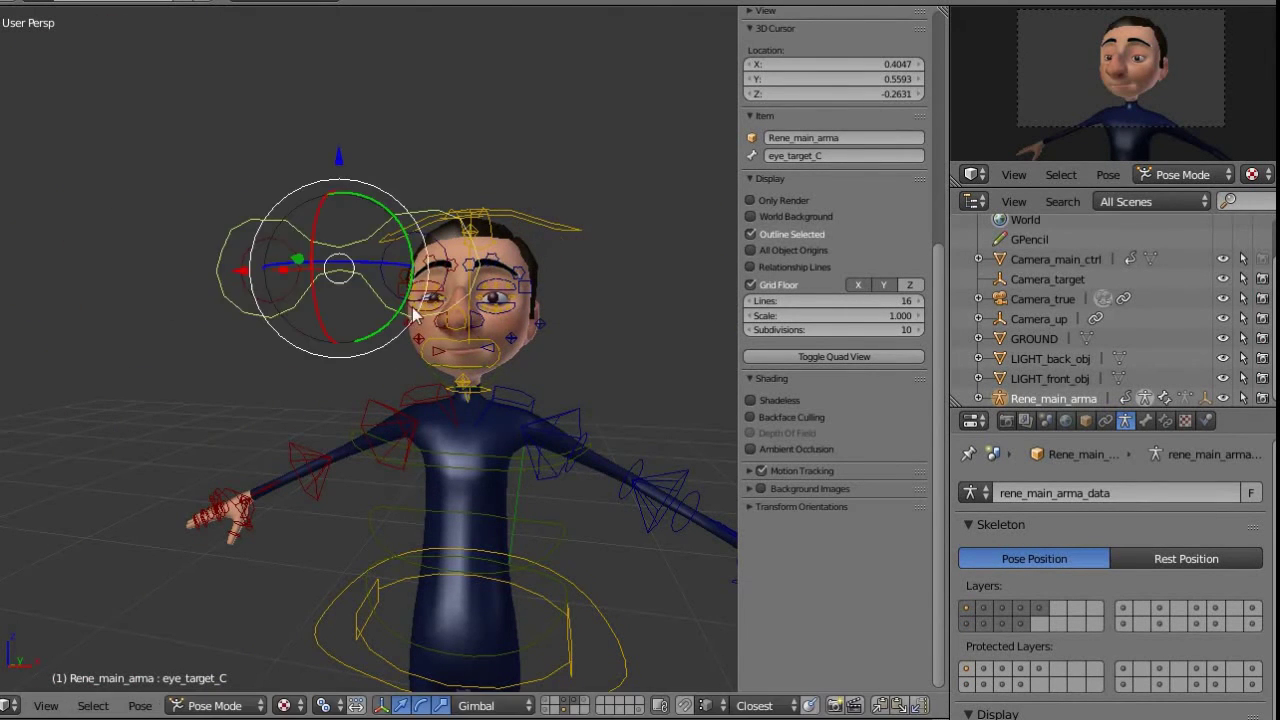
right_click(374, 273)
key(g)
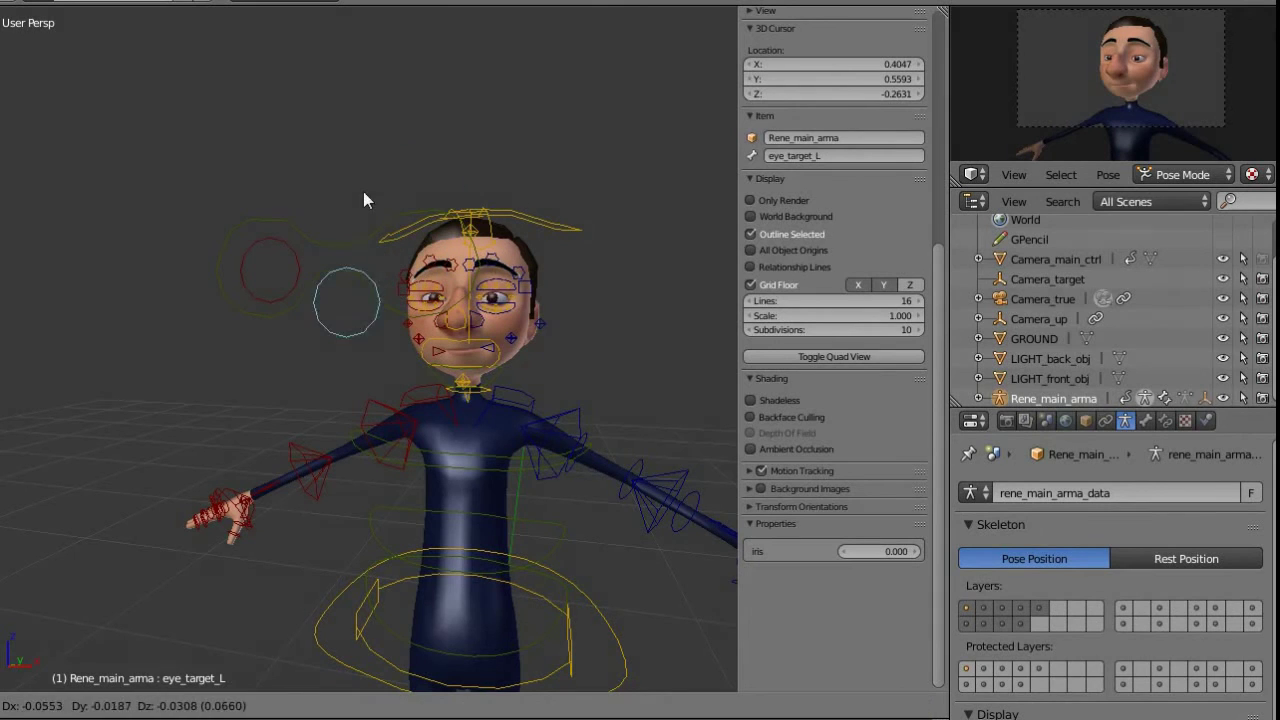
key(Escape)
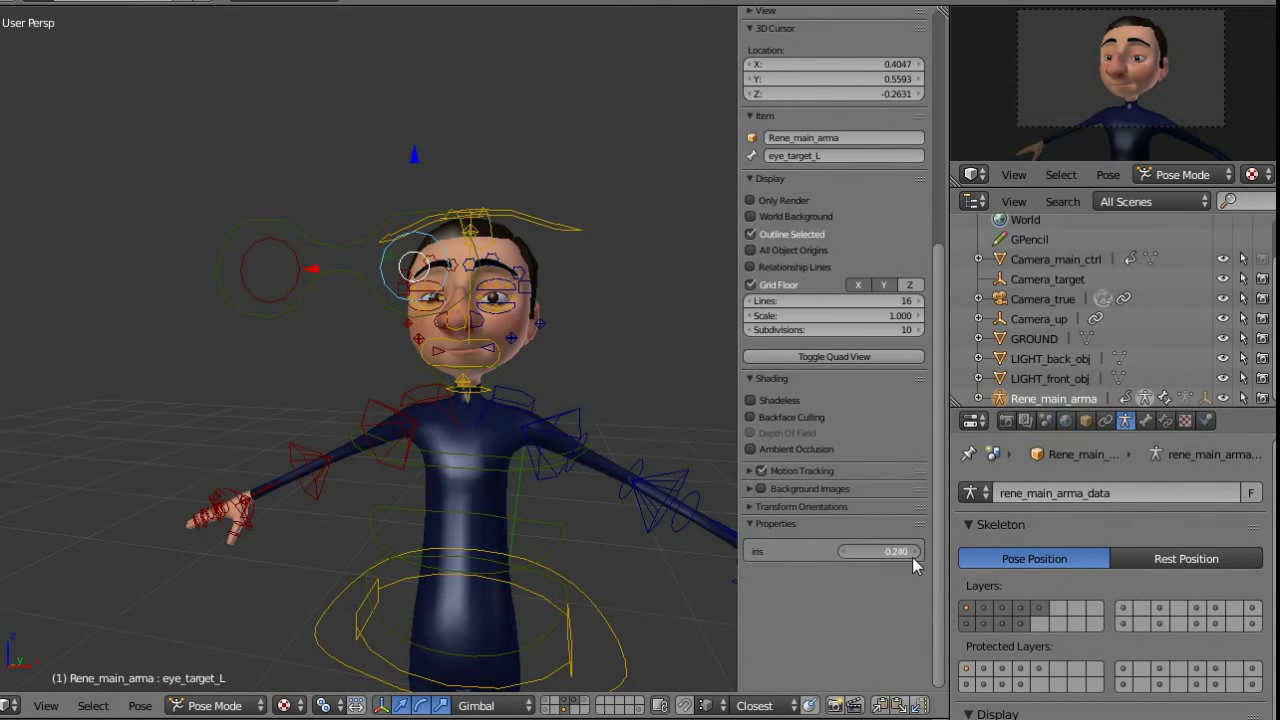
Set the iris property of eye_target_L to 0.530 and look closely at the left eye
mouse_move(912, 558)
mouse_down()
mouse_move(889, 552)
mouse_move(916, 555)
mouse_move(903, 553)
mouse_up()
scroll(540, 280, up, 3)
middle_drag(532, 270, 460, 332)
scroll(457, 298, up, 2)
key(F12)
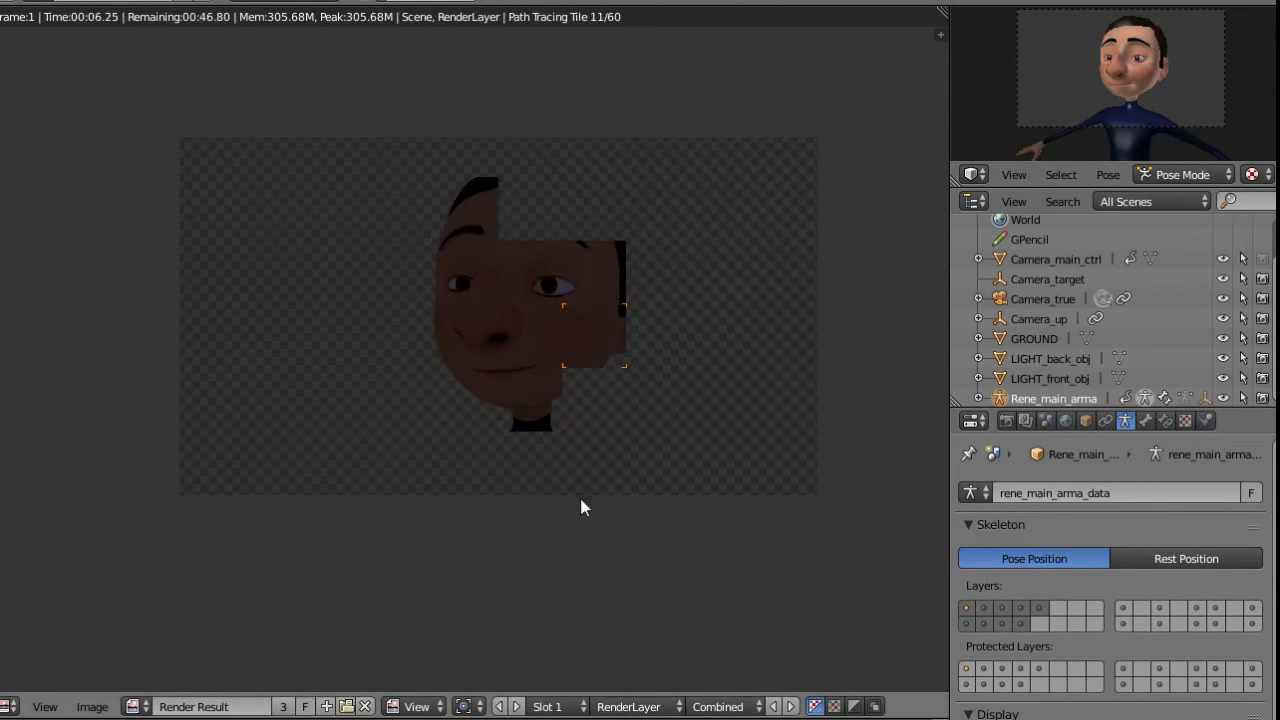
key(Escape)
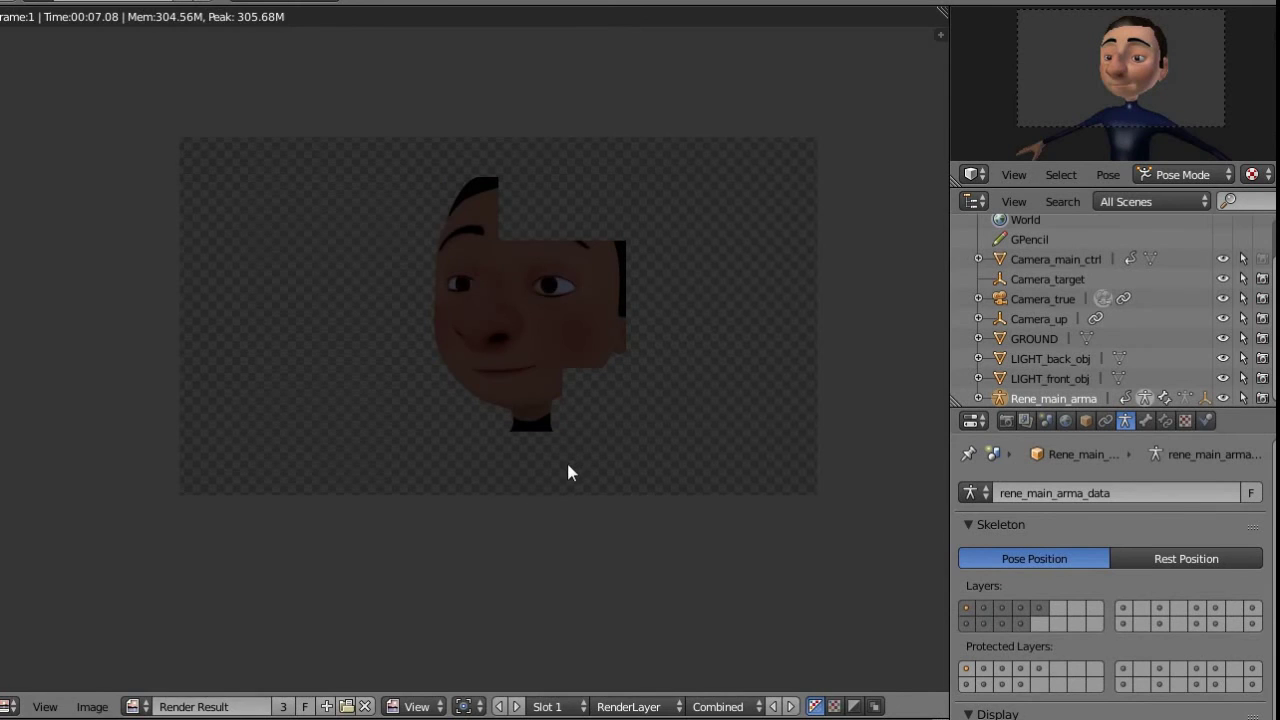
key(Escape)
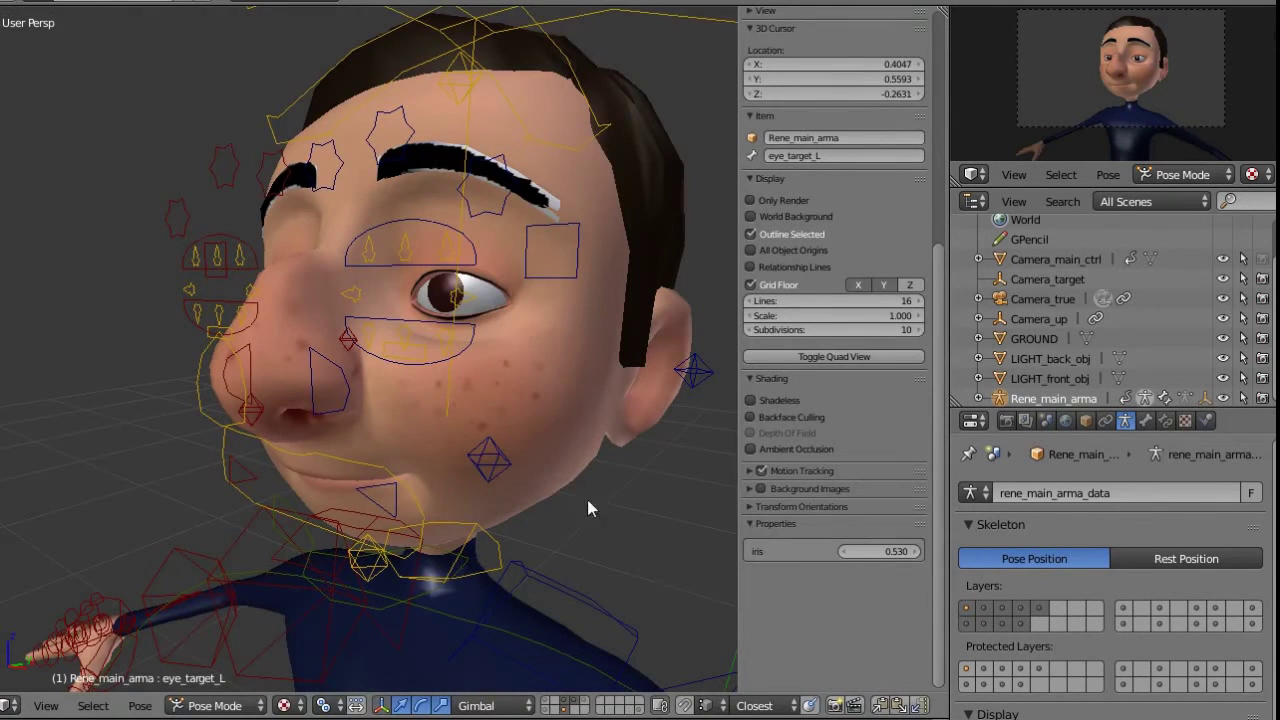
Make the scene layer containing the lights visible as well and render the current frame
click(547, 707)
key(F12)
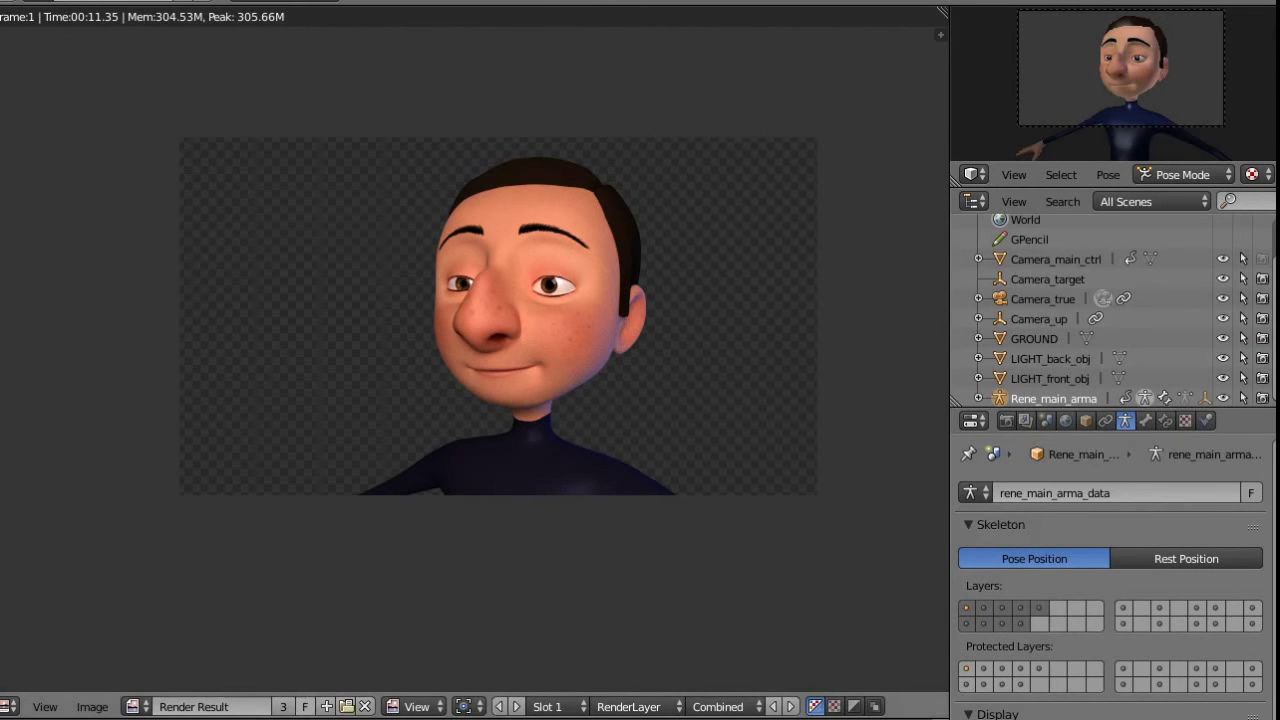
key(Escape)
Try raising the whole left eyebrow by moving eyebrow_scale_L along its Z axis
scroll(506, 432, down, 10)
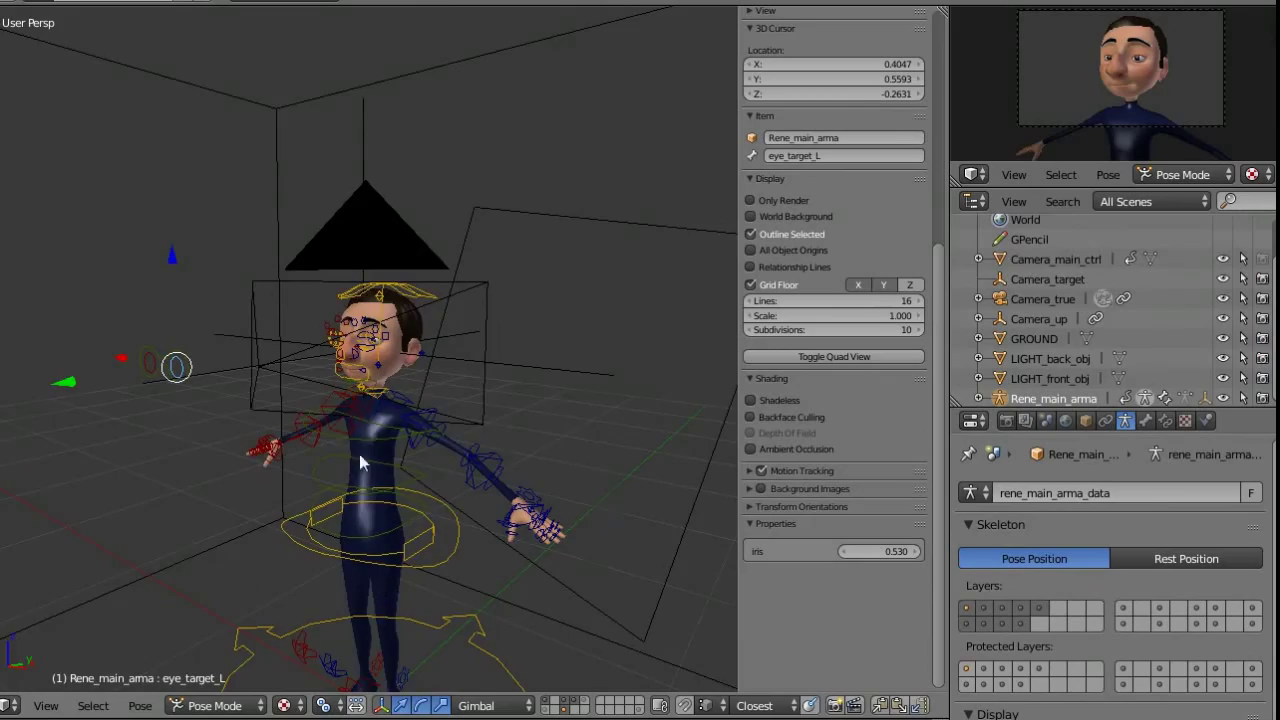
scroll(361, 462, up, 10)
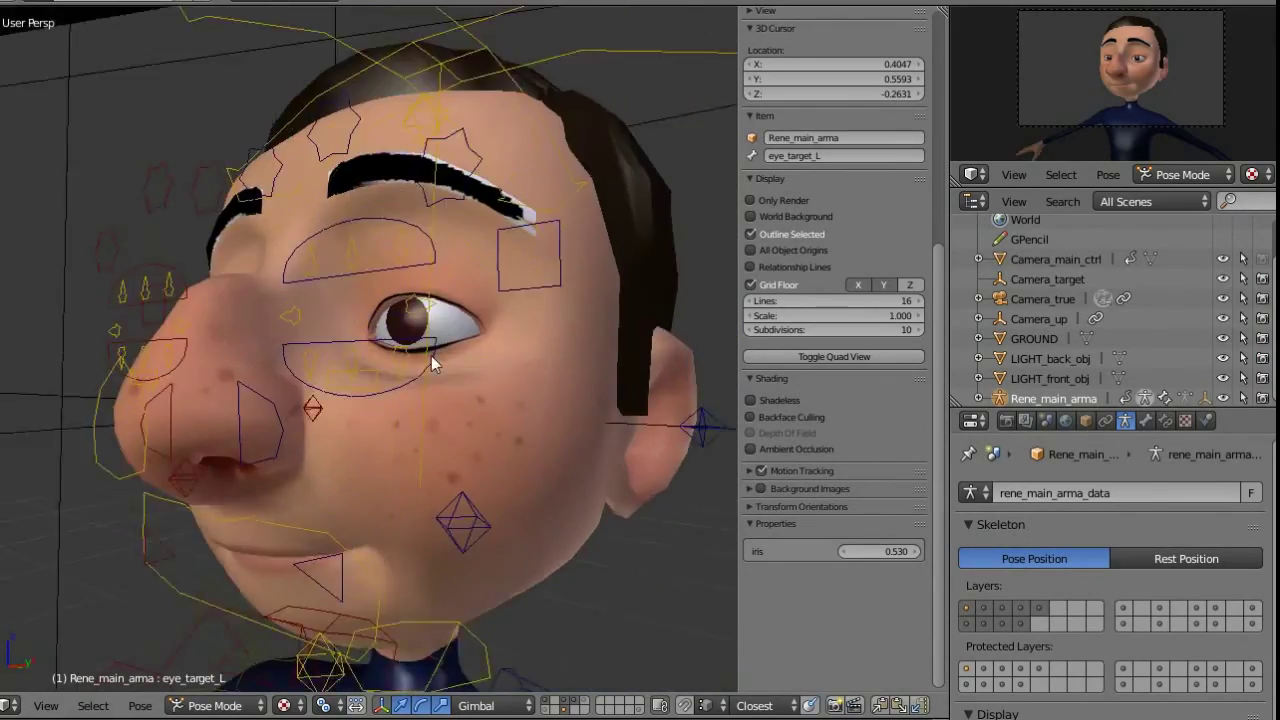
middle_drag(431, 360, 507, 316)
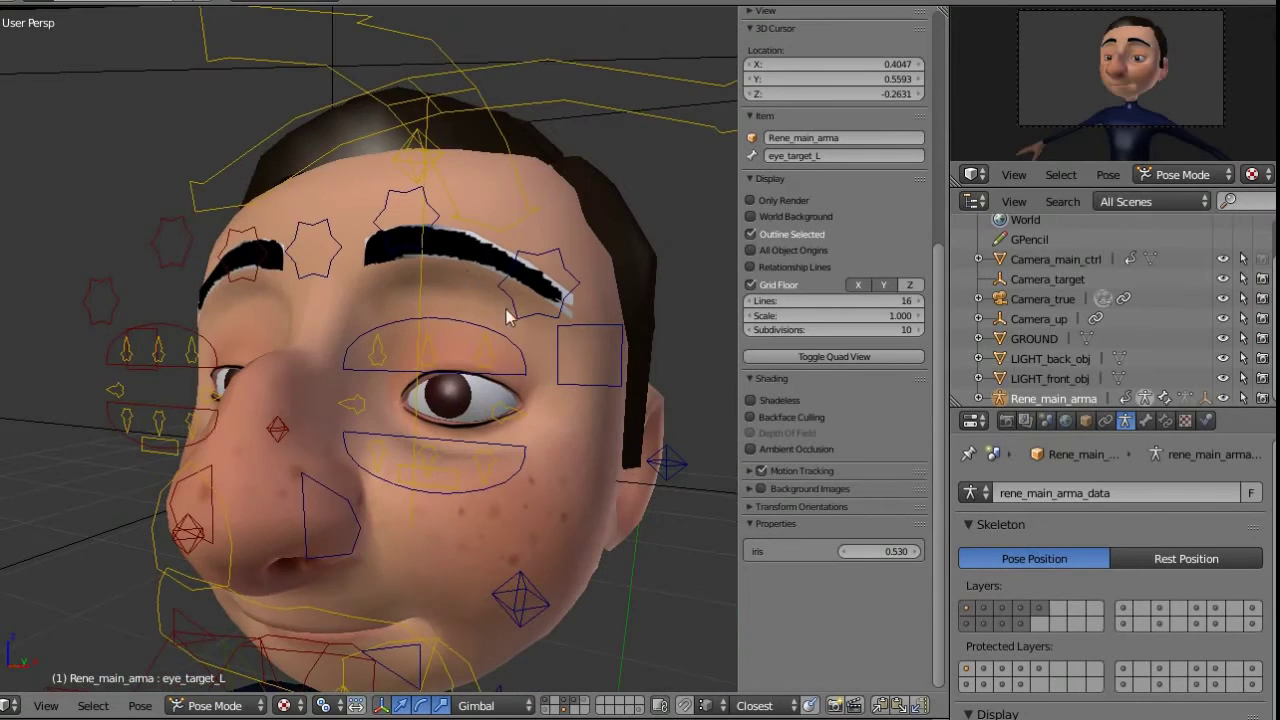
right_click(337, 243)
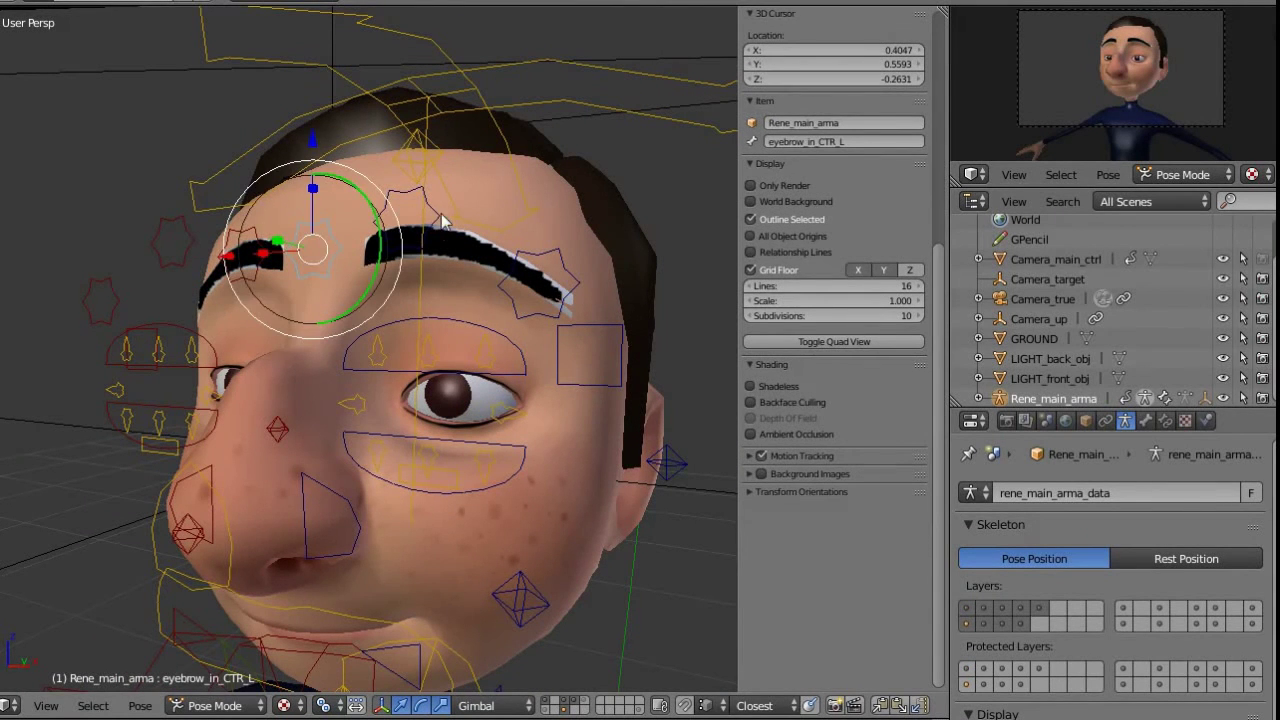
right_click(566, 268)
right_drag(618, 330, 508, 312)
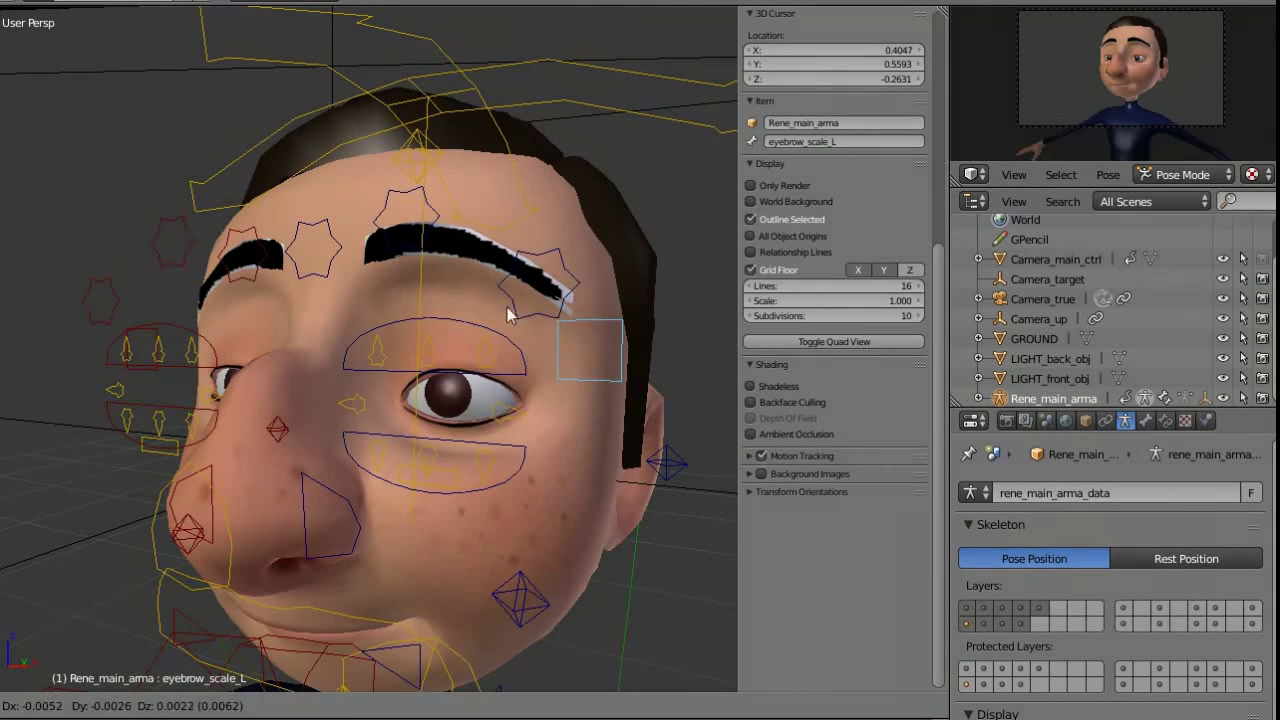
middle_drag(508, 312, 573, 300)
right_click(543, 308)
key(g)
key(z)
key(z)
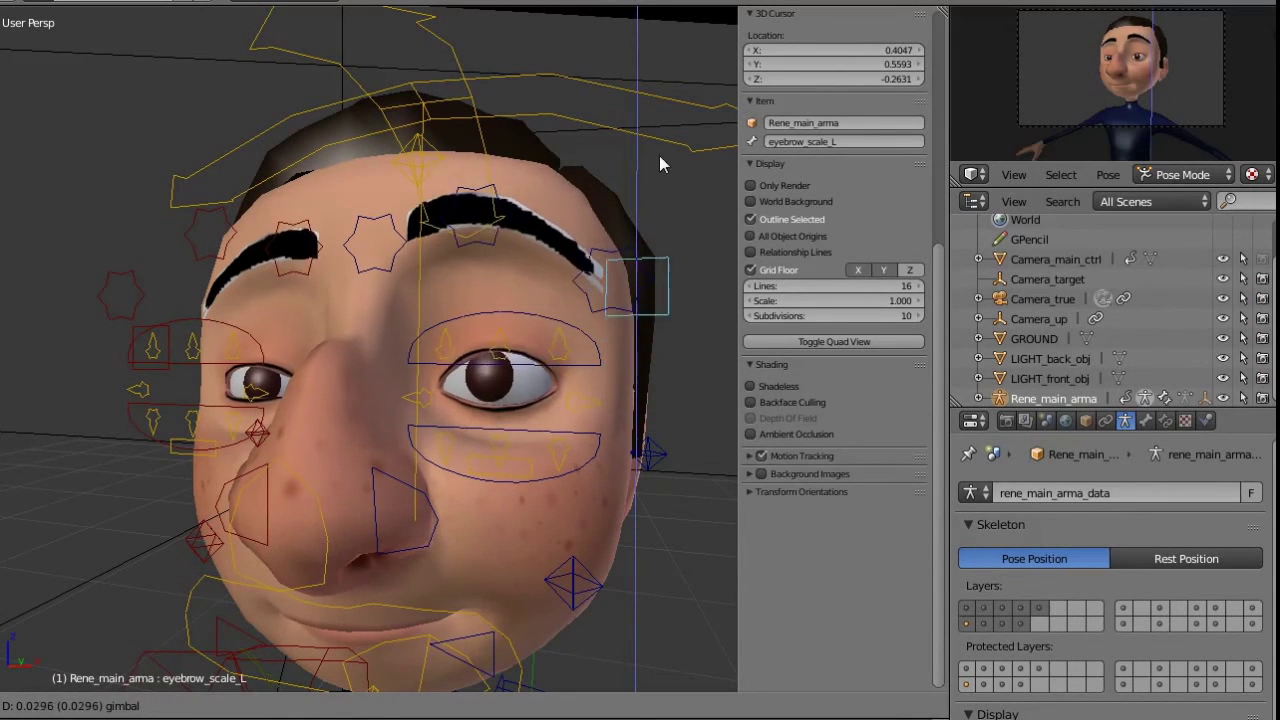
click(600, 240)
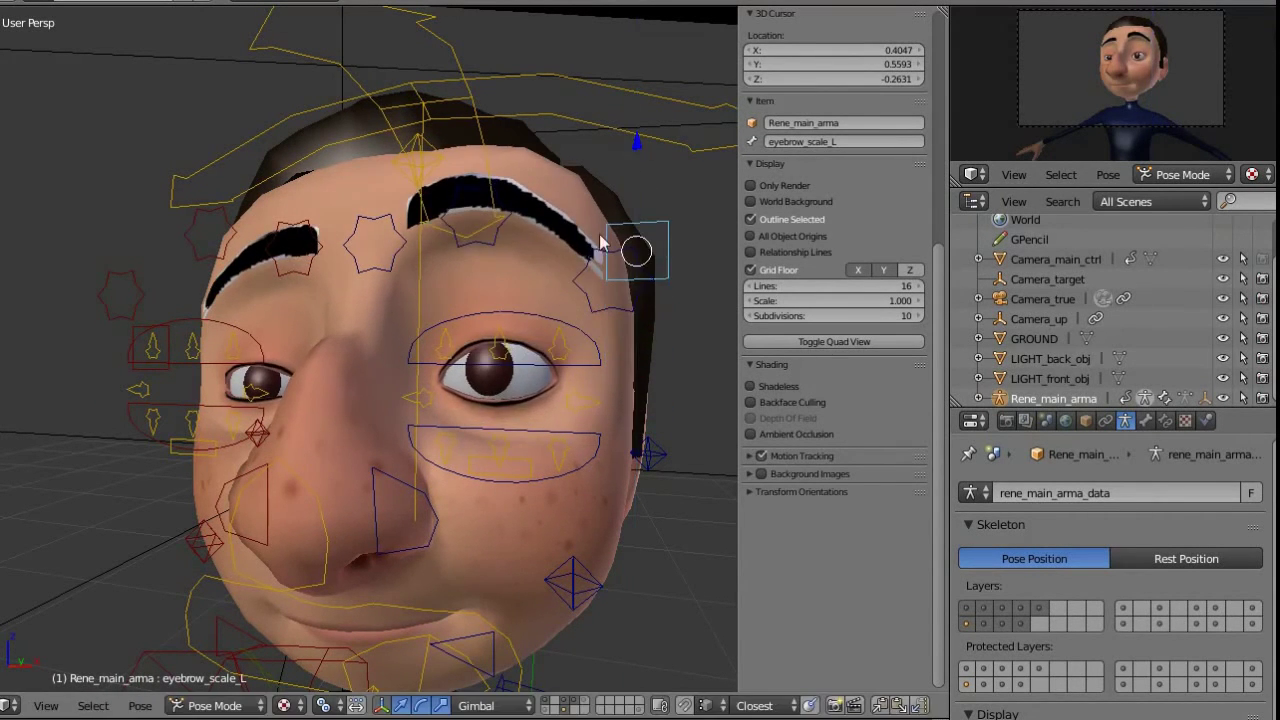
Try moving the left eyebrow's inner control, eyebrow_in_CTR_L
middle_drag(585, 268, 495, 280)
right_click(408, 243)
key(g)
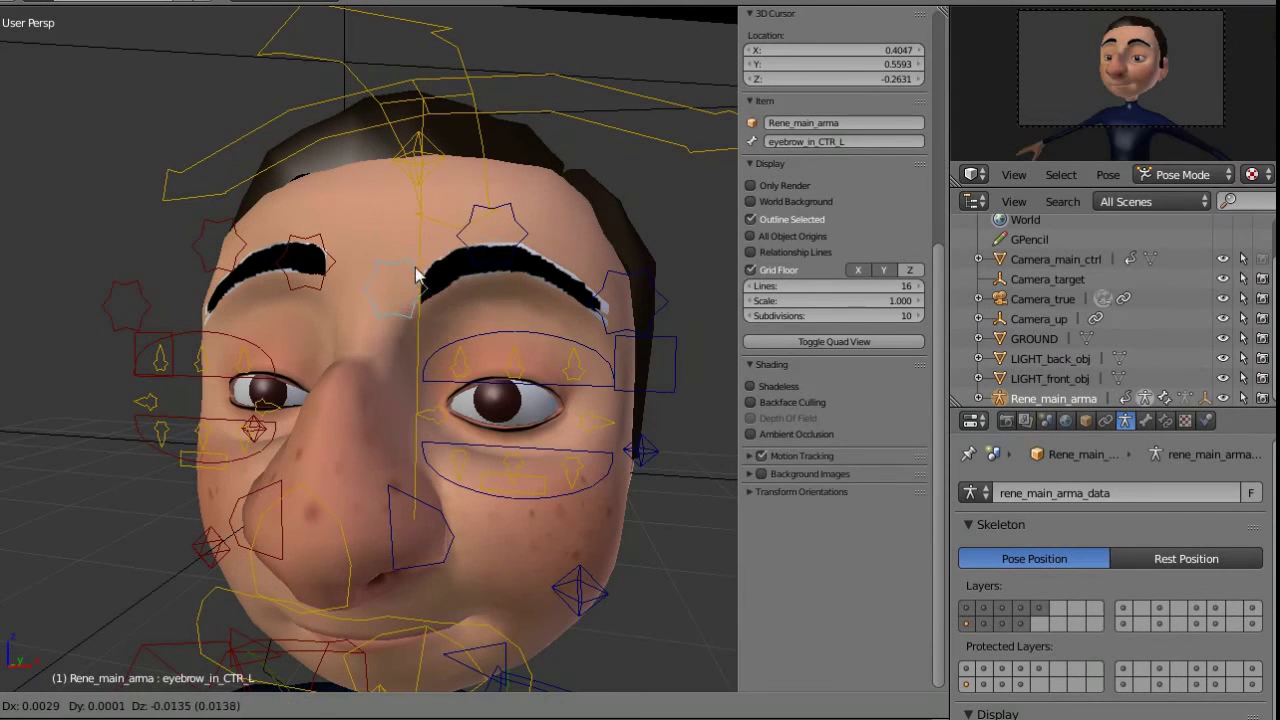
right_click(405, 256)
Lower the left eyebrow's middle and outer controls, eyebrow_mid_CTR_L and eyebrow_out_CTR_L
right_click(506, 211)
key(g)
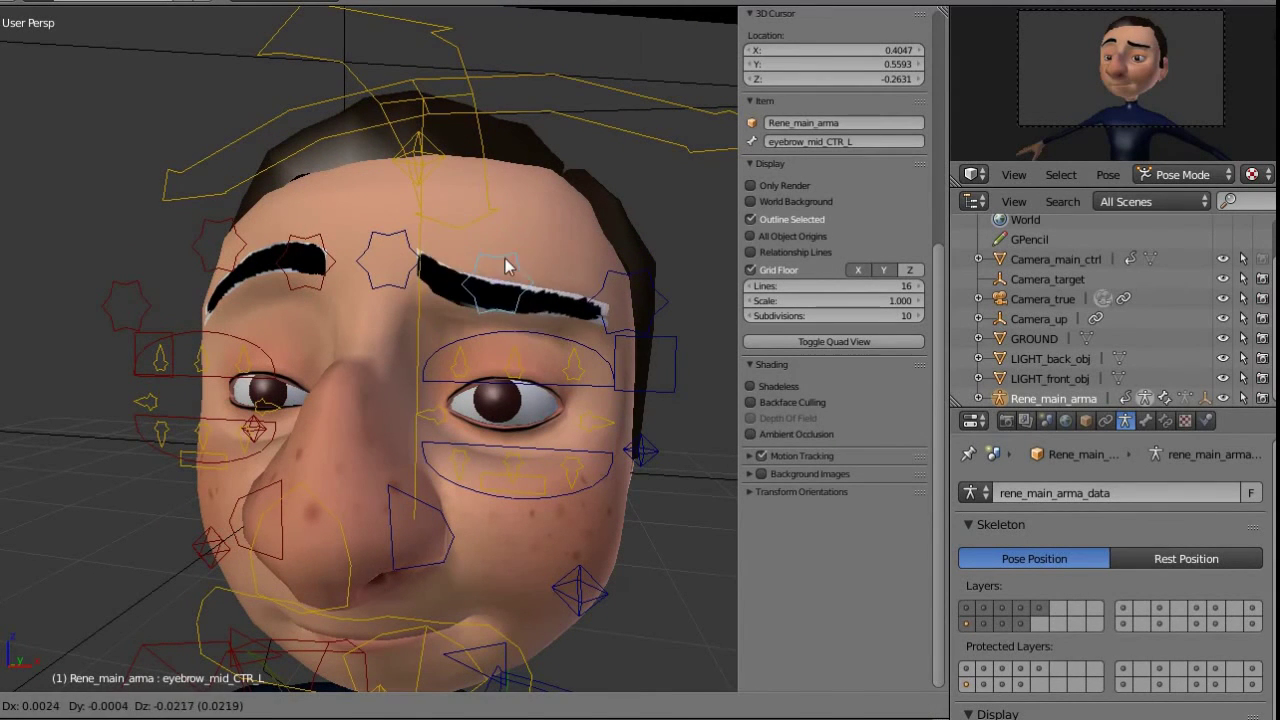
click(505, 258)
right_click(638, 293)
key(g)
click(649, 305)
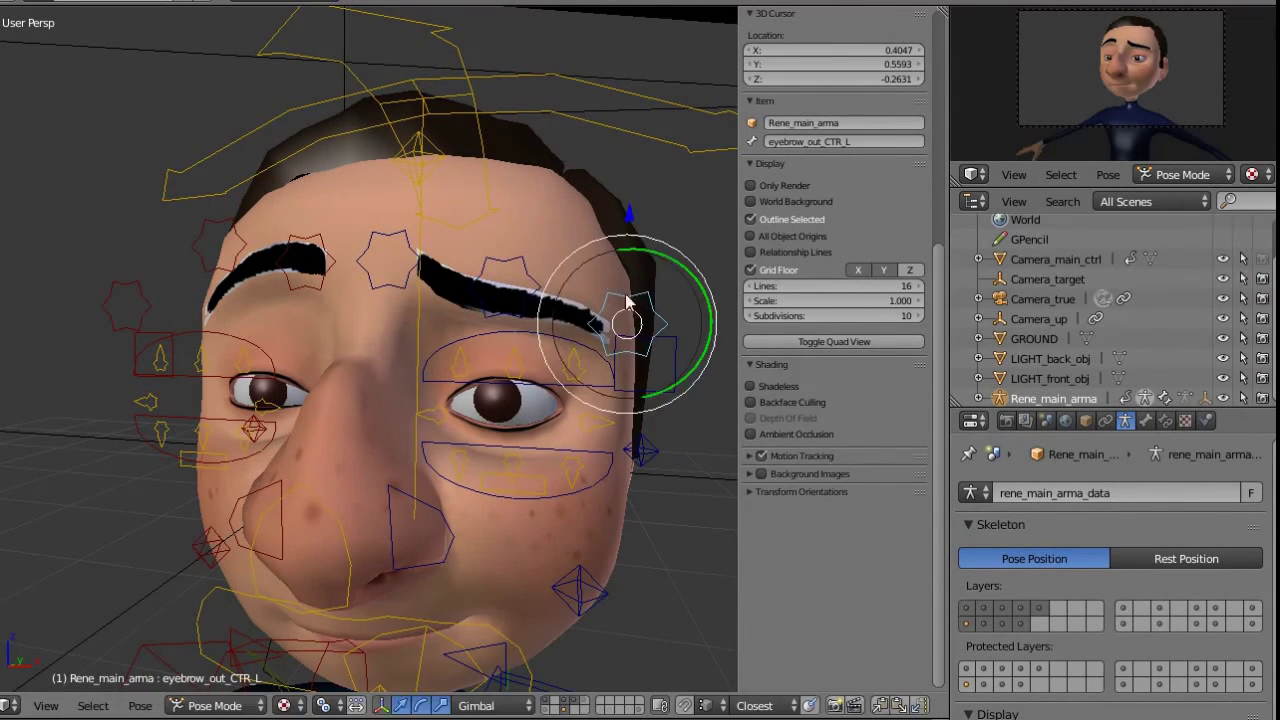
Move the left eyebrow's middle control slightly lower, and bring its inner control, eyebrow_in_CTR_L, down and inward
middle_drag(645, 303, 540, 290)
right_click(478, 282)
key(g)
click(480, 293)
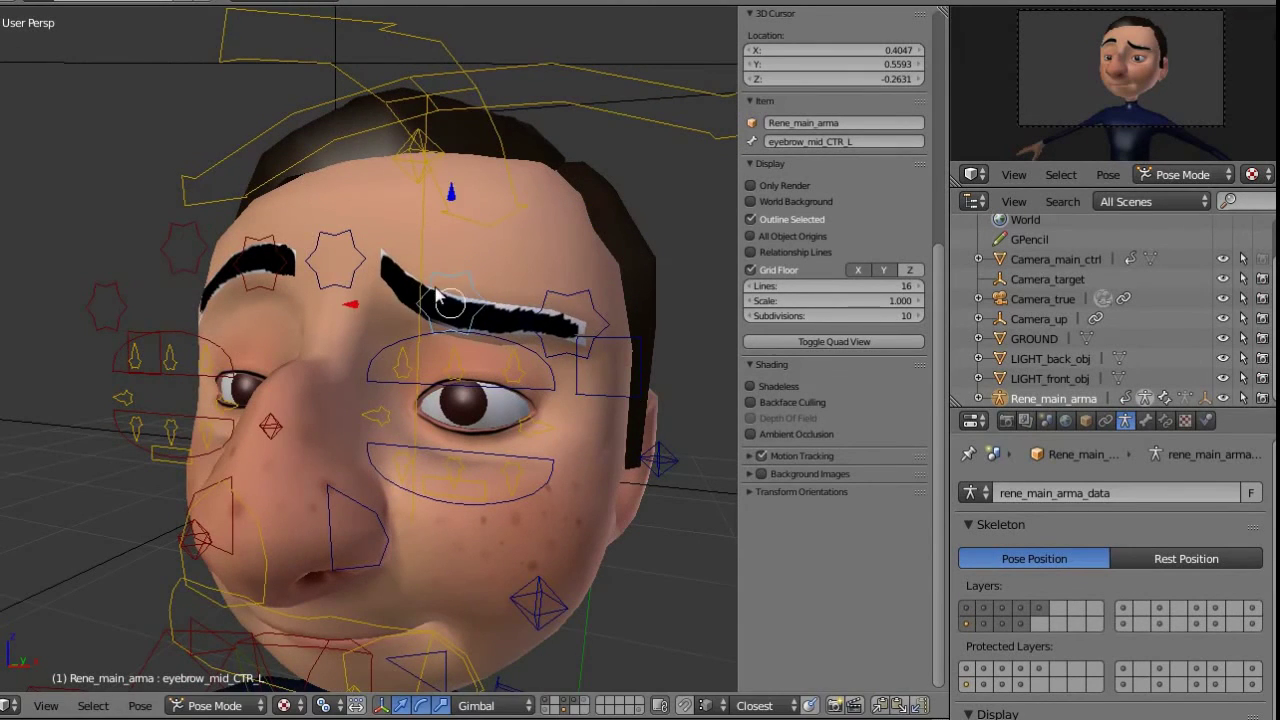
middle_drag(439, 296, 390, 292)
right_click(385, 268)
key(g)
click(355, 284)
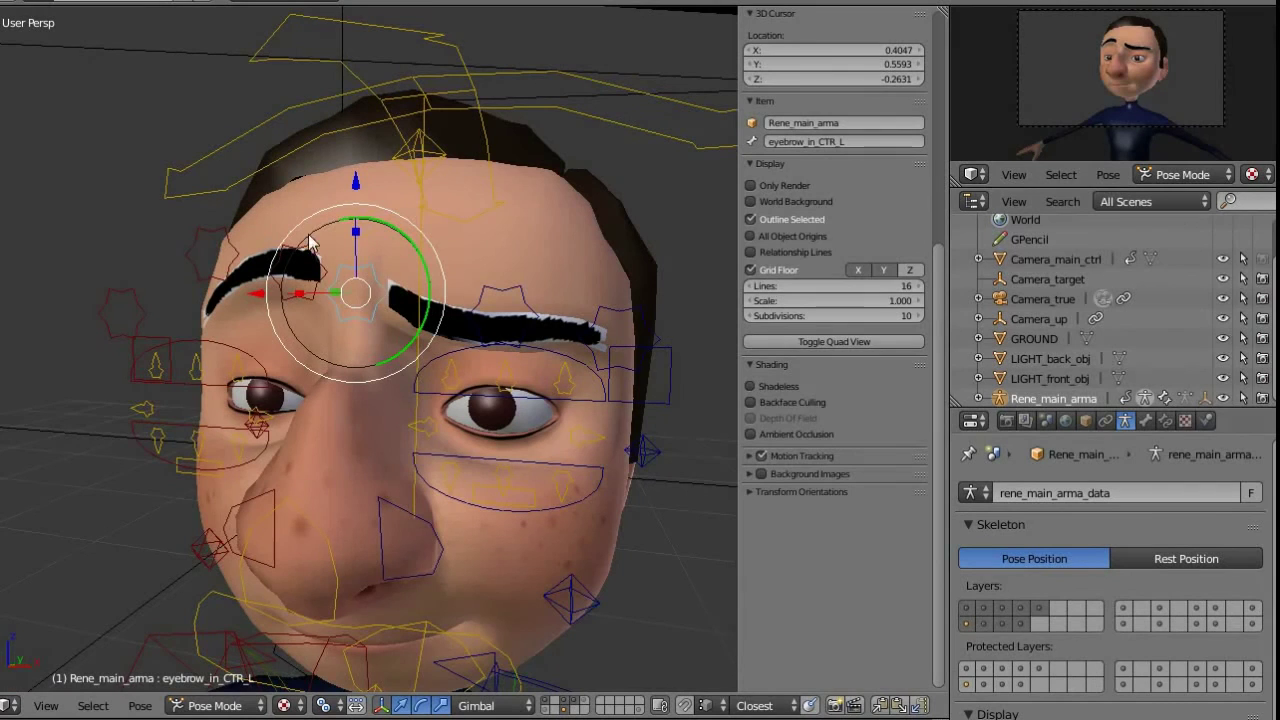
Rotate the left eyebrow's outer control, eyebrow_out_CTR_L, about its gimbal Y axis
right_click(608, 315)
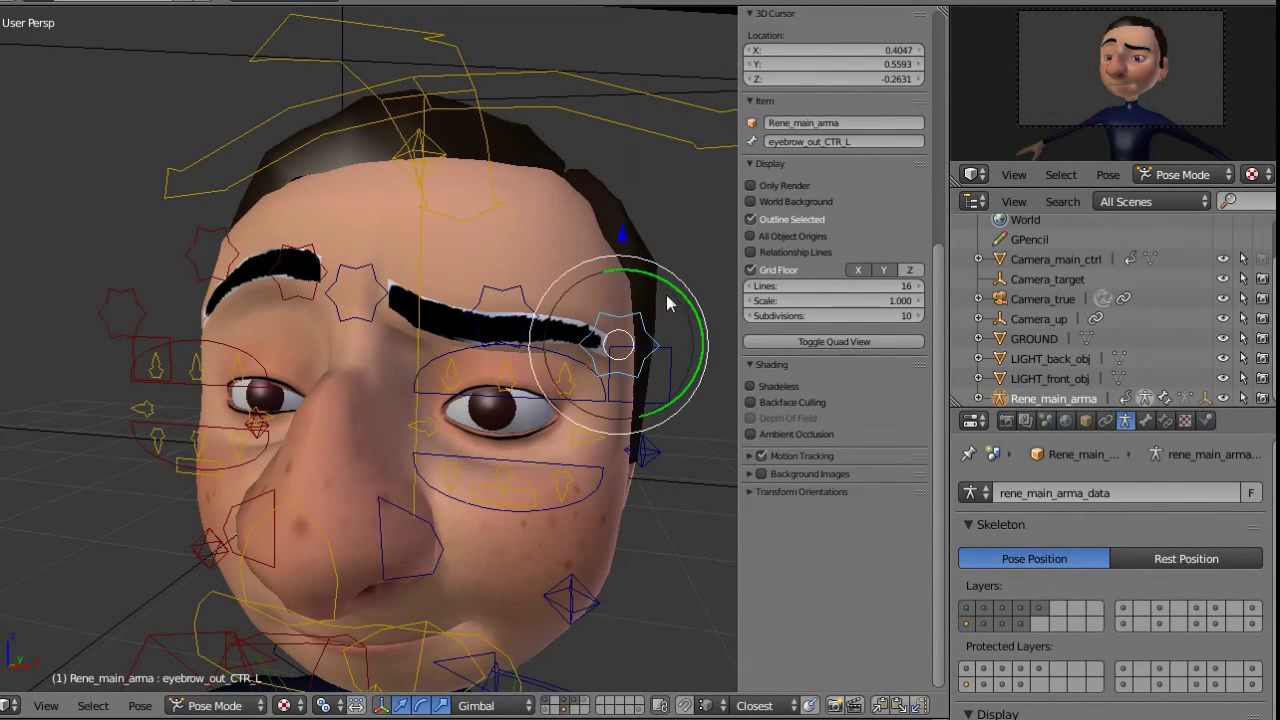
key(r)
key(y)
key(y)
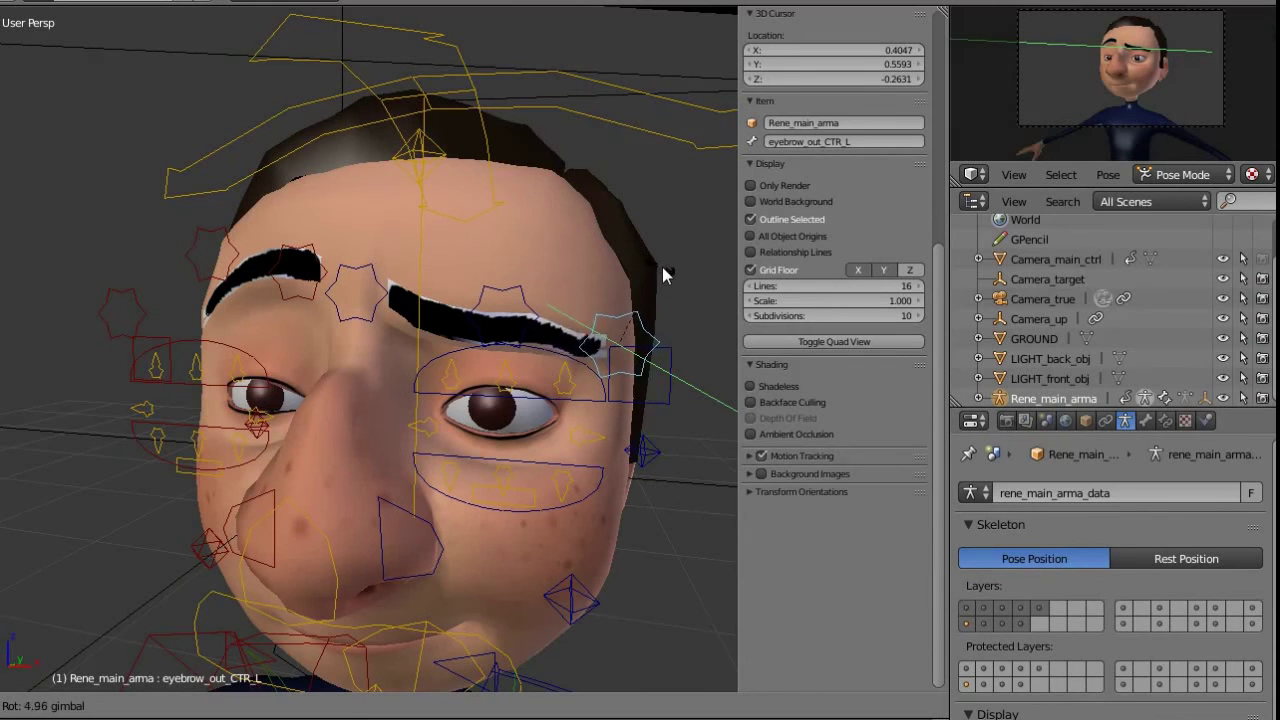
click(662, 274)
Rotate the left eyebrow's inner control, eyebrow_in_CTR_L, about its gimbal Y axis to bend the brow's inner end
right_click(365, 274)
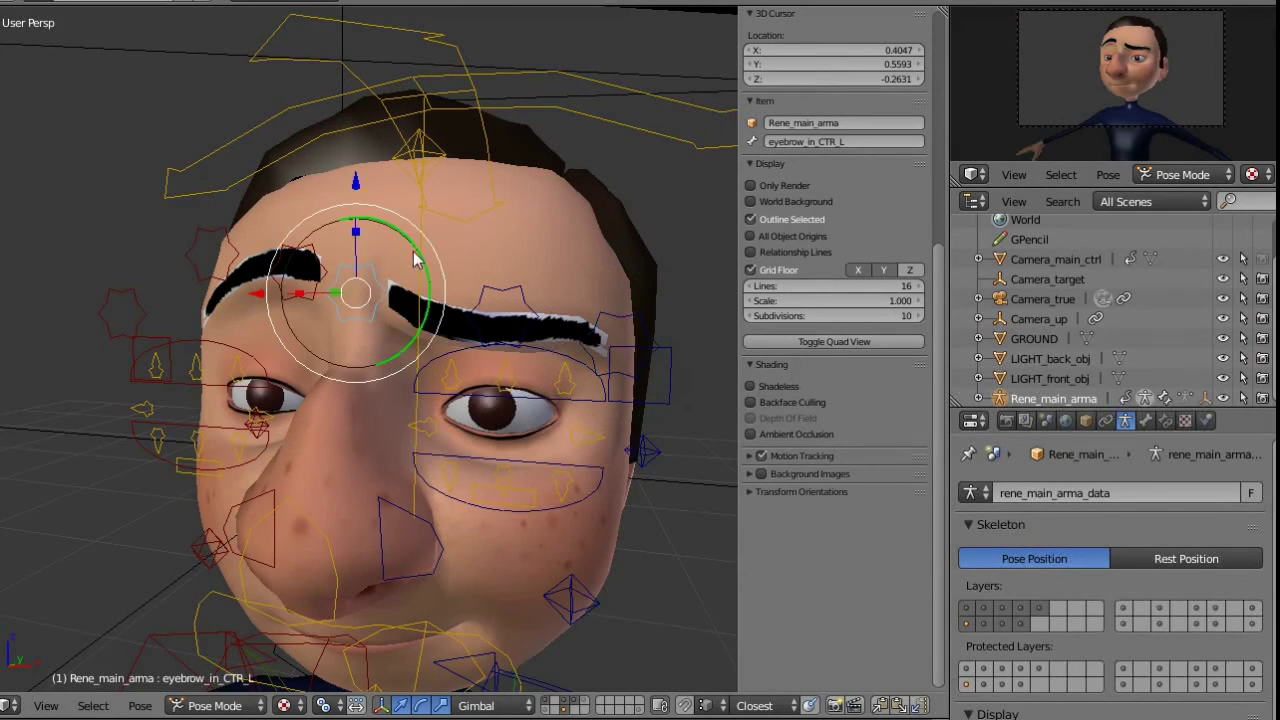
key(r)
key(y)
key(y)
click(424, 263)
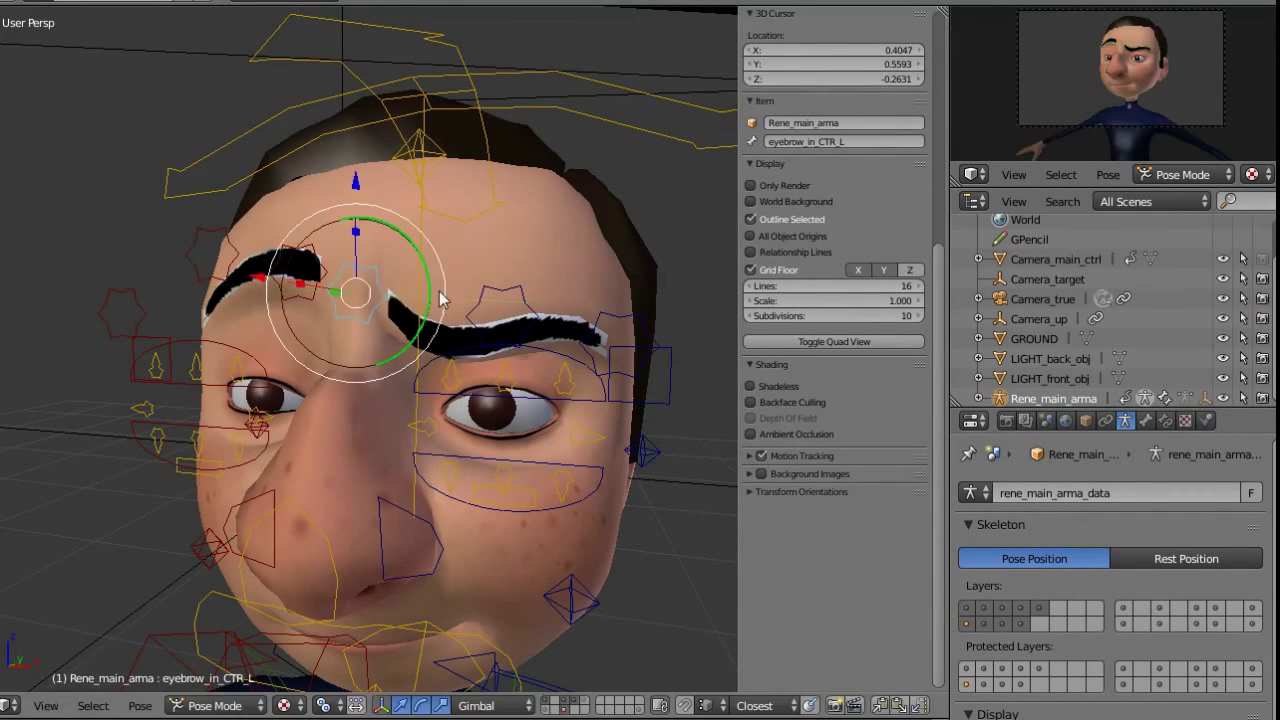
Reposition the left eyebrow's inner control and raise its middle control, eyebrow_mid_CTR_L, slightly
middle_drag(443, 286, 530, 305)
key(g)
key(Escape)
key(g)
click(435, 290)
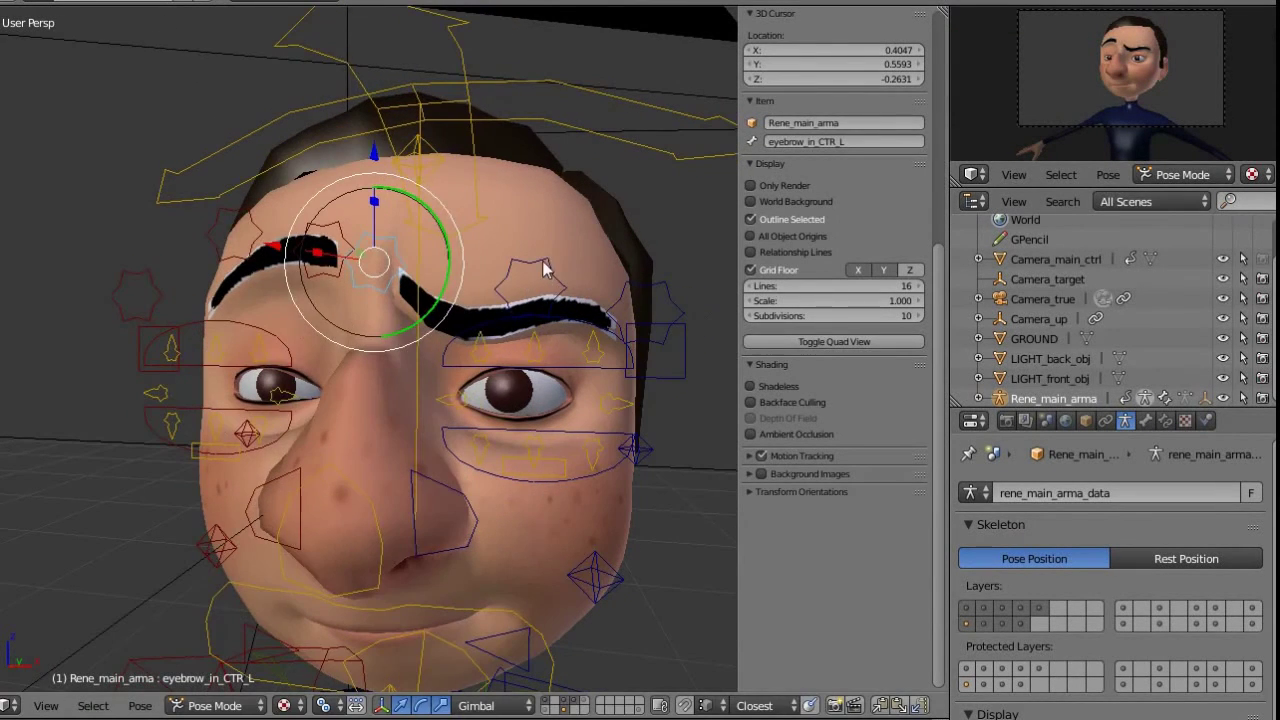
right_click(546, 268)
key(g)
click(537, 171)
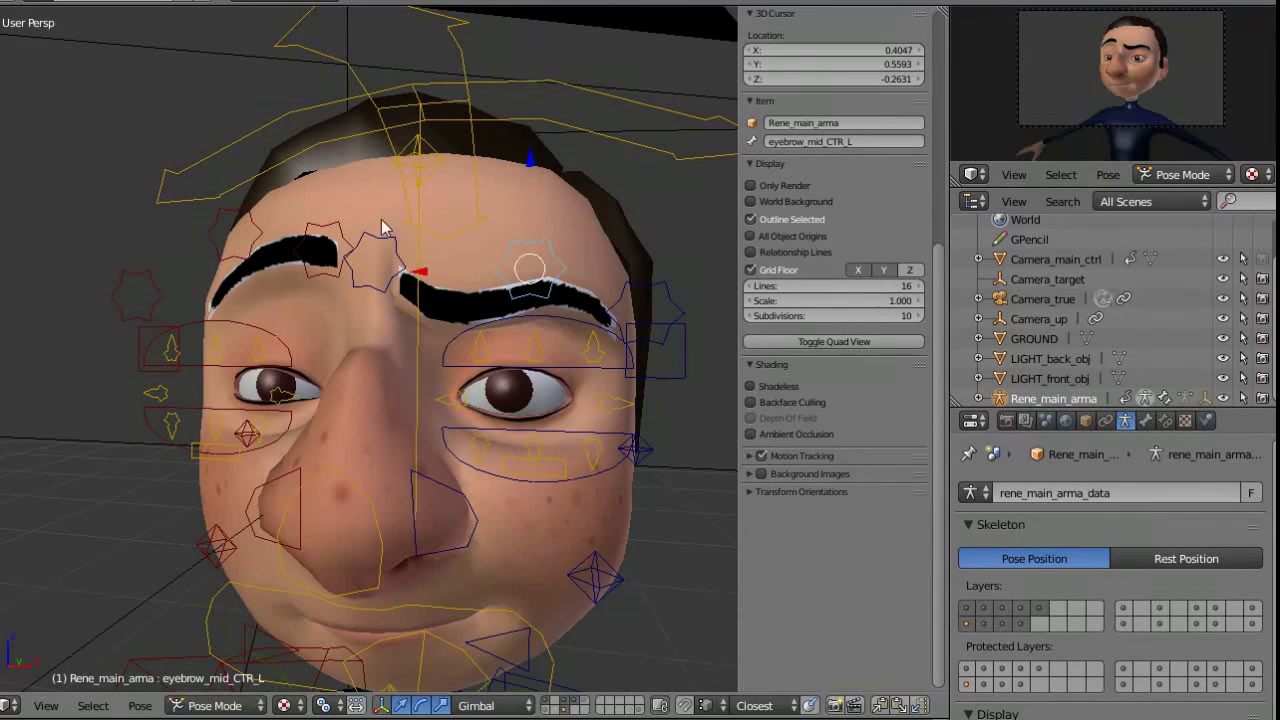
Try a different Y-axis rotation on the left eyebrow's inner control, eyebrow_in_CTR_L
right_click(381, 243)
key(r)
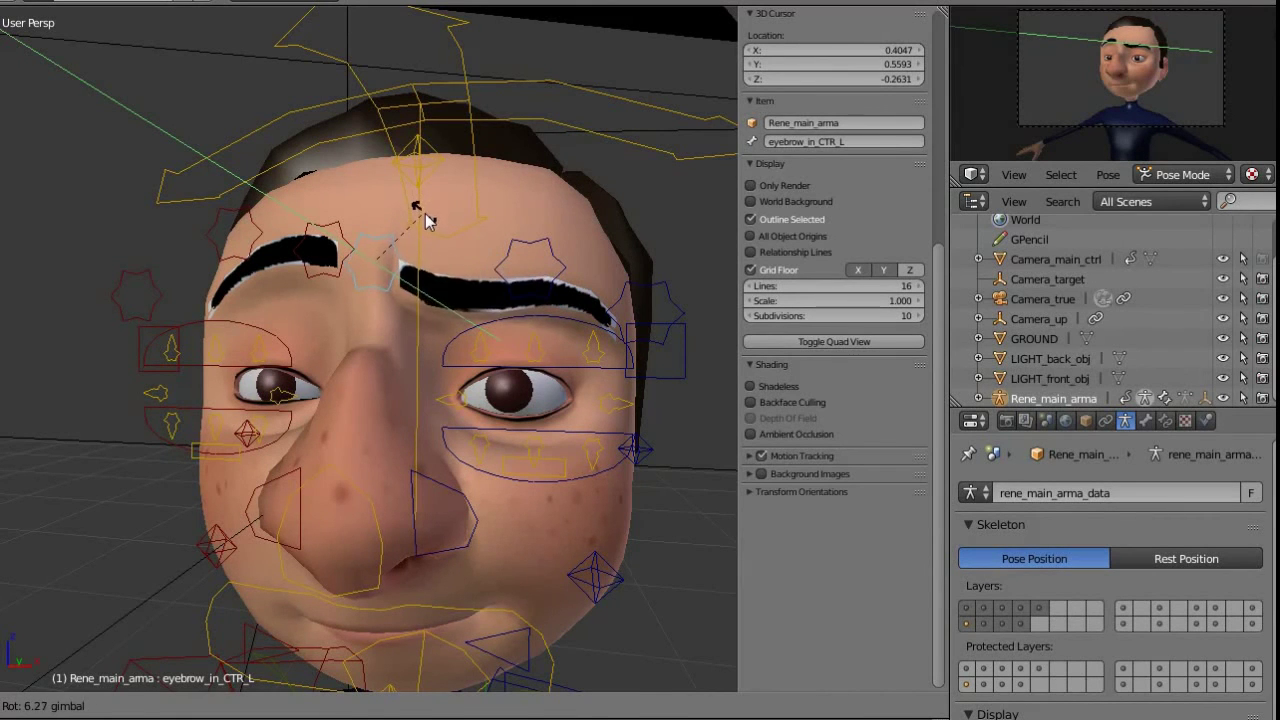
click(430, 226)
Move the right eyebrow's inner control, eyebrow_in_CTR_R
middle_drag(433, 270, 441, 303)
middle_drag(280, 277, 398, 250)
right_click(400, 251)
key(g)
click(422, 265)
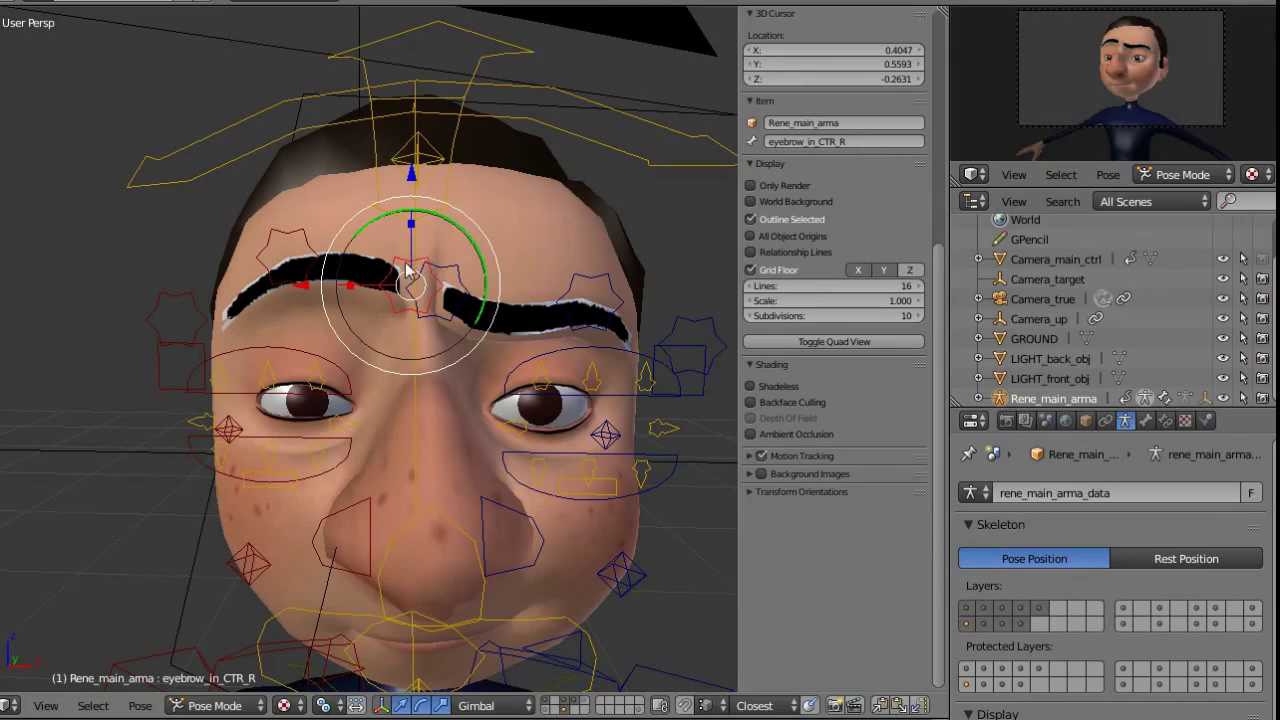
Shift the right eyebrow's inner control, eyebrow_in_CTR_R, slightly along its gimbal X axis and deselect all controls
middle_drag(445, 249, 260, 272)
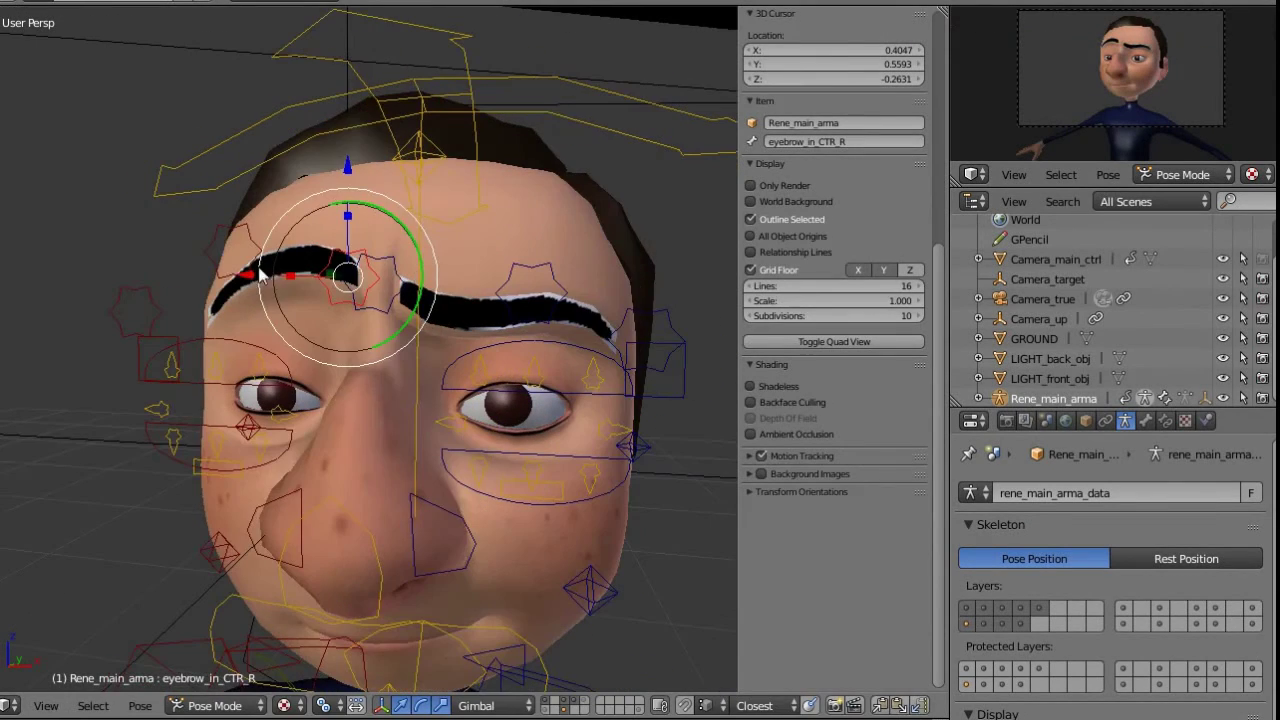
drag(243, 273, 250, 277)
middle_drag(467, 303, 428, 345)
scroll(471, 334, down, 2)
key(a)
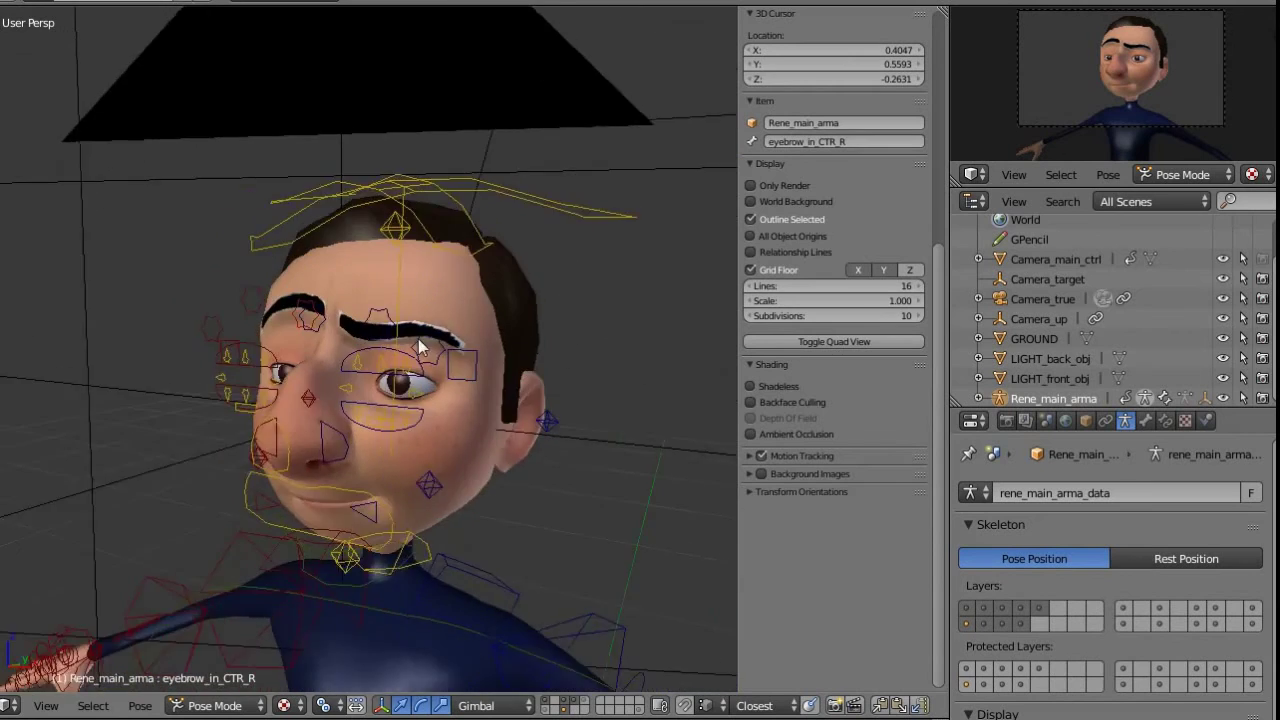
Try squashing the upper head by moving the top stretch control, stretch_head_top_CTR, downward
scroll(428, 345, up, 2)
middle_drag(497, 222, 452, 268)
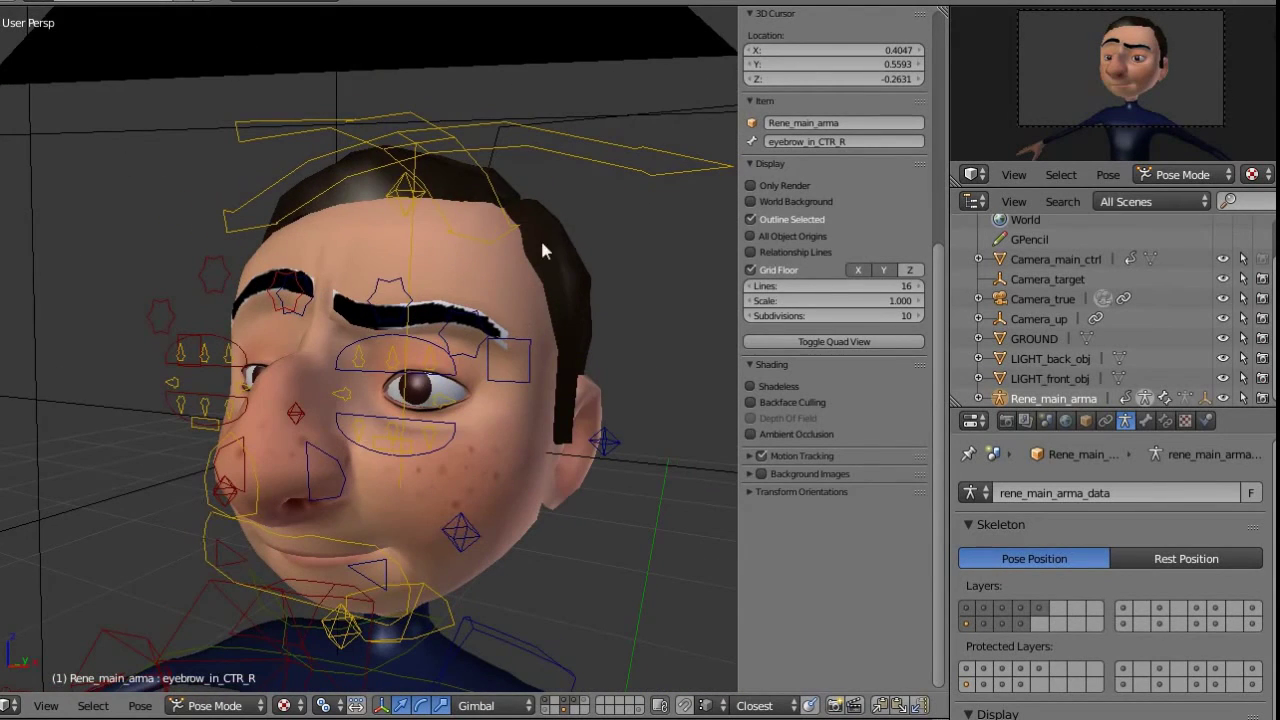
right_click(438, 212)
key(g)
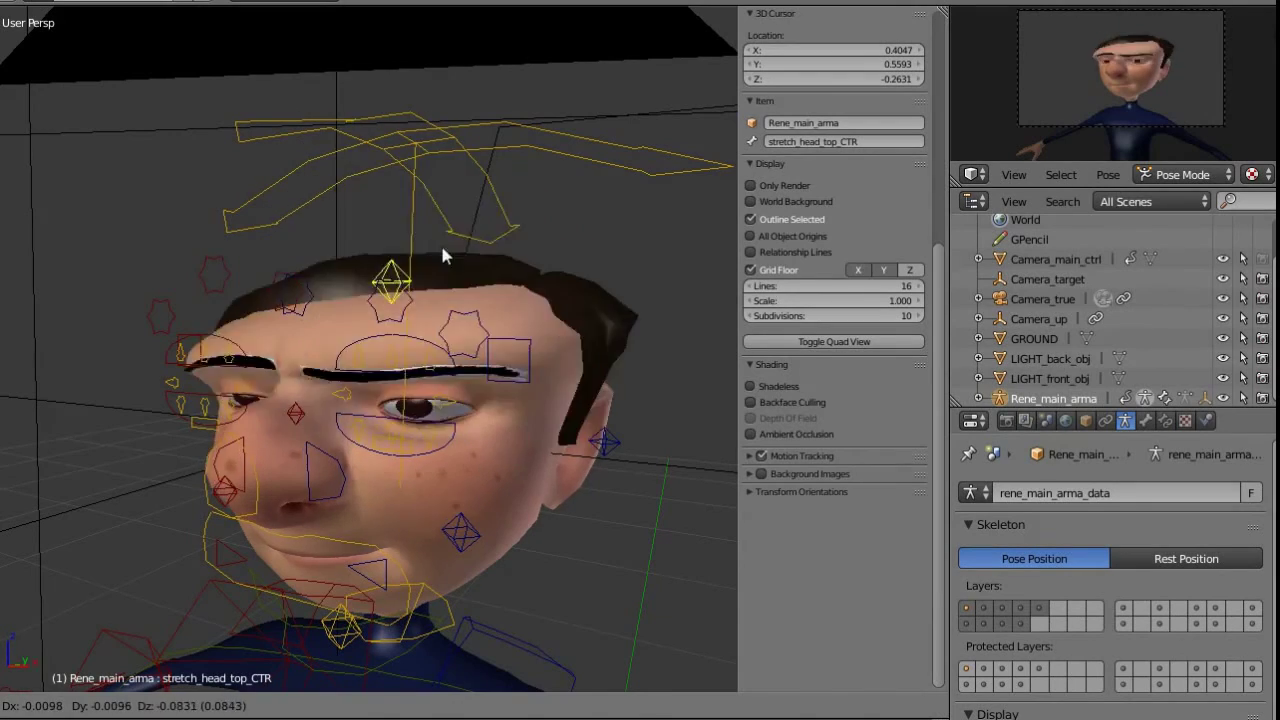
right_click(433, 203)
Rotate the main head control, head_CTR_C, to tilt the character's head back and to the side
right_click(558, 146)
middle_drag(528, 190, 378, 462)
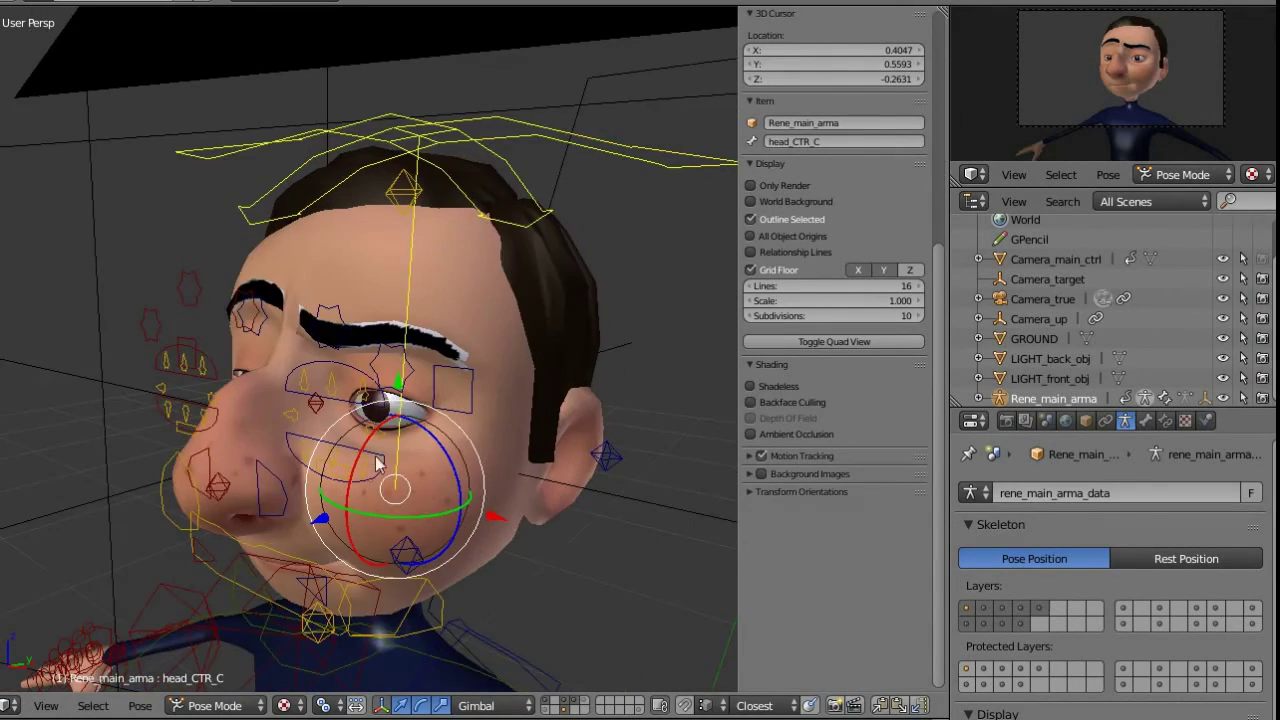
key(r)
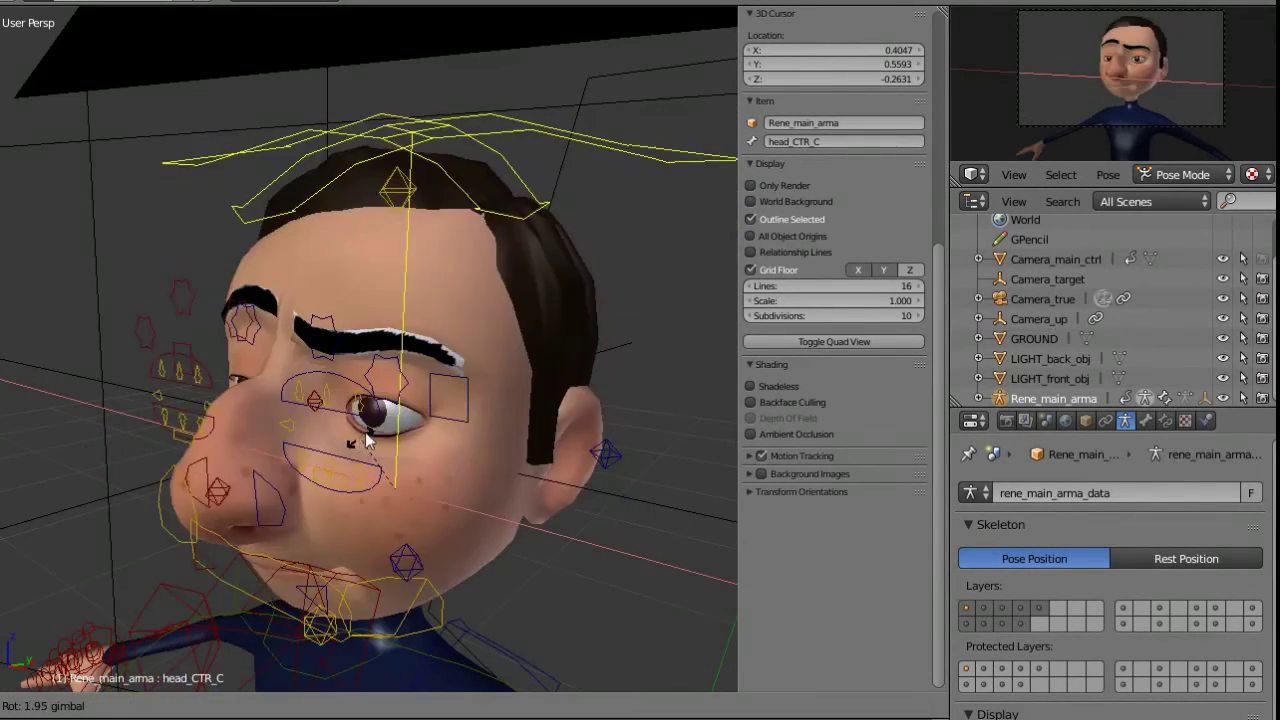
drag(404, 402, 408, 404)
middle_drag(408, 404, 440, 378)
key(r)
click(452, 427)
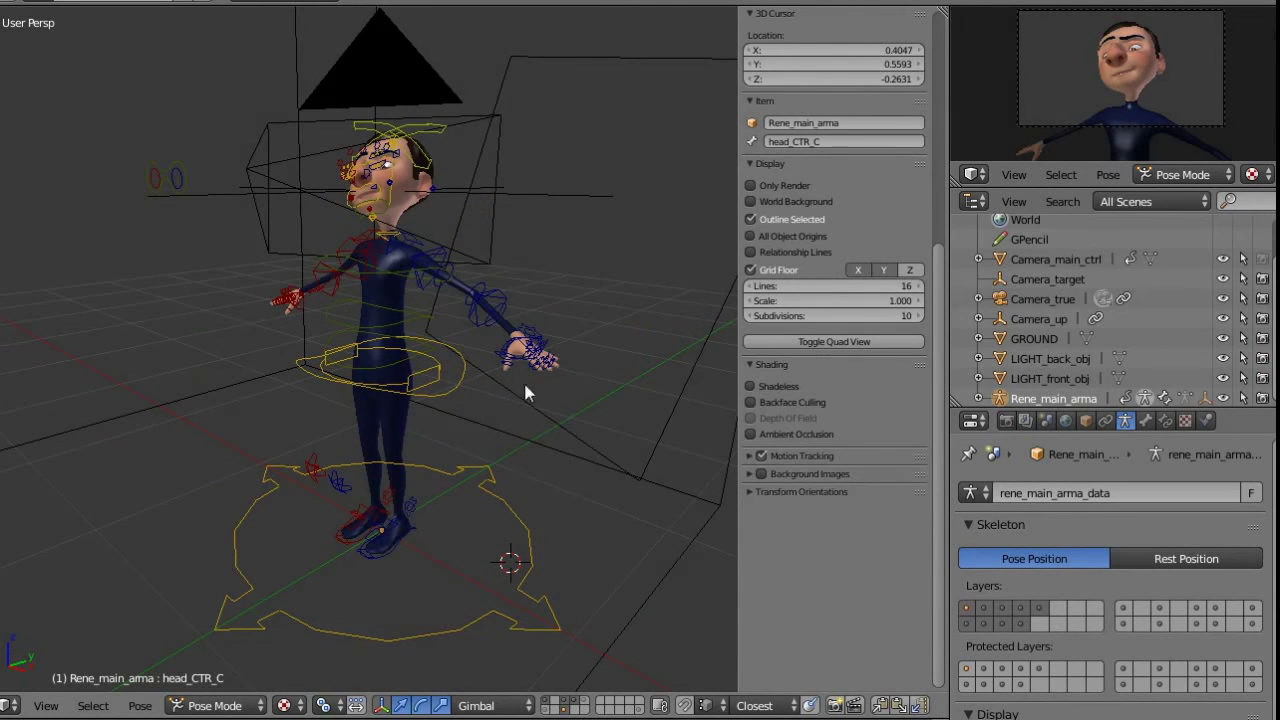
middle_drag(525, 393, 600, 379)
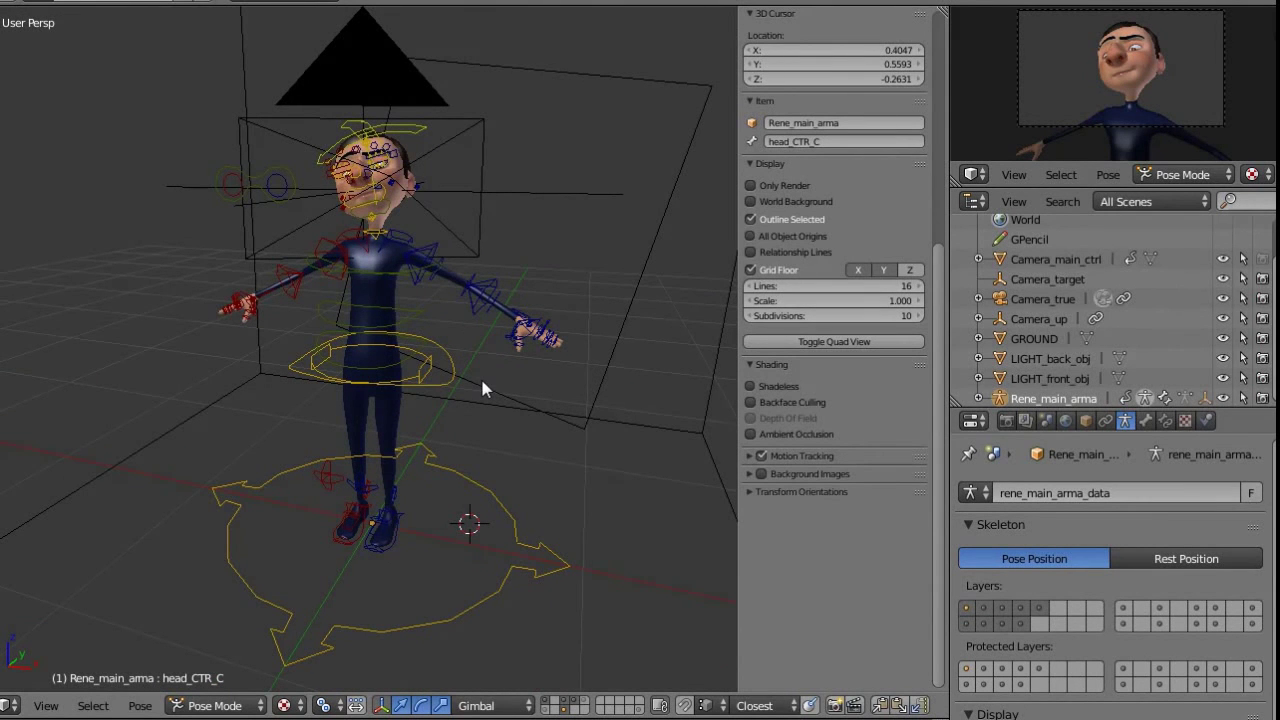